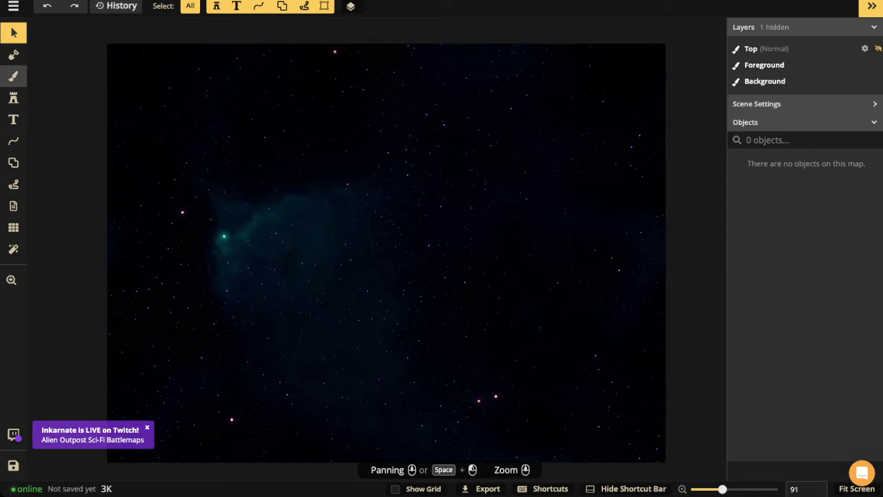
- Fill the entire Background layer with solid black (000000) using the Brush tool
click(13, 76)
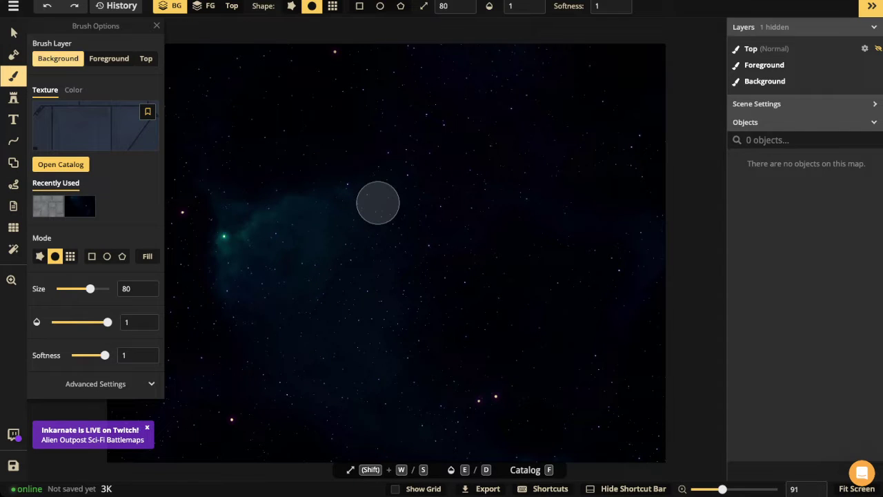
click(73, 90)
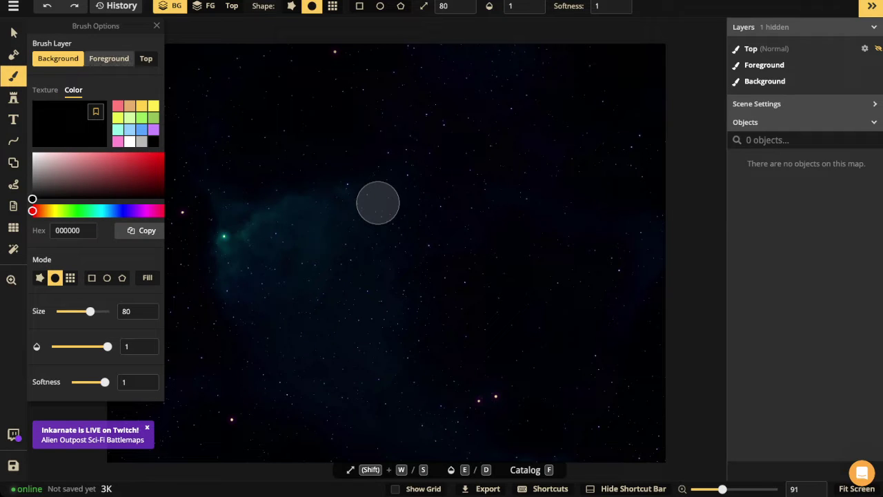
click(147, 278)
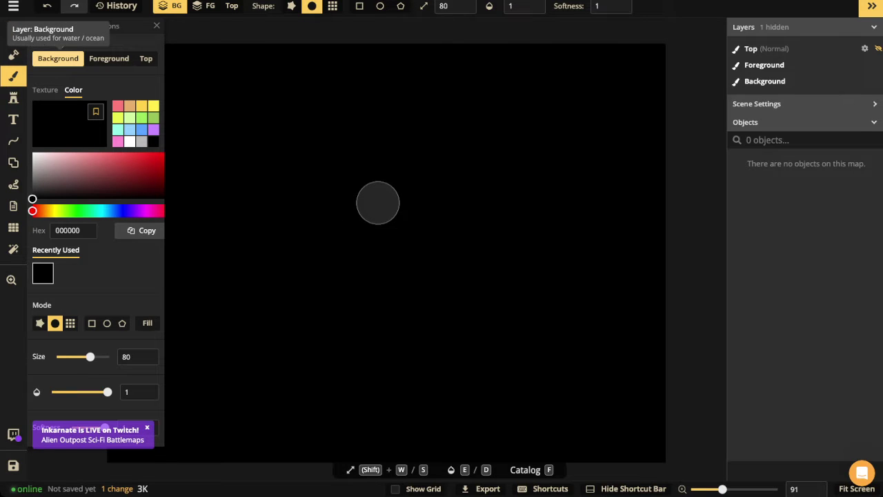
- Show a square grid on the map and set it to 20 columns
click(13, 227)
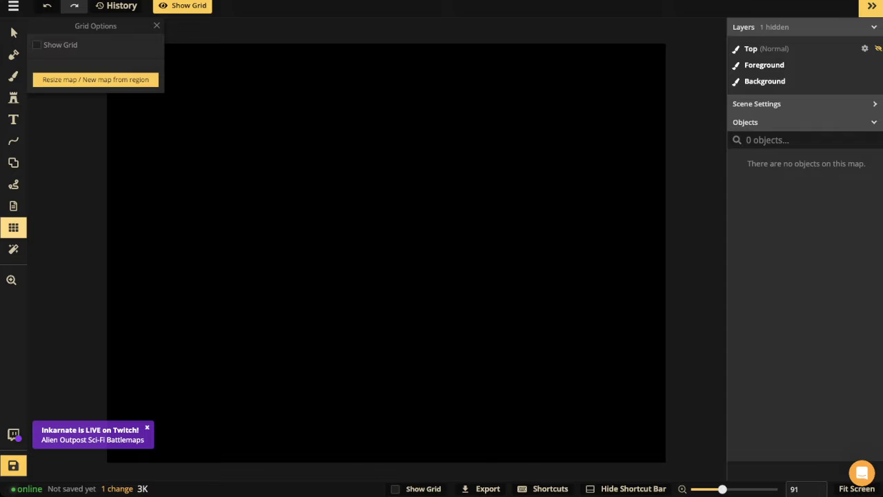
click(60, 44)
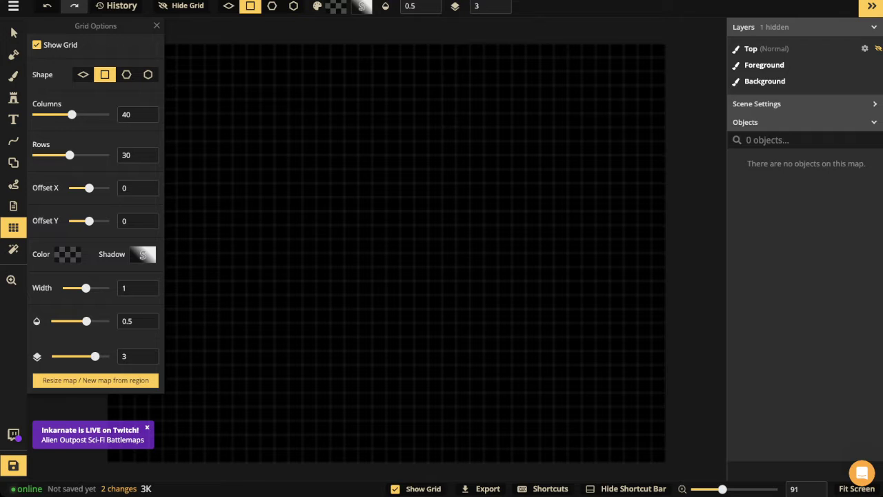
scroll(286, 121, down, 1)
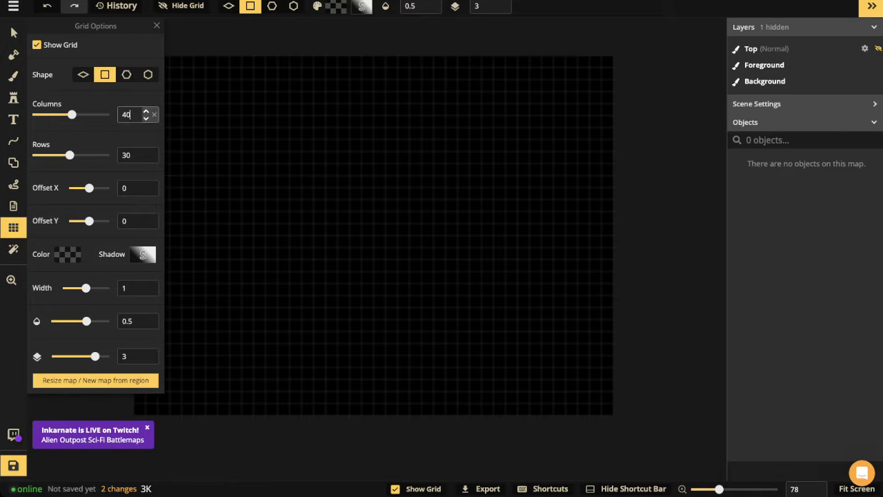
double_click(128, 115)
text(20)
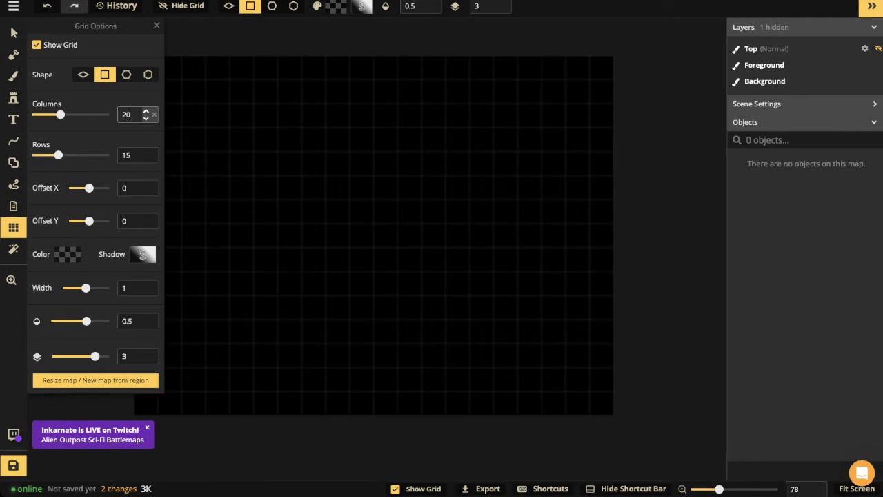
scroll(262, 172, up, 1)
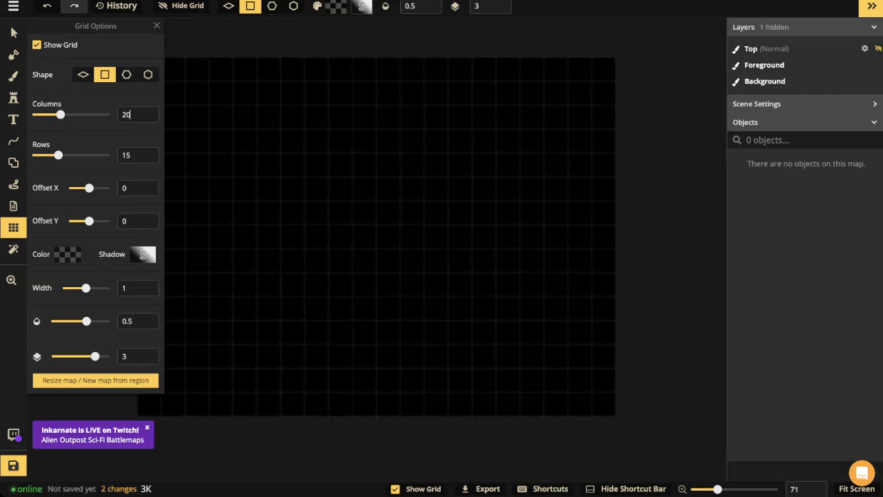
drag(262, 172, 335, 181)
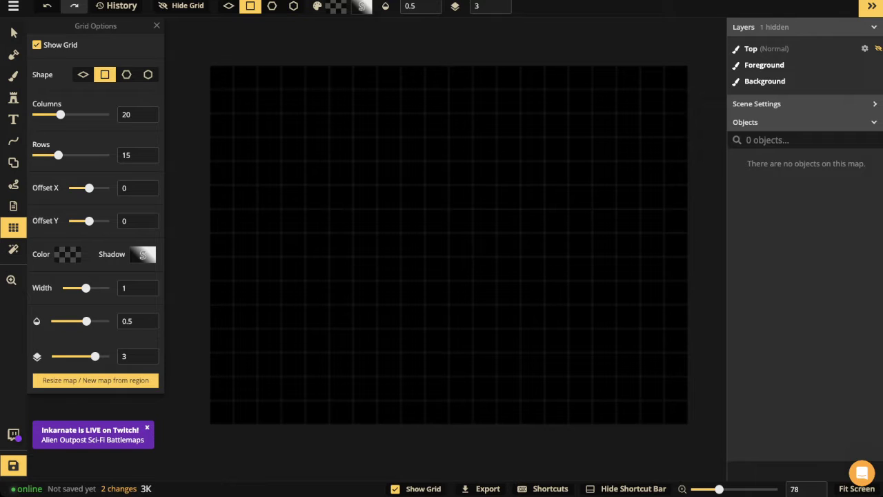
- Choose the glowing blue pod cluster stamp from the Sci-Fi Battlemaps Slimiens Horrificus pack, with all assets expanded
click(13, 98)
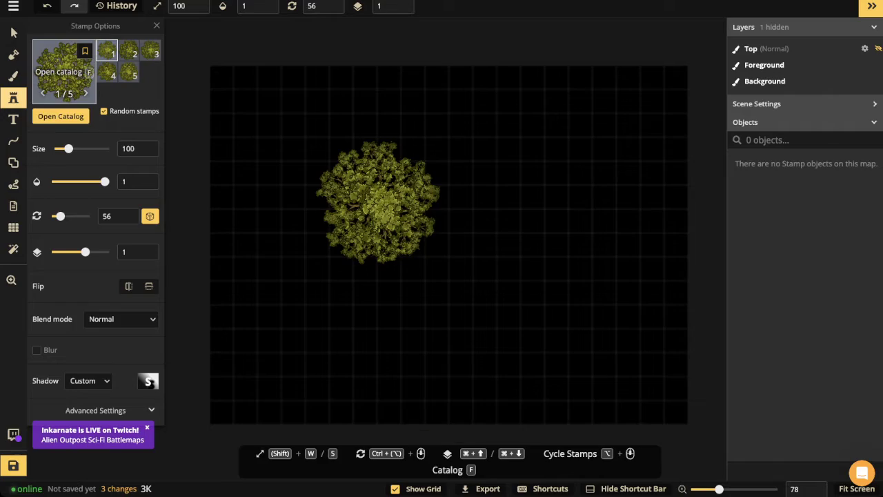
click(64, 77)
scroll(509, 292, down, 5)
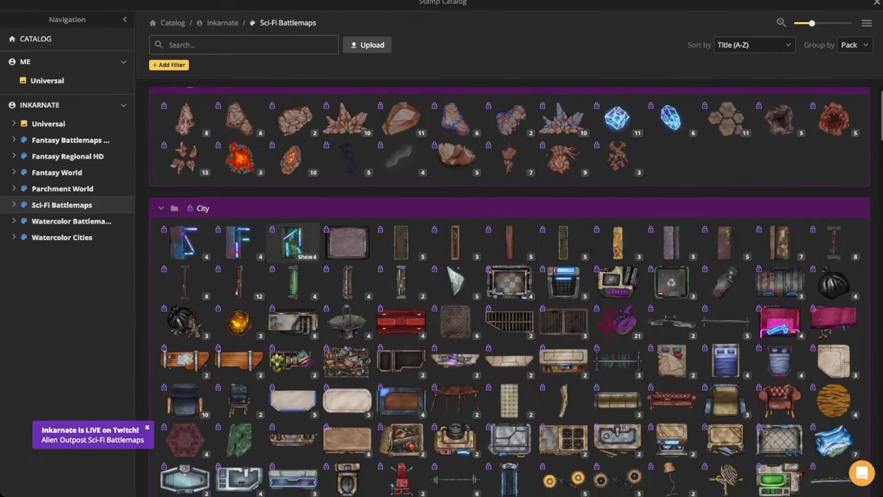
scroll(510, 292, down, 15)
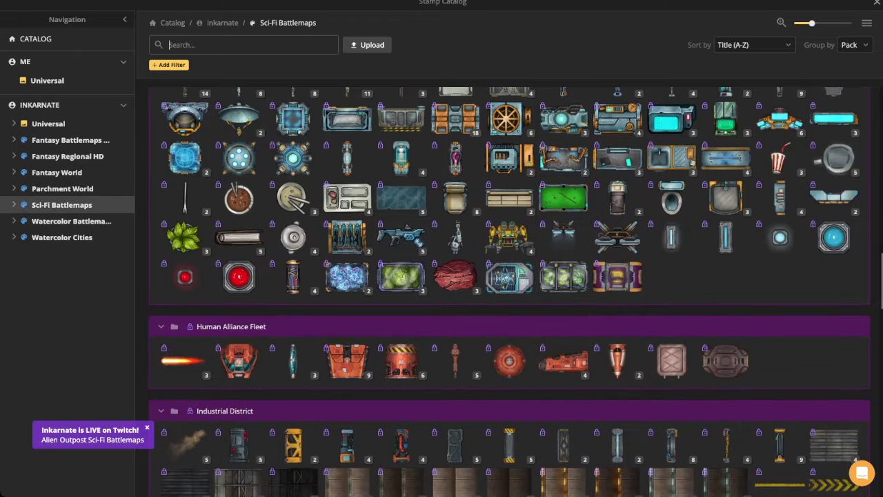
click(14, 204)
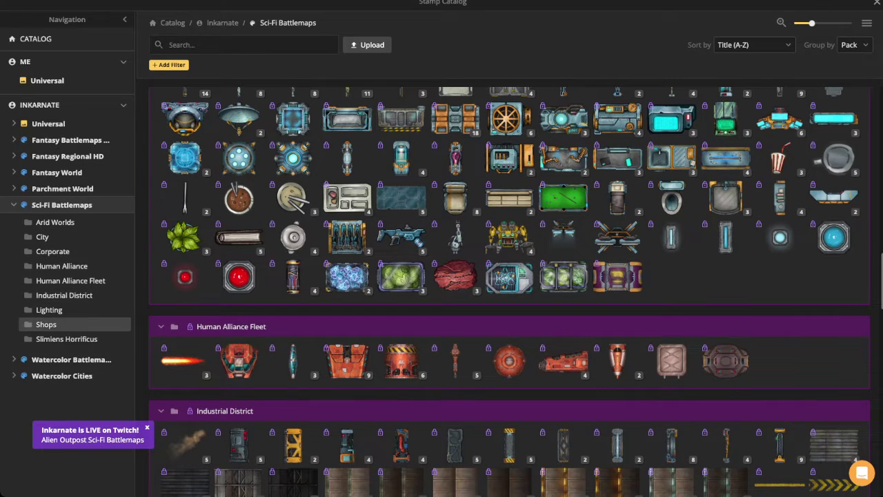
click(66, 338)
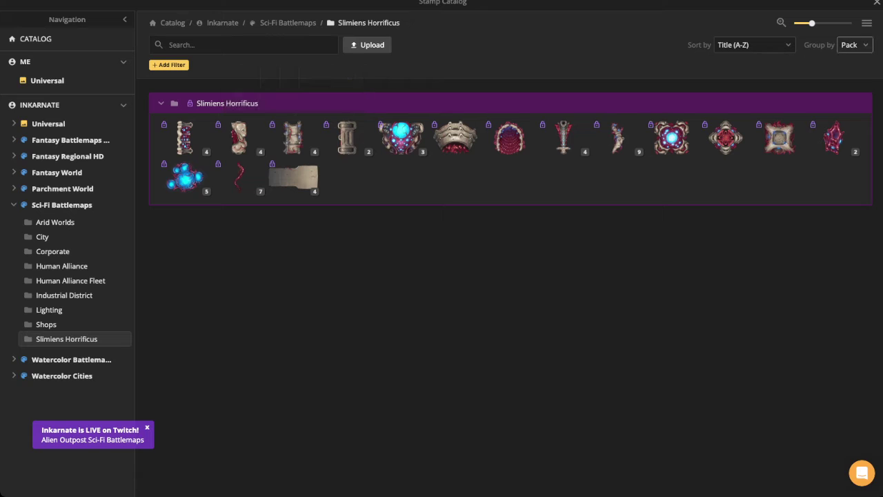
click(866, 23)
click(826, 58)
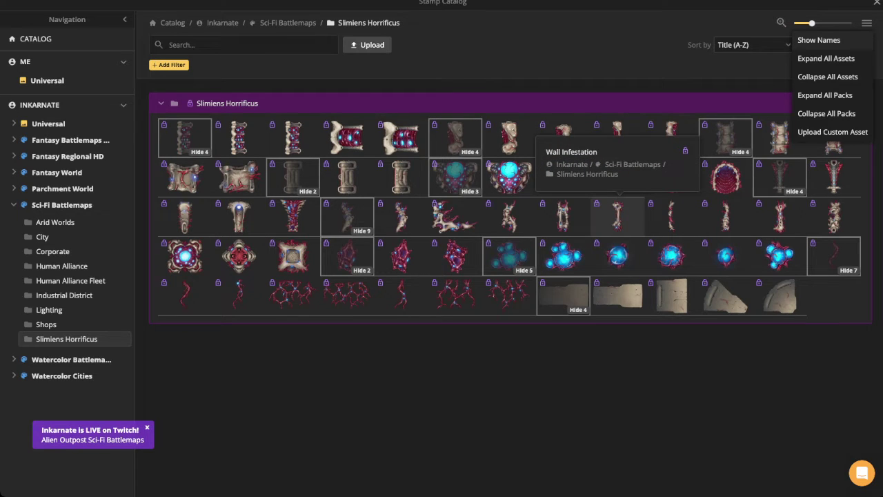
click(563, 256)
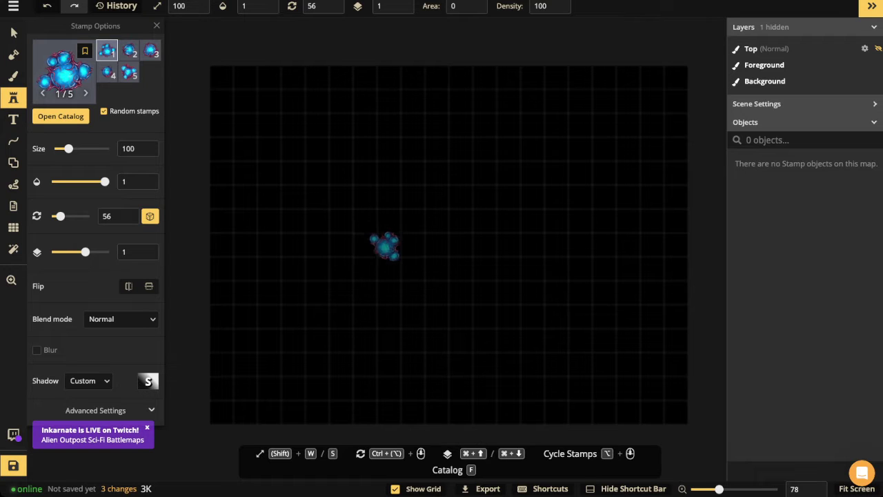
- Enlarge the blue pod cluster stamp to size 400
key(w)
key(w)
key(w)
key(w)
key(w)
key(w)
key(w)
key(w)
key(w)
key(w)
key(w)
key(w)
key(w)
key(w)
key(w)
key(w)
key(w)
key(w)
key(w)
key(w)
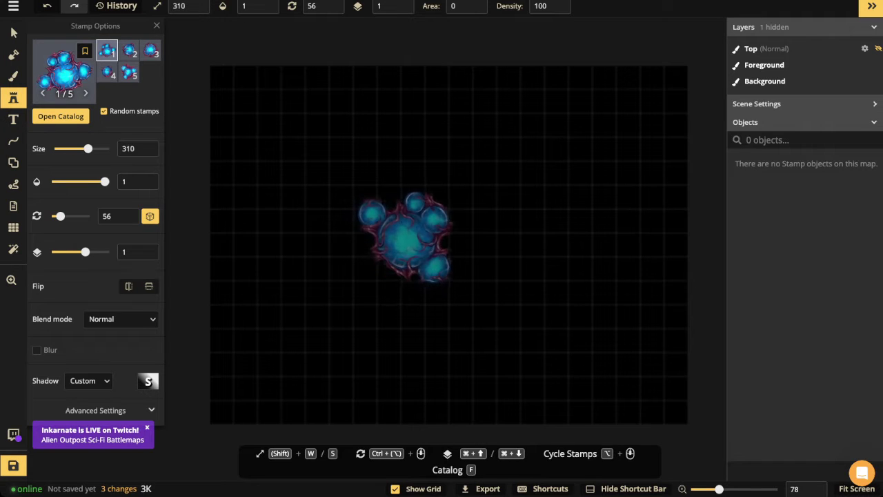
scroll(405, 236, up, 9)
key(w)
key(w)
key(w)
key(w)
key(w)
key(w)
key(w)
key(w)
key(w)
- Rotate the pod cluster stamp back and forth, leaving its rotation at 41
scroll(426, 236, up, 1)
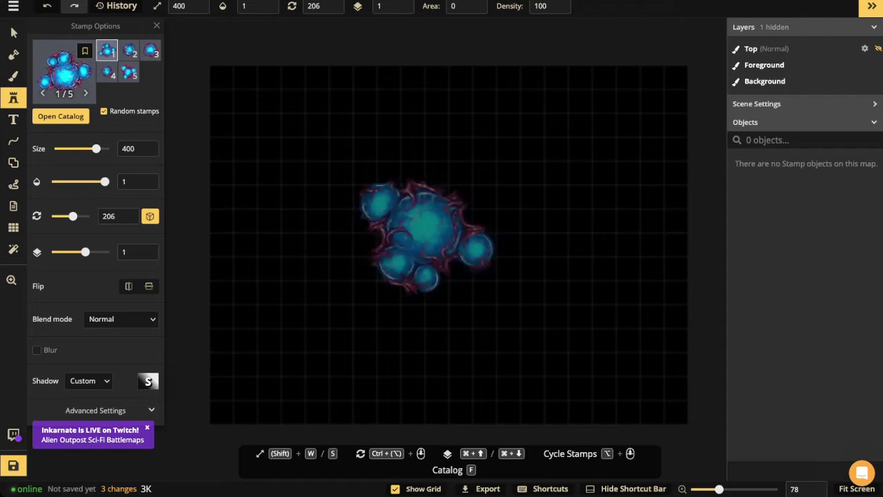
ctrl+scroll(426, 236, down, 20)
ctrl+scroll(417, 234, up, 20)
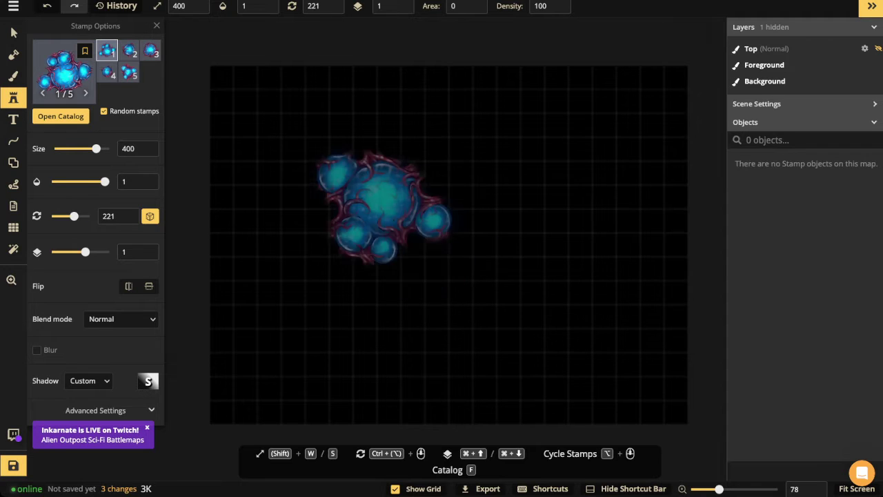
ctrl+scroll(331, 187, up, 20)
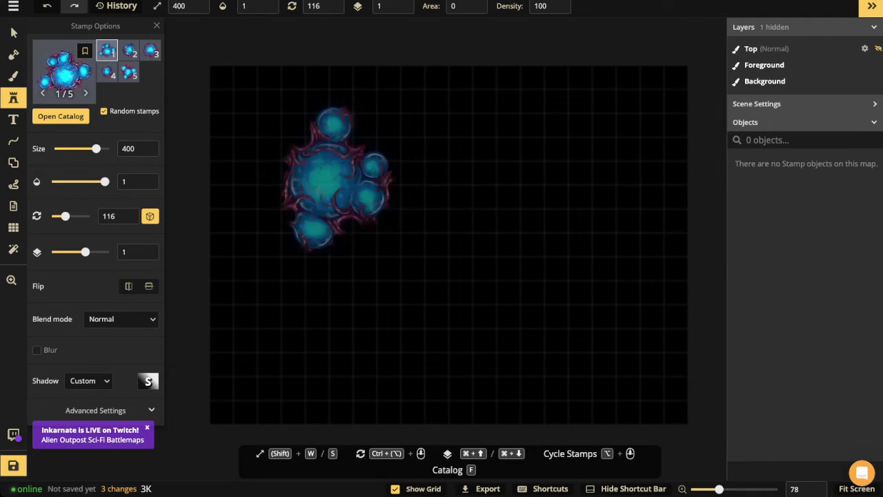
ctrl+scroll(334, 178, up, 5)
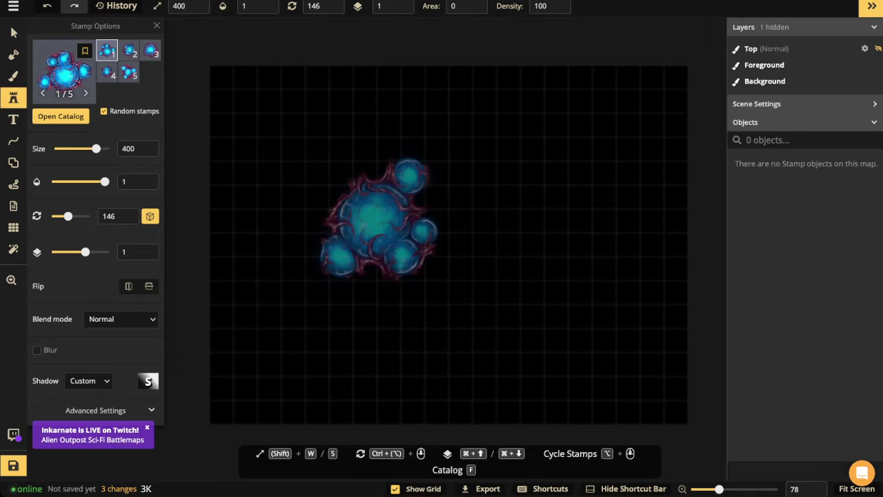
scroll(384, 224, down, 20)
ctrl+scroll(395, 235, down, 20)
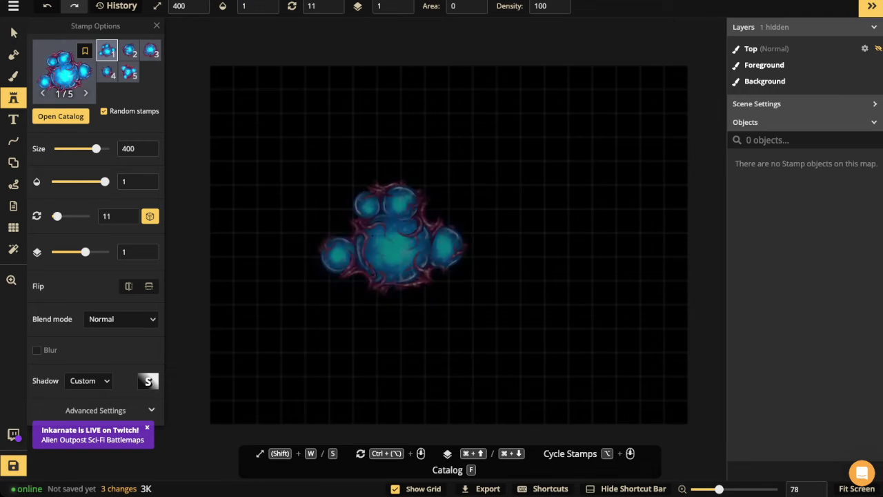
ctrl+scroll(397, 241, down, 10)
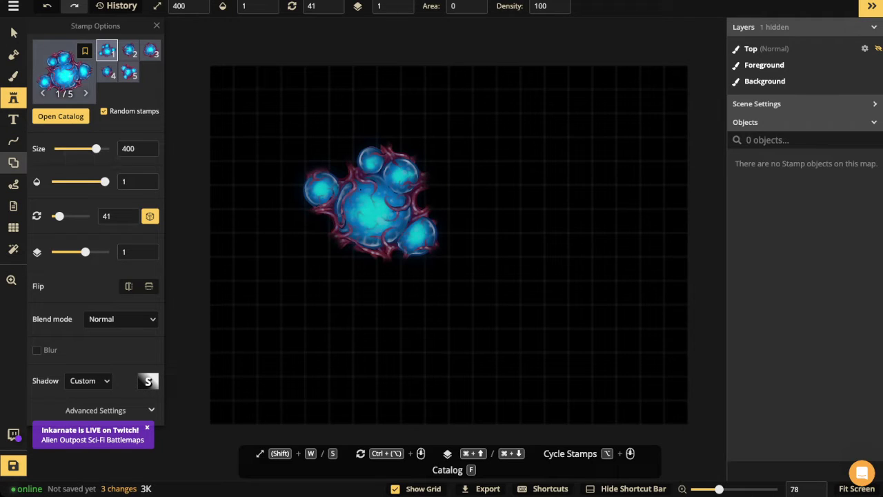
- Draw a stroked ellipse about ten grid squares across with Snap To Grid enabled, and centre it on the map
click(13, 162)
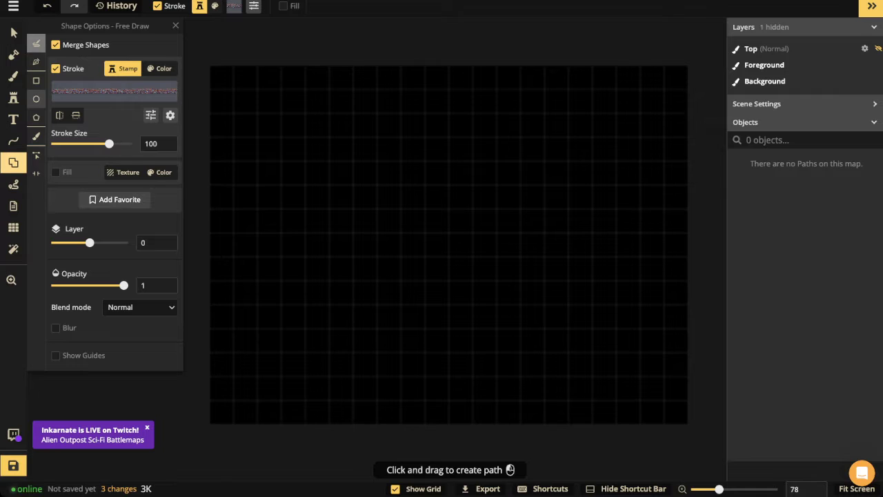
click(36, 99)
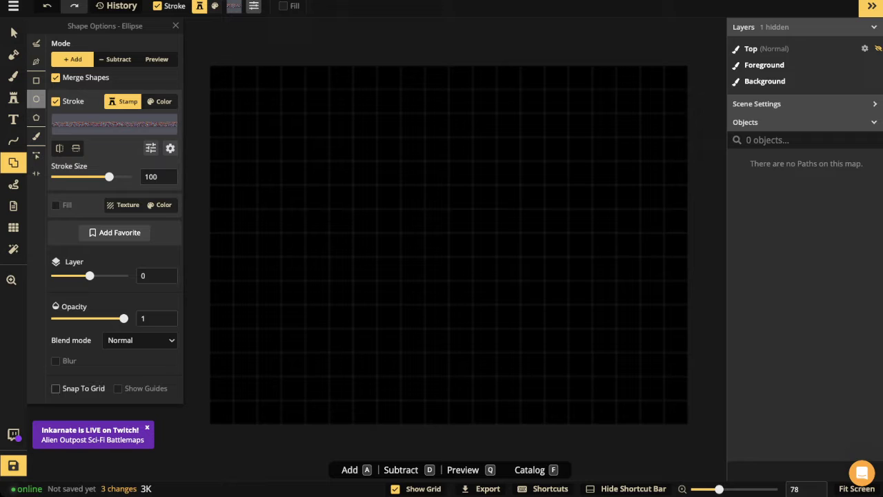
click(56, 388)
drag(312, 120, 574, 394)
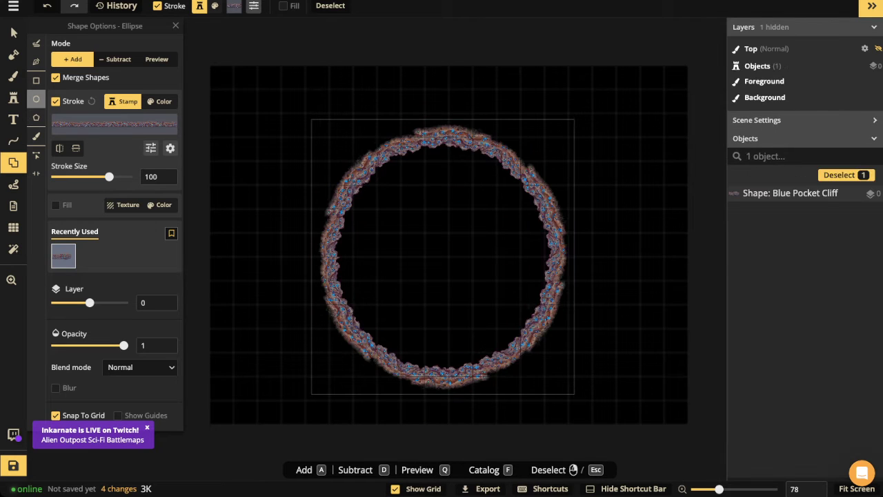
click(13, 32)
drag(443, 256, 438, 235)
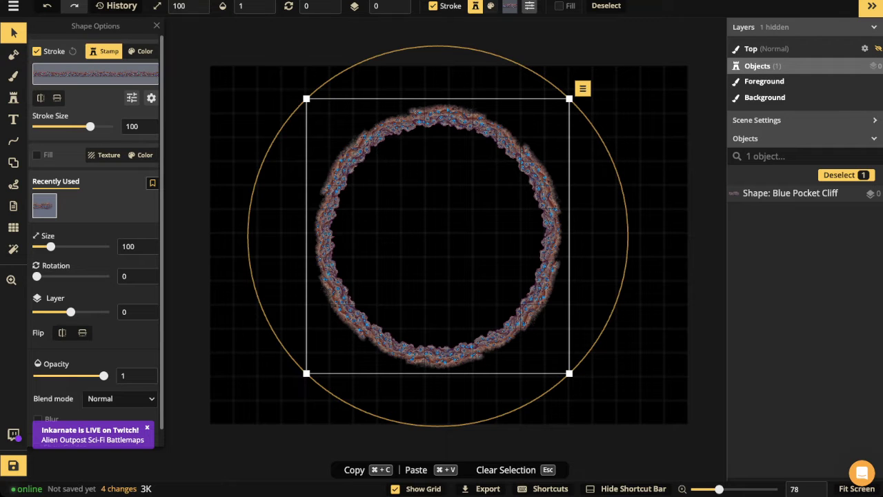
- Try the Organic Tissue Wall as the ellipse's stroke stamp, and replace it with the Creep Covered Wall
click(95, 74)
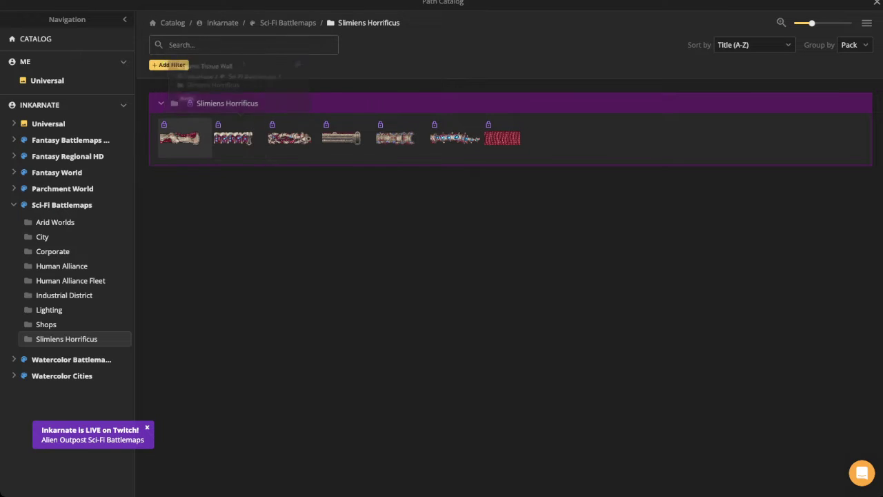
click(233, 138)
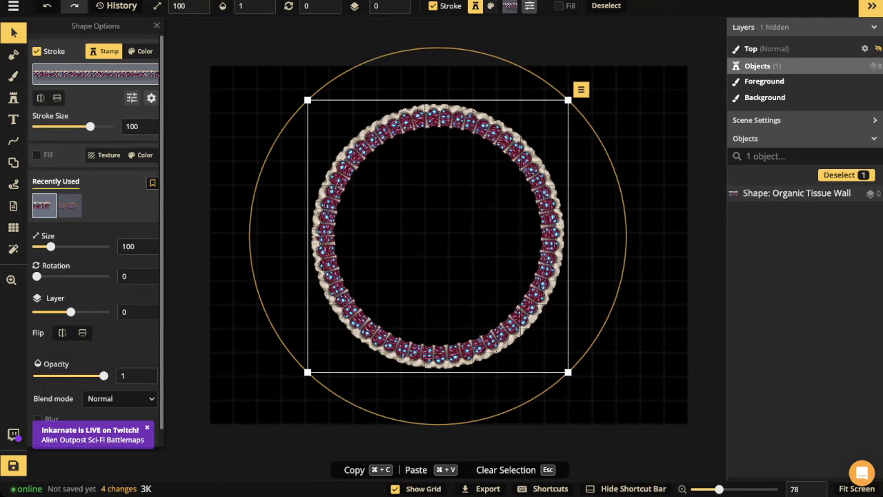
click(95, 74)
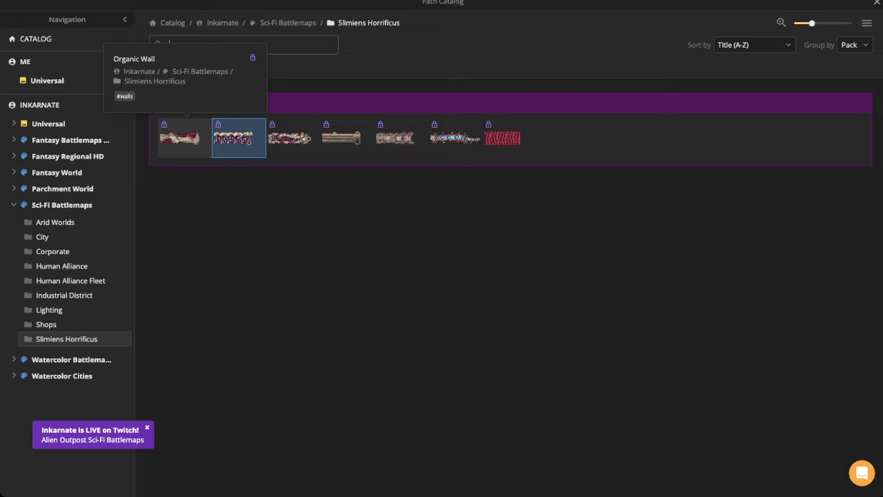
click(402, 138)
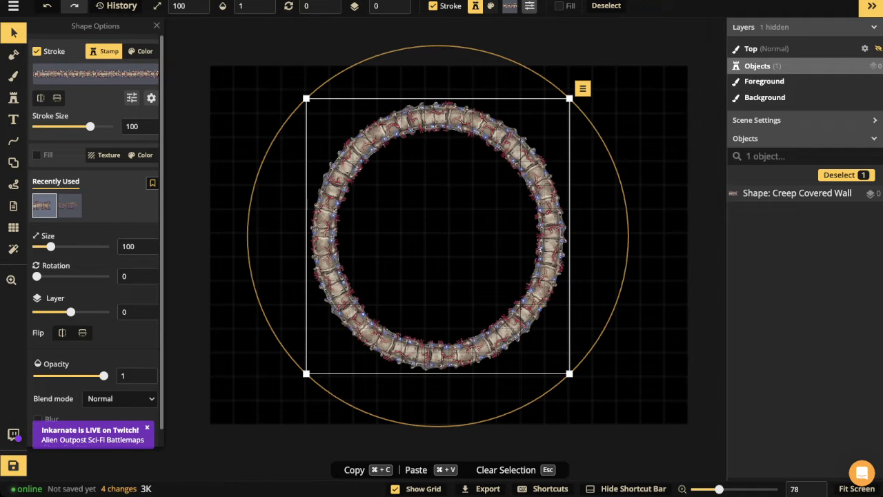
- Reduce the stroke size of the Creep Covered Wall ellipse to 53
drag(91, 126, 84, 126)
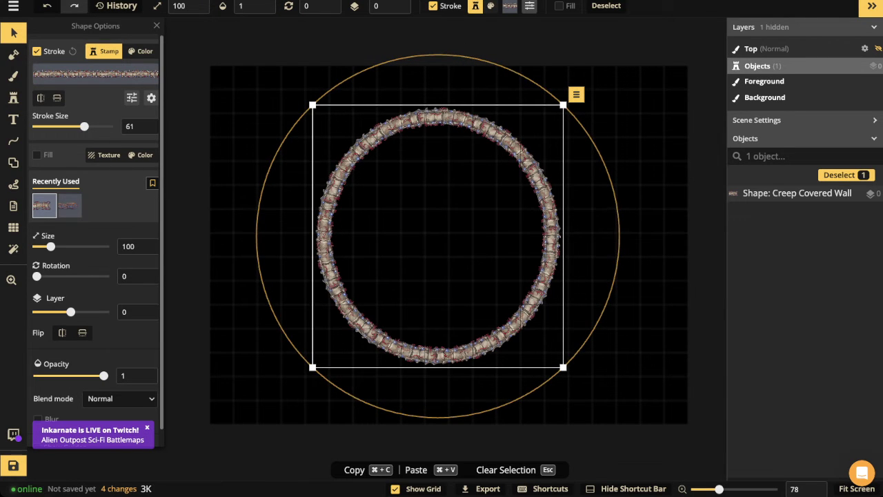
key(Left)
key(Left)
key(Left)
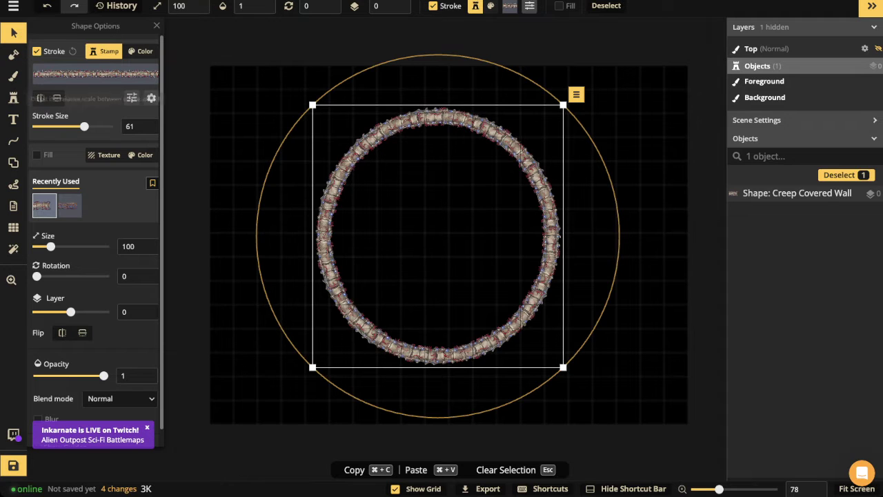
key(Left)
key(Left)
key(Left)
key(Left)
key(Left)
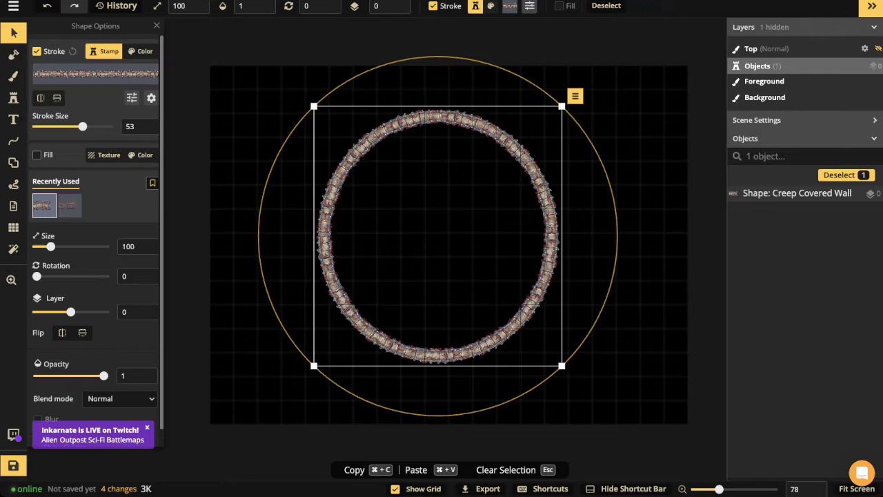
- Fill the ellipse with the dark red tissue texture with blue glowing spots from the Slimiens Horrificus pack
click(36, 155)
click(96, 178)
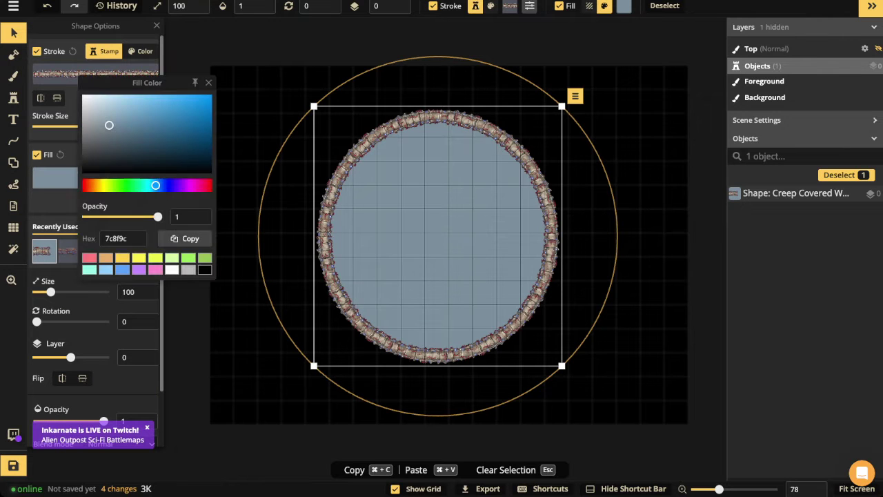
click(208, 83)
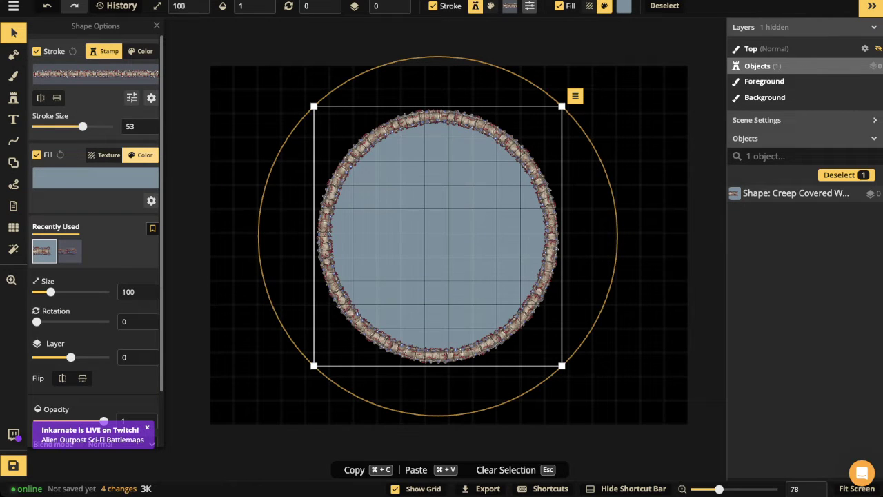
click(105, 155)
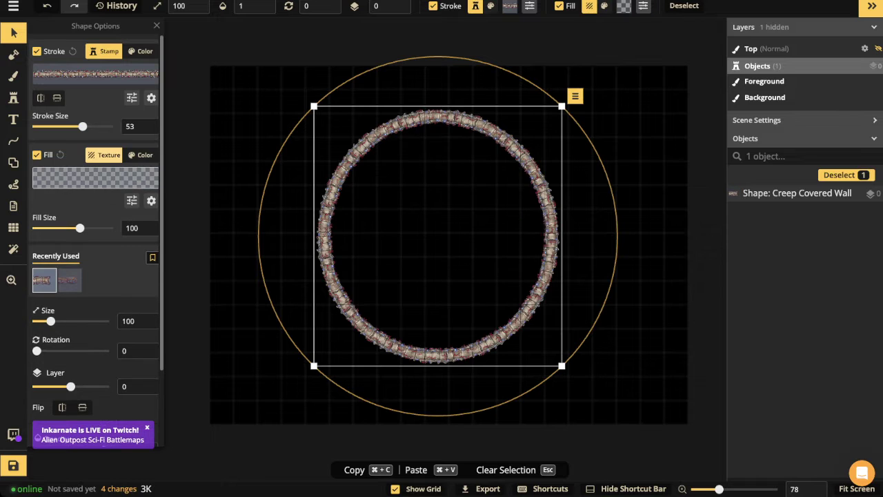
click(96, 177)
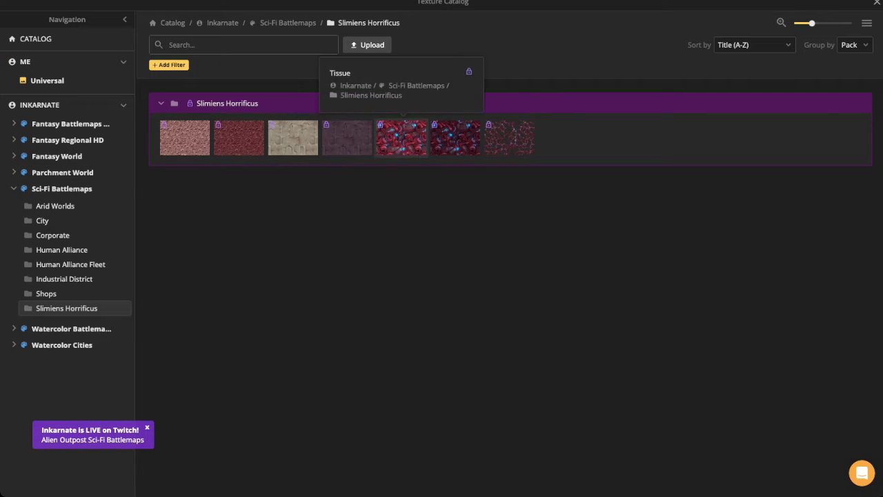
click(455, 137)
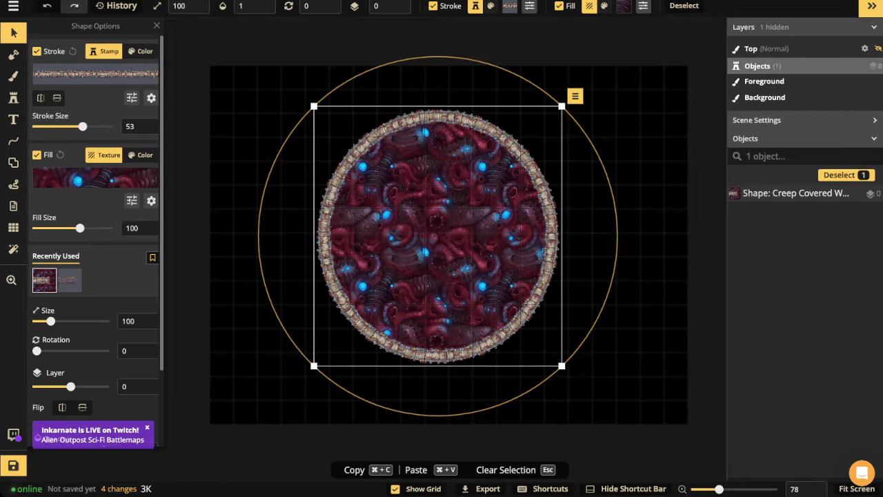
- Reduce the ellipse's fill size to 46.6 and rotate the fill texture inside the wall
drag(80, 227, 68, 228)
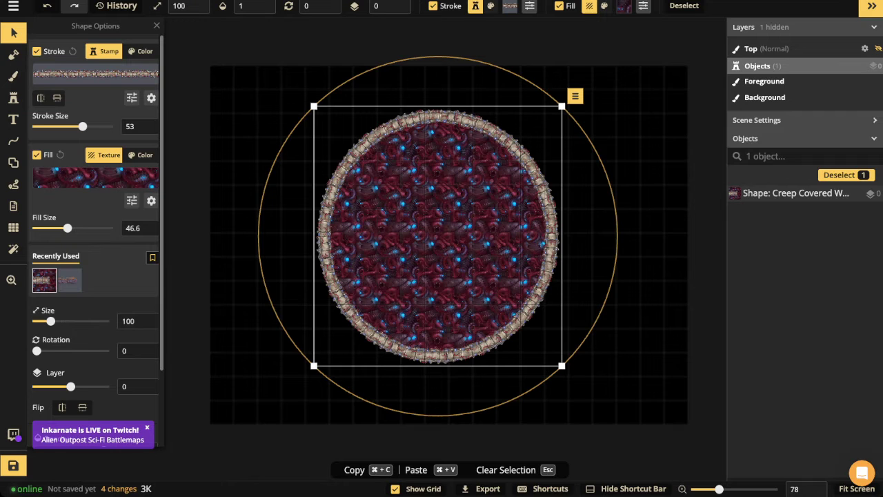
click(151, 200)
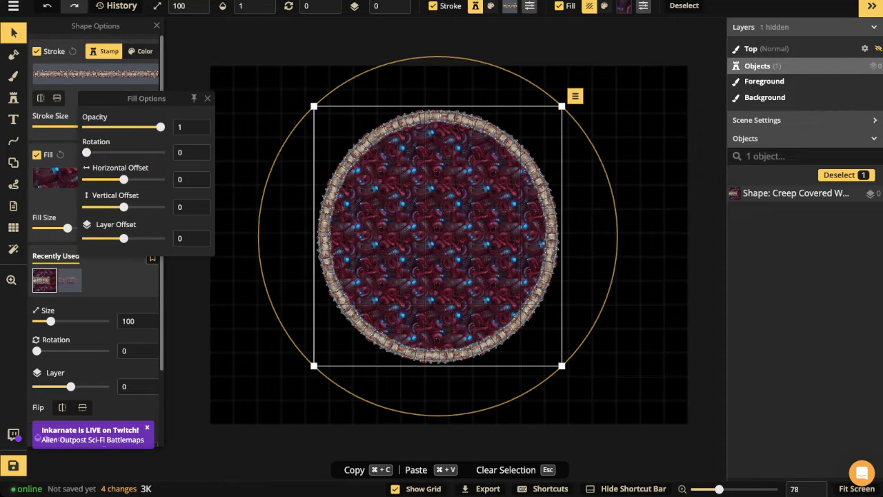
drag(86, 152, 125, 152)
click(207, 98)
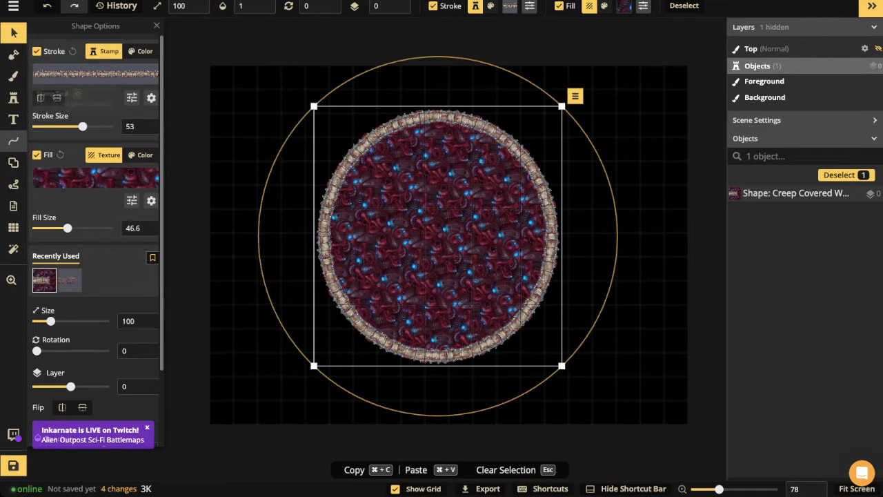
- Switch the shape tool to its Brush in Add mode and enlarge the brush size to 140
click(13, 162)
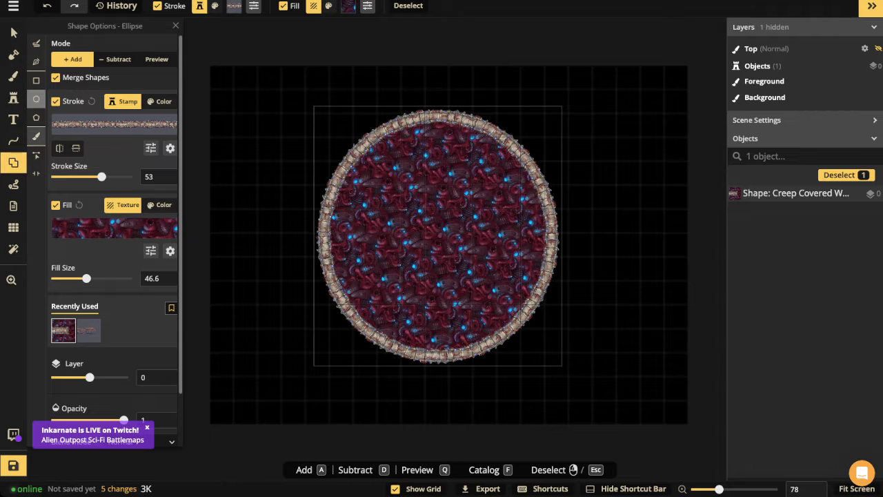
click(36, 136)
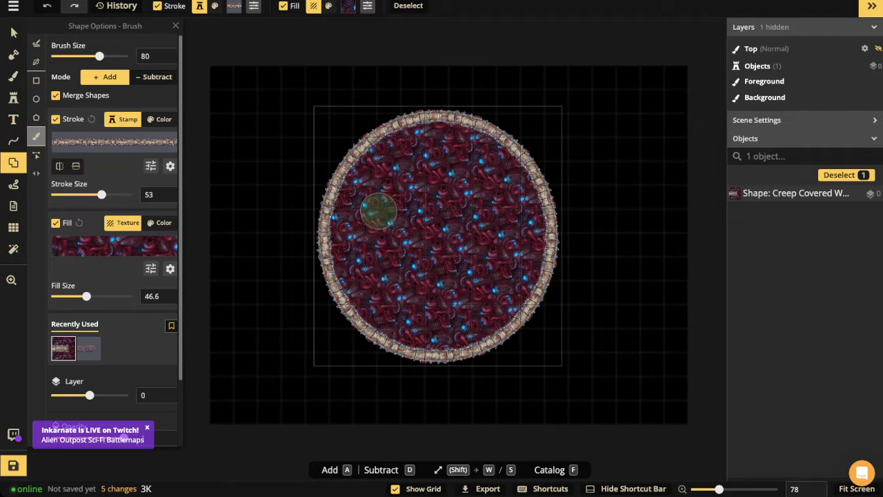
key(w)
key(w)
key(w)
key(w)
key(w)
key(w)
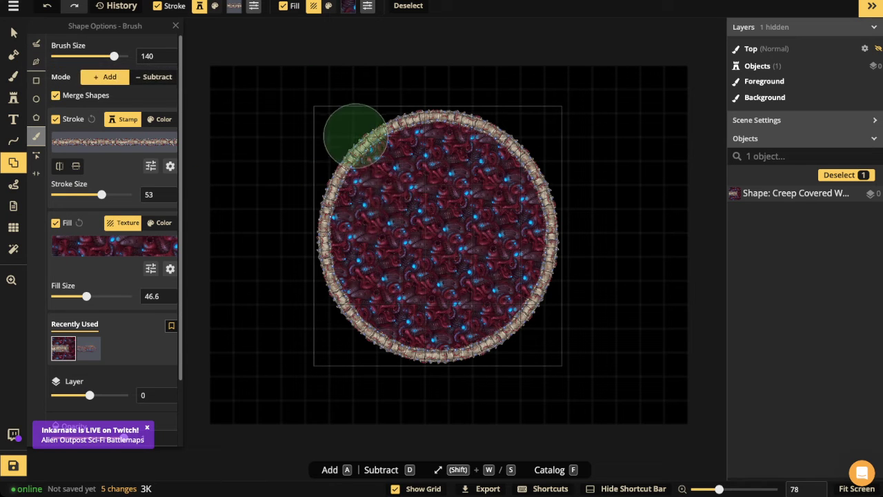
- Try painting a large bulge onto the upper-left wall of the round room, and undo it
mouse_move(354, 134)
mouse_down()
mouse_move(339, 178)
mouse_move(378, 202)
mouse_up()
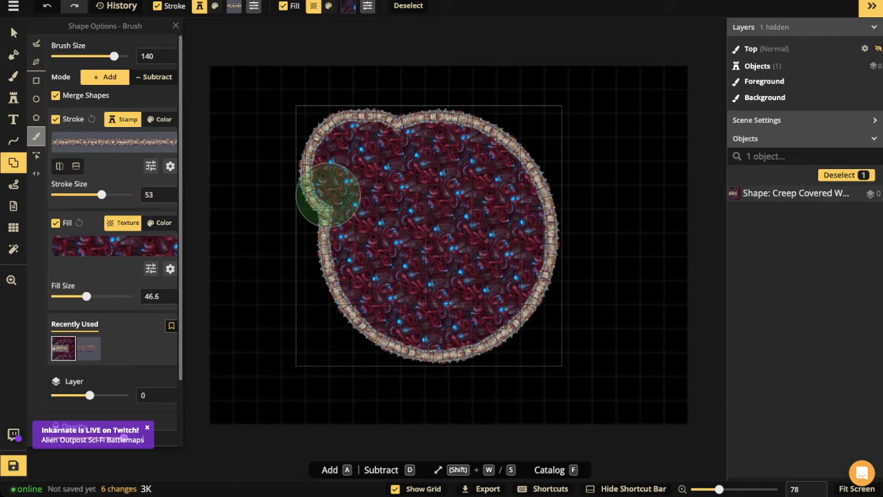
key(ctrl+z)
- Reduce the shape brush size to 120 and paint uneven bulges around the circular room to make its outline irregular
key(bracketleft)
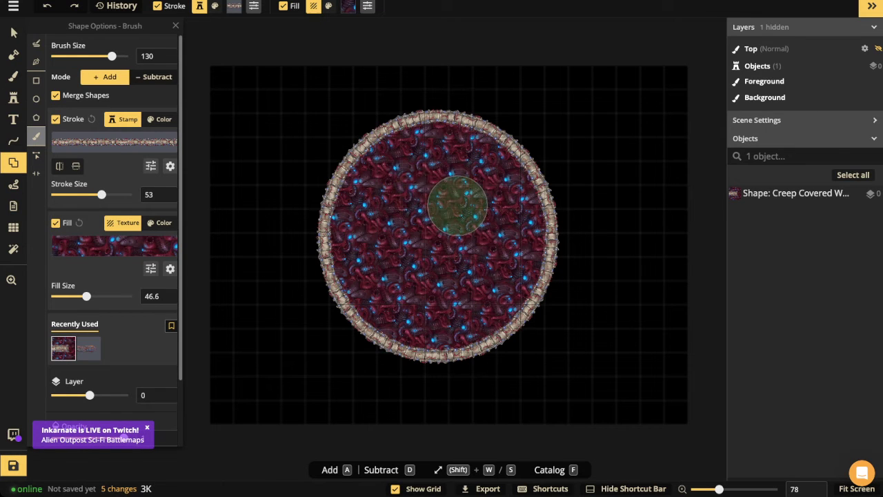
mouse_move(522, 261)
mouse_down()
mouse_move(534, 252)
mouse_move(537, 224)
mouse_move(516, 149)
mouse_up()
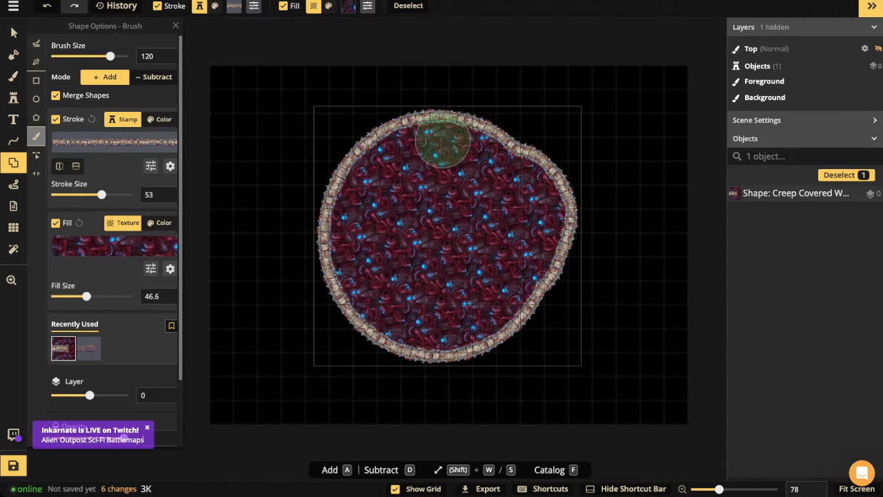
drag(434, 134, 390, 157)
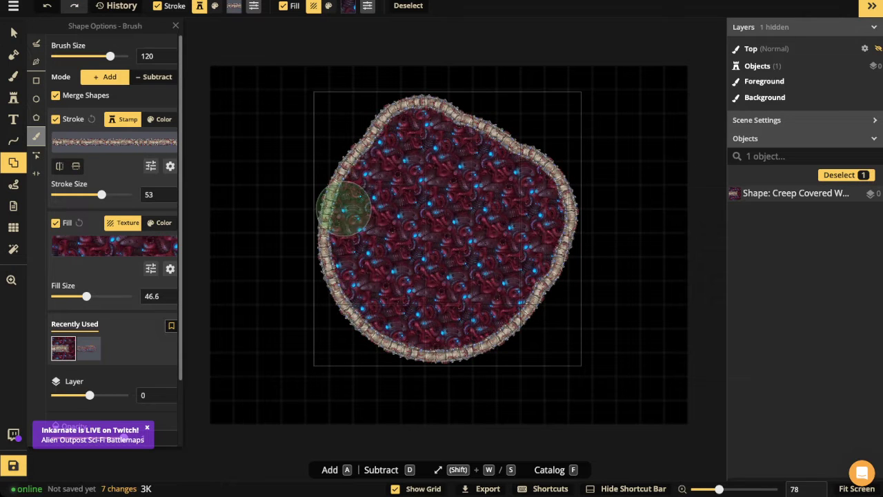
mouse_move(338, 211)
mouse_down()
mouse_move(331, 244)
mouse_move(350, 267)
mouse_up()
drag(394, 332, 440, 338)
mouse_move(532, 256)
mouse_down()
mouse_move(545, 273)
mouse_move(519, 293)
mouse_up()
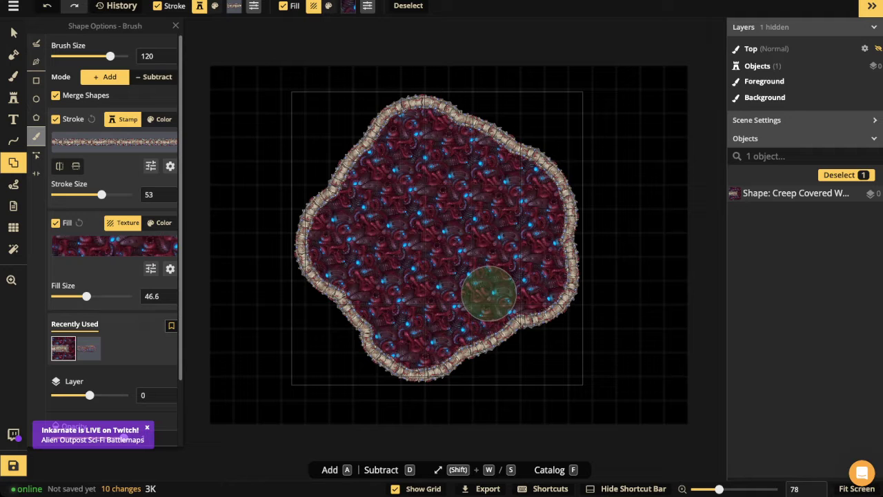
- Try the room shape at rotation 255 and size 60, and restore it to size 100 and rotation 0
key(v)
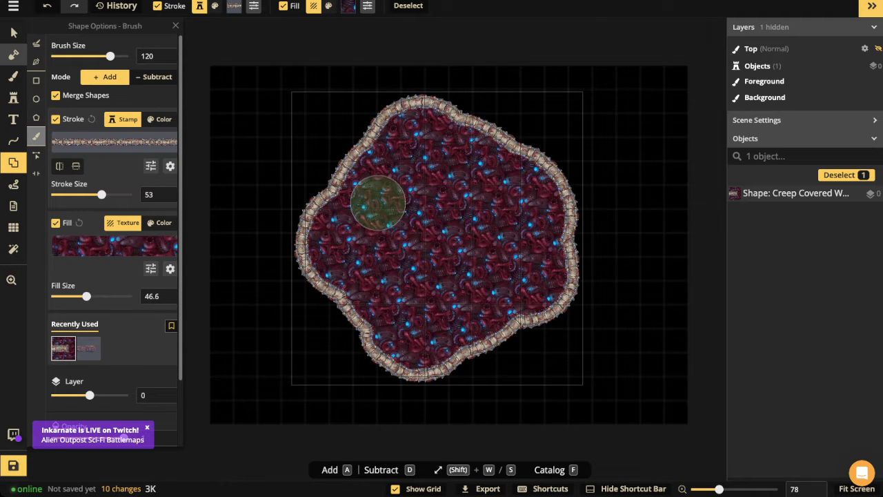
drag(235, 200, 622, 314)
drag(457, 235, 453, 238)
drag(597, 386, 569, 356)
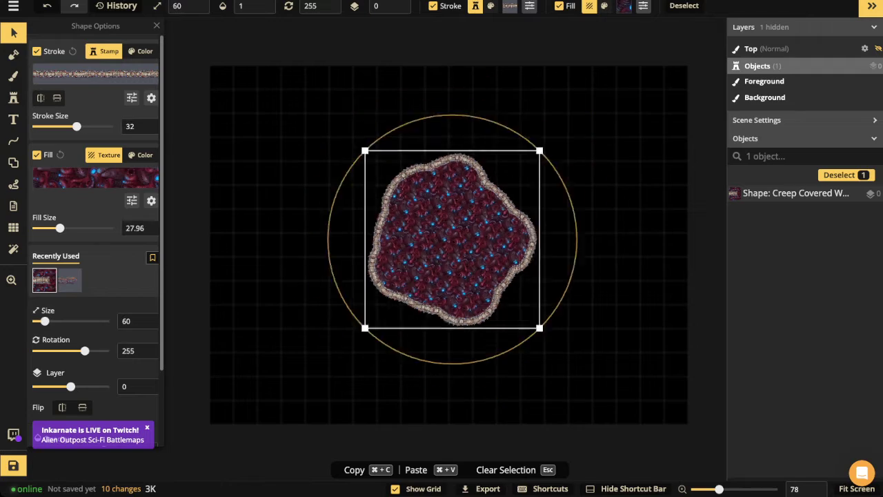
mouse_move(540, 329)
mouse_down()
mouse_move(633, 412)
mouse_move(575, 361)
mouse_move(598, 384)
mouse_up()
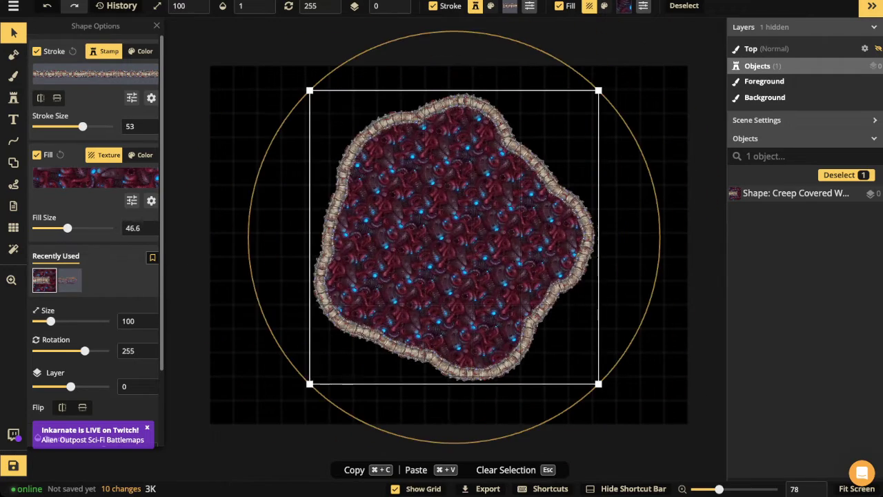
drag(633, 337, 561, 415)
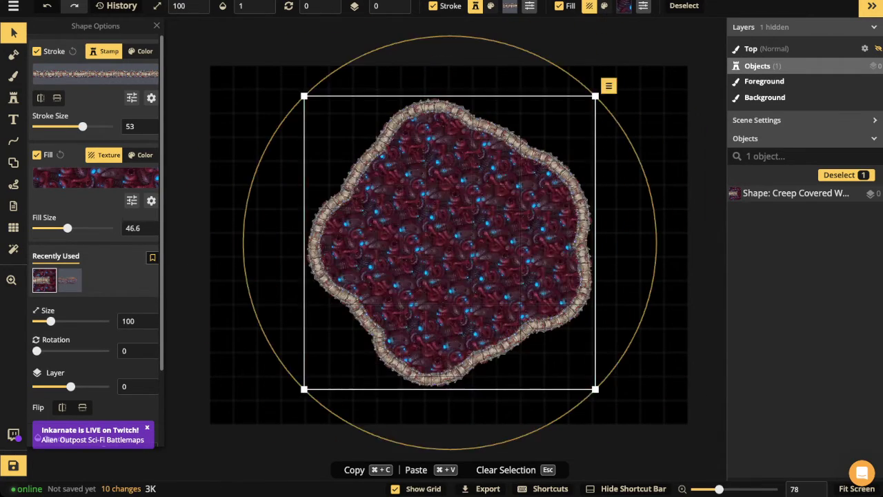
- Nudge the room shape toward the map's centre and set its rotation to 30
drag(483, 290, 478, 287)
mouse_move(560, 415)
mouse_down()
mouse_move(601, 381)
mouse_move(552, 420)
mouse_up()
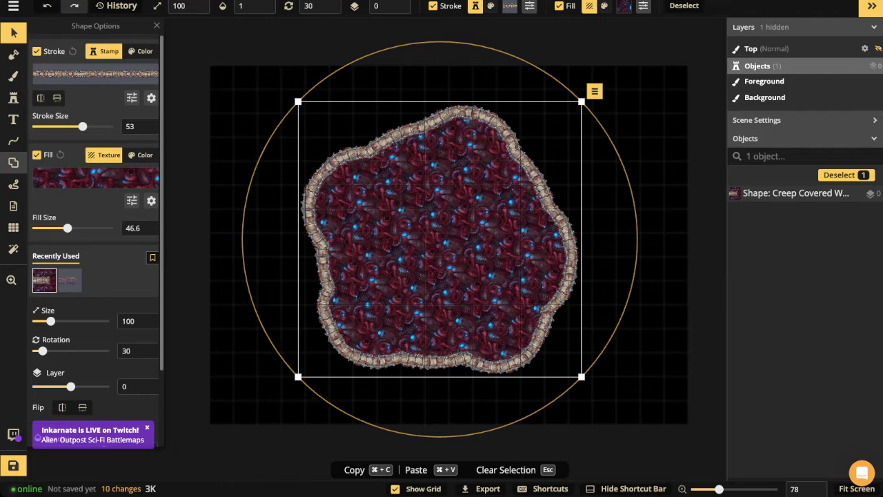
- With the shape brush at size 70, paint a narrow passage and an elongated side chamber off the room's right wall
click(13, 162)
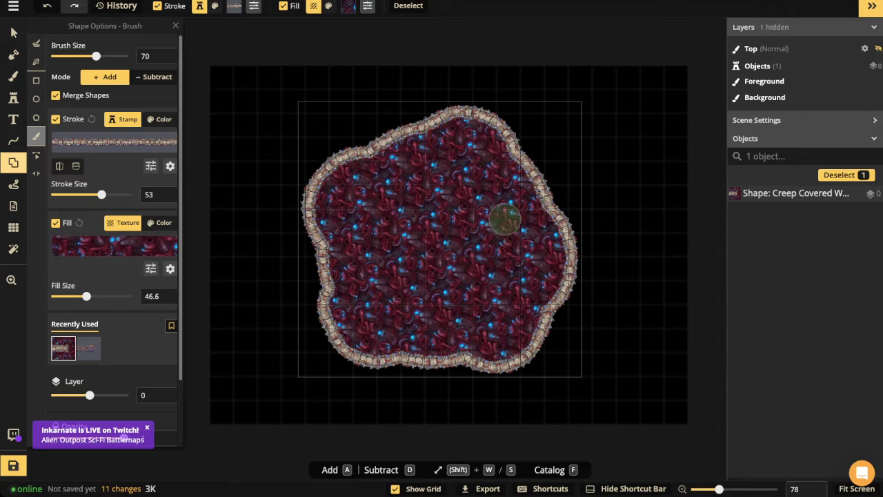
scroll(446, 256, up, 4)
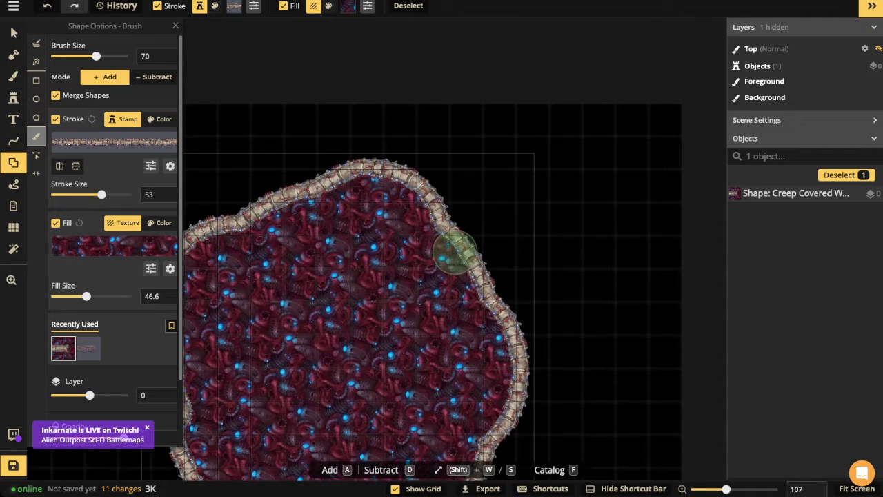
scroll(456, 252, down, 1)
drag(442, 308, 418, 261)
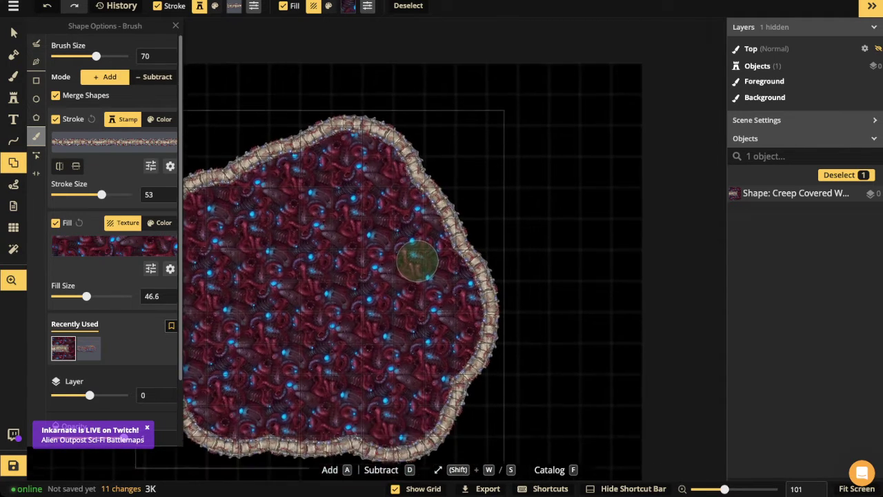
scroll(463, 311, up, 5)
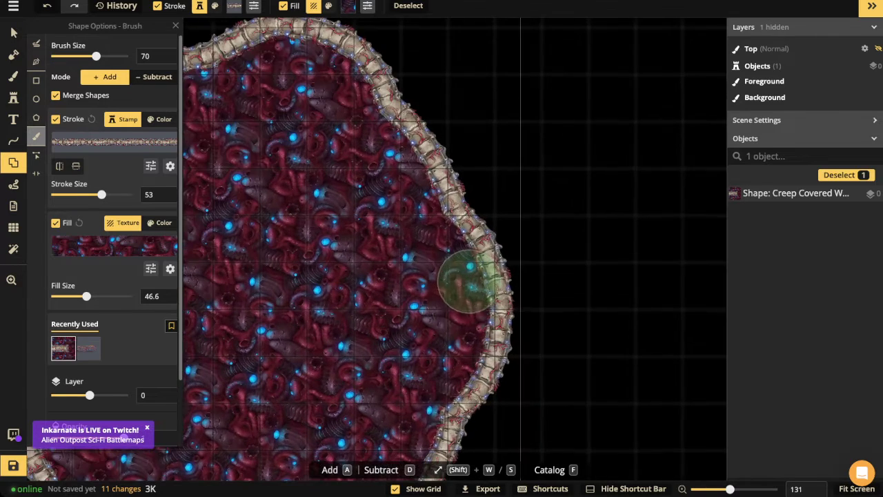
scroll(469, 283, down, 2)
scroll(397, 179, up, 3)
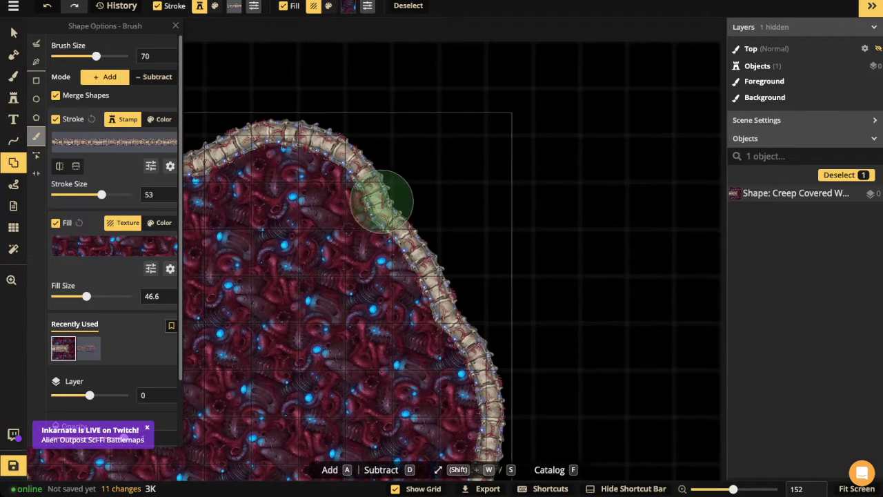
drag(469, 262, 448, 152)
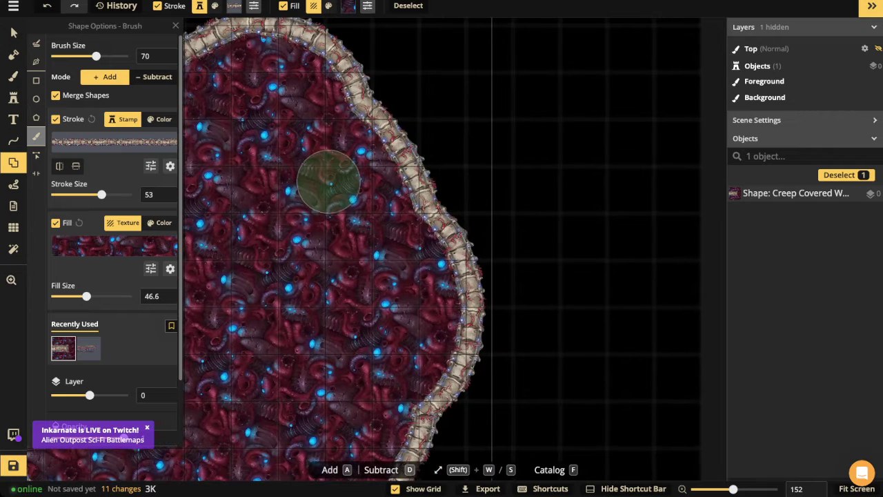
drag(456, 333, 423, 286)
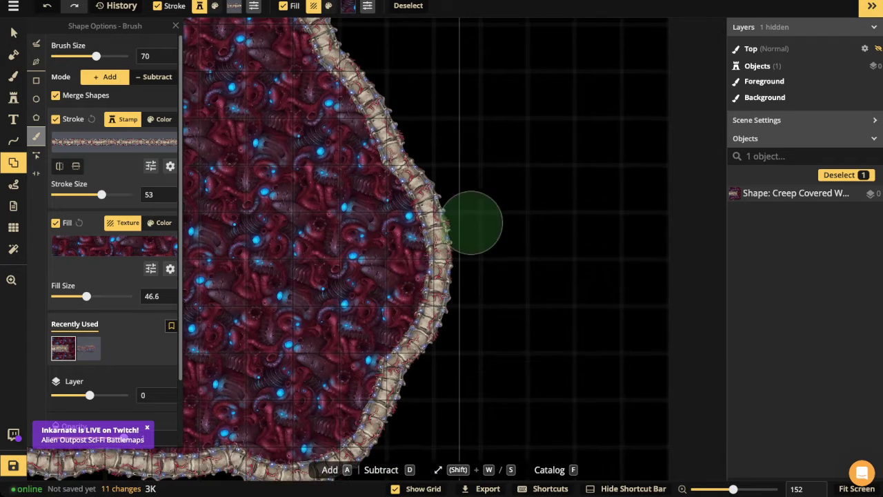
drag(407, 241, 519, 232)
mouse_move(513, 154)
mouse_down()
mouse_move(502, 236)
mouse_move(526, 281)
mouse_move(582, 282)
mouse_move(608, 227)
mouse_move(530, 212)
mouse_move(597, 218)
mouse_move(513, 163)
mouse_move(543, 121)
mouse_move(505, 128)
mouse_move(525, 232)
mouse_move(515, 293)
mouse_move(540, 325)
mouse_move(575, 304)
mouse_move(590, 272)
mouse_move(582, 173)
mouse_move(594, 120)
mouse_move(558, 99)
mouse_move(553, 74)
mouse_move(539, 83)
mouse_move(540, 56)
mouse_move(595, 44)
mouse_up()
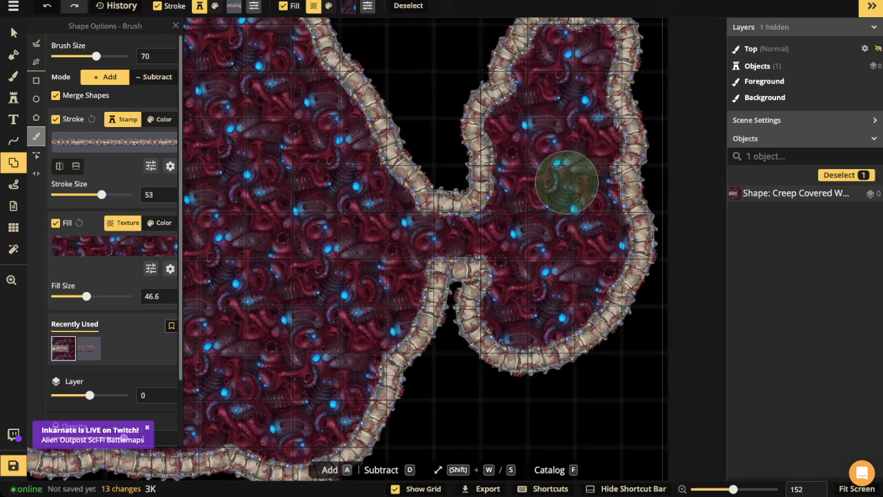
- Paint rounded chambers onto the room's upper-left and lower-left corners, and slightly widen the passage to the right-hand chamber
scroll(461, 83, down, 6)
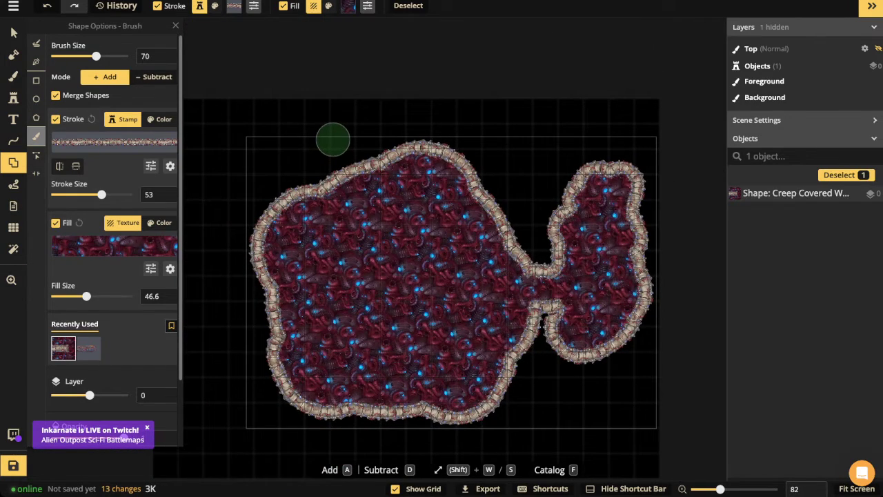
mouse_move(348, 188)
mouse_down()
mouse_move(317, 158)
mouse_move(284, 163)
mouse_move(263, 153)
mouse_move(277, 126)
mouse_move(333, 133)
mouse_move(289, 149)
mouse_move(334, 127)
mouse_move(331, 146)
mouse_move(346, 141)
mouse_move(352, 155)
mouse_move(308, 183)
mouse_move(281, 176)
mouse_move(345, 159)
mouse_move(314, 185)
mouse_move(352, 169)
mouse_move(324, 168)
mouse_up()
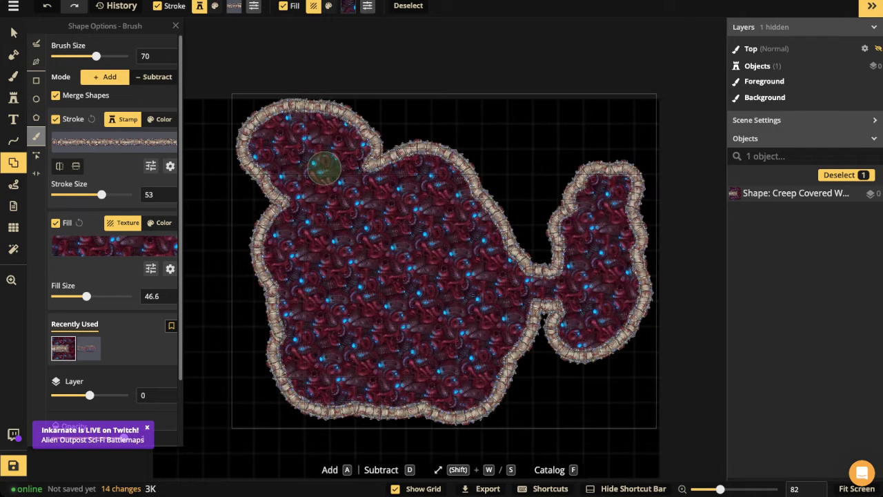
mouse_move(569, 268)
mouse_down()
mouse_move(533, 275)
mouse_move(574, 251)
mouse_up()
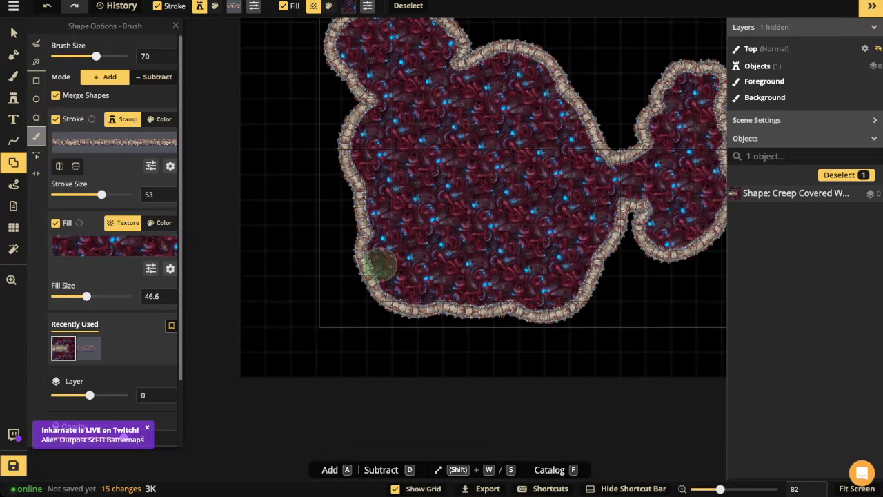
mouse_move(379, 265)
mouse_down()
mouse_move(367, 287)
mouse_move(334, 278)
mouse_move(291, 284)
mouse_move(281, 337)
mouse_move(339, 332)
mouse_move(297, 313)
mouse_move(395, 283)
mouse_move(367, 288)
mouse_move(387, 278)
mouse_move(382, 270)
mouse_move(339, 284)
mouse_move(383, 274)
mouse_move(345, 308)
mouse_move(342, 342)
mouse_move(292, 354)
mouse_move(270, 304)
mouse_move(270, 274)
mouse_move(284, 258)
mouse_move(321, 280)
mouse_move(312, 267)
mouse_move(333, 307)
mouse_move(379, 348)
mouse_move(338, 358)
mouse_move(358, 352)
mouse_move(349, 314)
mouse_move(363, 299)
mouse_move(361, 322)
mouse_move(391, 276)
mouse_move(348, 278)
mouse_move(397, 235)
mouse_up()
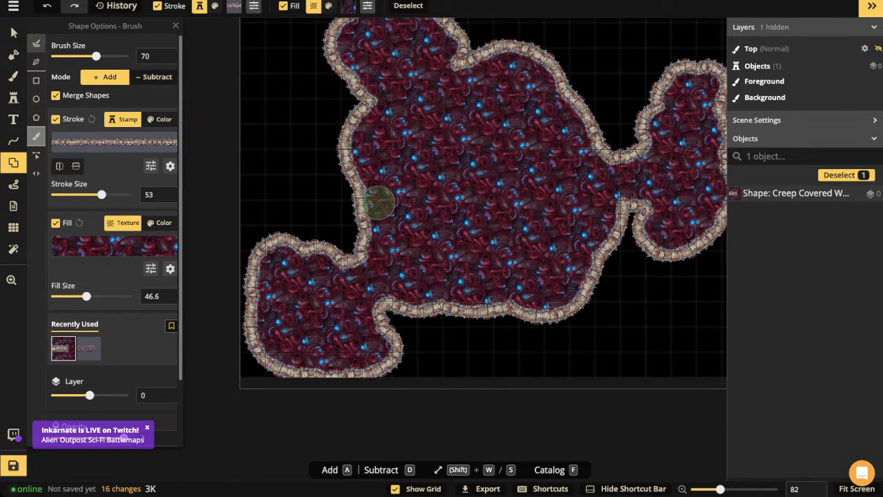
- Scale the whole room shape to size 90 and move it so it fits inside the map area
key(v)
drag(240, 388, 265, 369)
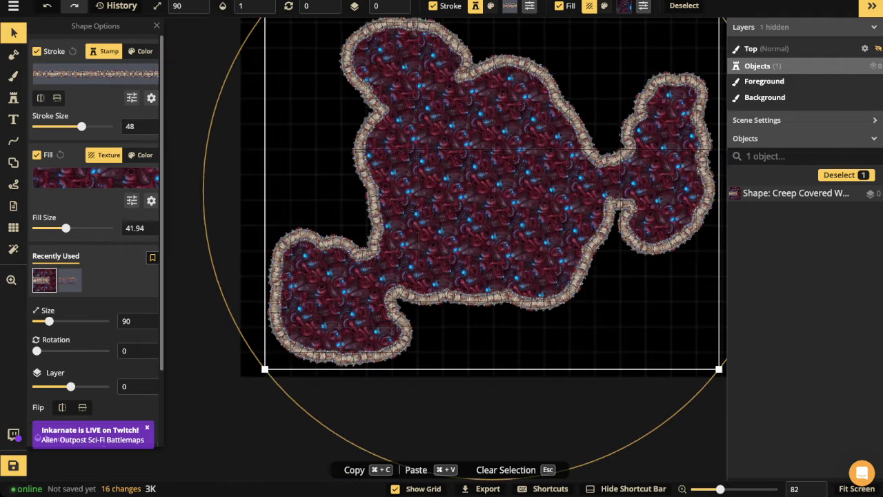
scroll(446, 185, down, 1)
drag(445, 185, 443, 194)
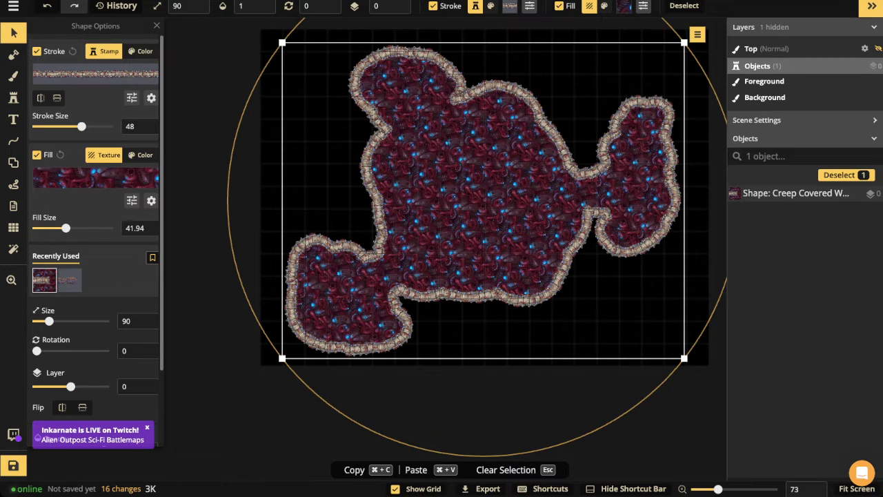
- Examine the walled room shape up close, covering the main room and its side chambers
scroll(428, 133, up, 2)
scroll(427, 132, down, 2)
key(space)
drag(428, 133, 386, 159)
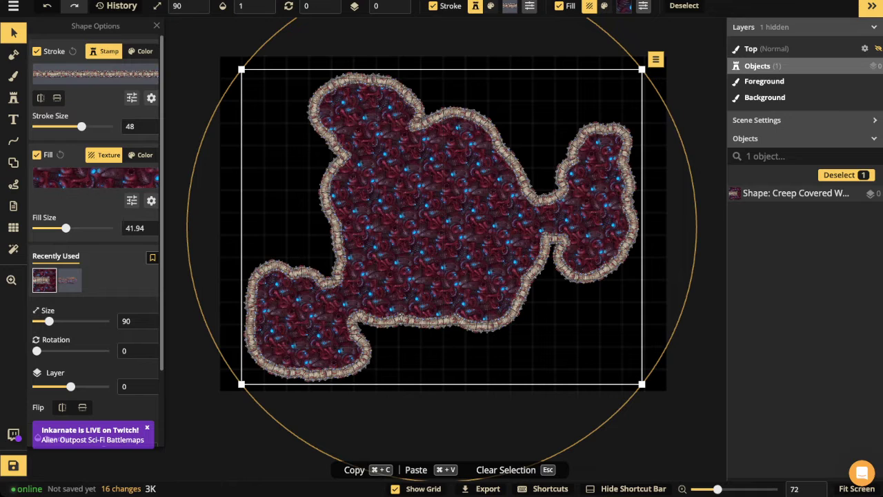
scroll(325, 310, up, 6)
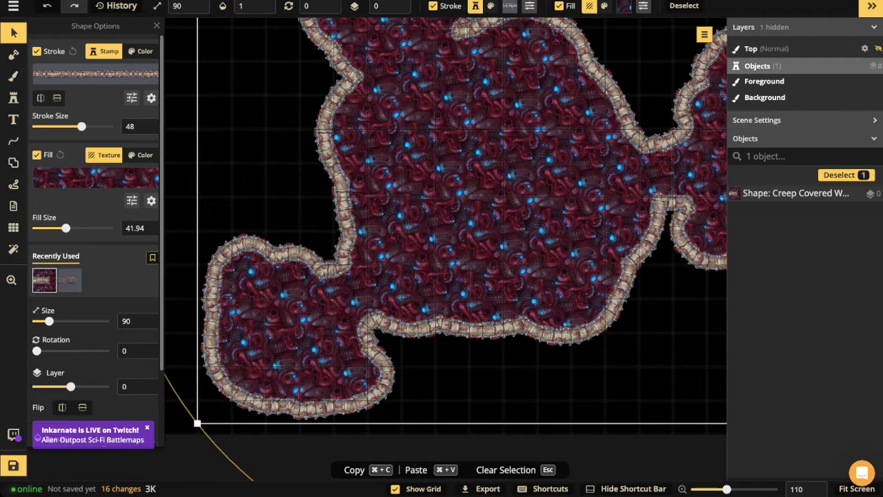
scroll(377, 278, up, 1)
drag(377, 278, 258, 376)
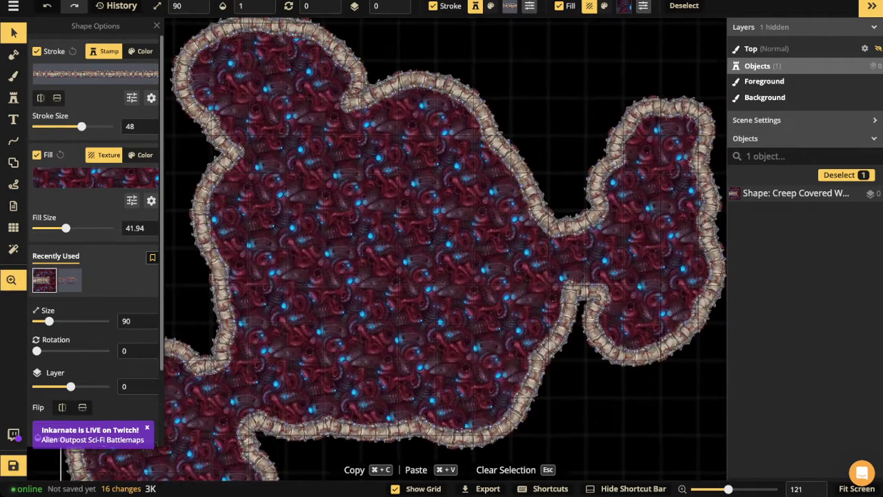
drag(377, 249, 492, 318)
scroll(446, 249, down, 4)
drag(445, 283, 464, 177)
- Set the layer offset of the room shape's fill to -4
click(14, 32)
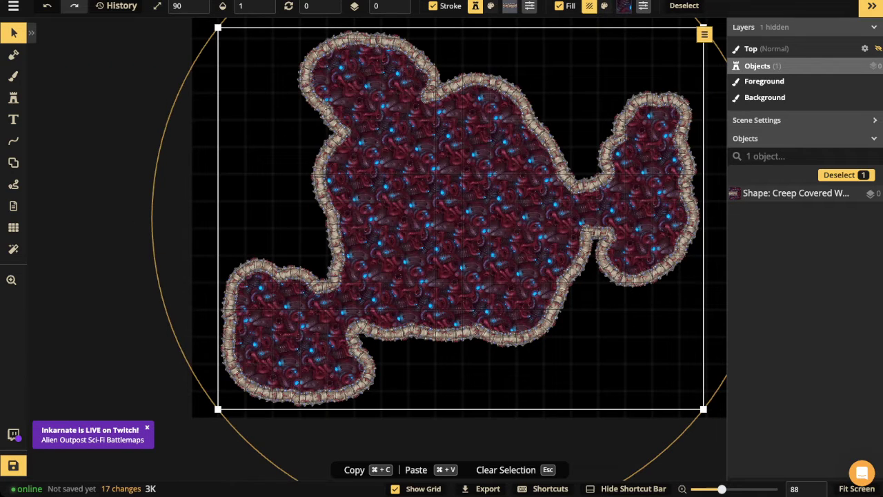
click(13, 32)
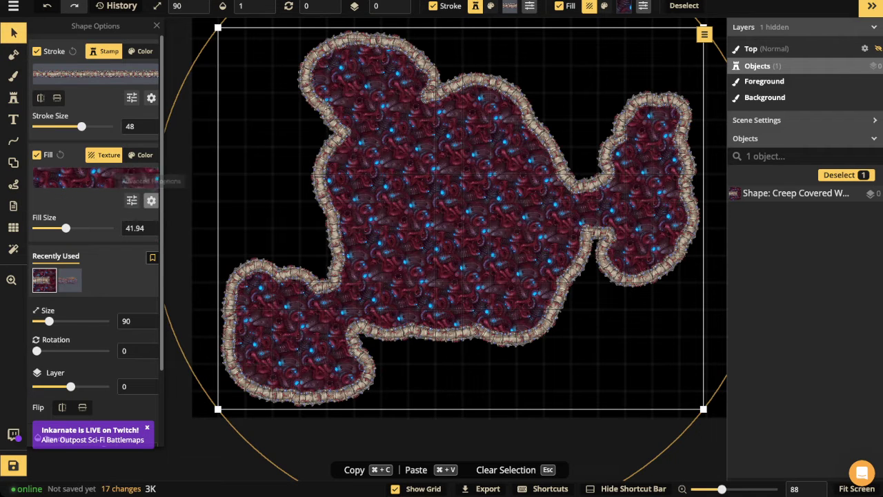
click(151, 200)
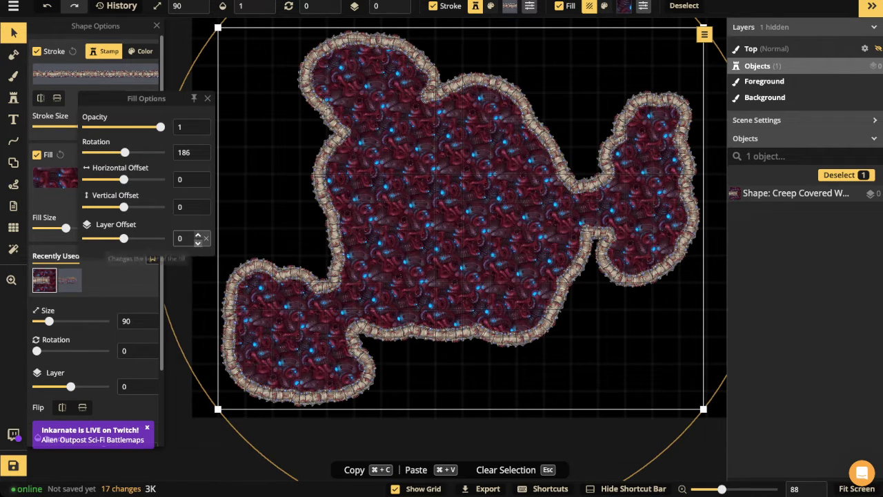
drag(123, 238, 104, 238)
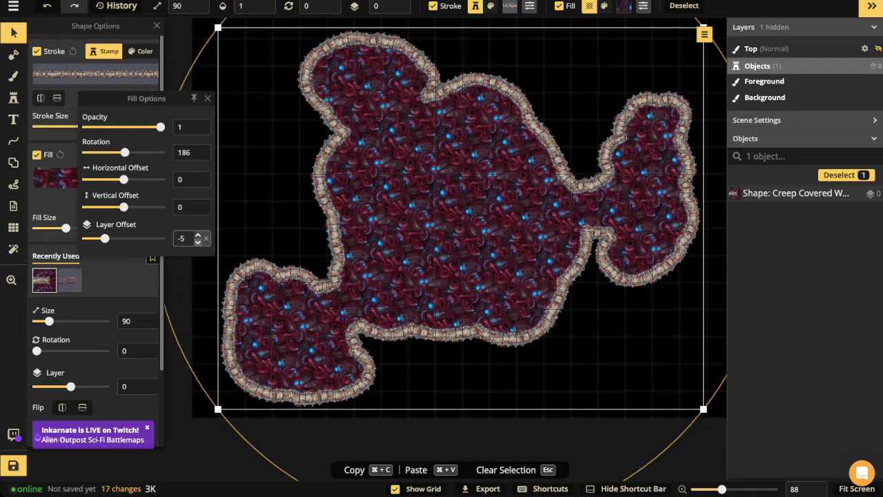
click(198, 234)
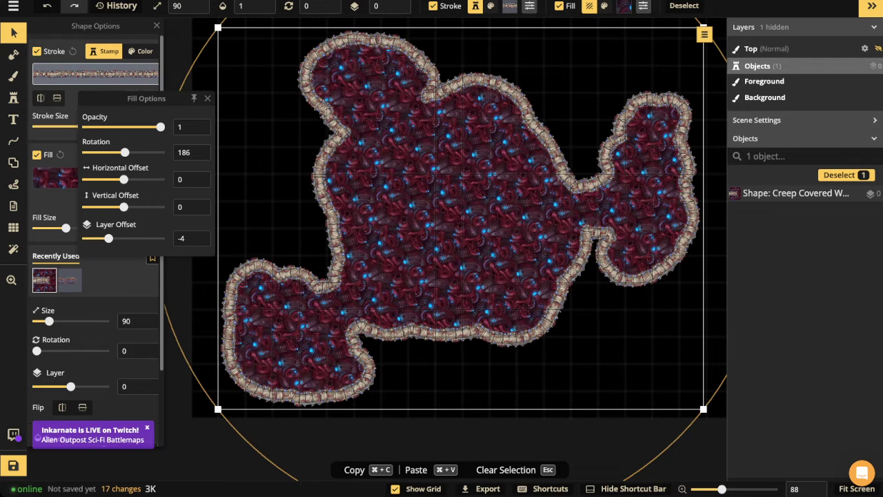
click(131, 74)
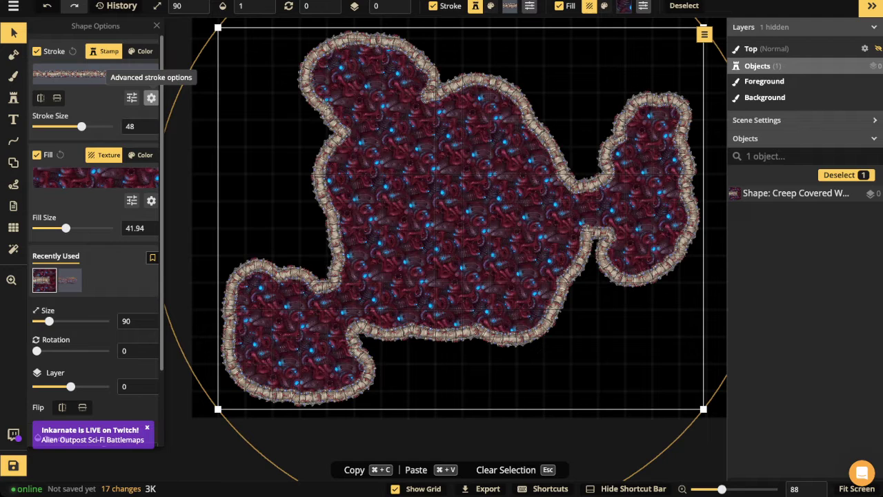
- Enable a black shadow on the room shape's stroke with blur 20 and intensity 3.51
click(151, 97)
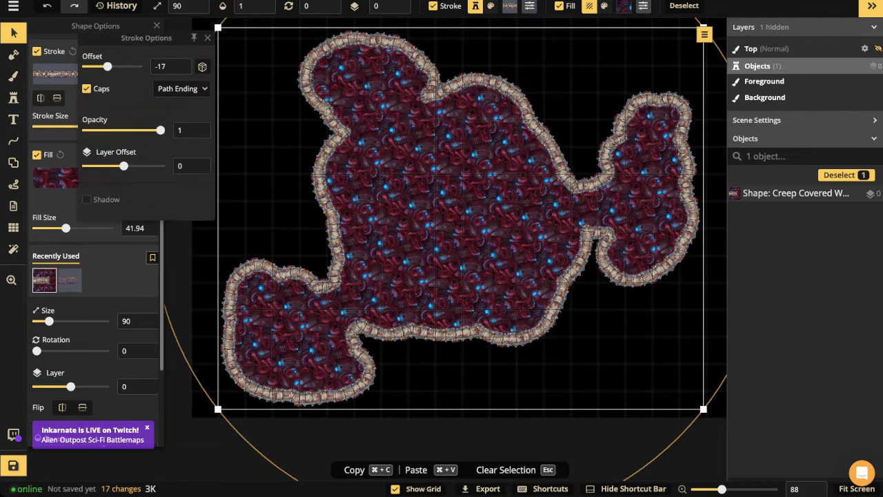
click(87, 199)
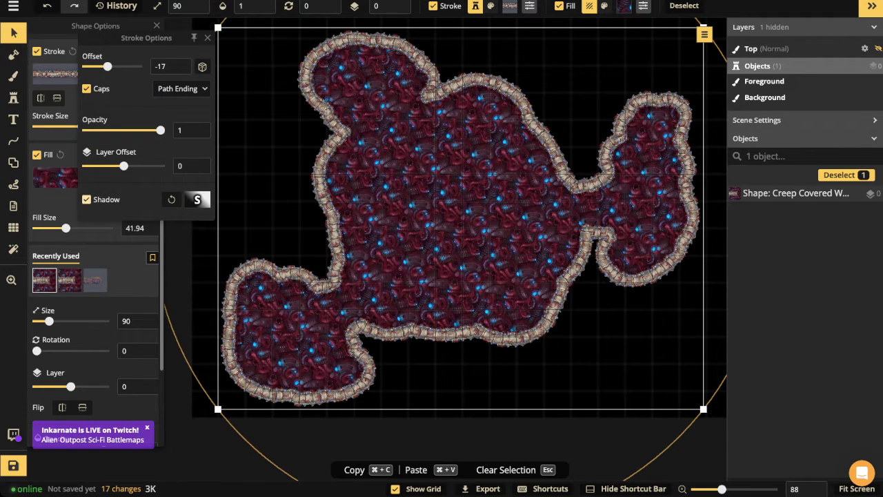
click(197, 200)
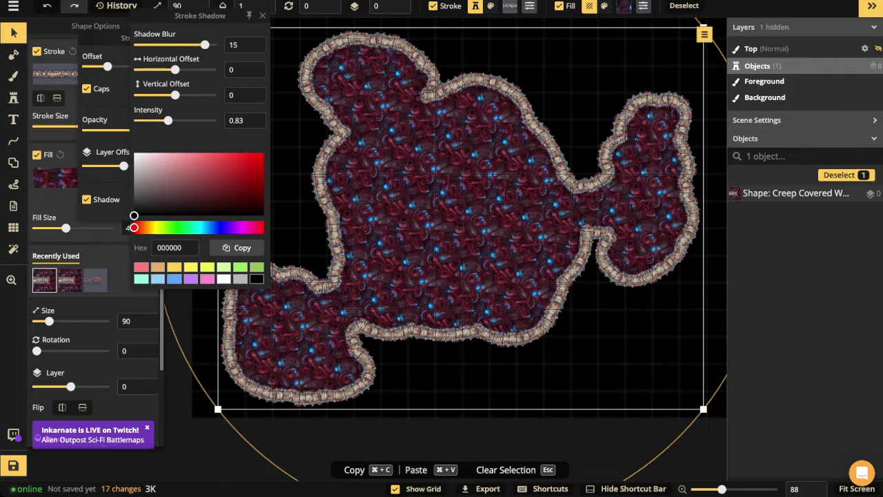
drag(168, 120, 205, 120)
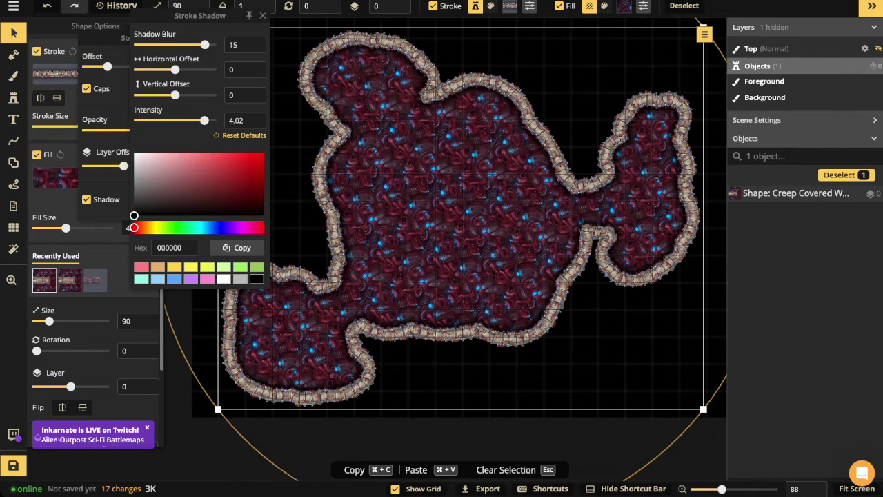
drag(205, 44, 212, 44)
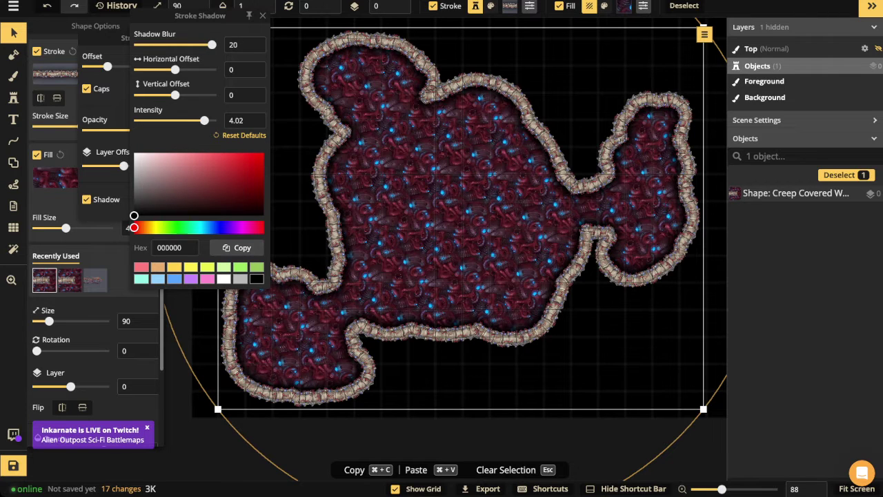
drag(204, 120, 200, 120)
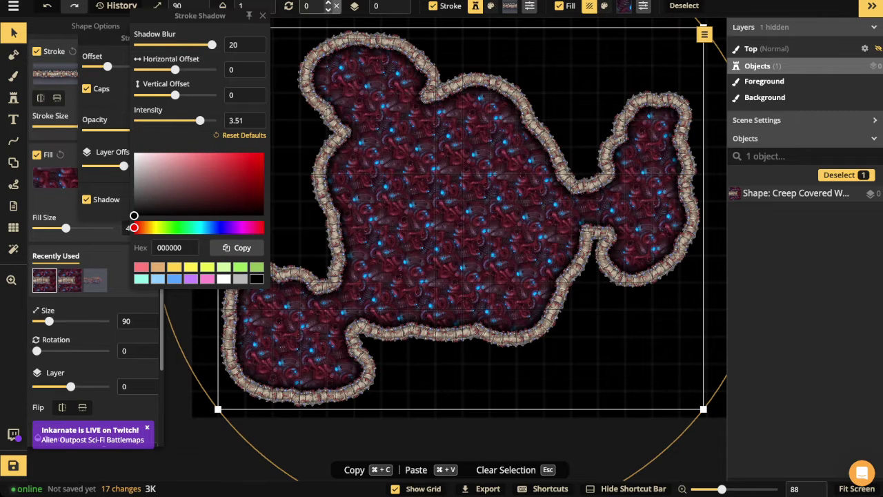
click(13, 33)
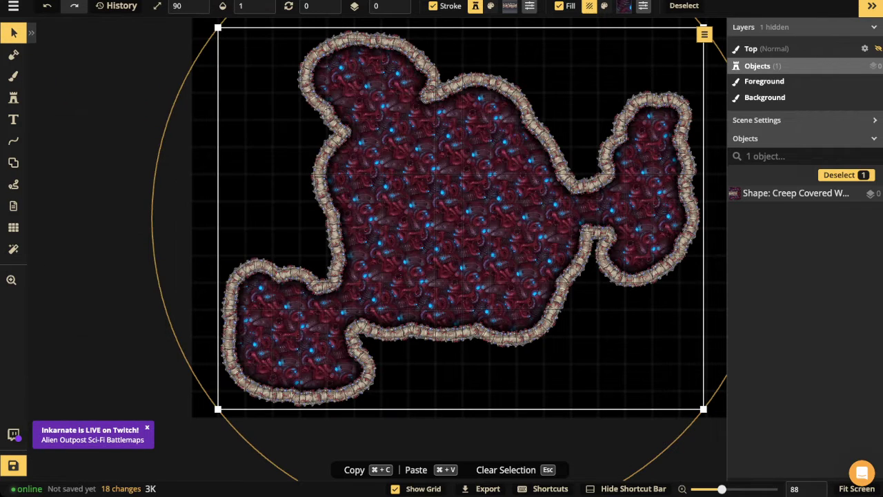
- Choose the Fleshy Tunnel stamp from the Slimiens Horrificus catalog for placing on the map
click(14, 97)
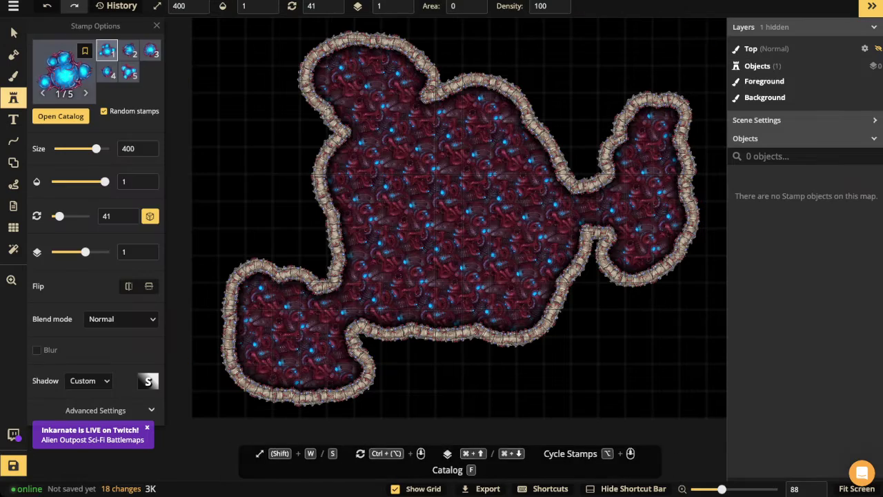
click(61, 63)
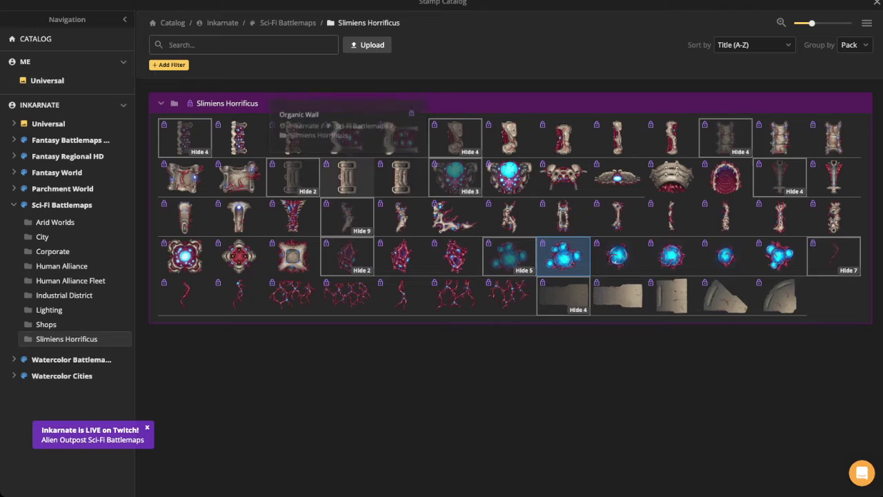
click(725, 177)
scroll(439, 276, up, 5)
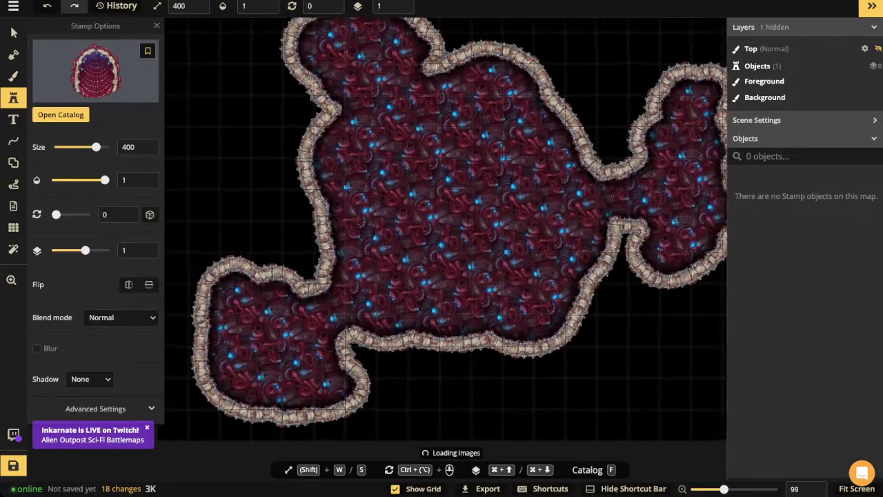
- Place the Fleshy Tunnel at size 40 and rotation 255 in the opening between the main room and the lower-left chamber
key(s)
key(s)
key(s)
key(s)
key(s)
key(s)
key(s)
key(s)
key(s)
key(s)
key(s)
key(s)
key(s)
key(s)
key(s)
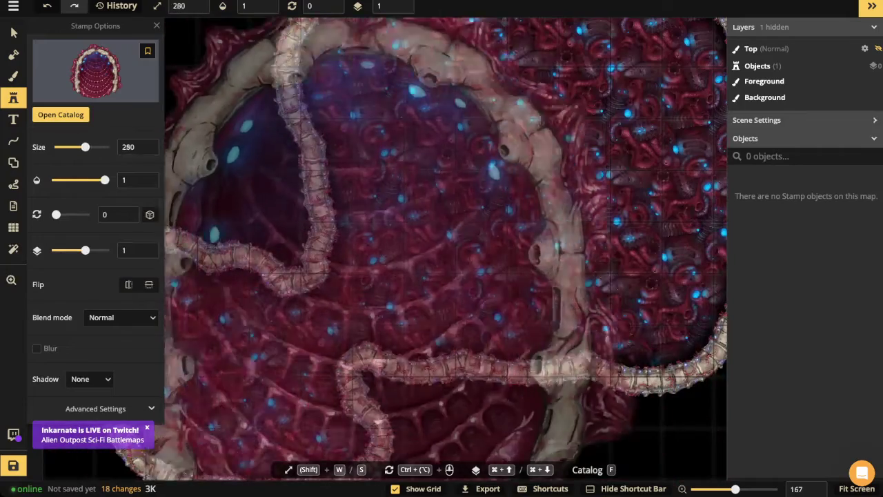
key(s)
key(s)
scroll(363, 274, up, 7)
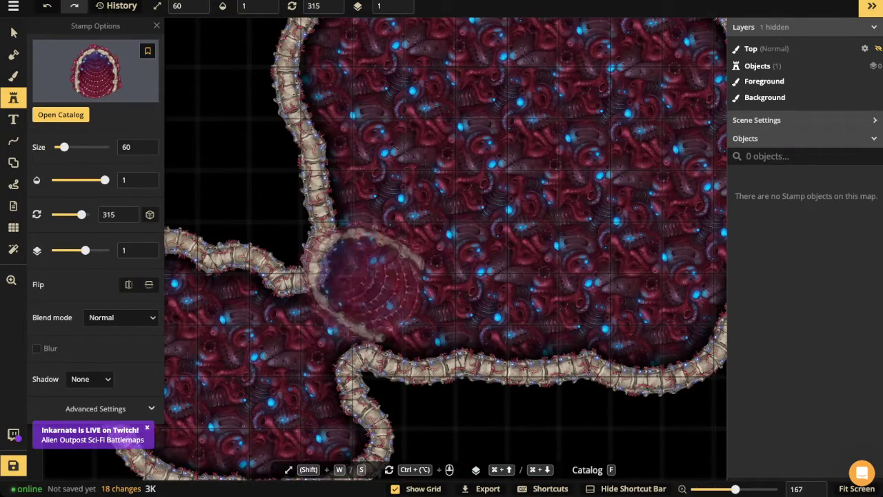
key(s)
key(s)
key(s)
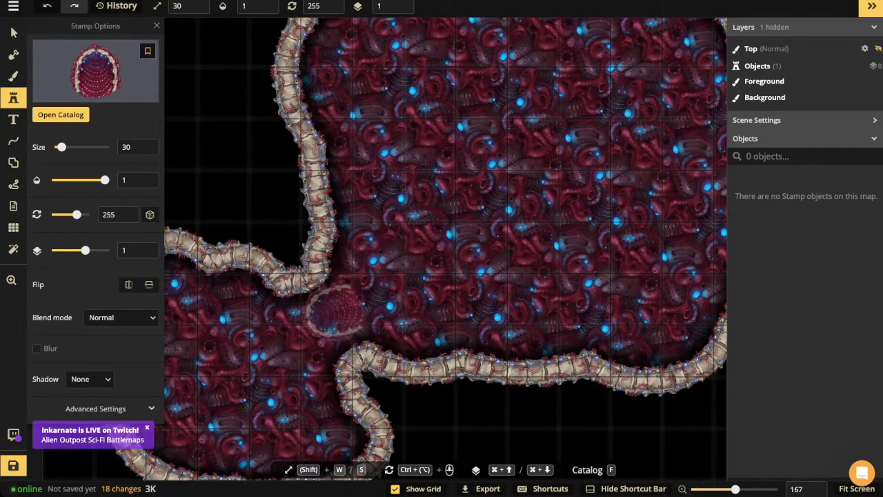
click(321, 317)
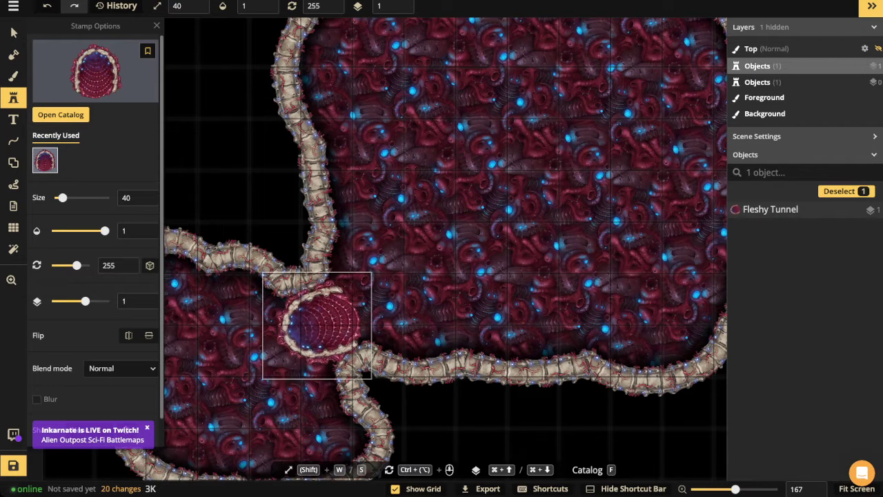
- Enlarge the placed Fleshy Tunnel to size 50 and put it on layer -1 beneath the walls
key(w)
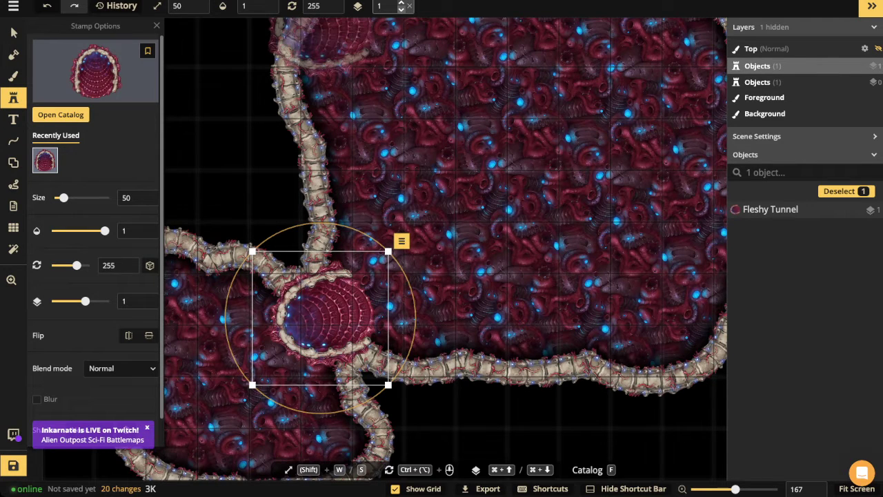
click(401, 9)
click(400, 9)
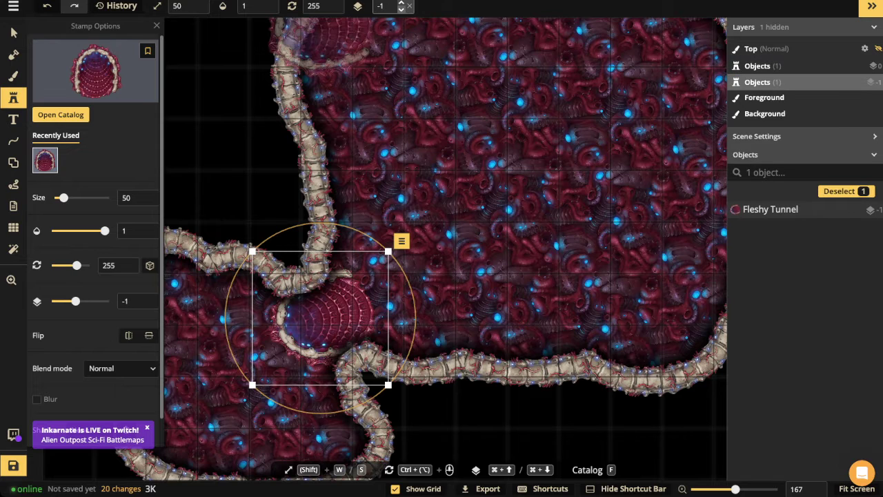
- Move the Fleshy Tunnel onto the main room's open floor and reset its rotation to 0
drag(320, 318, 443, 199)
scroll(334, 316, down, 3)
double_click(318, 6)
text(0)
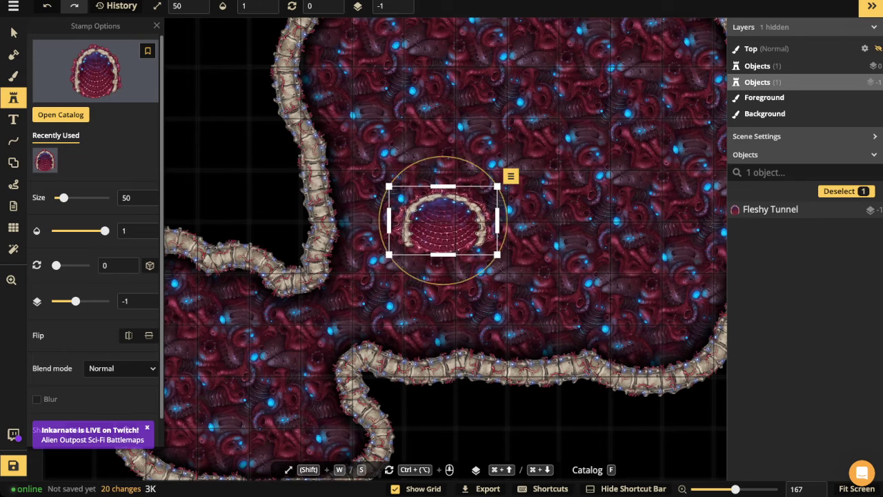
- Try stretching the Fleshy Tunnel taller and rotating it to 345, and return its rotation to 0
drag(443, 186, 443, 124)
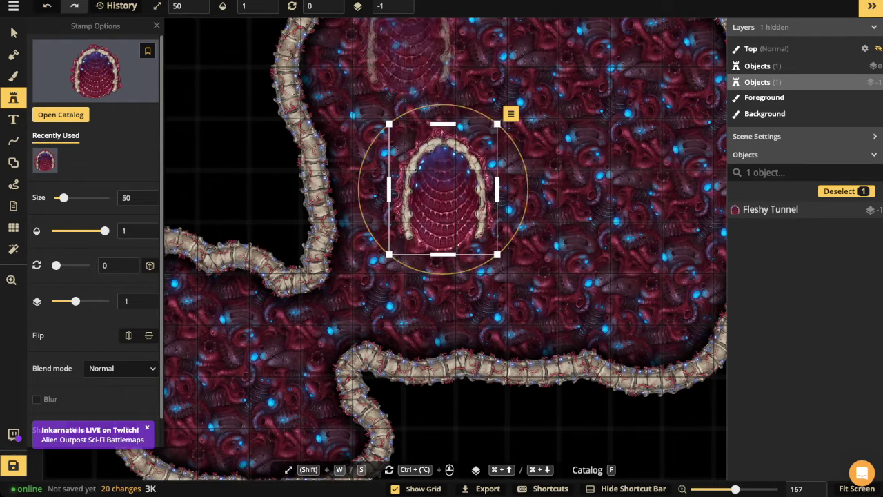
ctrl+scroll(443, 189, down, 1)
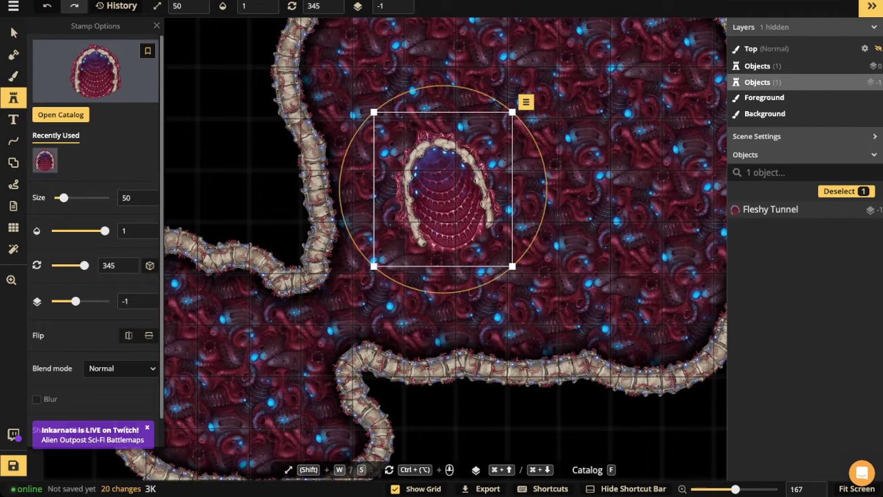
scroll(442, 189, up, 2)
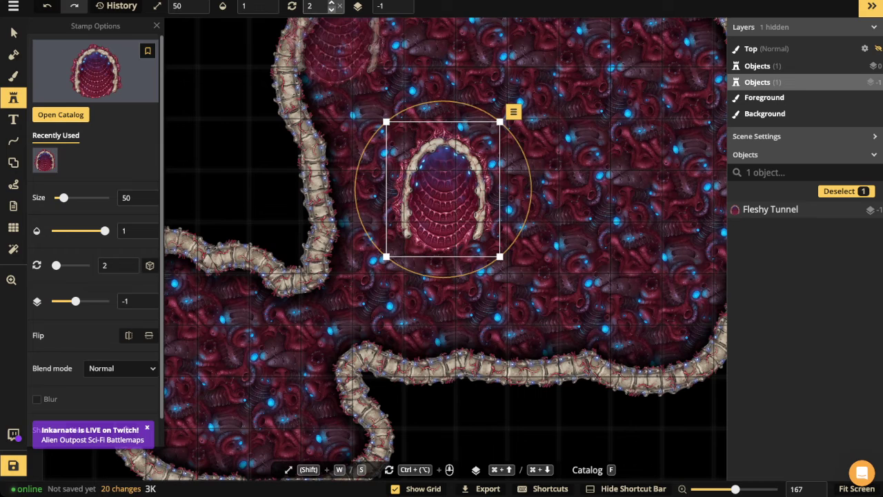
click(336, 6)
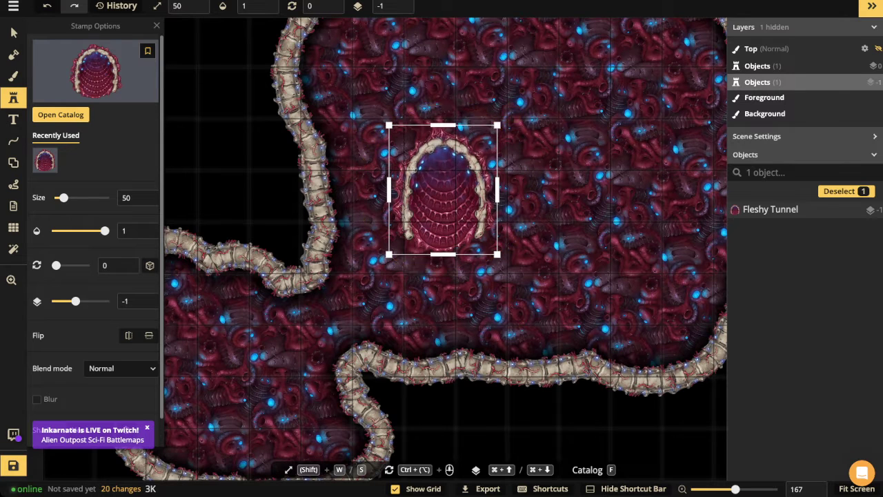
- Squash the Fleshy Tunnel to about two-thirds of its width in height, and refit it in the lower-left chamber's opening at rotation 243
drag(443, 124, 443, 182)
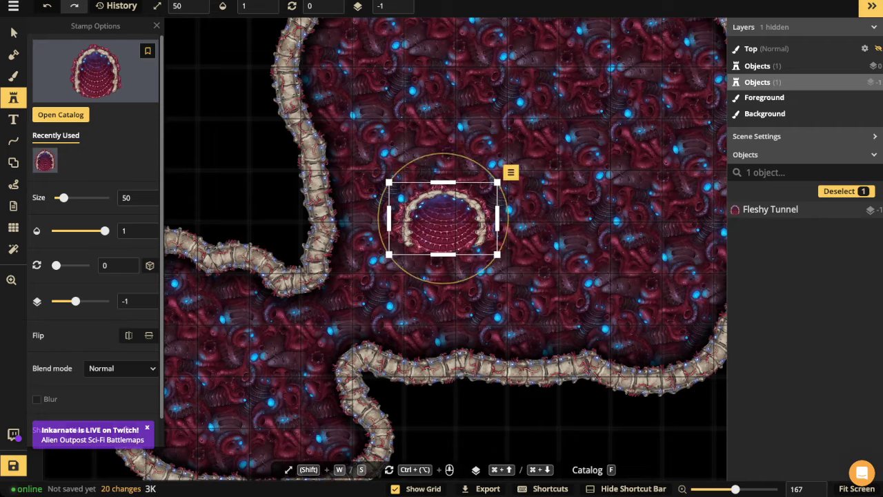
scroll(443, 218, down, 1)
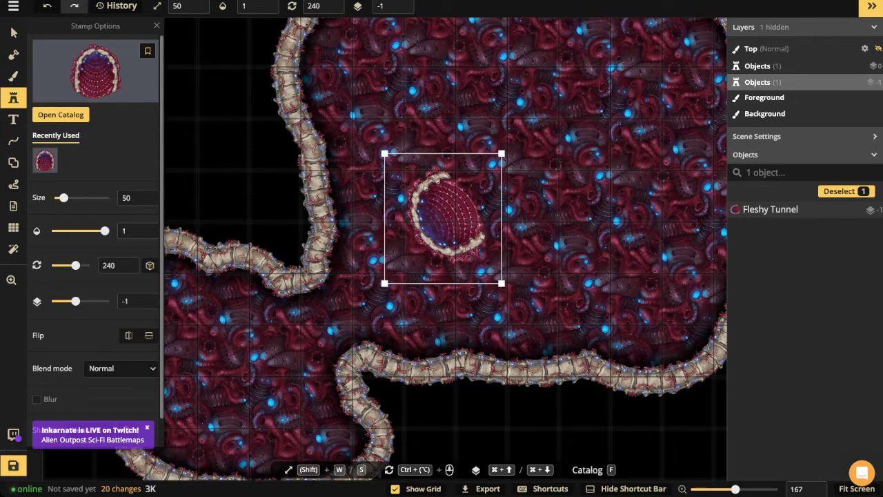
drag(442, 218, 359, 314)
click(334, 320)
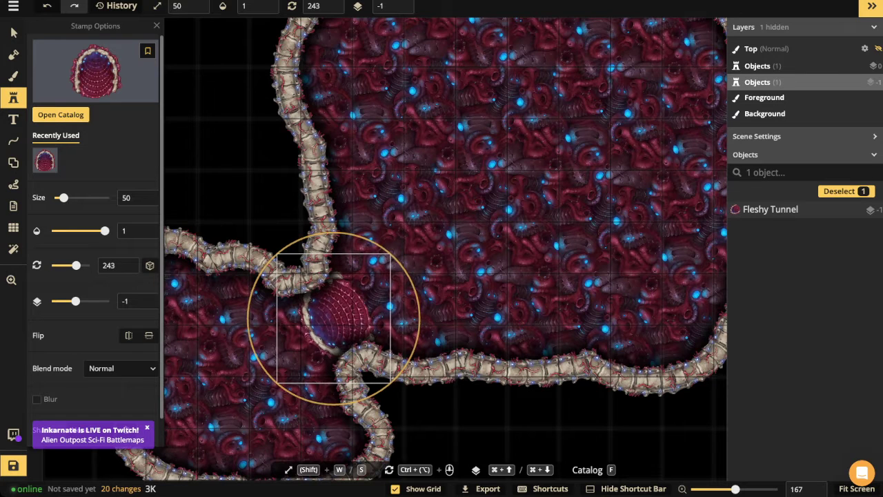
- Adjust the tunnel's rotation to 245 and its position in the opening, and place a second copy beside it in the lower-left chamber
scroll(333, 319, up, 2)
click(337, 316)
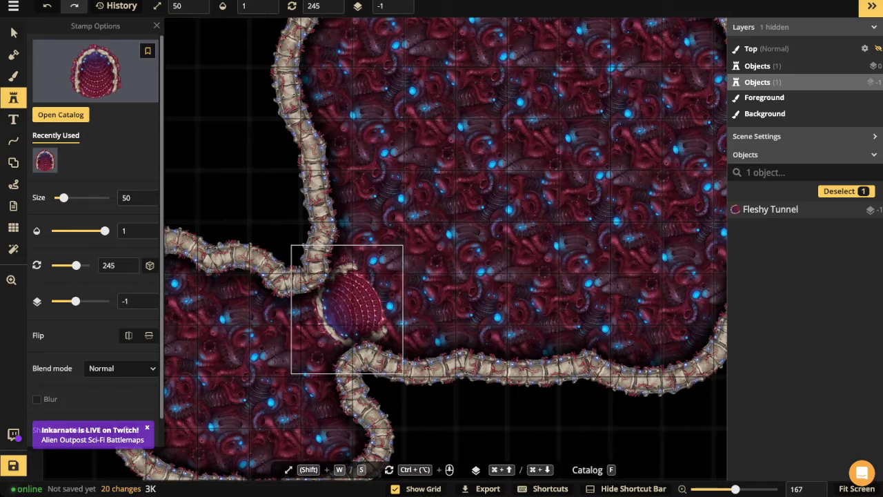
click(297, 338)
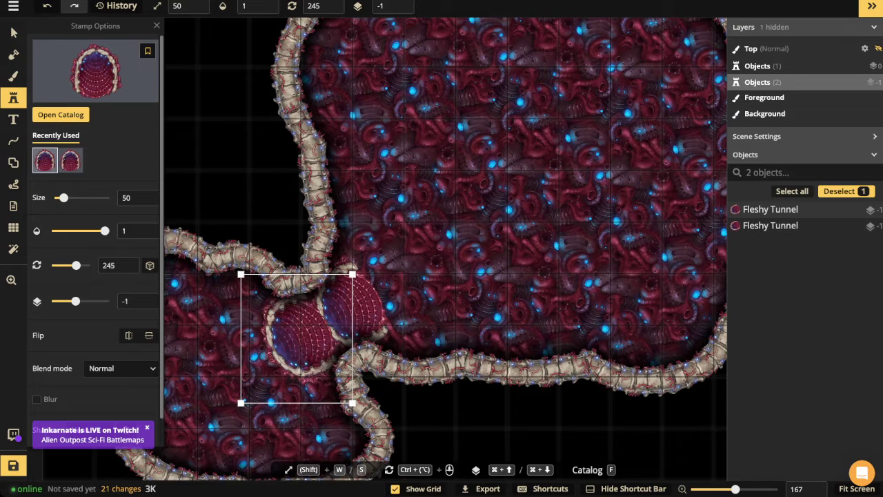
- Rotate the second Fleshy Tunnel in the lower-left chamber to 65 and nudge it against the first tunnel
scroll(297, 338, down, 13)
scroll(297, 338, up, 1)
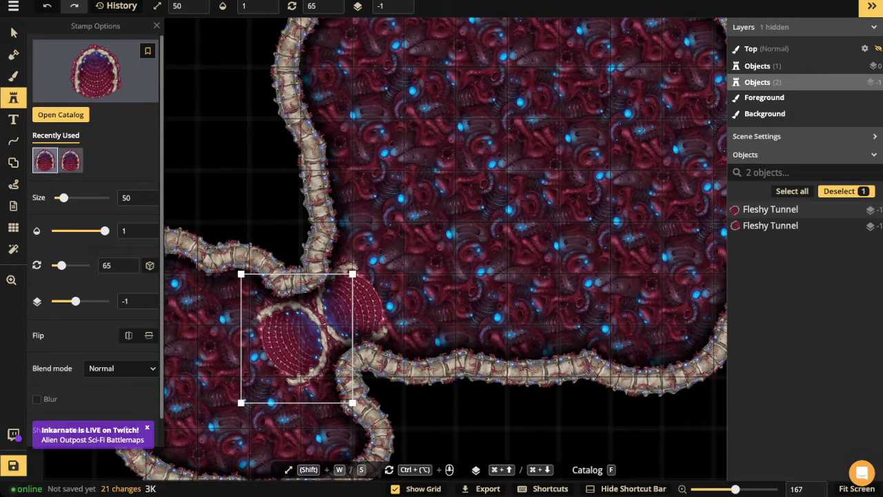
drag(298, 338, 302, 336)
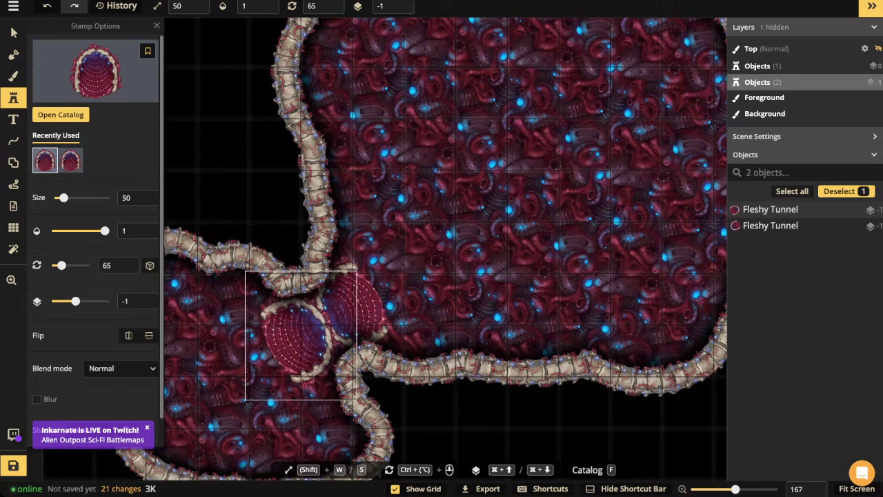
click(301, 335)
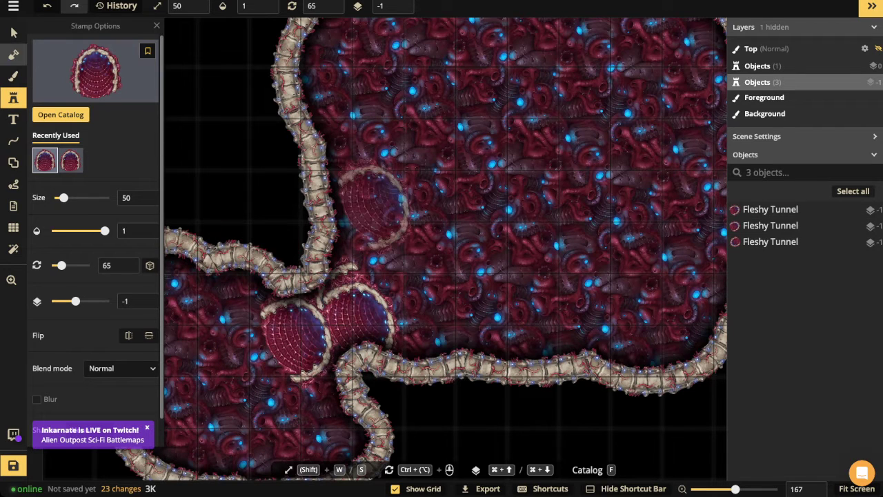
click(13, 33)
drag(363, 320, 435, 312)
key(Delete)
- Copy both lower-left Fleshy Tunnels into the opening between the main room and the right chamber, and rotate the pair to 176
click(356, 311)
shift+click(297, 338)
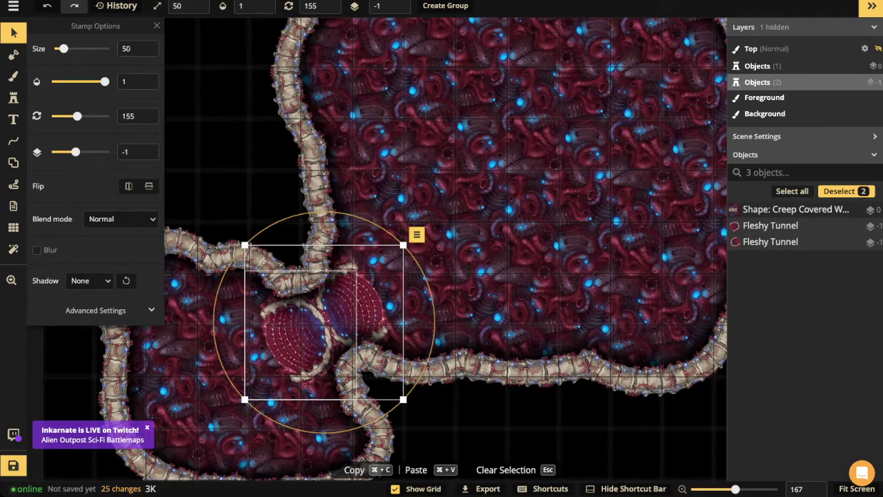
key(space)
drag(414, 207, 350, 421)
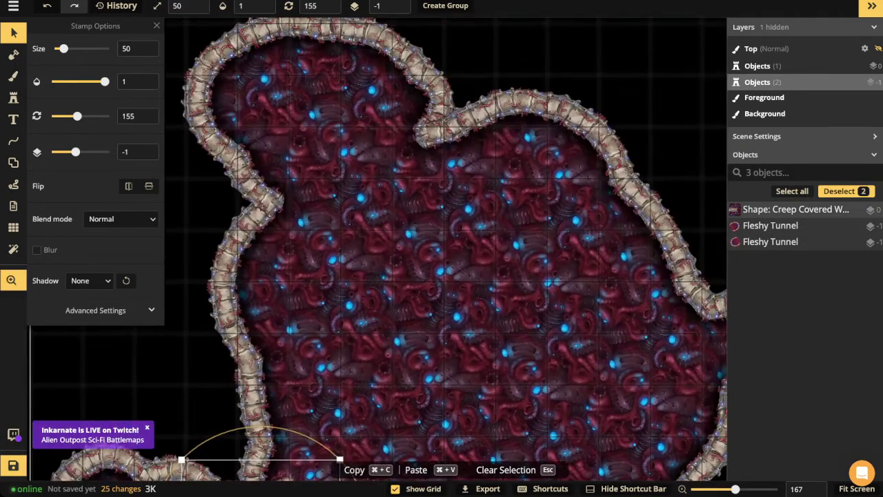
key(space)
drag(517, 331, 323, 285)
key(super+v)
drag(555, 305, 555, 302)
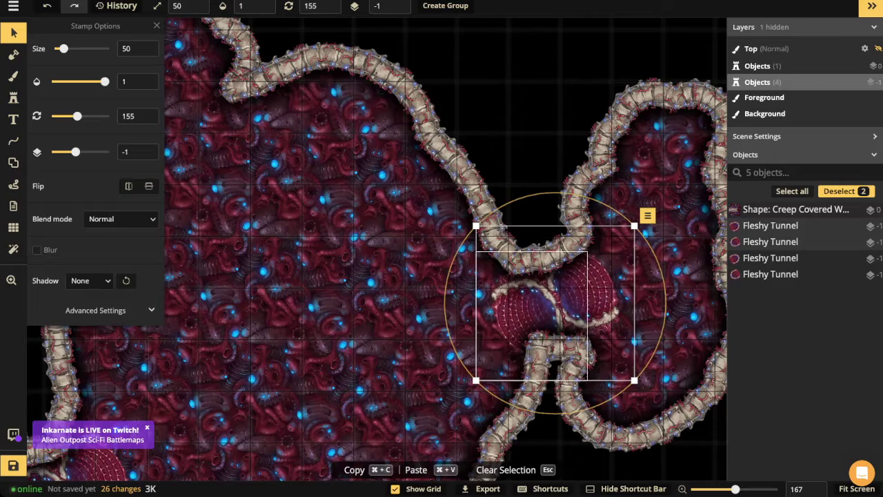
drag(665, 303, 658, 343)
drag(555, 302, 547, 303)
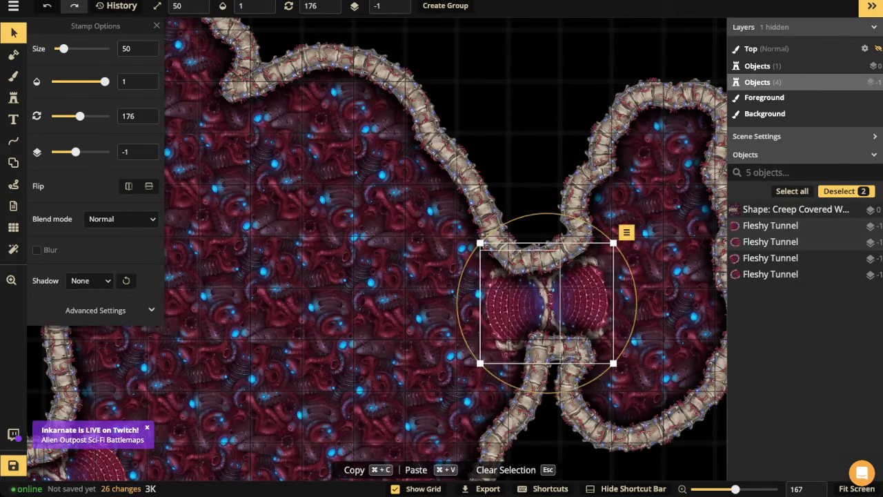
- Choose the Wall Infestation stamp from the Slimiens Horrificus stamp collection
scroll(427, 243, down, 3)
drag(406, 243, 461, 176)
click(545, 221)
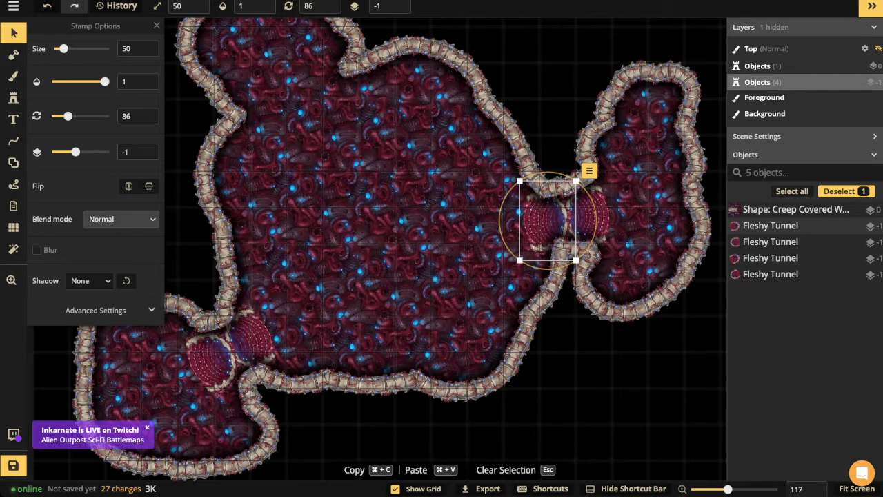
click(13, 97)
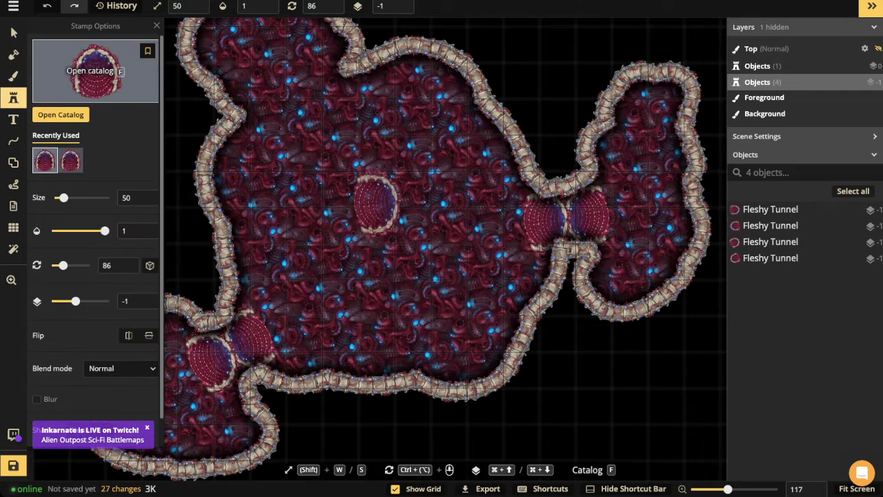
click(95, 66)
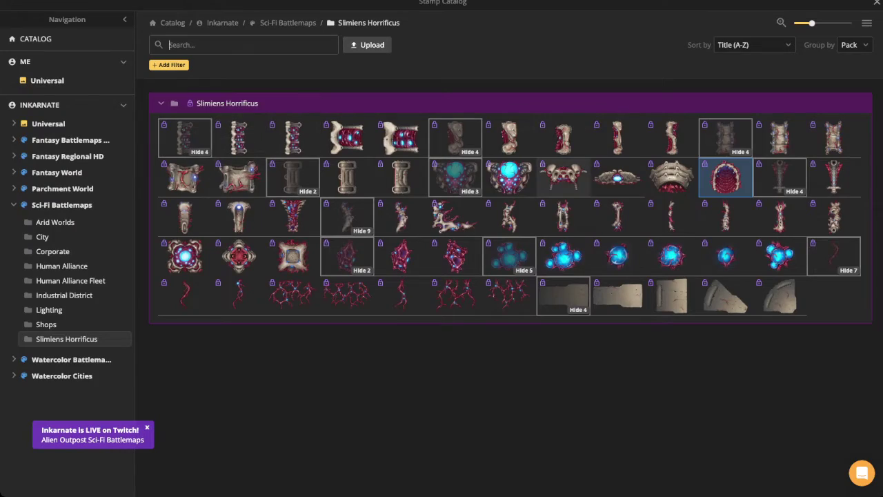
click(671, 216)
- Try a Wall Infestation stamp, variant 6, at size 80 and rotation 345 over the seam between the lower-left tunnels
scroll(274, 286, up, 2)
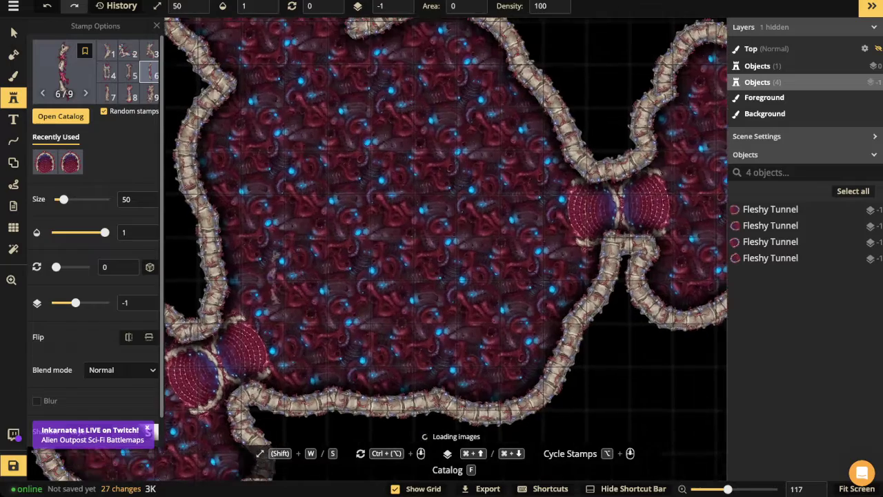
drag(275, 290, 394, 141)
drag(221, 156, 443, 159)
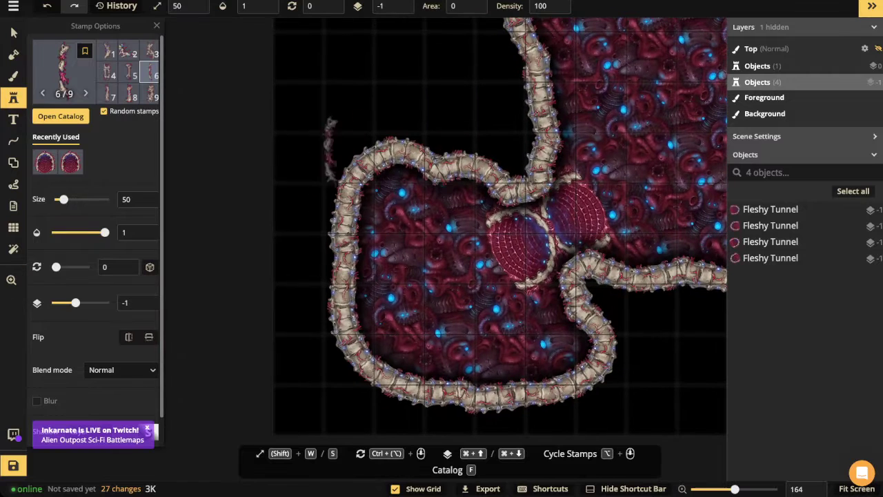
drag(474, 314, 377, 325)
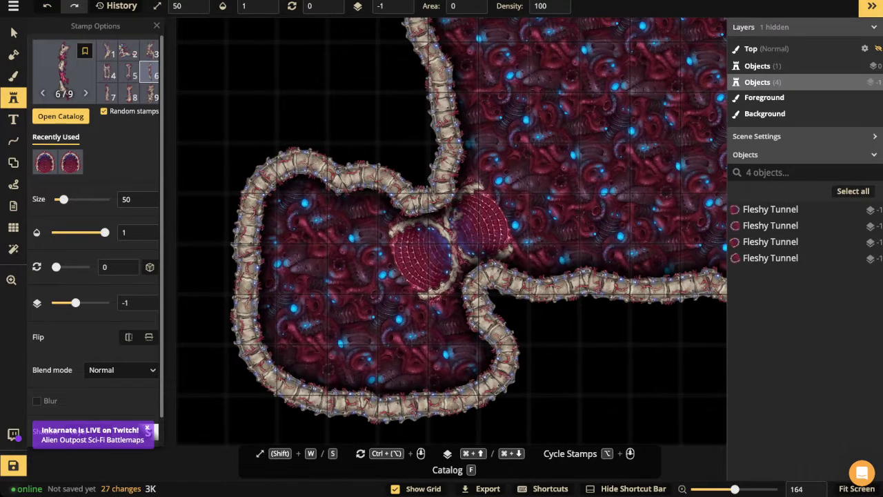
key(w)
key(w)
key(w)
key(w)
scroll(460, 241, down, 2)
scroll(460, 241, up, 1)
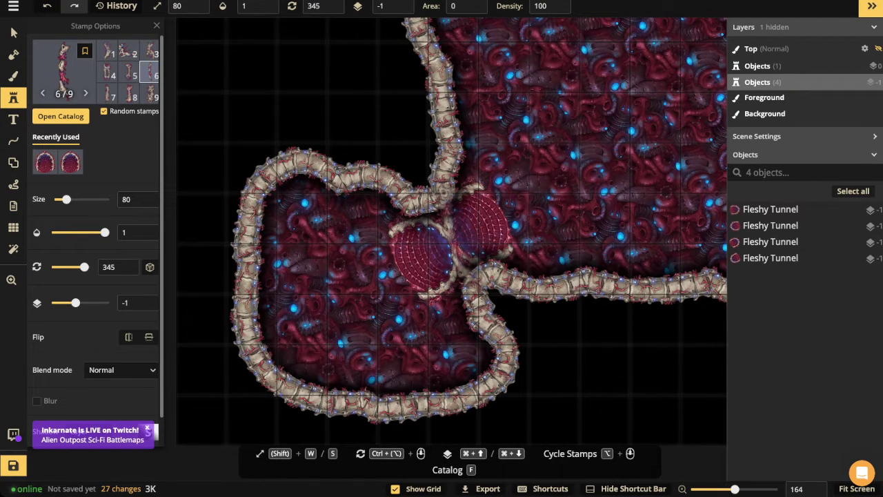
click(461, 241)
- Raise the placed Wall Infestation stamp to layer 2, and delete that stamp
click(14, 33)
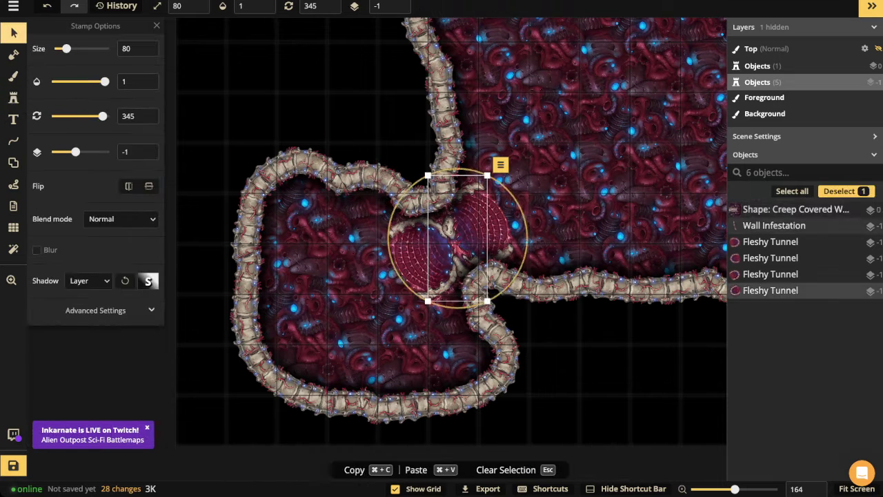
click(398, 2)
click(398, 3)
click(398, 3)
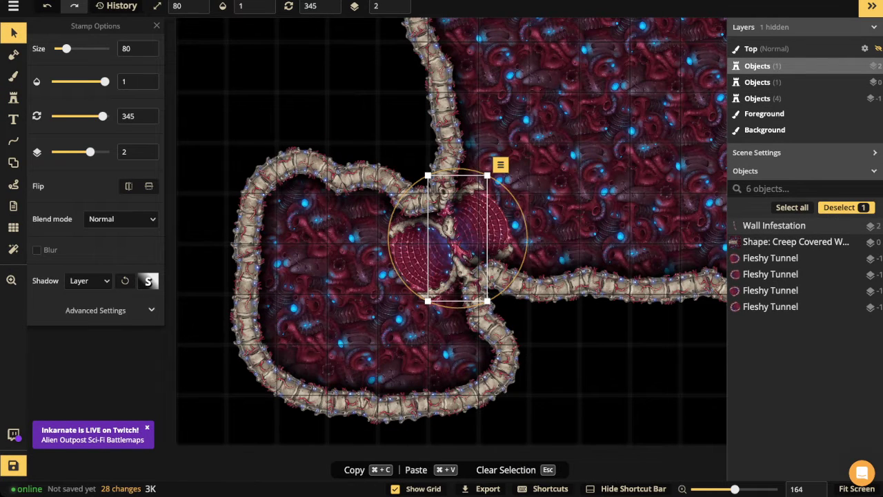
drag(457, 237, 456, 239)
key(Delete)
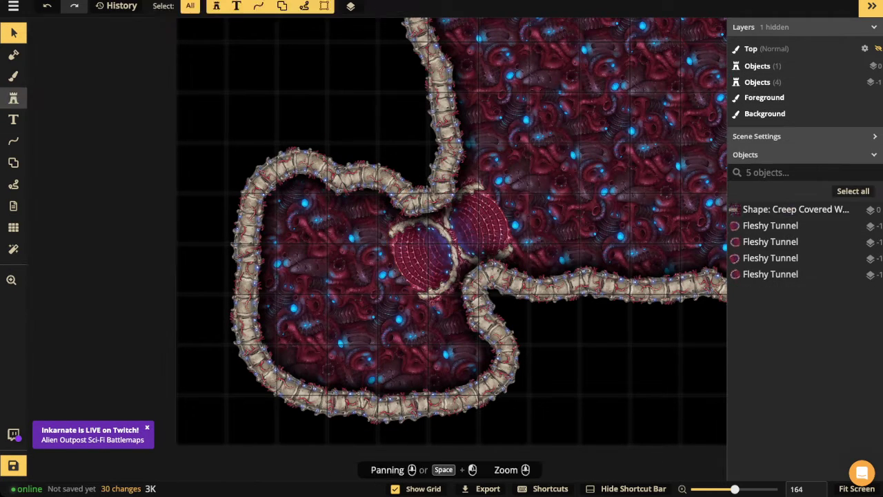
- Place Wall Infestation variant 5 at size 100 and rotation 330 across the seam between the two lower-left tunnels
click(14, 97)
scroll(378, 200, down, 2)
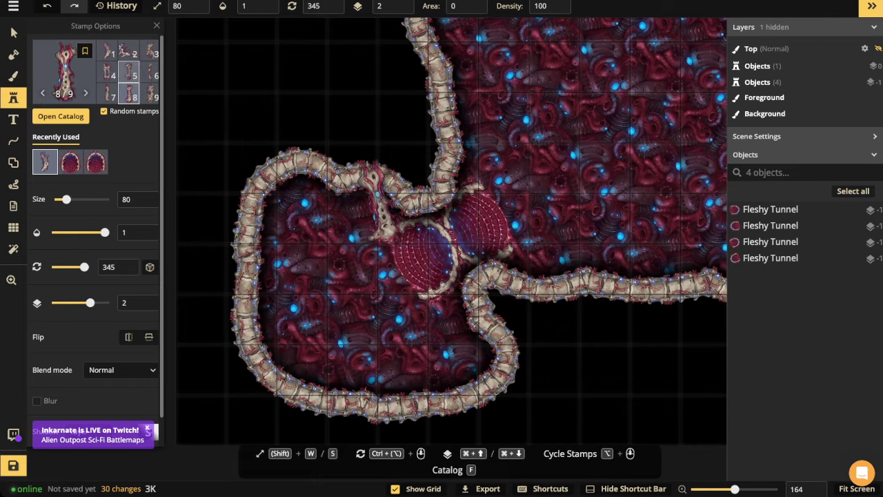
scroll(379, 201, up, 3)
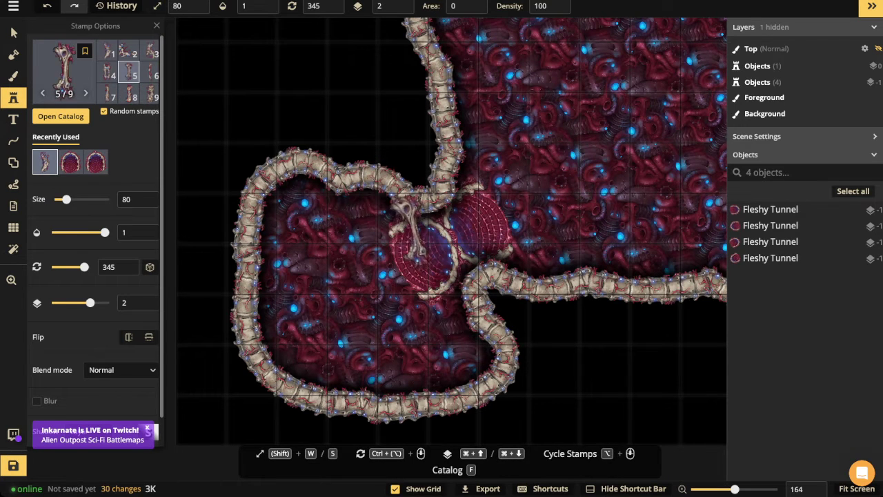
key(w)
key(w)
scroll(452, 236, up, 1)
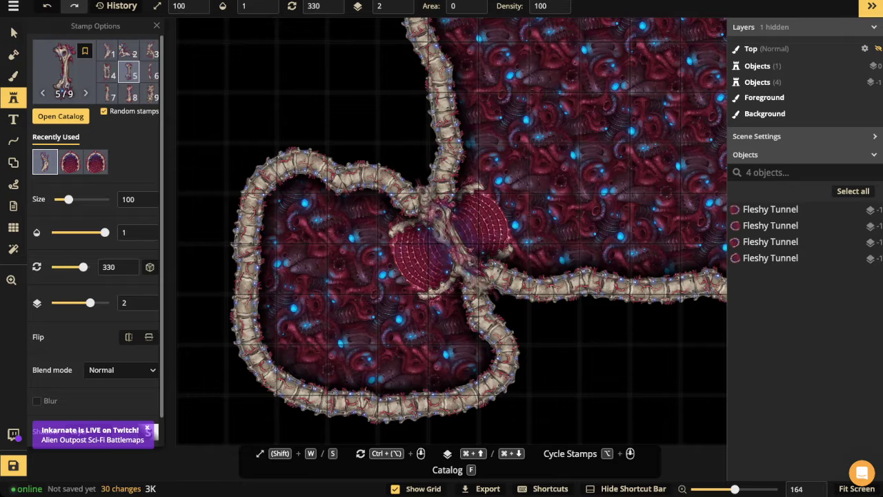
click(436, 213)
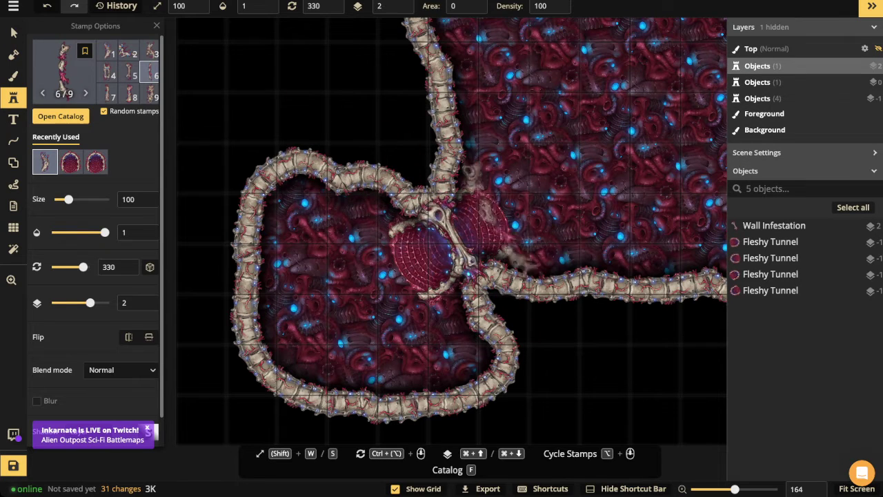
- Place another Wall Infestation variant 5 at rotation 180 across the seam between the two right-hand tunnels
key(space)
drag(517, 217, 471, 278)
scroll(377, 196, up, 1)
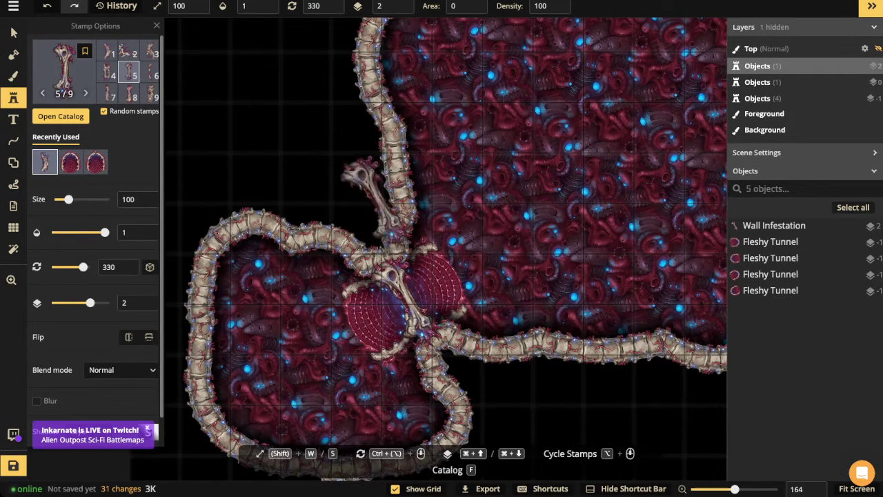
key(space)
drag(430, 108, 46, 250)
ctrl+scroll(493, 269, down, 10)
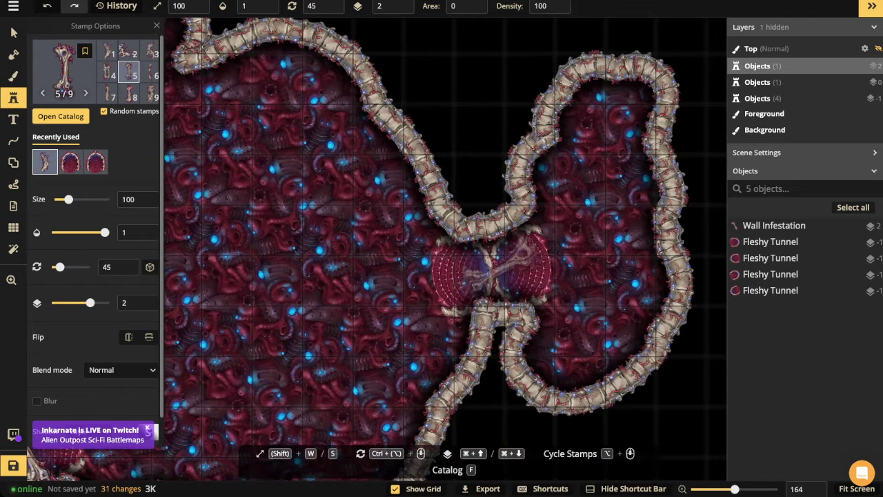
click(492, 271)
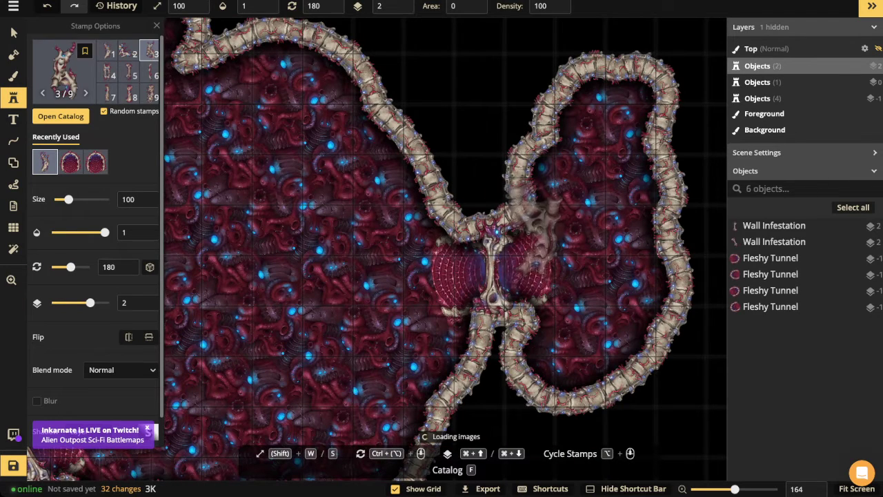
- Cover the wall junction below the right-hand tunnels with Wall Infestation variants 3 and 2, both at rotation 30
ctrl+scroll(494, 269, down, 1)
scroll(493, 270, down, 3)
scroll(493, 269, right, 1)
ctrl+scroll(494, 269, down, 7)
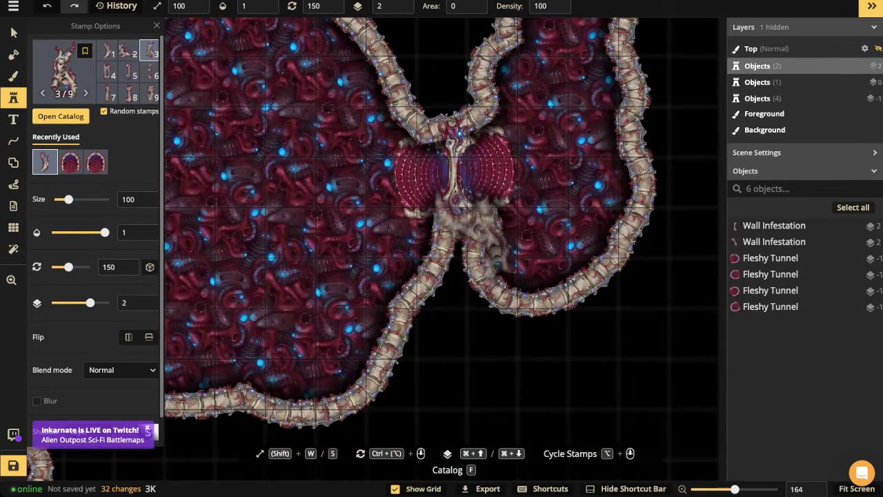
ctrl+scroll(464, 221, down, 2)
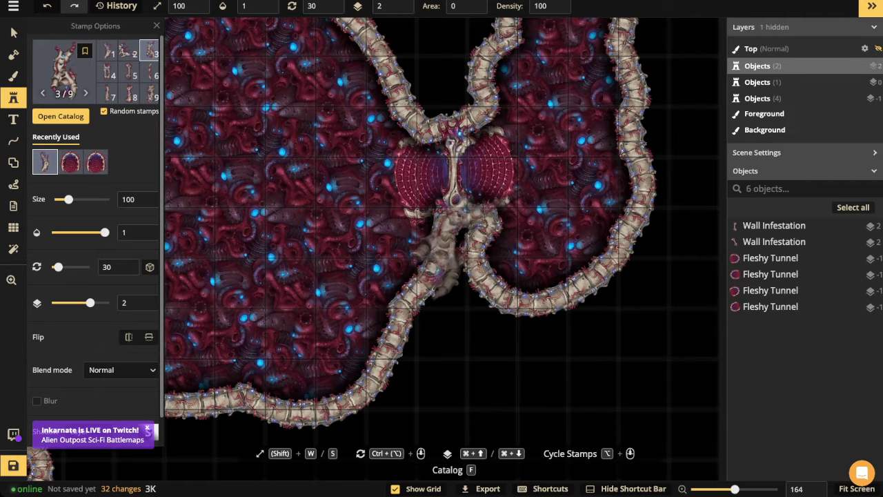
click(464, 221)
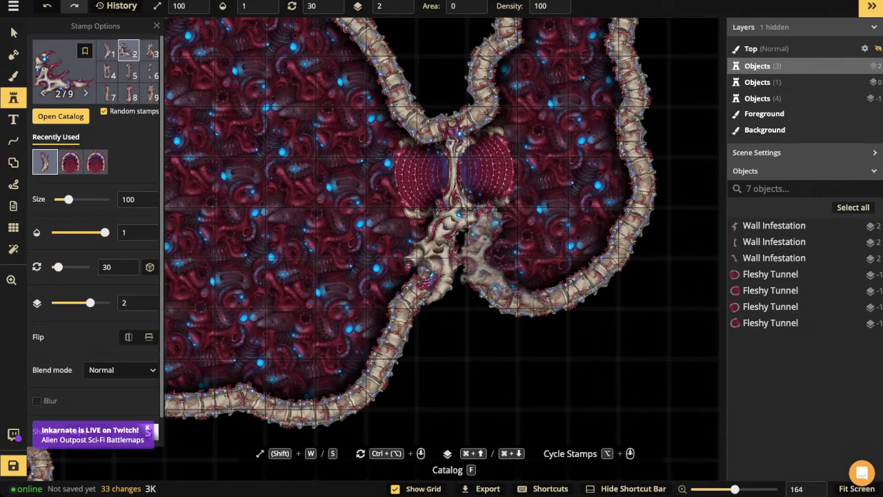
click(483, 265)
- Place Wall Infestation variant 6 at rotation 210 on the right chamber's lower-right wall
scroll(483, 207, up, 3)
ctrl+scroll(462, 206, down, 12)
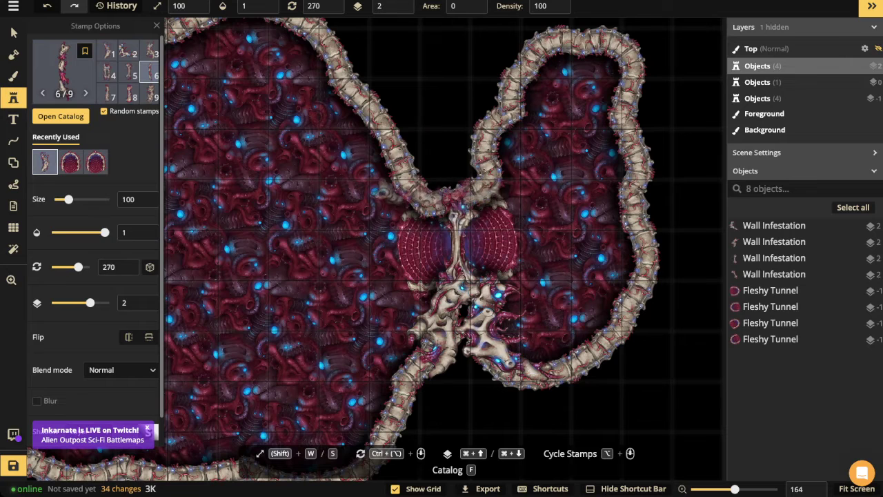
click(624, 304)
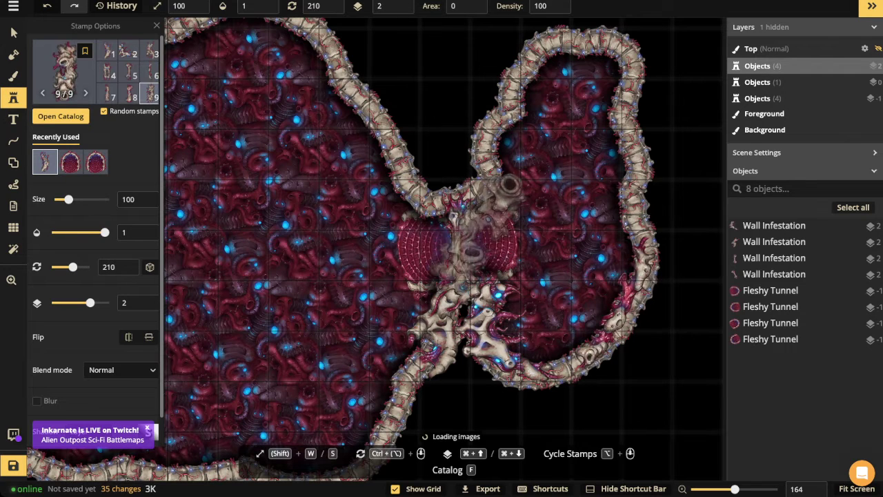
- Add two size 70 Wall Infestation stamps above the right-hand tunnels: variant 9 at rotation 75 and variant 7 at rotation 15
ctrl+scroll(464, 178, up, 3)
key(s)
key(s)
key(s)
ctrl+scroll(462, 183, down, 12)
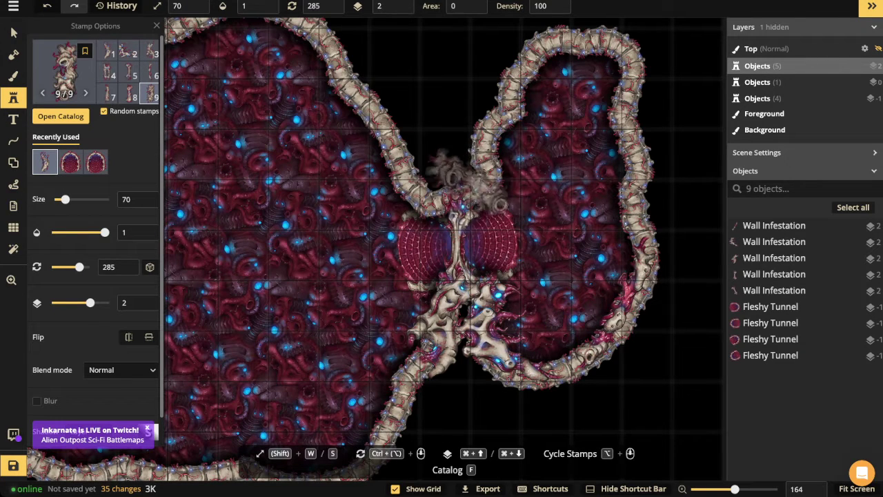
click(462, 183)
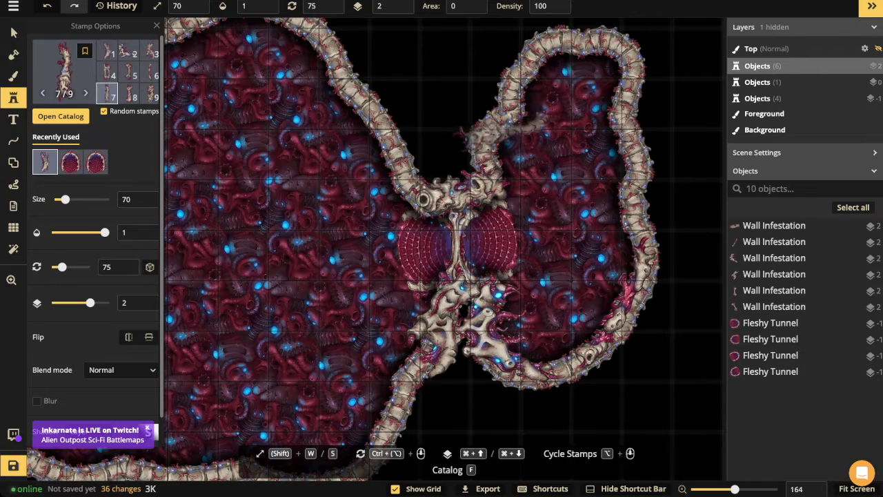
ctrl+scroll(497, 131, down, 4)
click(494, 139)
- Place Wall Infestation variant 7 at rotation 165 on the wall just below the lower-left tunnels
scroll(494, 140, down, 5)
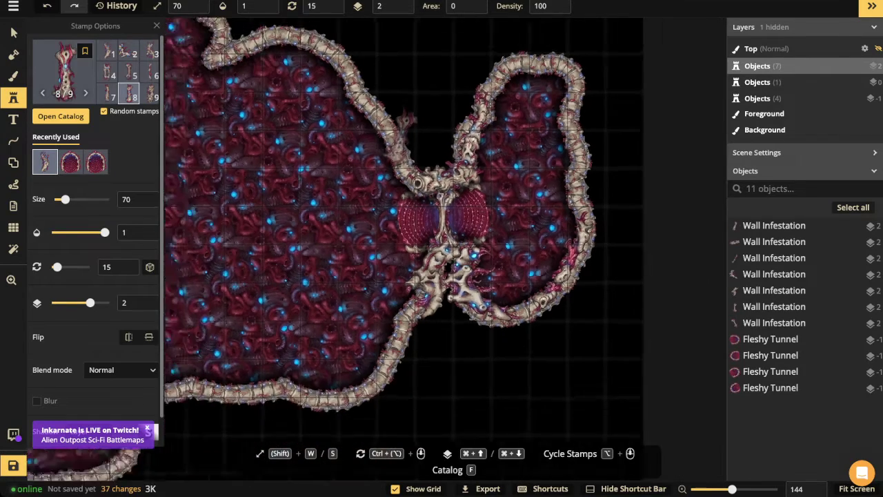
drag(220, 326, 357, 274)
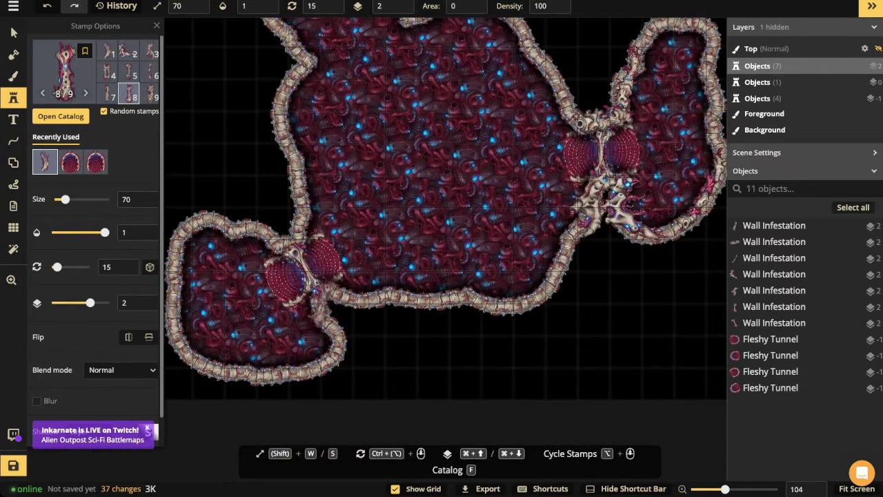
alt+scroll(328, 304, up, 1)
scroll(327, 303, up, 4)
ctrl+scroll(328, 303, up, 10)
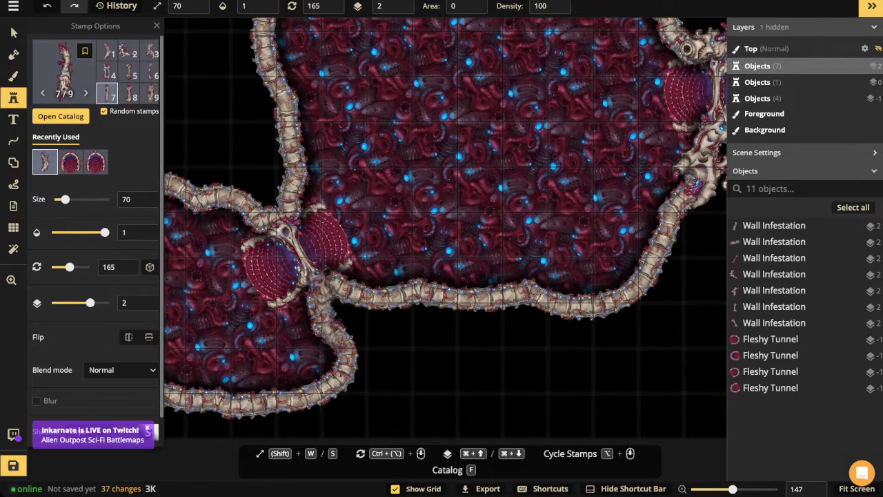
click(326, 304)
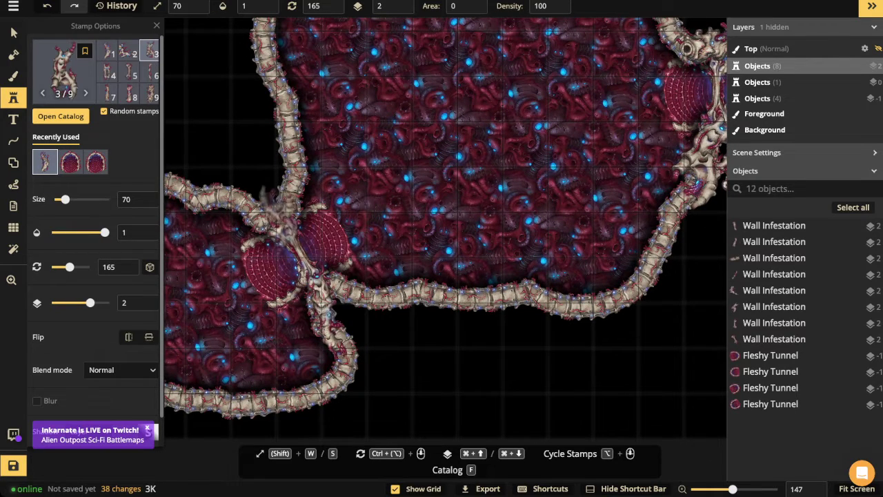
- Place Wall Infestation variant 3 at rotation 300 above the lower-left tunnels and variant 1 at rotation 90 on the wall to their right
ctrl+scroll(327, 304, up, 9)
click(269, 204)
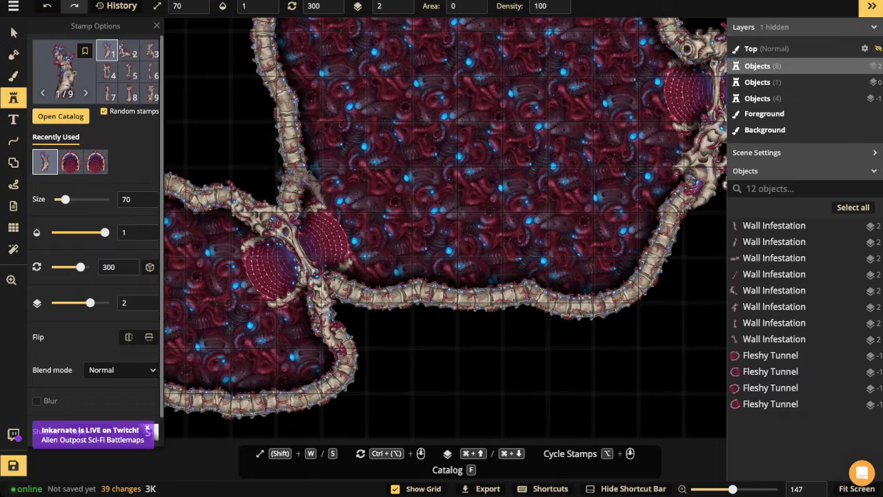
ctrl+scroll(269, 203, up, 3)
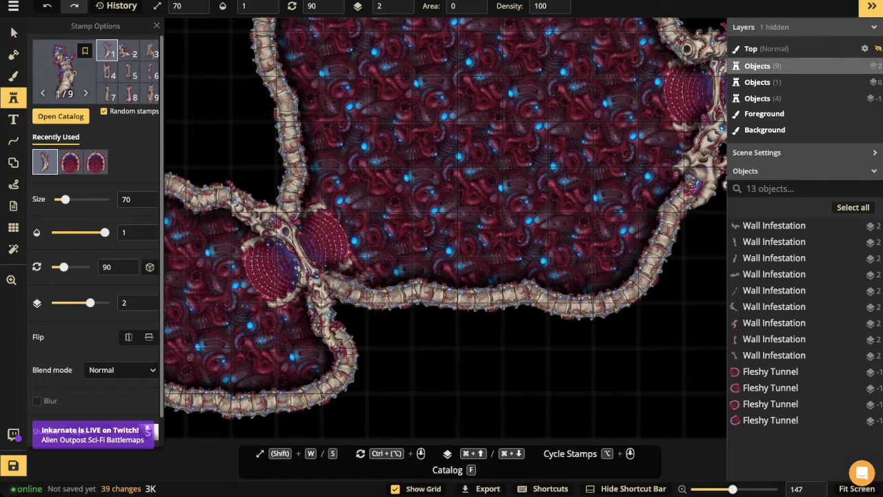
click(347, 287)
- Place Wall Infestation variant 4 at rotation 180 on the main chamber's left wall, above the lower-left tunnels
drag(279, 222, 442, 186)
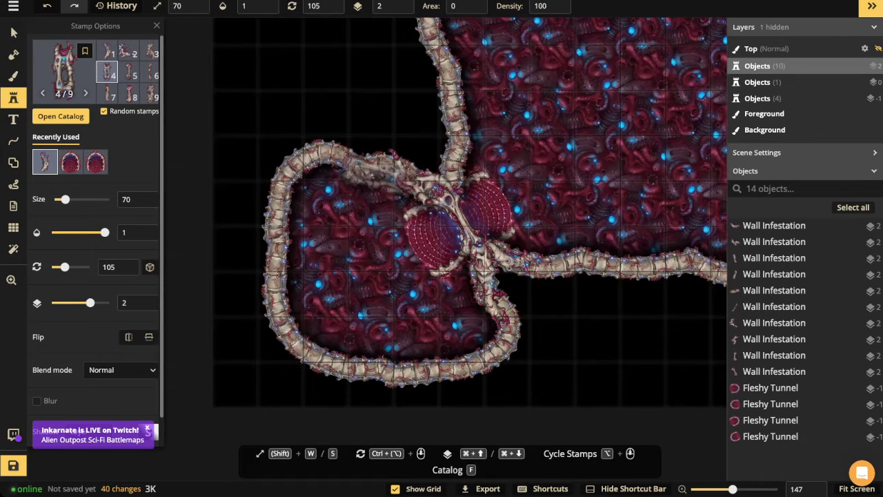
drag(442, 146, 412, 228)
ctrl+scroll(422, 174, up, 5)
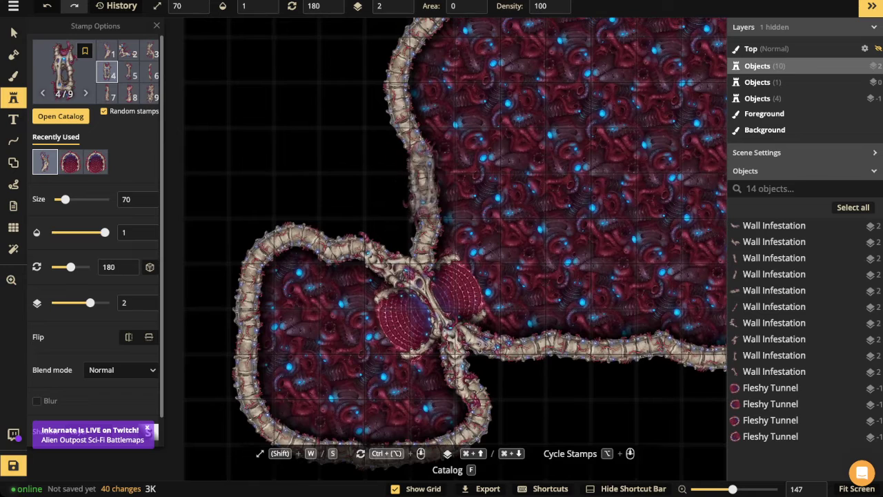
click(422, 182)
- Place Wall Infestation variant 4 at rotation 150 on the main chamber's wall just above and left of the right-hand tunnels
scroll(463, 183, down, 4)
scroll(462, 183, right, 5)
ctrl+scroll(373, 200, down, 6)
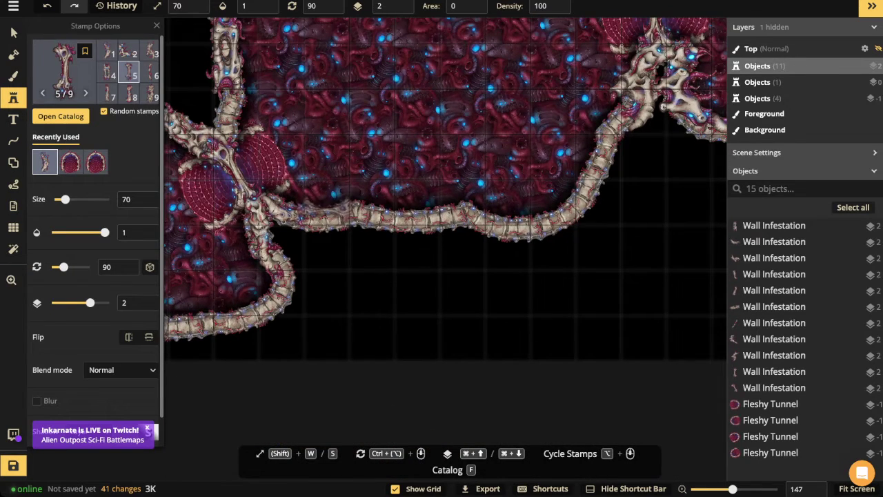
drag(535, 144, 294, 182)
drag(445, 65, 439, 211)
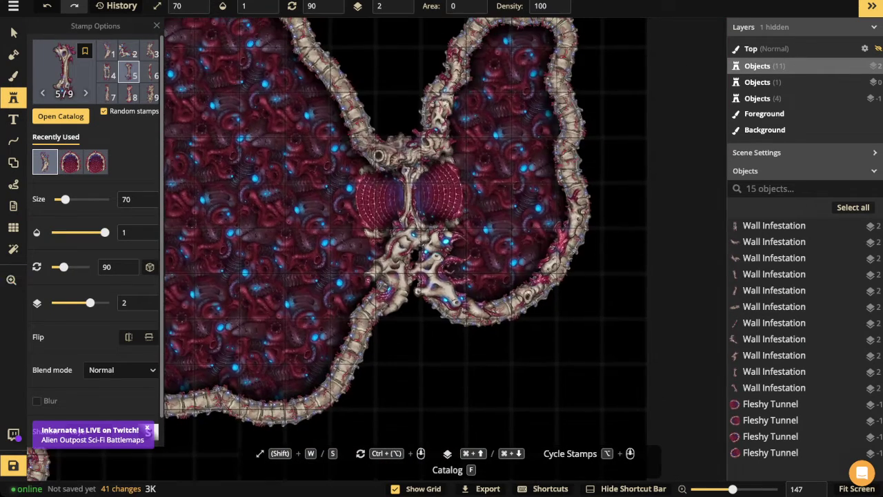
ctrl+scroll(361, 131, up, 3)
alt+scroll(354, 114, up, 1)
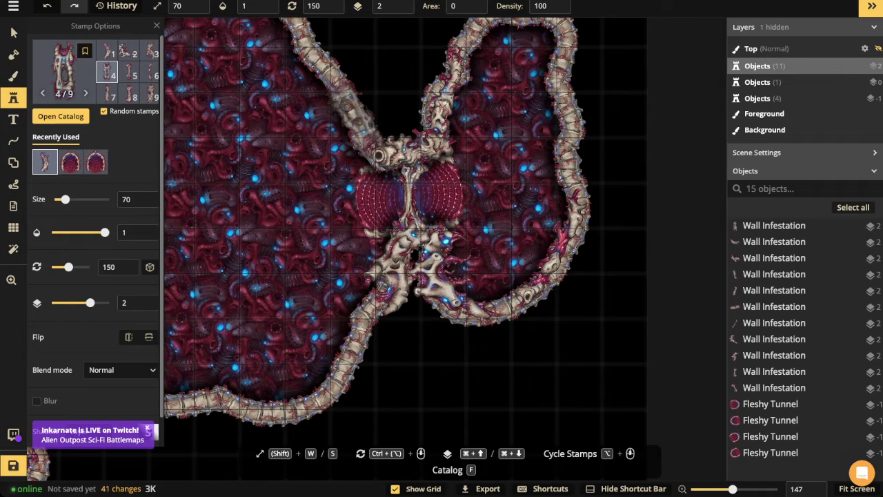
click(354, 110)
- Dress the notch in the main chamber's upper-left wall with Wall Infestation variant 5 at rotation 210 and another stamp above it at rotation 150
key(space)
drag(269, 88, 490, 257)
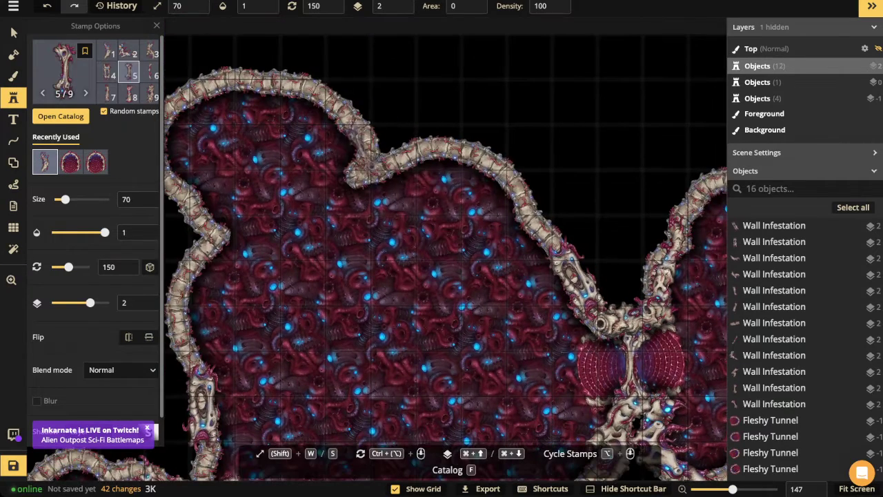
key(space)
drag(363, 151, 517, 100)
ctrl+scroll(348, 203, up, 2)
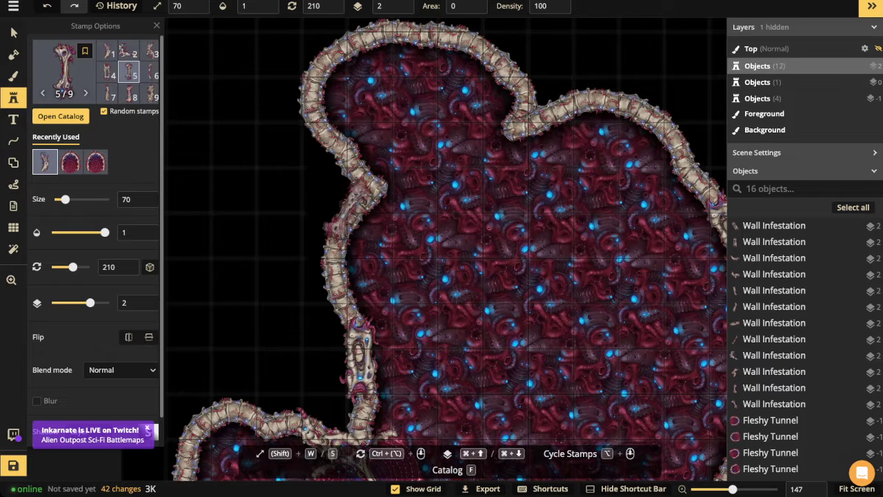
click(349, 200)
ctrl+scroll(347, 186, down, 2)
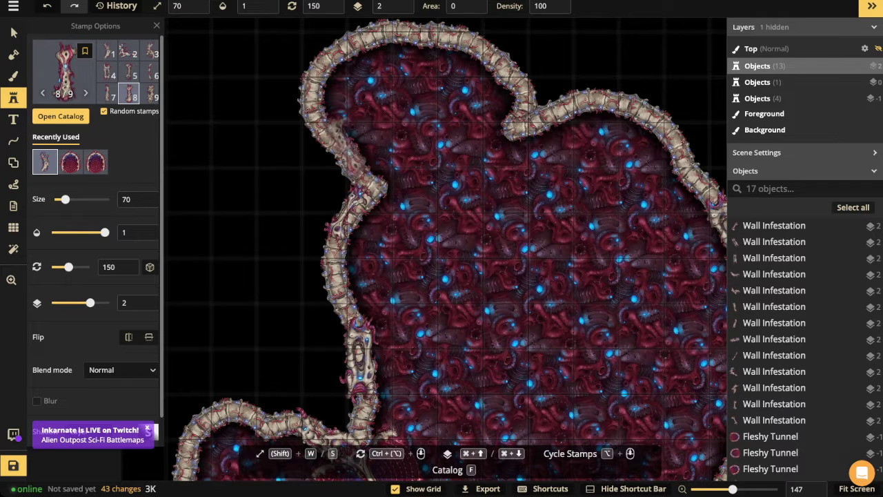
alt+scroll(345, 144, up, 1)
click(329, 138)
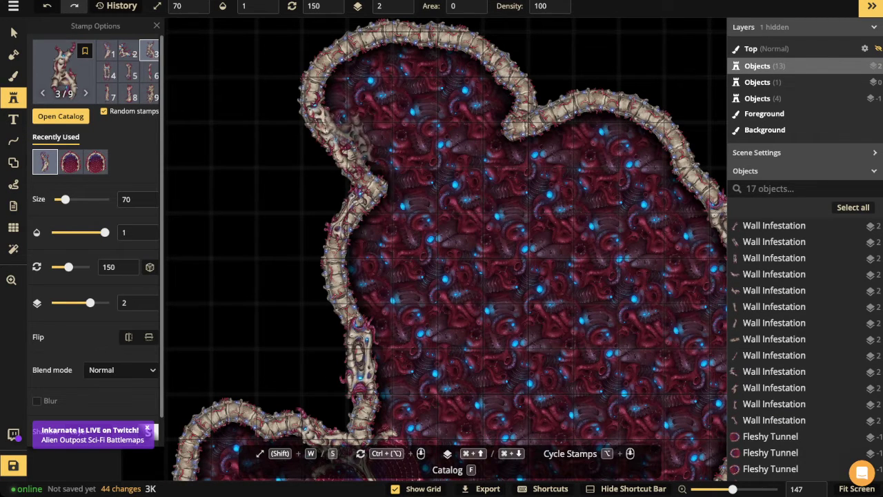
- Select all four Fleshy Tunnel stamps together and lower their brightness to 81
scroll(387, 148, down, 4)
key(space)
drag(431, 179, 380, 135)
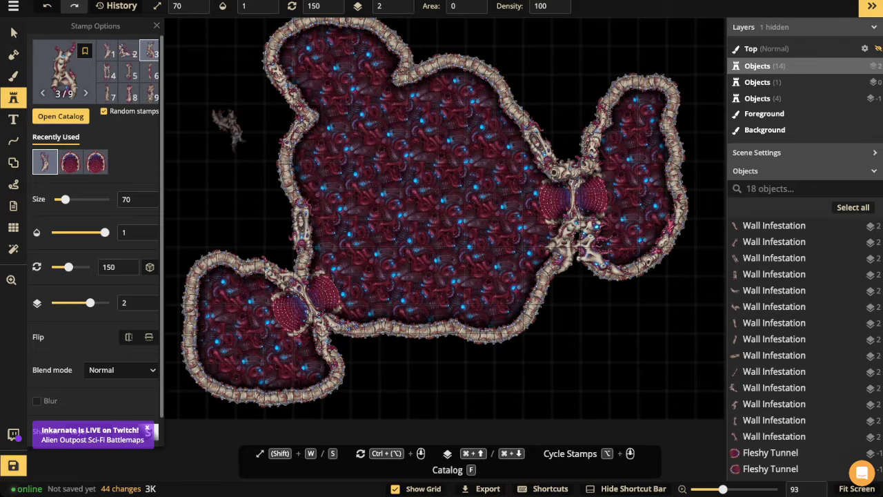
click(14, 32)
click(284, 84)
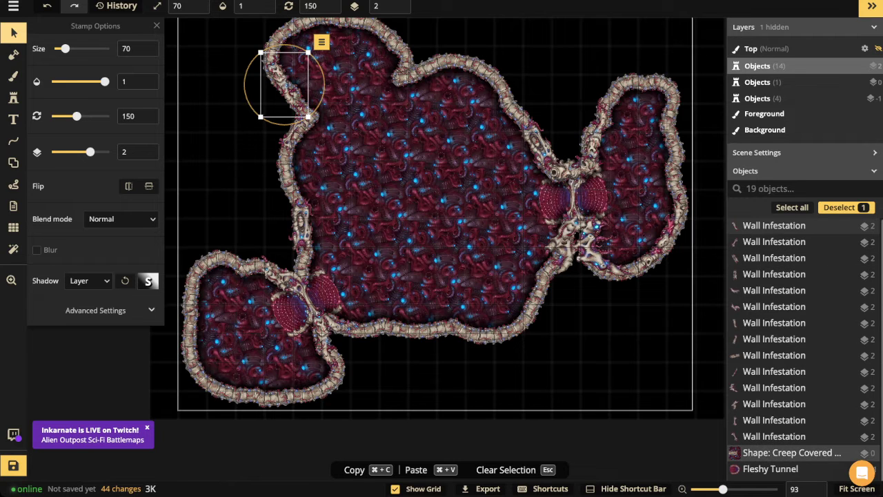
click(327, 282)
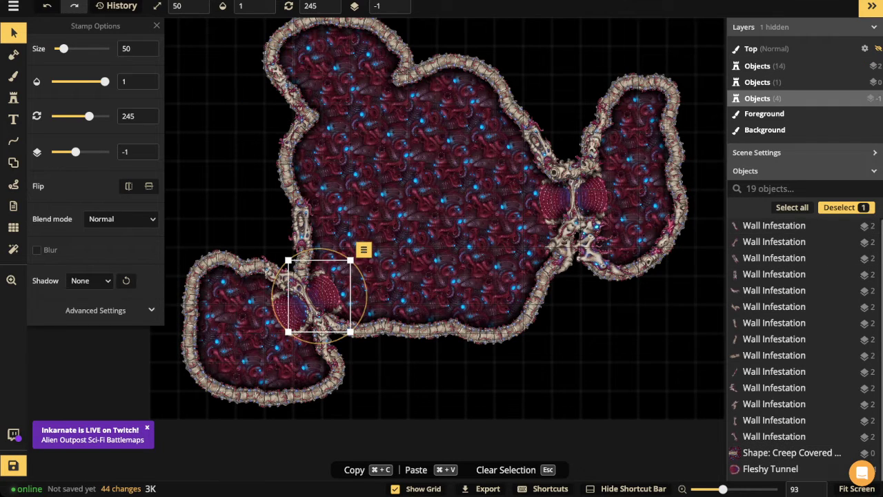
scroll(328, 278, up, 3)
shift+click(281, 317)
drag(290, 314, 218, 390)
shift+click(520, 263)
shift+click(562, 260)
scroll(378, 274, down, 2)
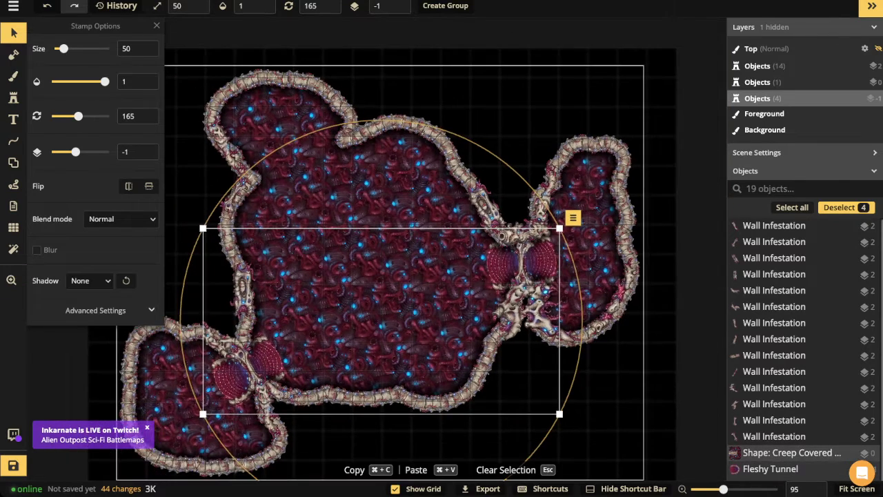
click(121, 219)
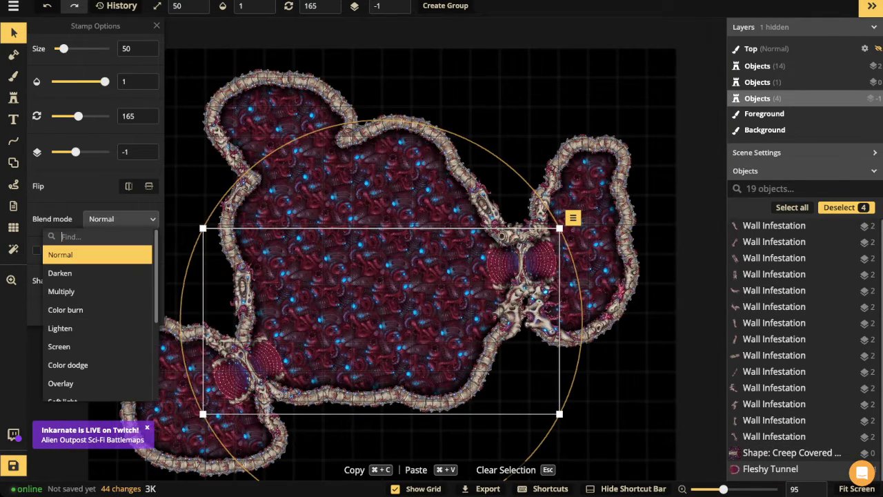
key(Escape)
click(95, 311)
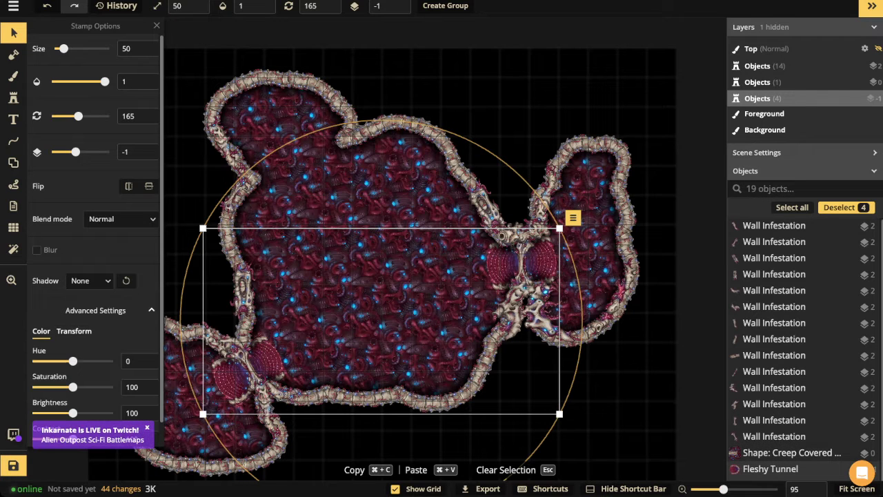
drag(72, 412, 66, 413)
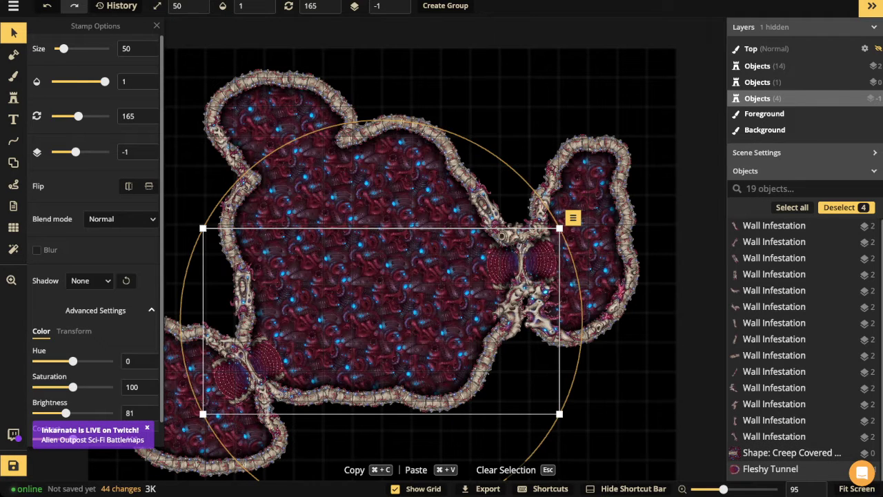
key(Escape)
- Set the free-draw line stroke to the Organic Stairs path from the Sci-Fi Battlemaps Slimiens Horrificus pack
scroll(407, 214, down, 2)
drag(407, 214, 441, 169)
scroll(387, 166, down, 1)
drag(387, 166, 390, 205)
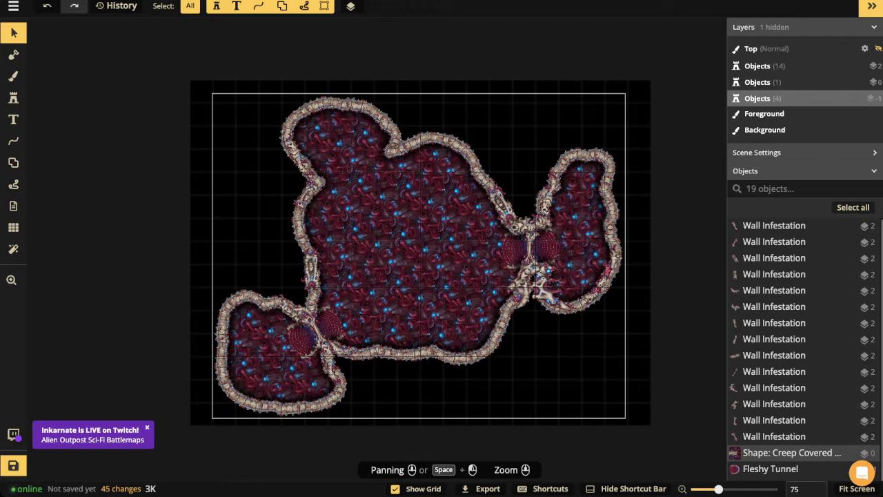
click(13, 141)
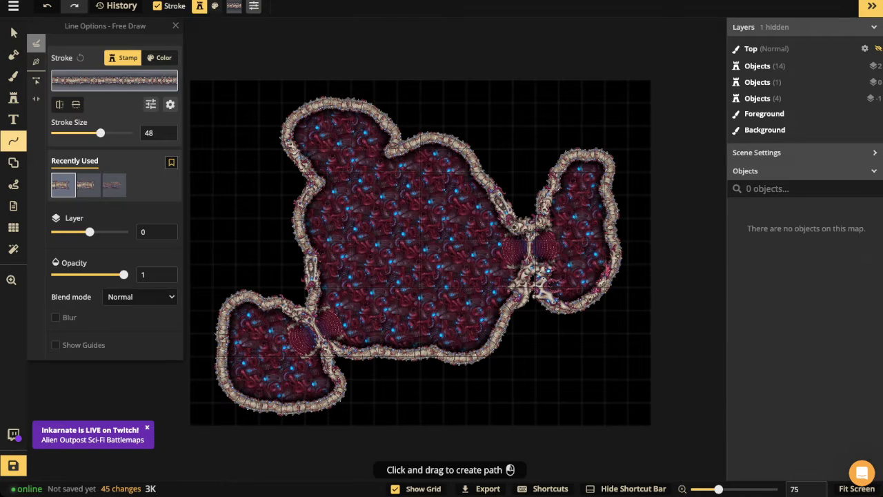
click(114, 80)
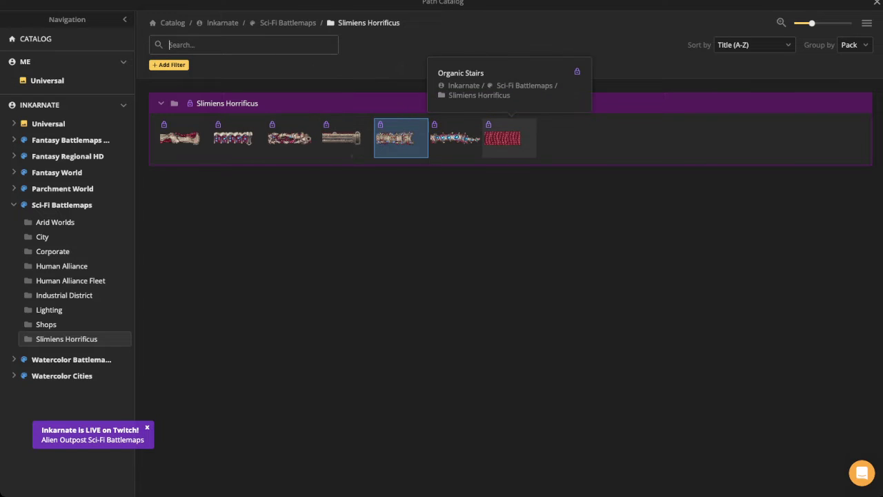
click(509, 138)
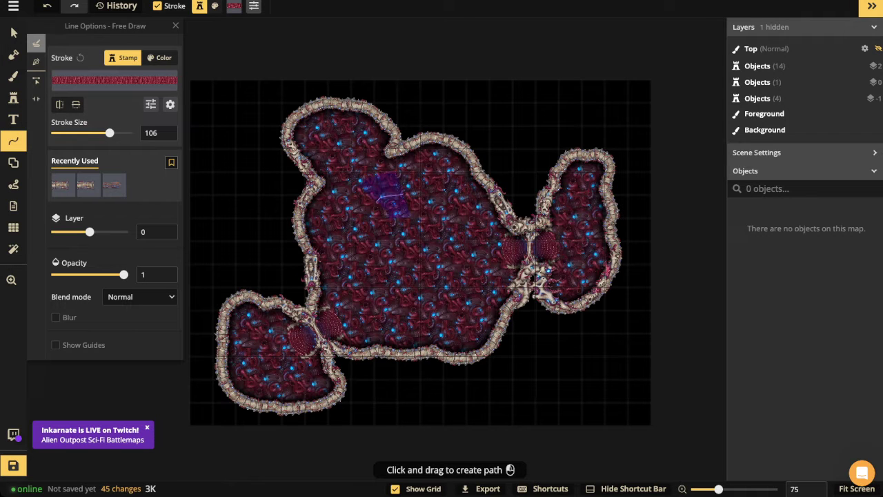
- Try a large U-shaped Organic Stairs path with stroke size 106 around the middle of the main chamber
drag(473, 264, 457, 215)
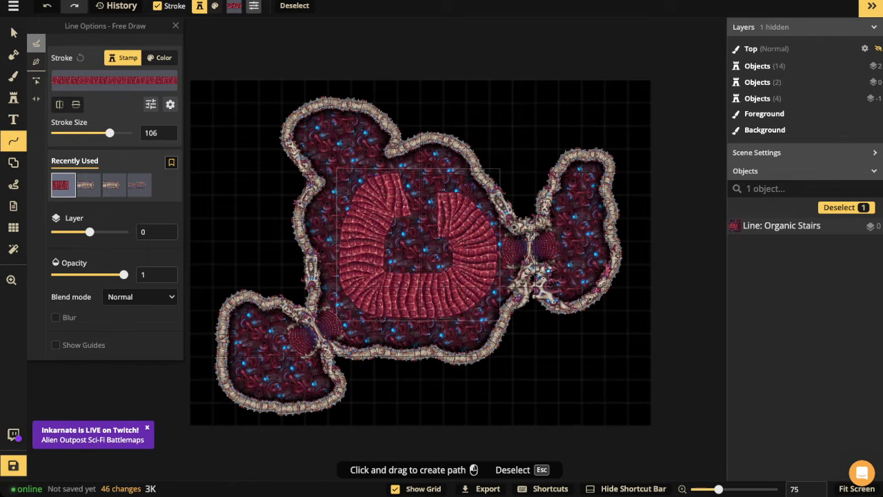
scroll(355, 240, up, 3)
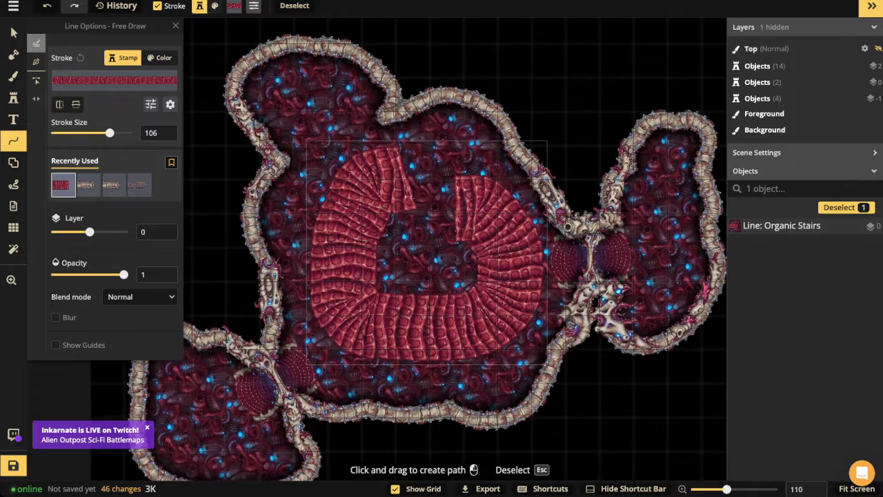
key(ctrl+z)
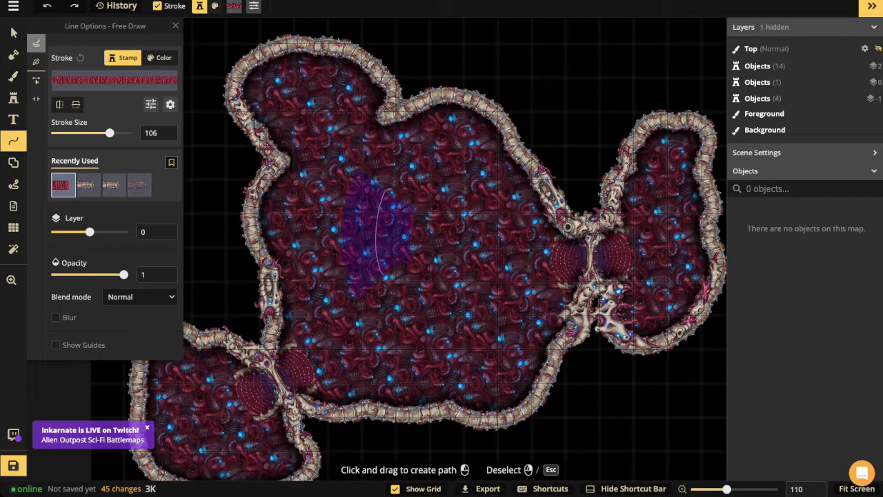
- Draw a short curved Organic Stairs path with stroke size 106 in the left half of the main chamber
drag(384, 276, 427, 310)
scroll(113, 408, down, 1)
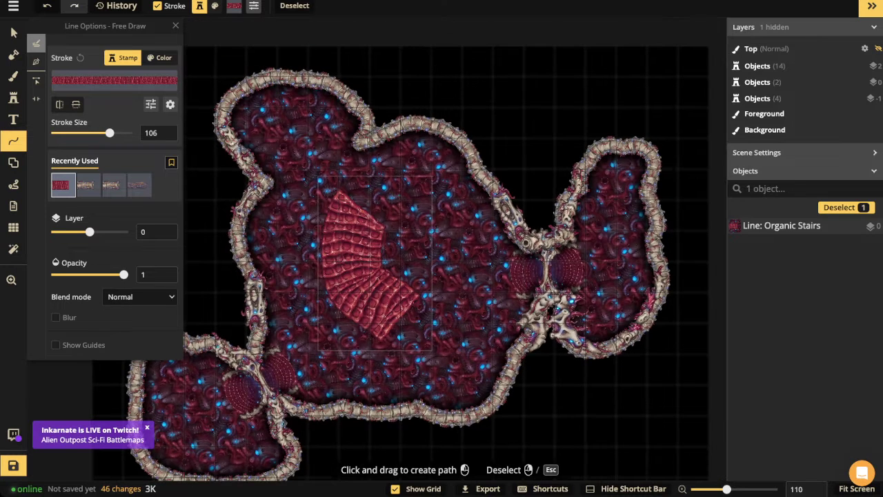
- Try the Luminosity blend mode on the curved Organic Stairs path and undo the stray extra path
click(140, 297)
scroll(110, 352, down, 3)
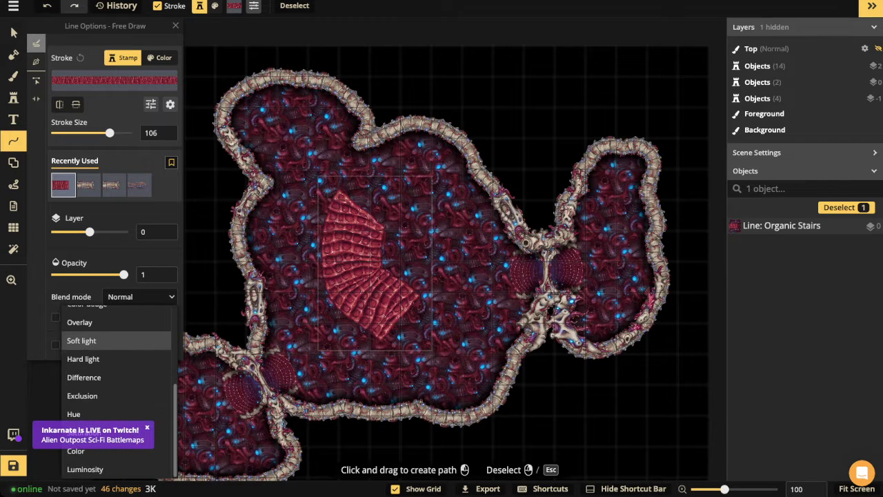
click(84, 469)
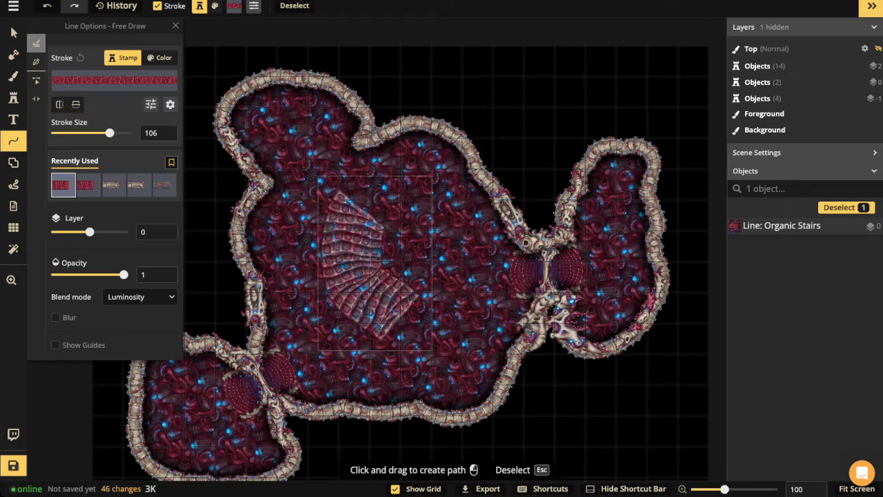
click(354, 285)
key(ctrl+z)
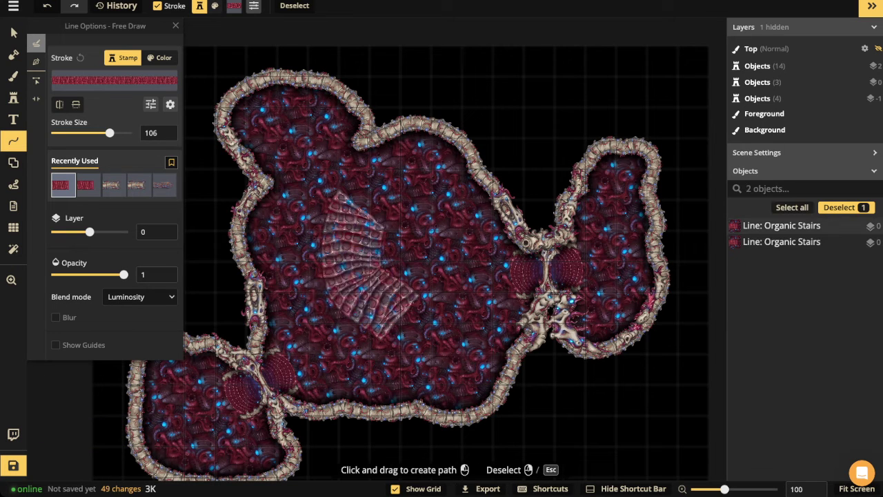
- Set the line tool's blend mode for new paths to Normal
click(140, 297)
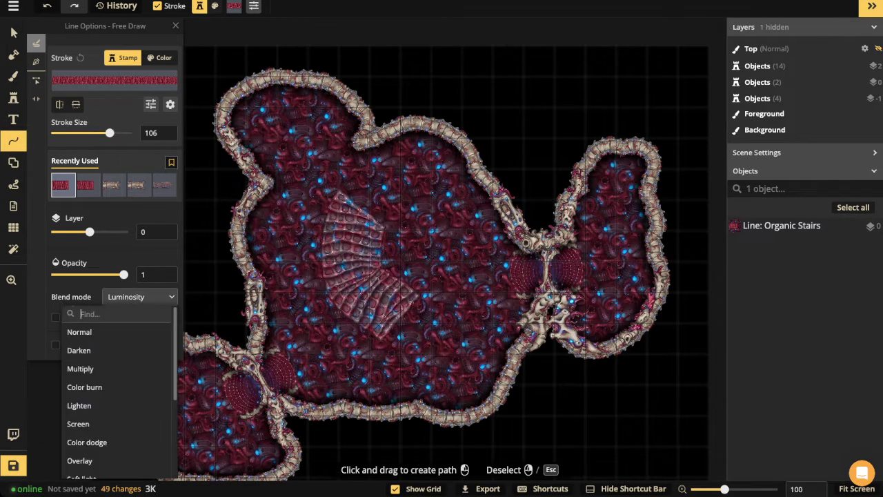
click(140, 297)
click(140, 296)
scroll(116, 344, down, 1)
scroll(115, 336, up, 1)
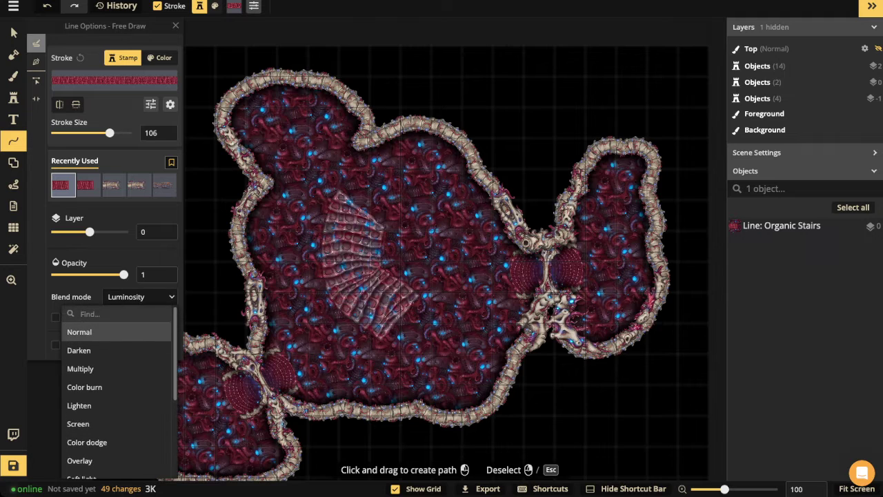
click(116, 332)
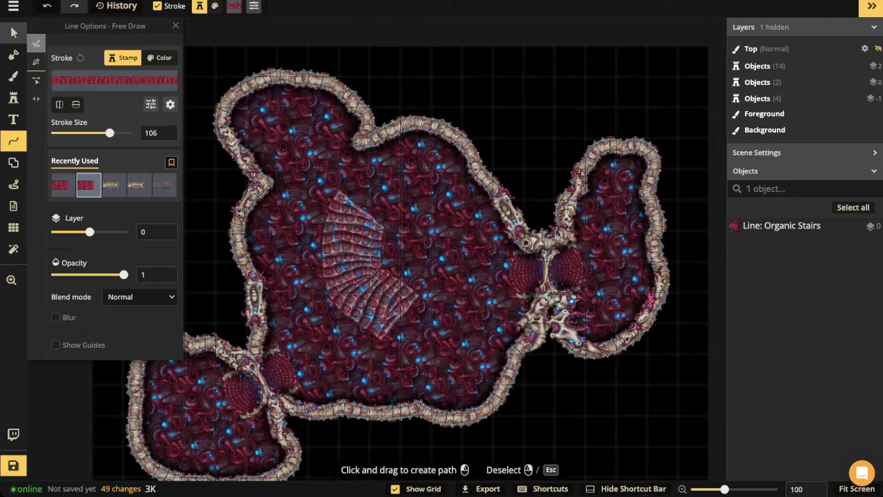
- Shift the curved Organic Stairs path slightly within the main chamber and set its blend mode to Normal
key(Escape)
drag(358, 254, 360, 267)
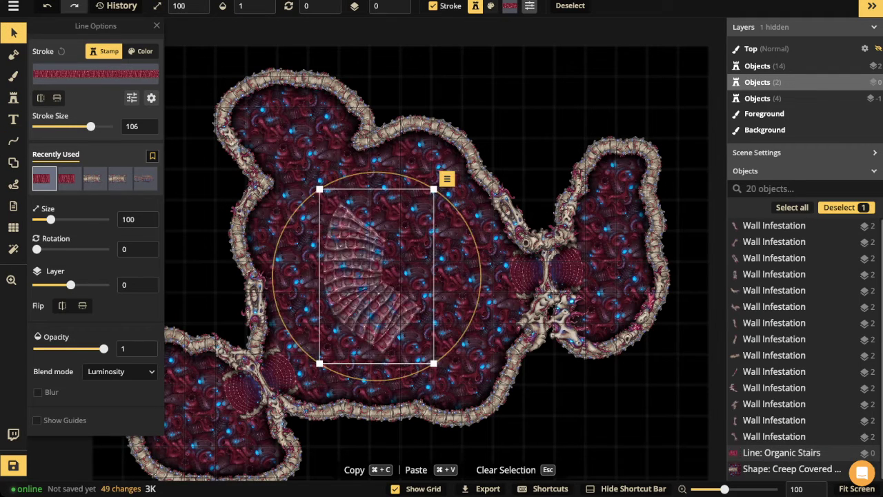
drag(359, 267, 354, 260)
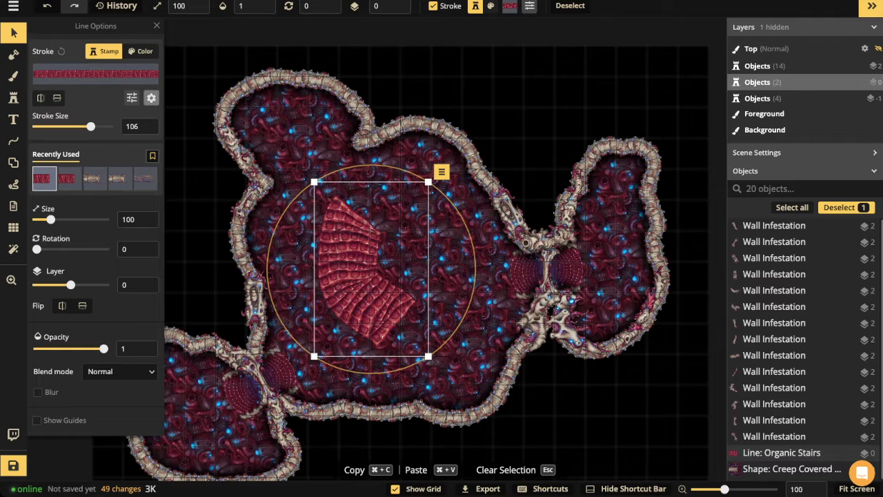
- Switch the curved Organic Stairs path to the darker stamp variant with stroke size 169, and delete that path
click(151, 97)
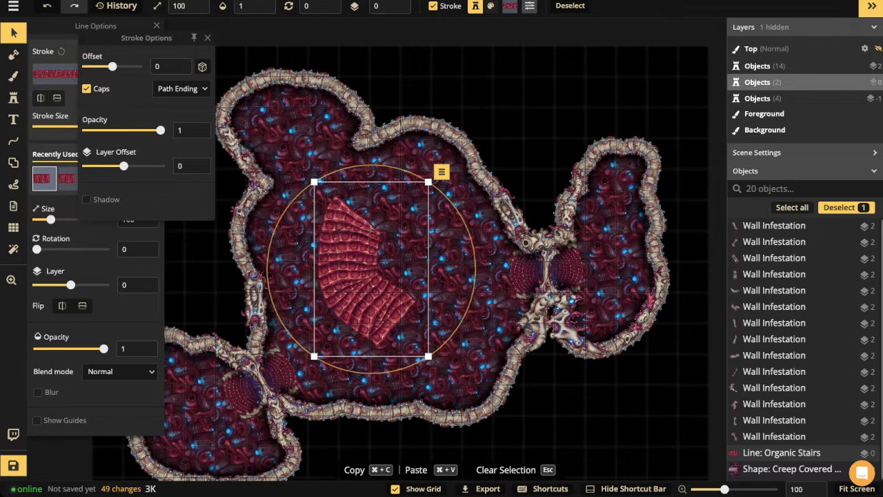
click(208, 37)
click(131, 97)
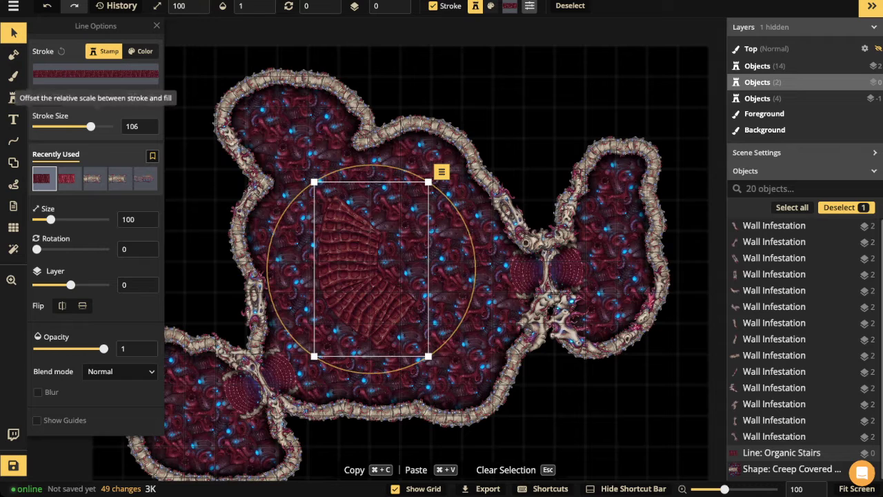
drag(91, 127, 98, 126)
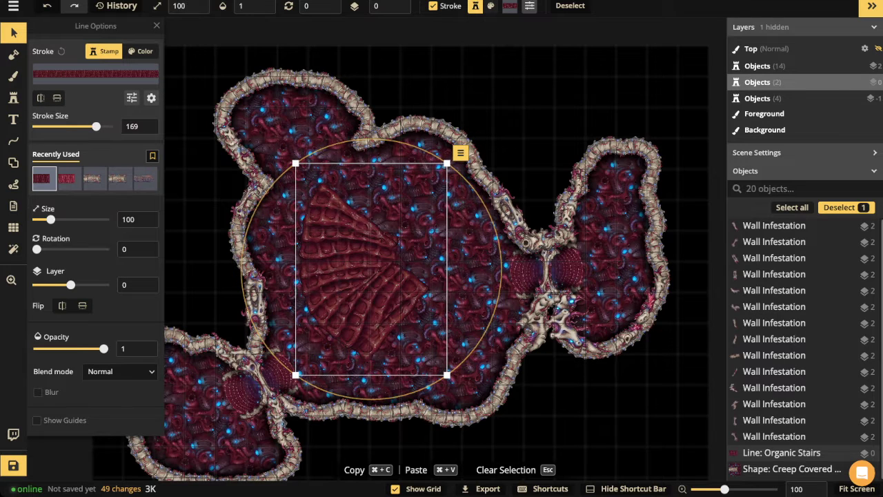
key(Delete)
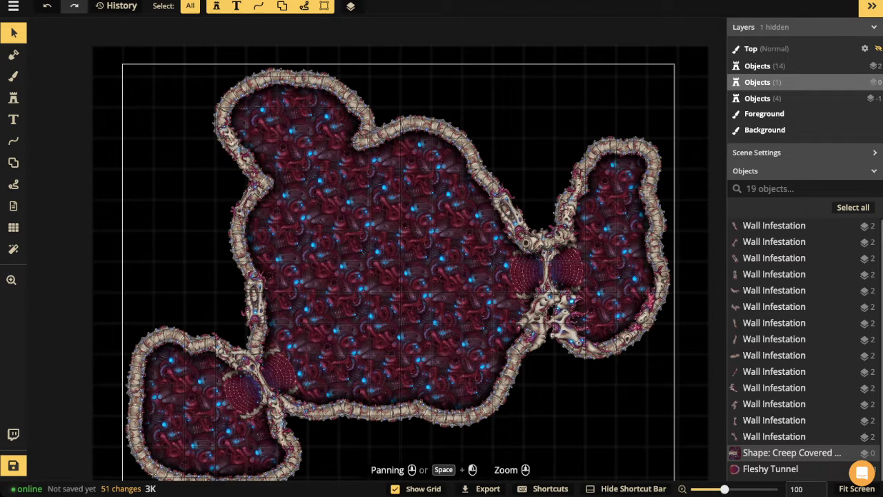
- Draw a spiralling Organic Stairs path at stroke size 169 to cover the main chamber floor, and put it on layer -1
click(13, 141)
mouse_move(421, 167)
mouse_down()
mouse_move(291, 222)
mouse_move(281, 258)
mouse_move(298, 285)
mouse_move(312, 359)
mouse_move(340, 374)
mouse_move(446, 374)
mouse_move(473, 347)
mouse_move(485, 309)
mouse_move(478, 259)
mouse_move(423, 228)
mouse_move(359, 261)
mouse_move(372, 306)
mouse_move(421, 276)
mouse_up()
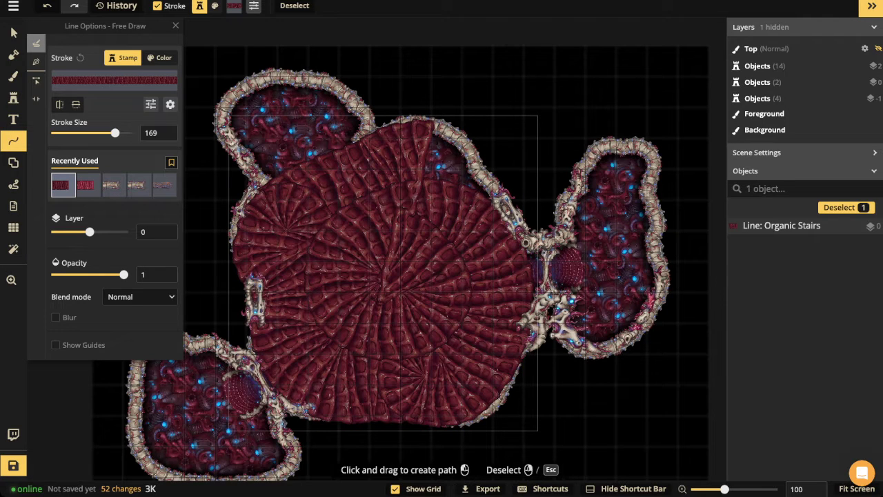
click(13, 33)
click(398, 10)
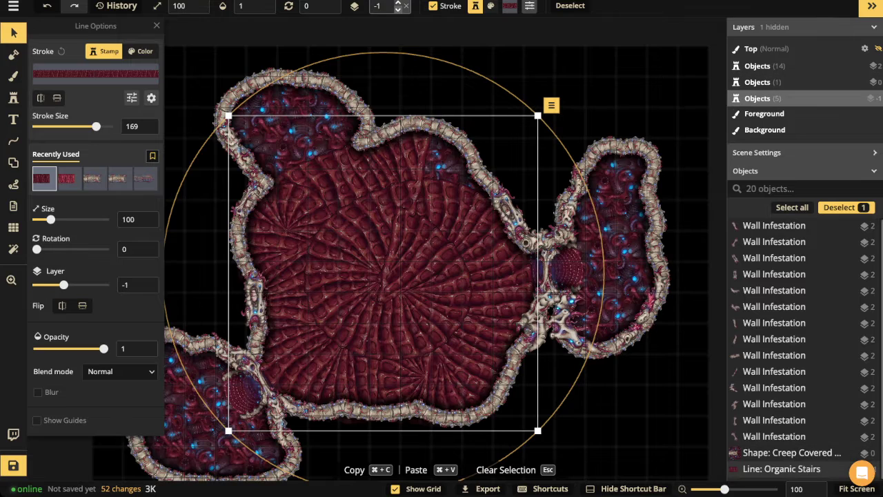
- Reduce the stroke size of the main chamber's Organic Stairs floor path to 154
scroll(307, 131, down, 2)
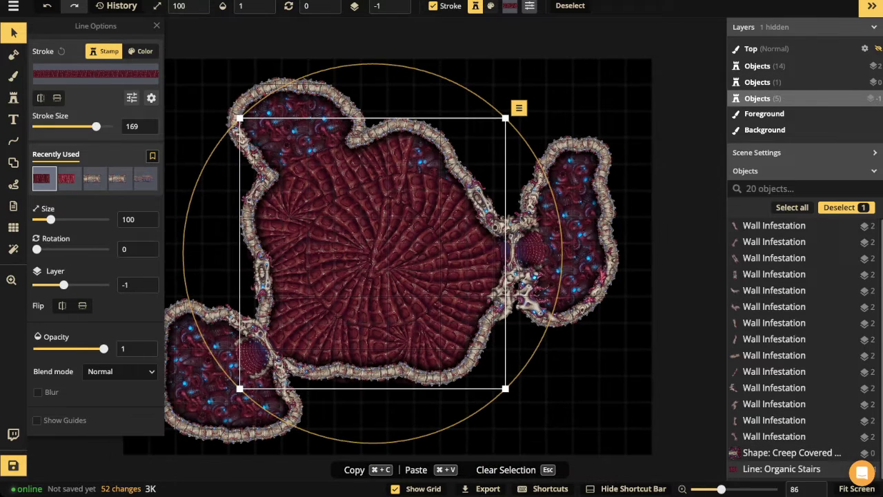
scroll(399, 201, down, 2)
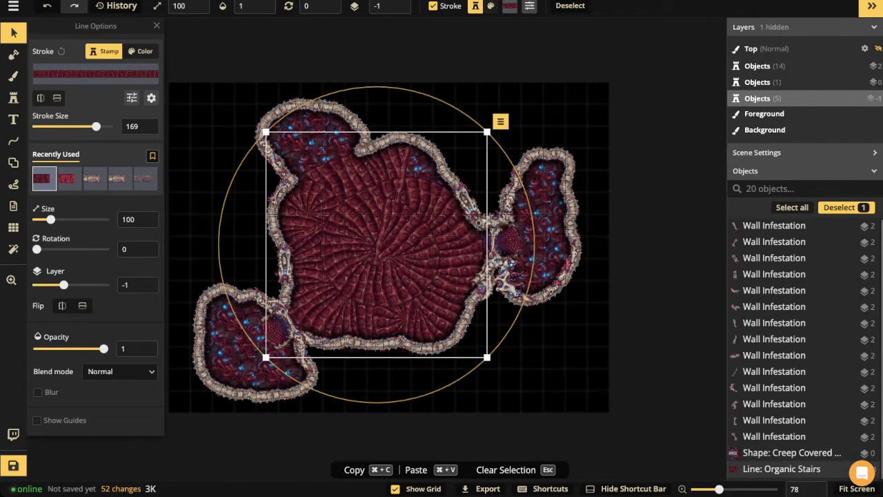
key(space)
scroll(439, 144, down, 2)
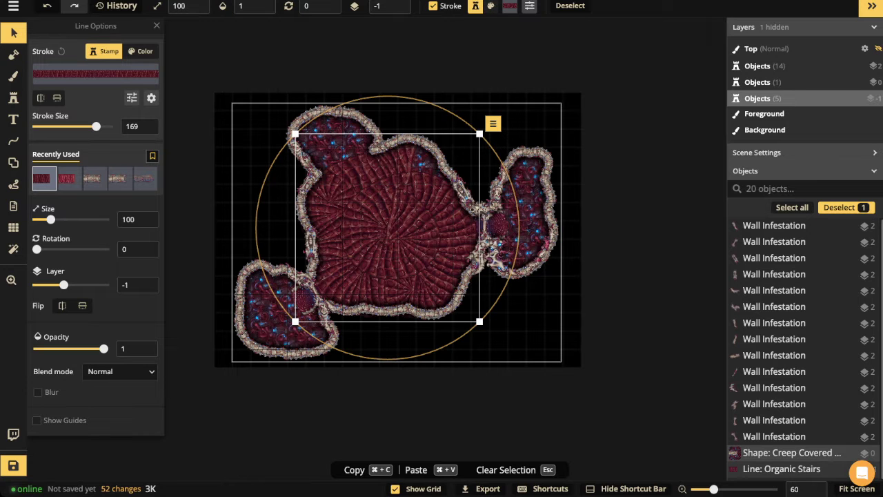
scroll(392, 197, up, 2)
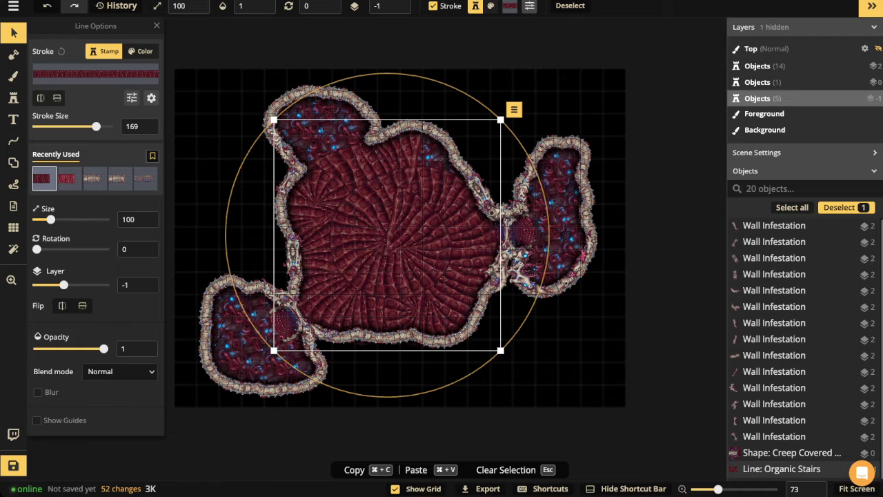
click(13, 141)
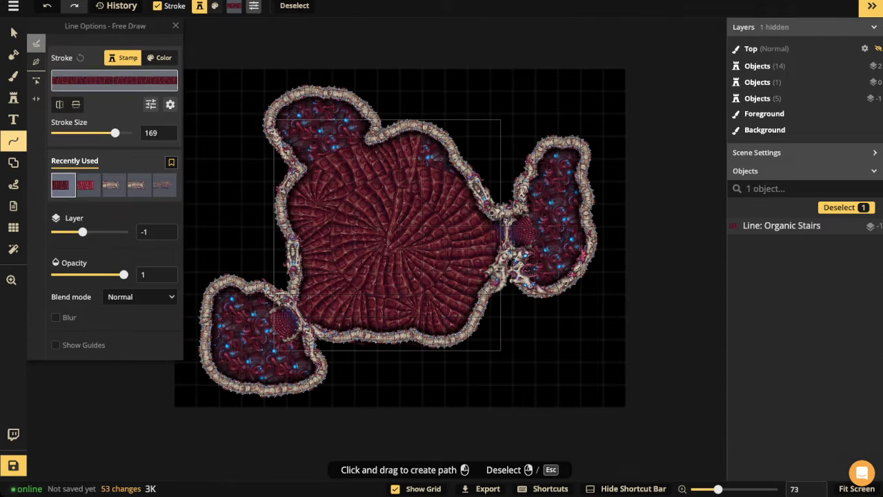
drag(115, 132, 113, 132)
key(Escape)
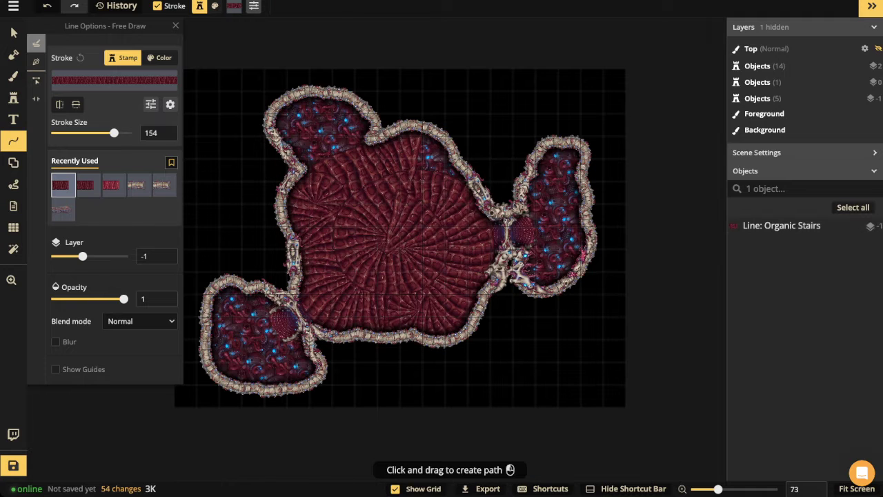
- Cover the floors of the three smaller chambers with separate Organic Stairs paths at stroke size 77 on layer -1
key(Escape)
click(13, 141)
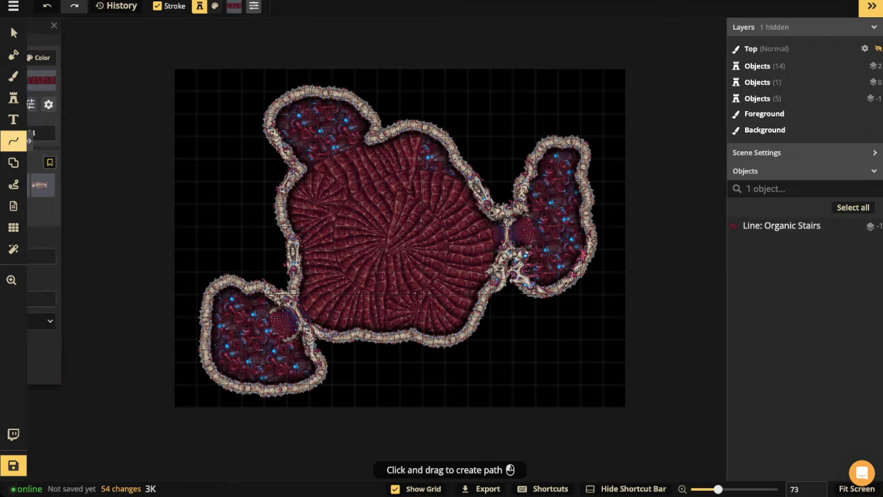
drag(114, 132, 105, 133)
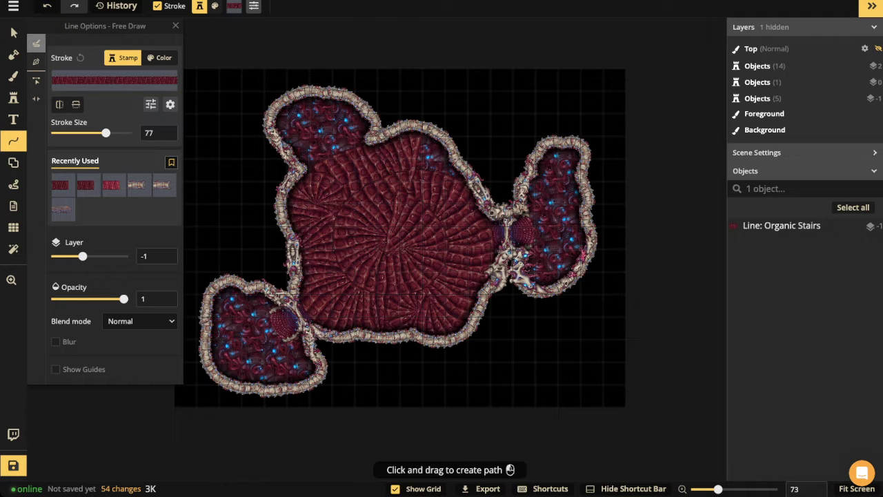
mouse_move(324, 95)
mouse_down()
mouse_move(298, 105)
mouse_move(278, 135)
mouse_move(316, 156)
mouse_move(367, 124)
mouse_move(335, 118)
mouse_move(324, 129)
mouse_up()
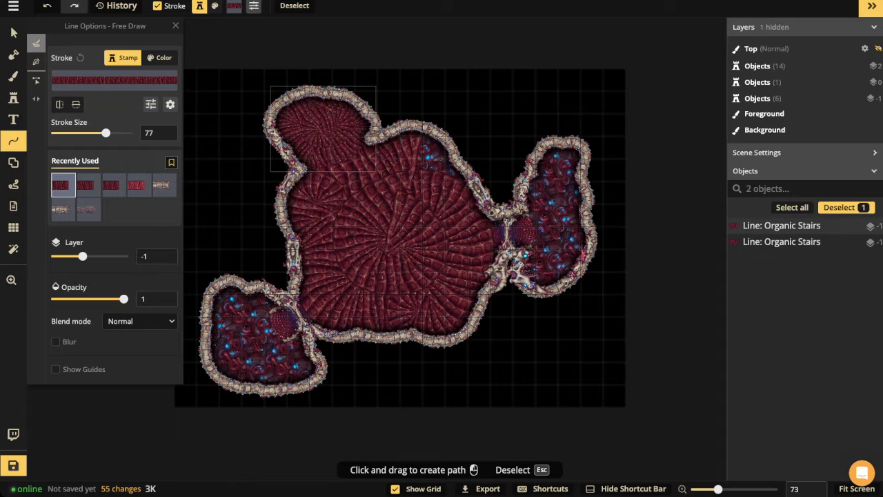
key(Escape)
mouse_move(556, 154)
mouse_down()
mouse_move(534, 180)
mouse_move(530, 257)
mouse_move(569, 238)
mouse_move(558, 160)
mouse_move(554, 169)
mouse_up()
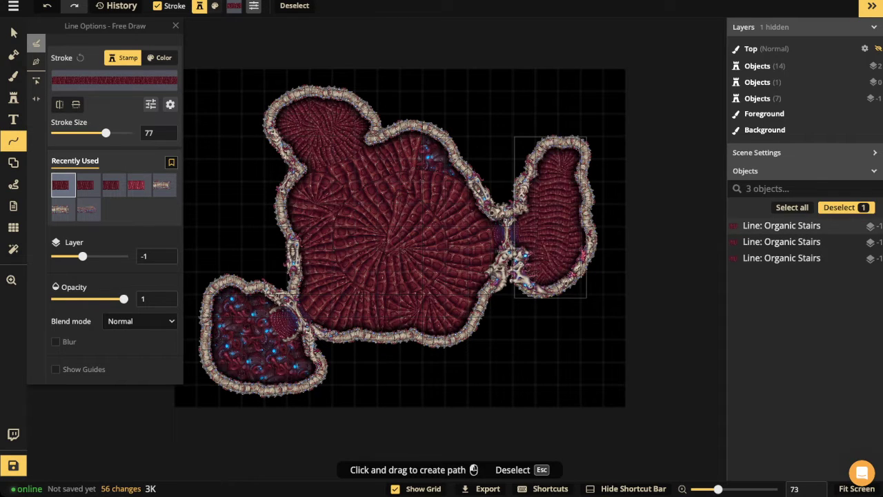
key(Escape)
mouse_move(266, 304)
mouse_down()
mouse_move(238, 298)
mouse_move(220, 334)
mouse_move(262, 378)
mouse_move(295, 338)
mouse_move(265, 304)
mouse_up()
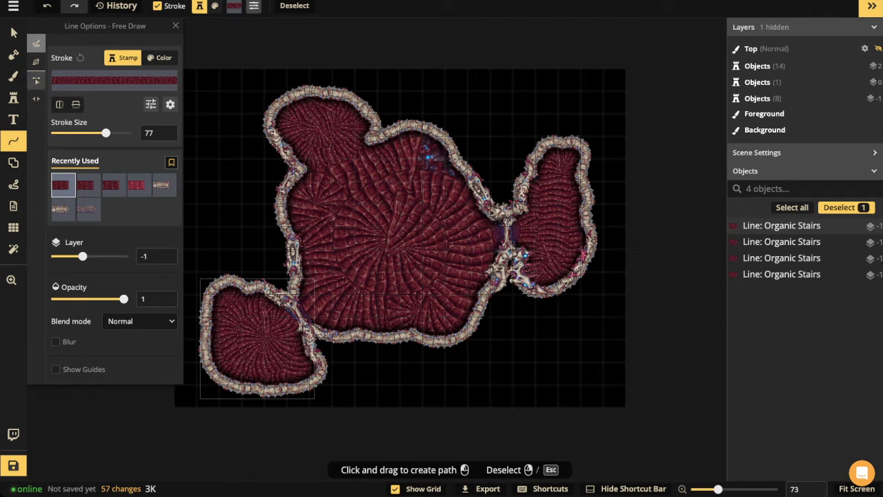
- Lower the Organic Stairs floors of the lower-left chamber and the main chamber to layer -2, beneath the Fleshy Tunnels
click(13, 33)
scroll(542, 231, up, 5)
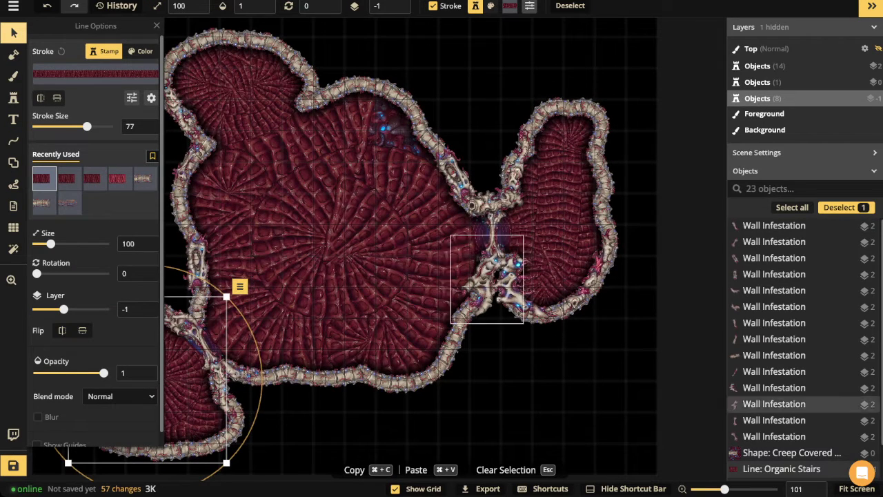
key(space)
drag(290, 345, 435, 224)
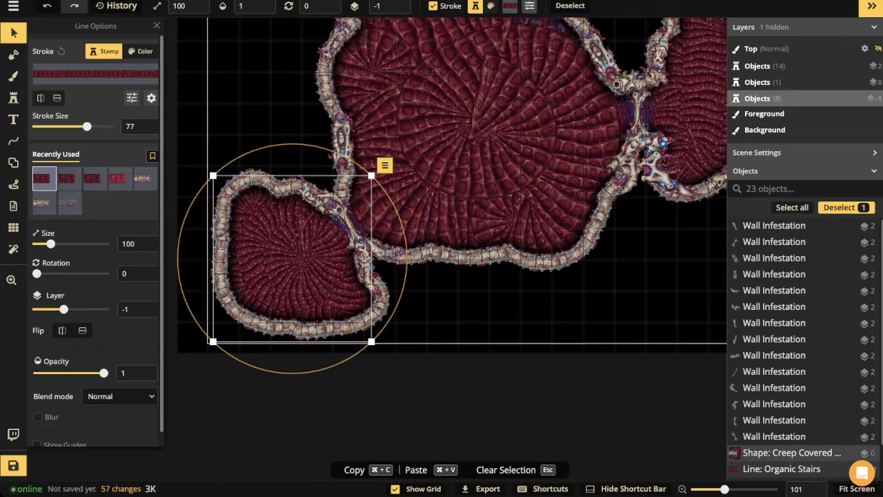
click(398, 10)
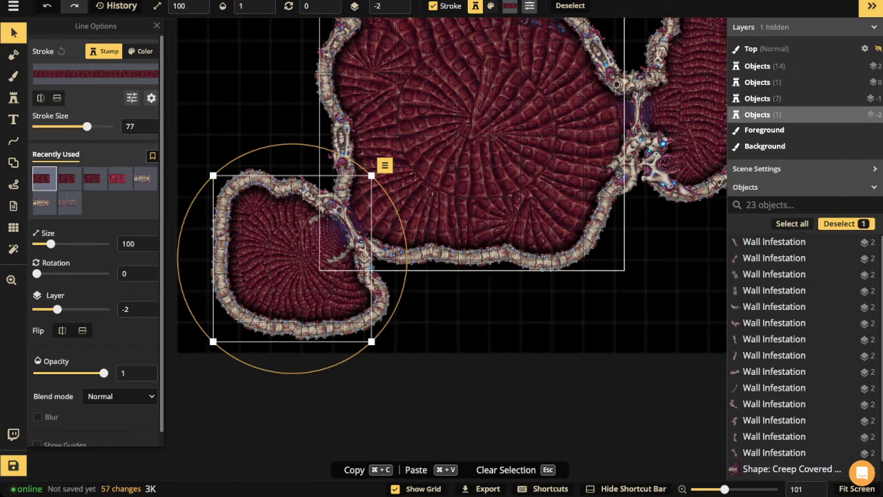
click(407, 76)
click(407, 76)
click(397, 9)
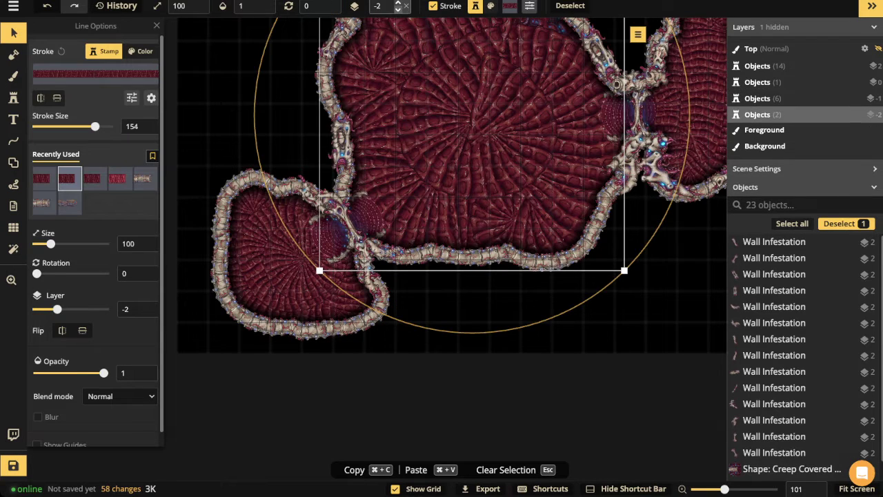
- Lower the right chamber's Organic Stairs floor to layer -2 and clear the selection
key(space)
drag(615, 114, 483, 179)
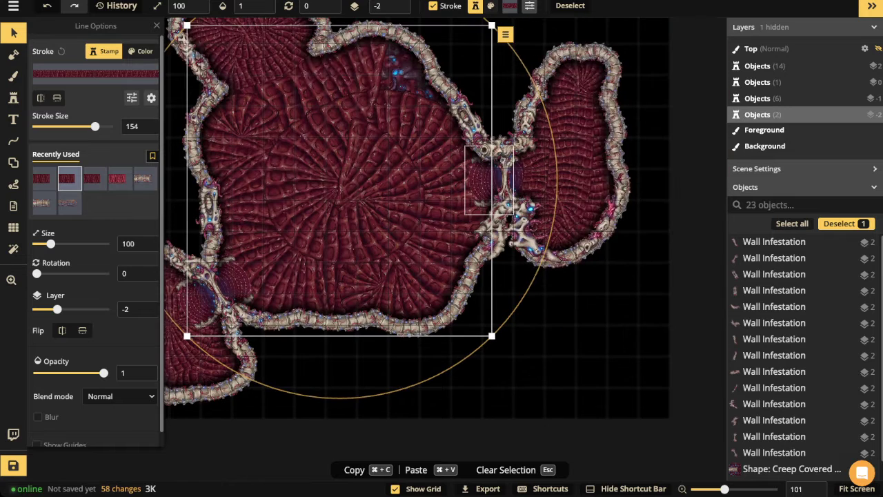
click(567, 156)
click(567, 156)
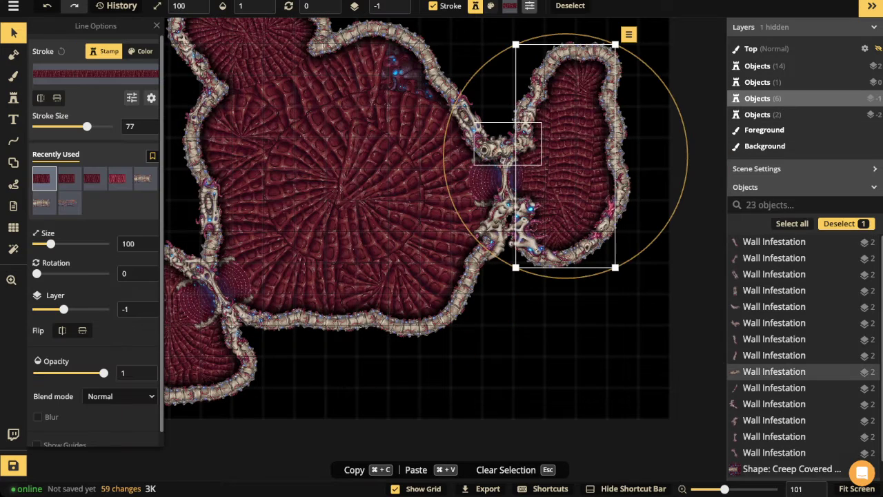
click(398, 10)
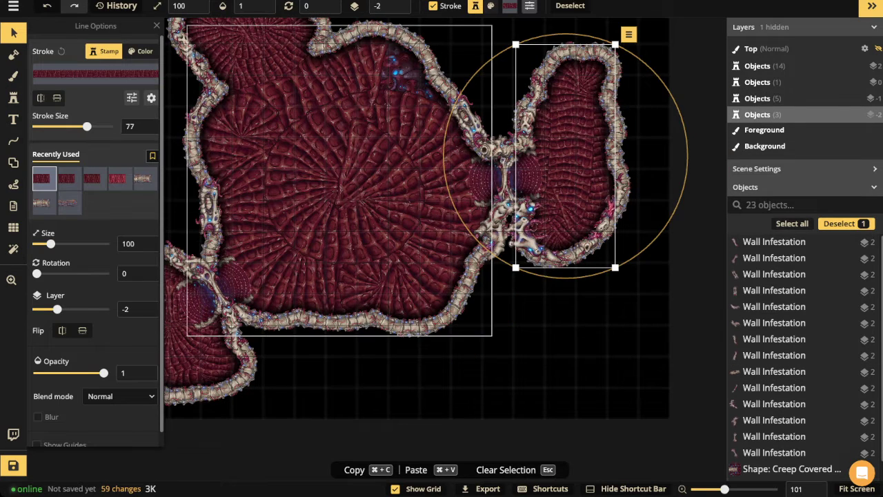
key(Escape)
- Extend the outer end of the main chamber's Organic Stairs path by its nodes to cover the gap near the upper-right wall
scroll(384, 193, down, 3)
drag(384, 192, 417, 190)
scroll(415, 164, down, 2)
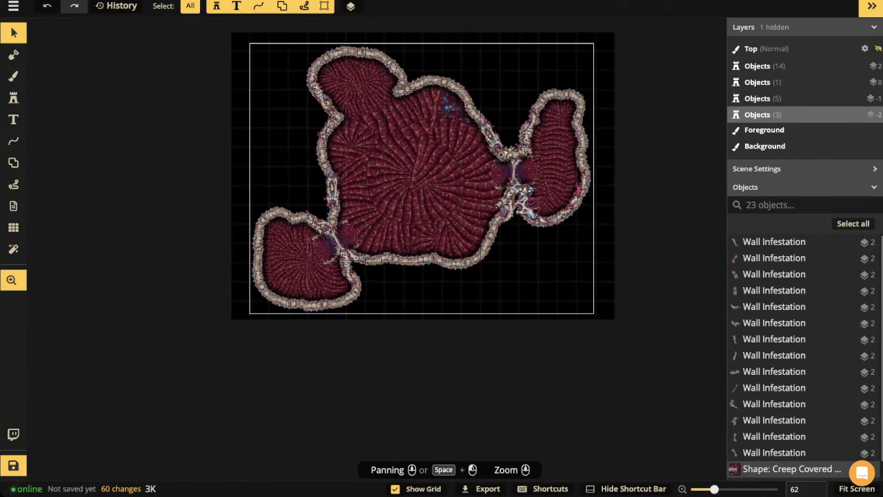
drag(414, 158, 387, 192)
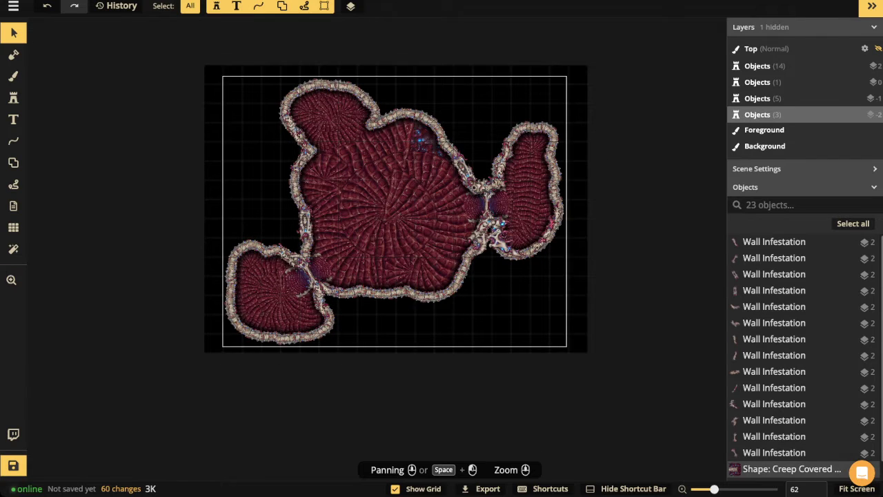
scroll(420, 153, up, 3)
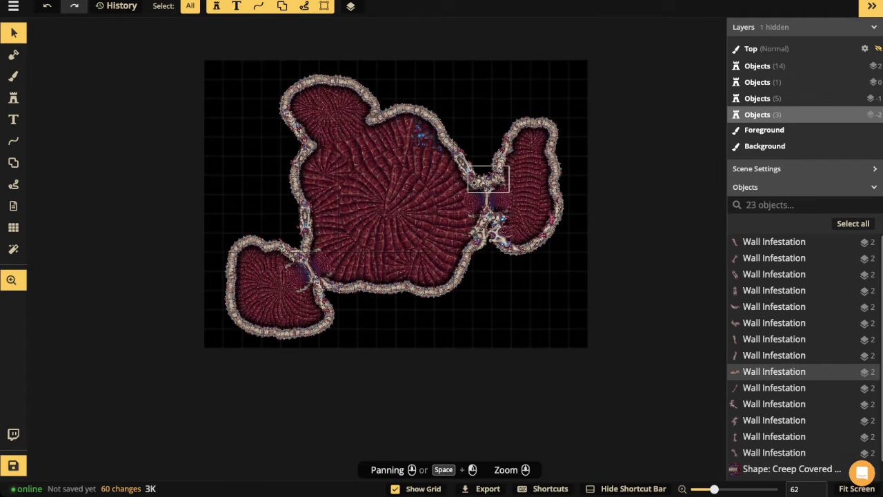
scroll(402, 138, up, 3)
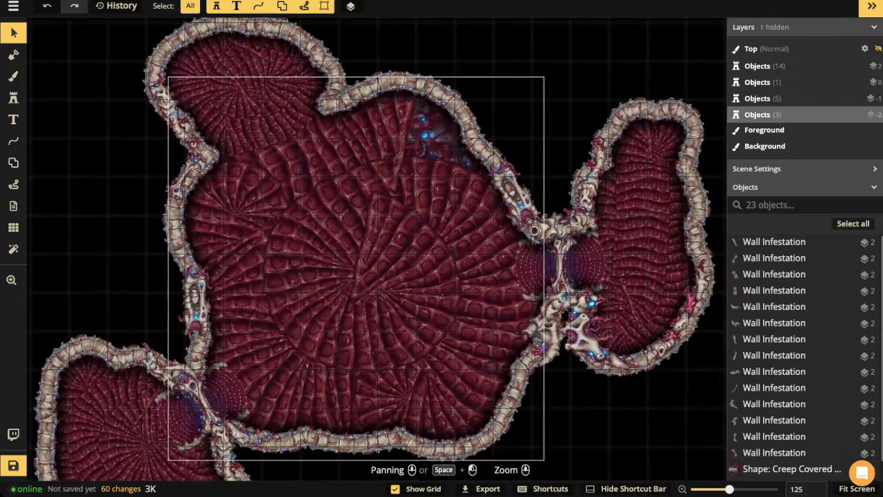
click(402, 138)
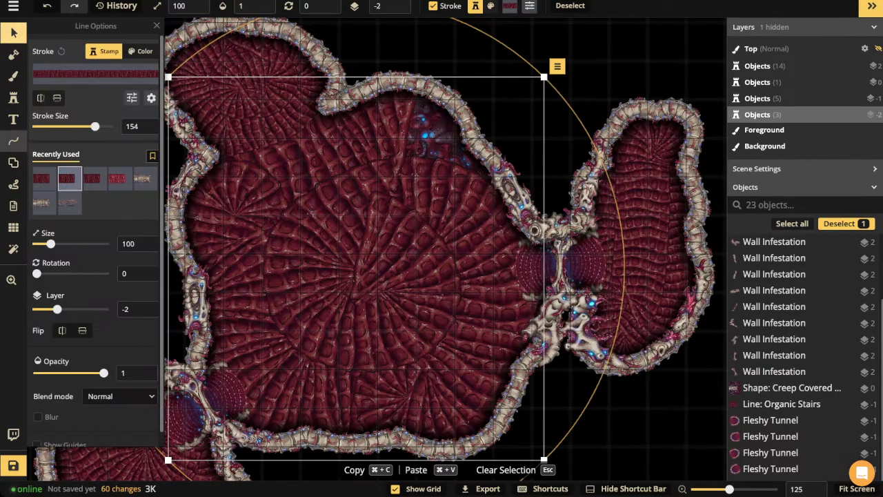
click(13, 140)
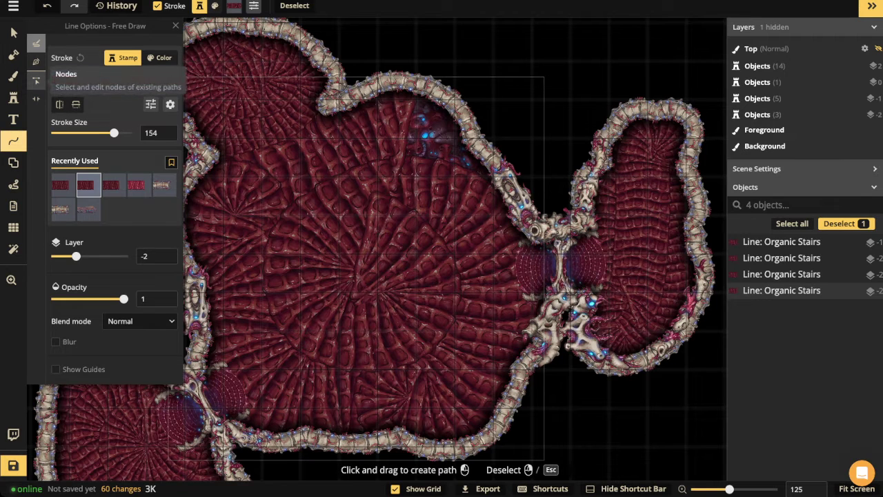
click(36, 80)
click(403, 137)
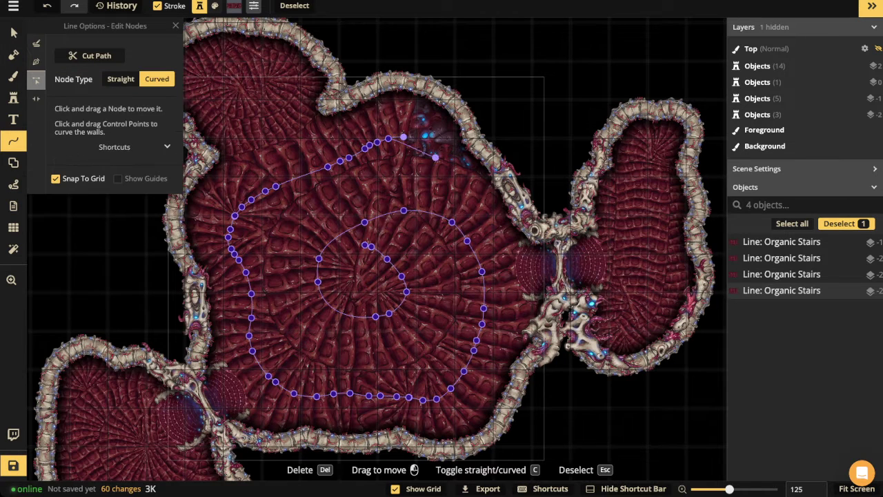
drag(403, 137, 474, 177)
key(Escape)
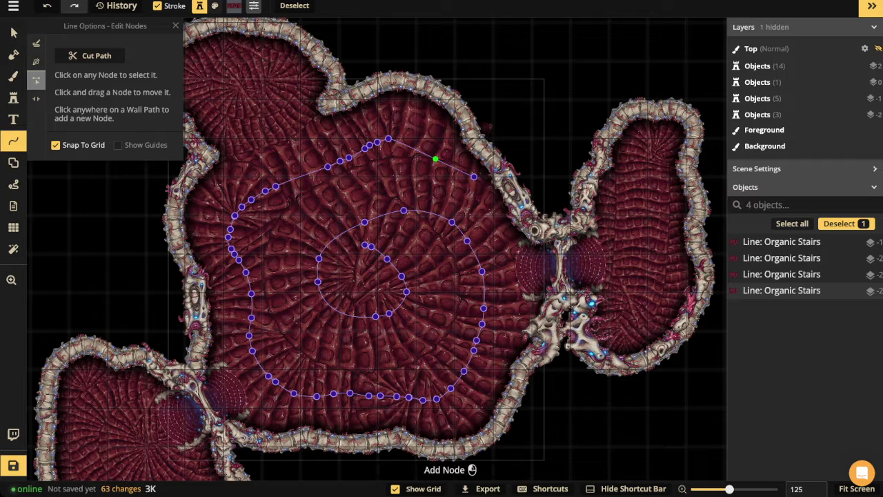
- Move the last node of the main chamber's Organic Stairs path slightly downward as a curved node and finish node editing
click(474, 176)
key(c)
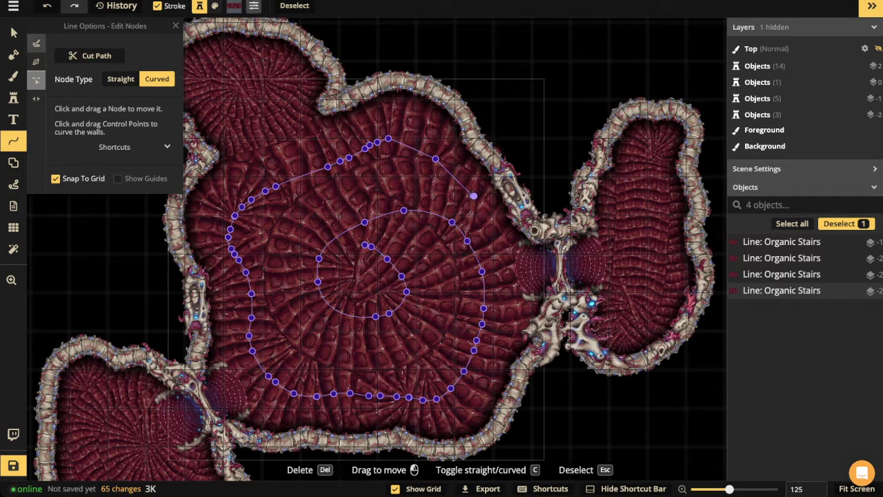
click(13, 33)
- Select all four Organic Stairs floors together and darken their stroke color to brightness 55
scroll(697, 258, down, 1)
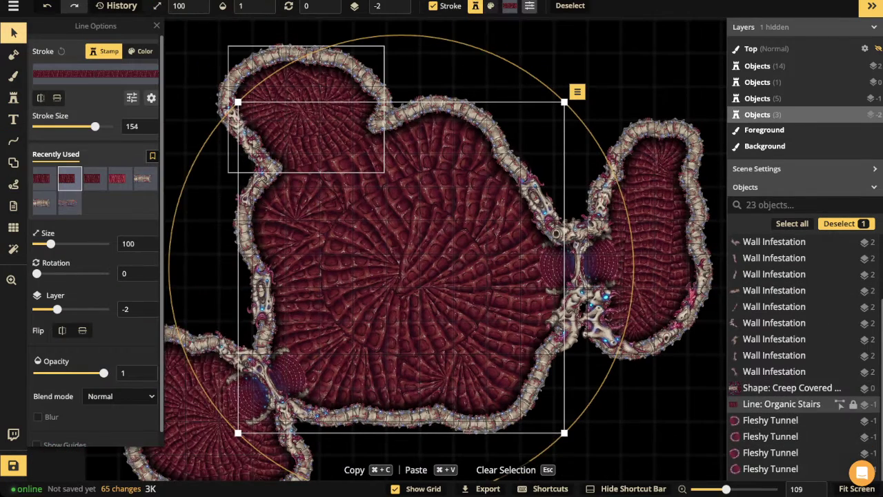
click(782, 404)
scroll(779, 315, down, 2)
shift+click(782, 440)
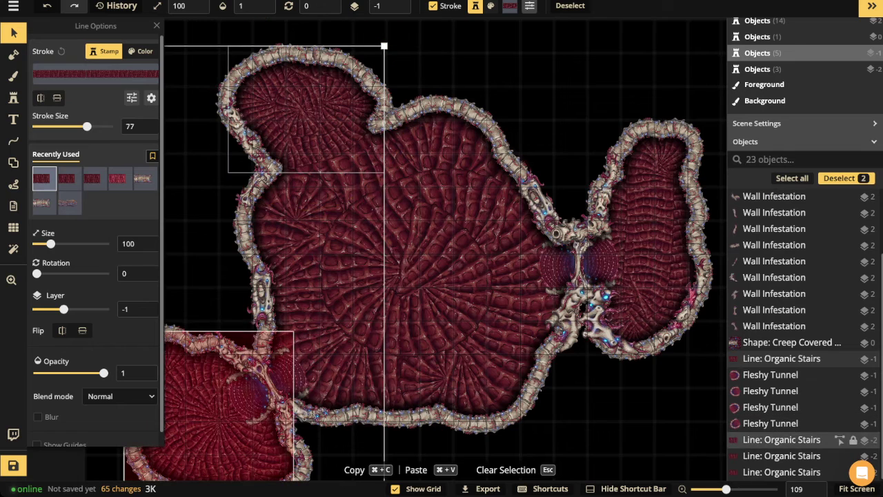
shift+click(781, 456)
shift+click(839, 472)
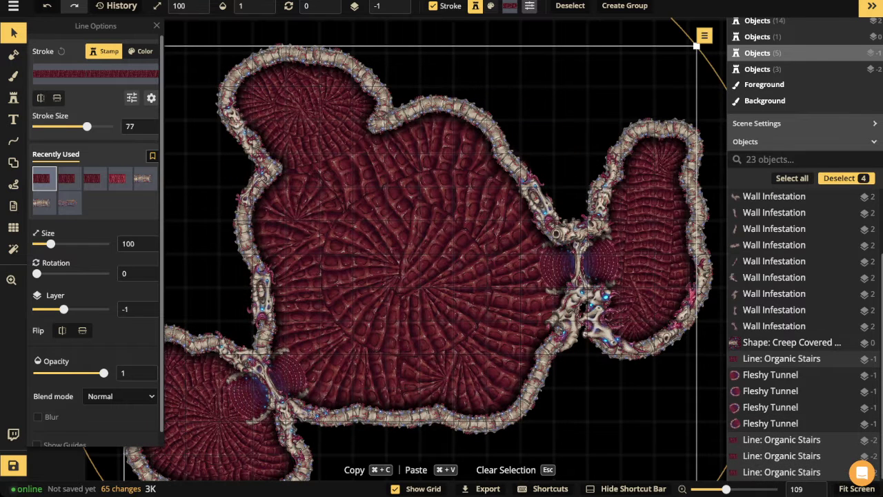
click(131, 98)
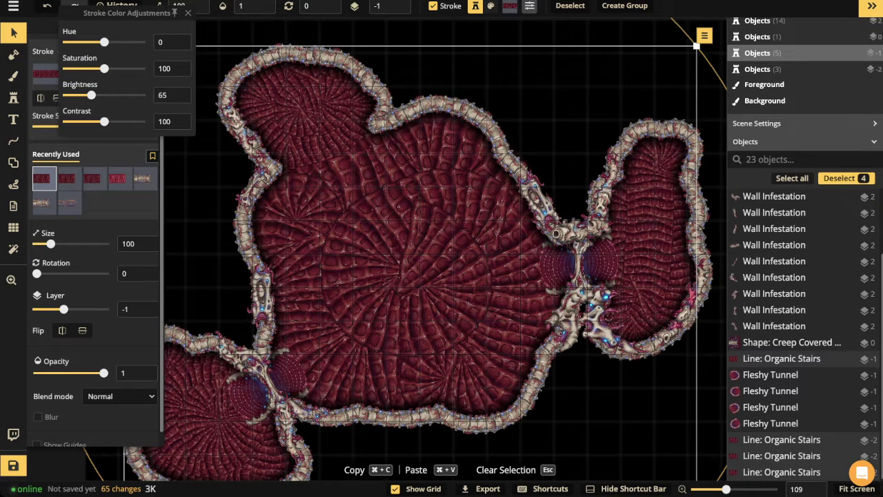
drag(91, 95, 87, 94)
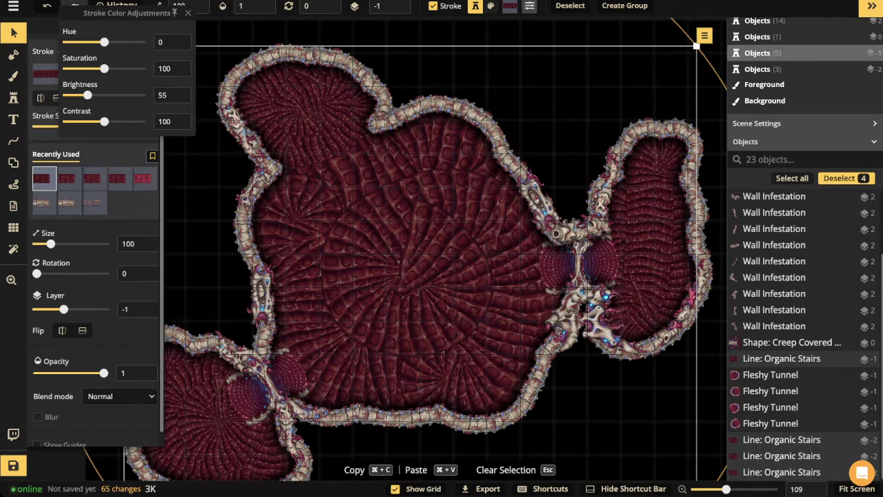
click(14, 32)
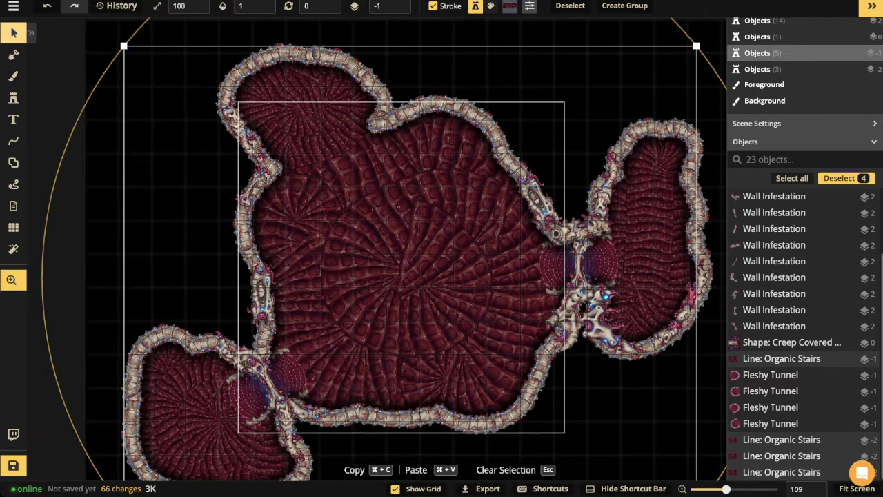
- Select all four Fleshy Tunnels at the two passages, set their brightness to 60 and clear the selection
scroll(262, 270, down, 2)
click(249, 266)
shift+click(295, 248)
drag(497, 162, 402, 242)
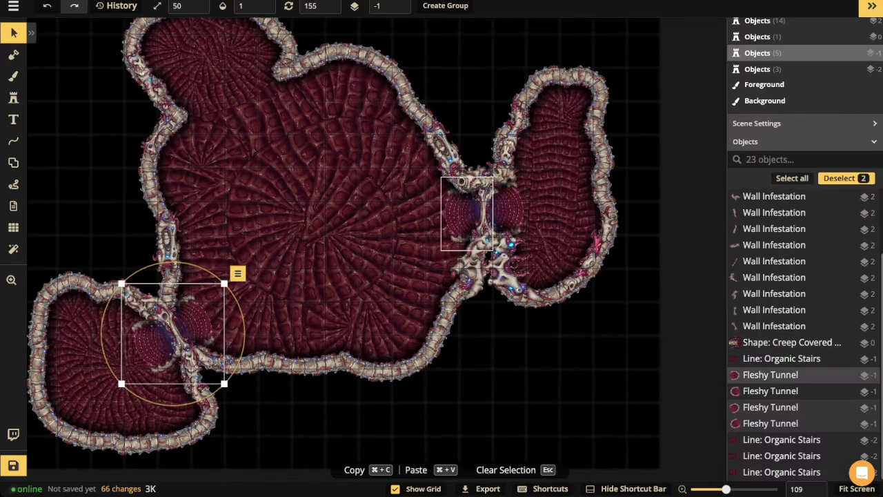
shift+click(459, 214)
shift+click(502, 209)
click(14, 33)
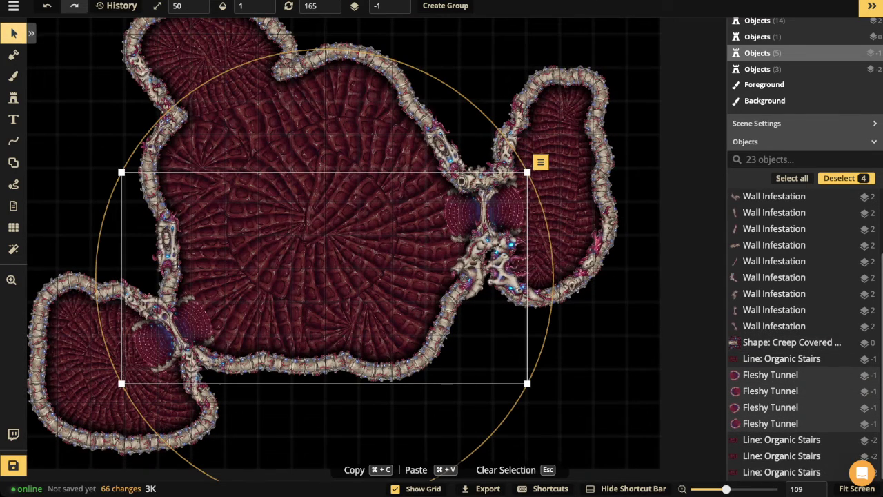
drag(65, 412, 58, 413)
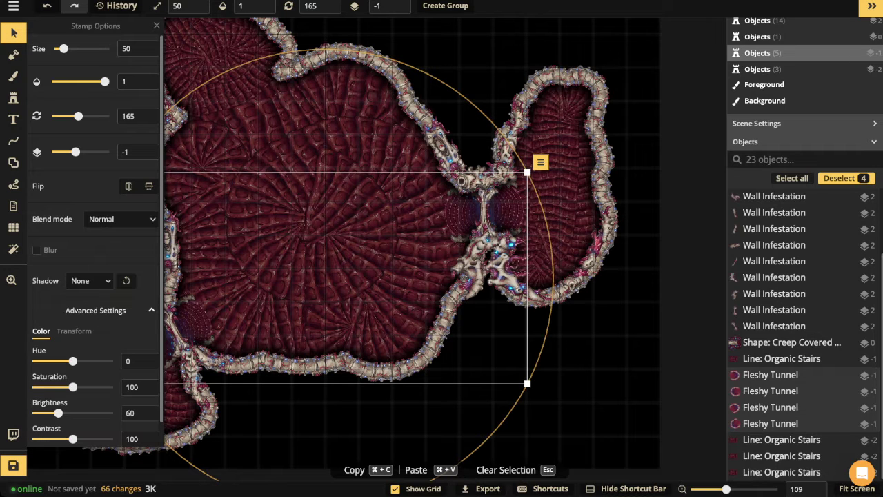
key(Escape)
- Place a Glowing Organic Pillar stamp of size 80, rotated 30°, in the middle of the main chamber
scroll(154, 297, down, 3)
drag(154, 297, 206, 327)
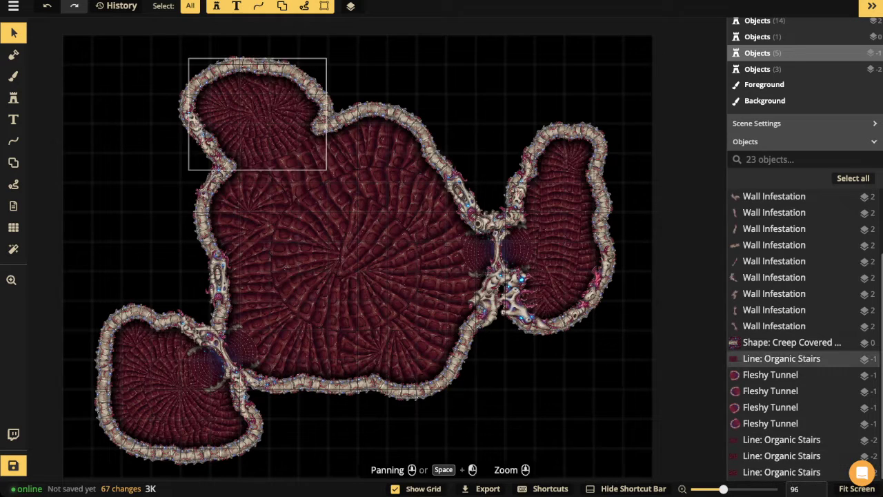
click(13, 98)
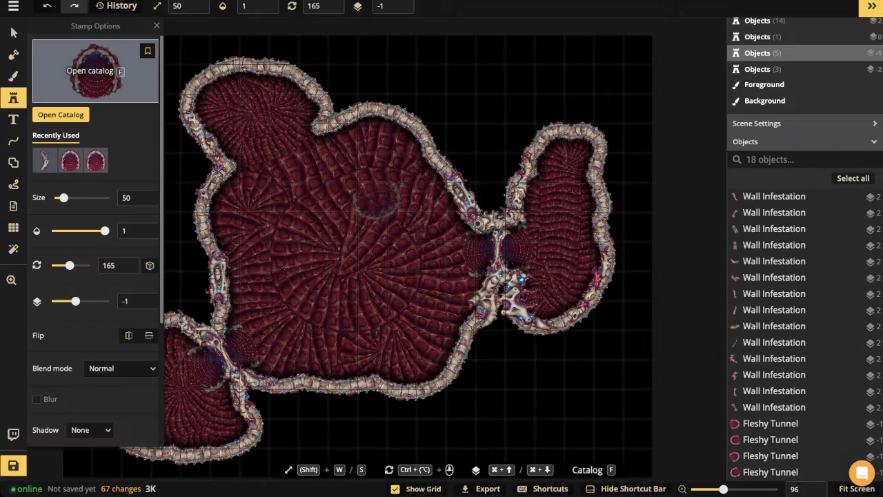
click(90, 72)
click(185, 255)
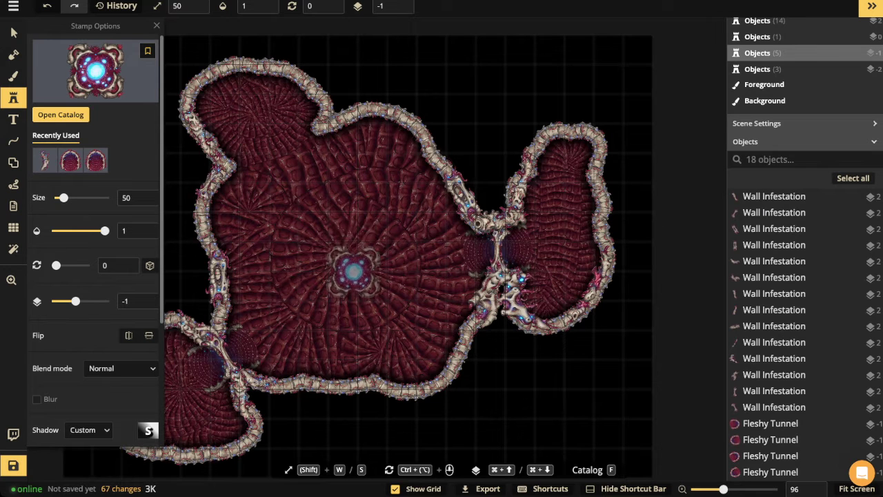
key(shift+w)
key(s)
scroll(349, 257, down, 2)
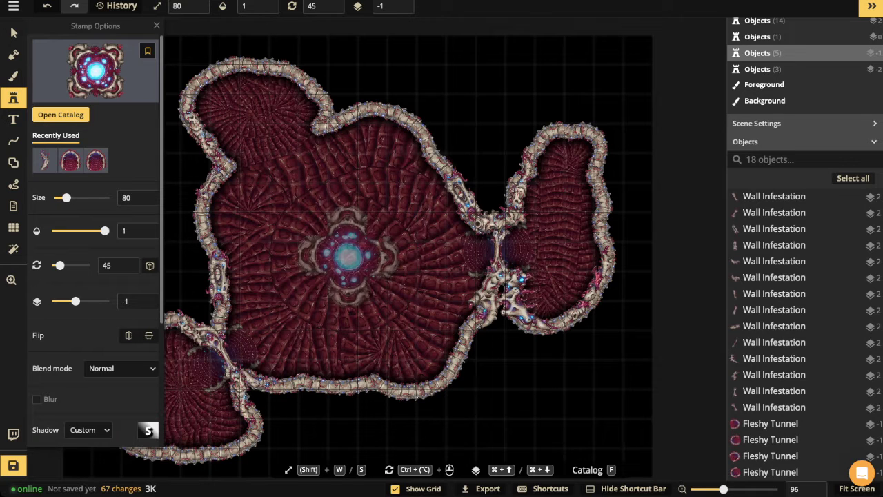
click(344, 255)
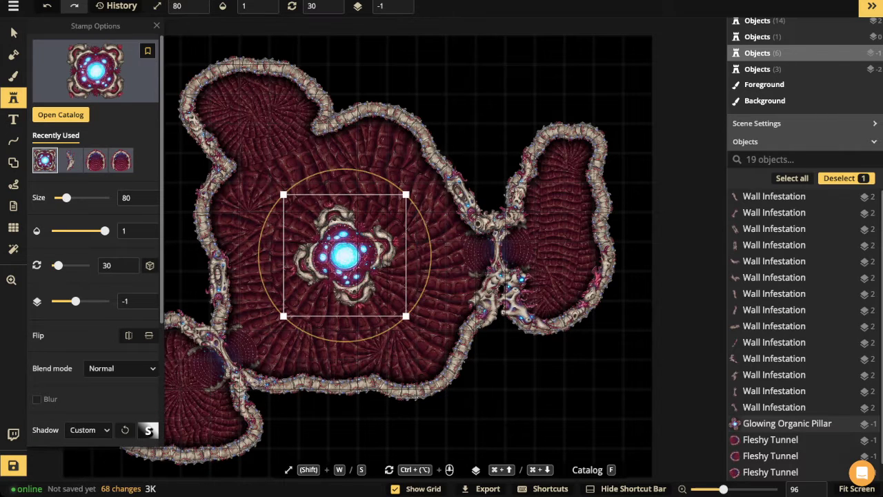
- Darken the Glowing Organic Pillar to brightness 85 and turn it to a rotation of 15°
click(13, 33)
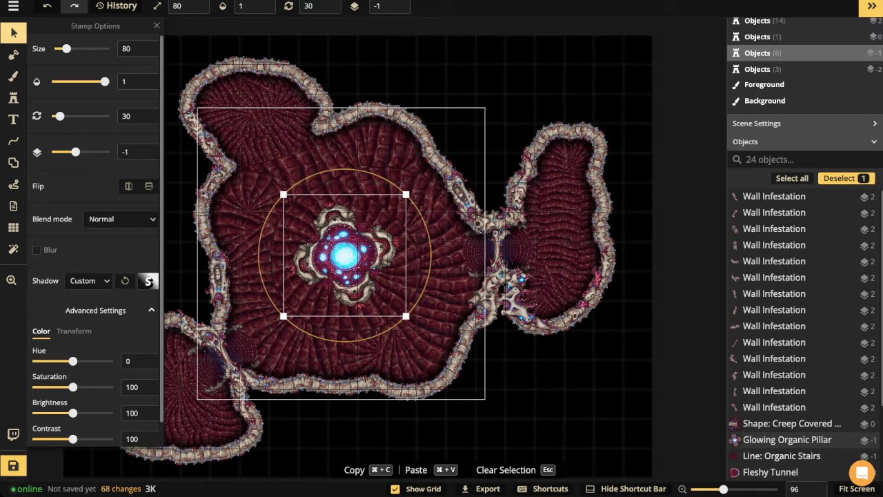
scroll(344, 255, up, 1)
drag(72, 412, 66, 413)
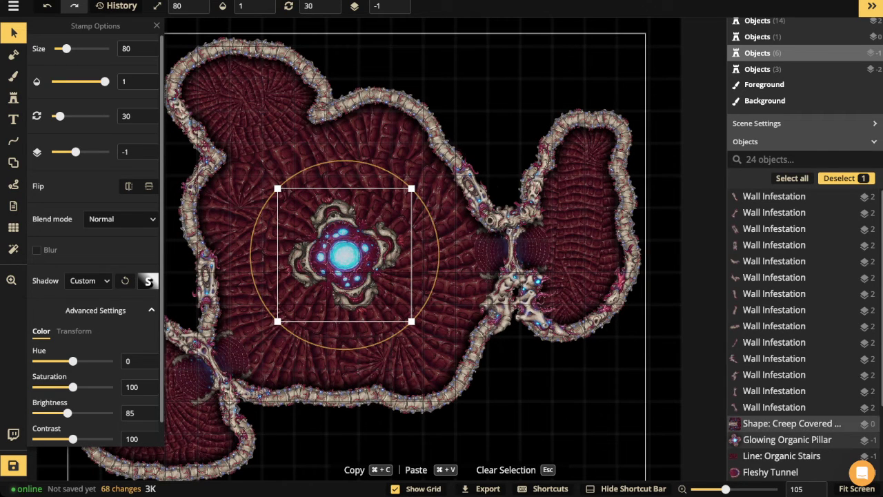
drag(251, 255, 254, 279)
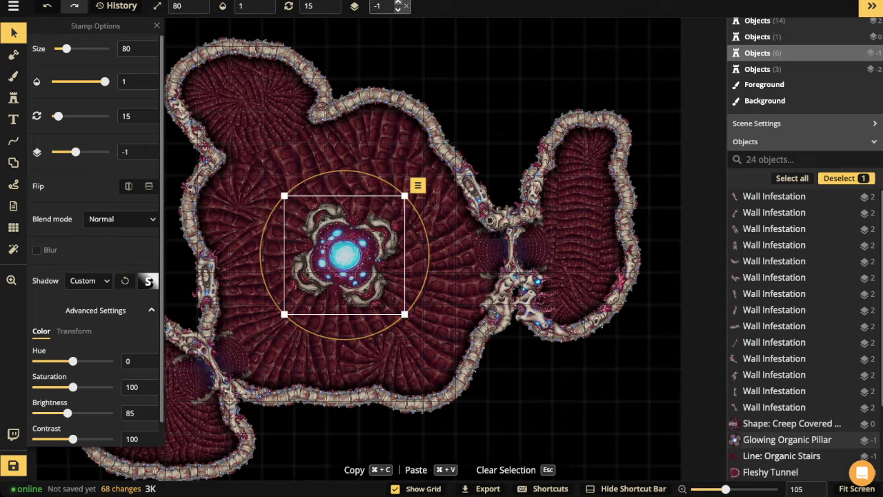
- Raise the Glowing Organic Pillar to layer 3 and nudge it into place at the main chamber's centre
click(404, 3)
click(403, 3)
click(404, 3)
click(404, 3)
drag(344, 254, 349, 252)
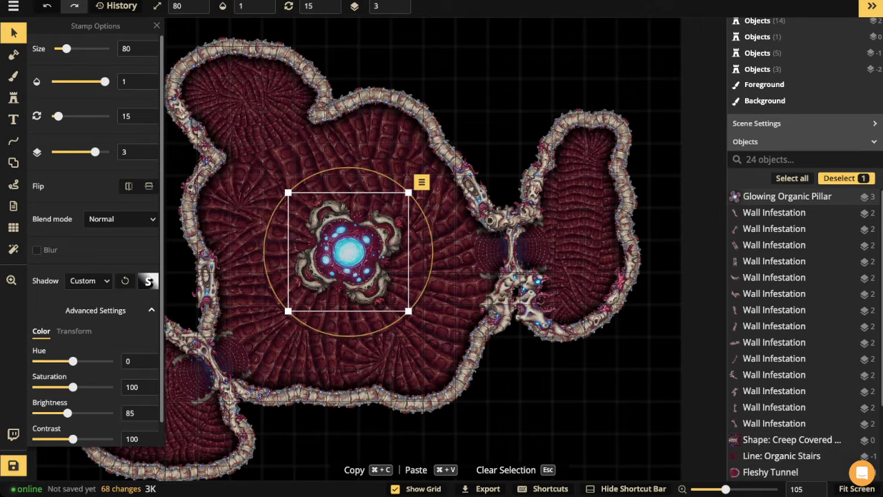
drag(348, 251, 347, 255)
- Place an Infesting Creep stamp of size 120, rotated 120°, against the pillar's upper-left side on layer 2
click(13, 97)
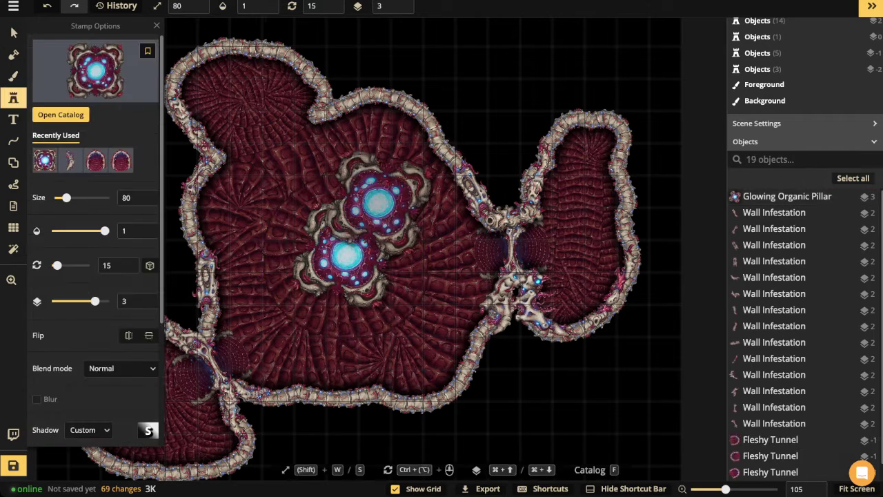
click(88, 74)
click(293, 295)
scroll(276, 168, up, 5)
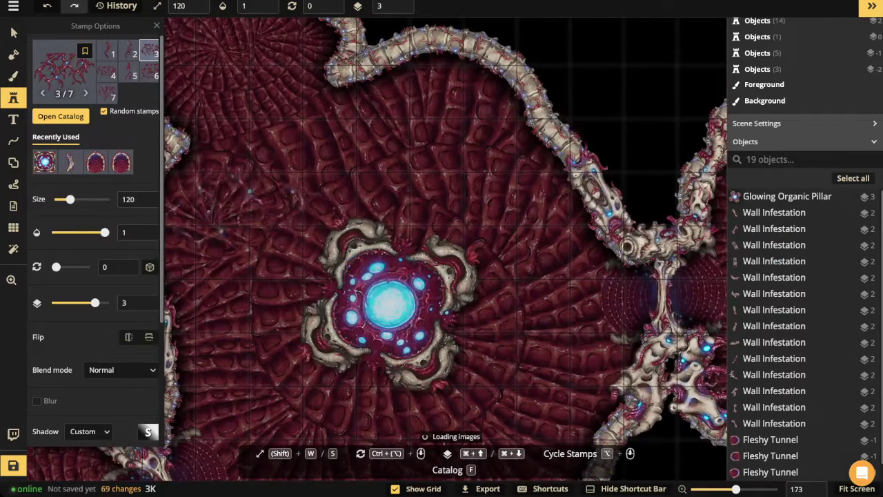
drag(305, 265, 349, 165)
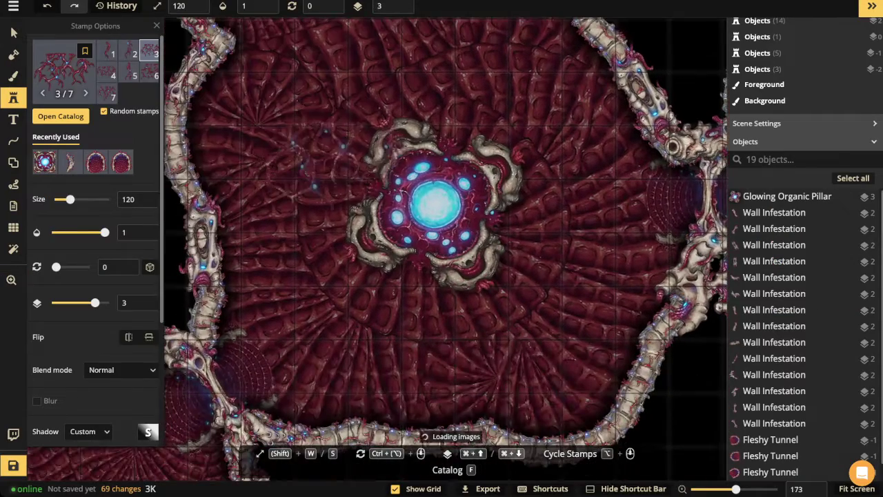
ctrl+scroll(350, 165, up, 6)
click(350, 165)
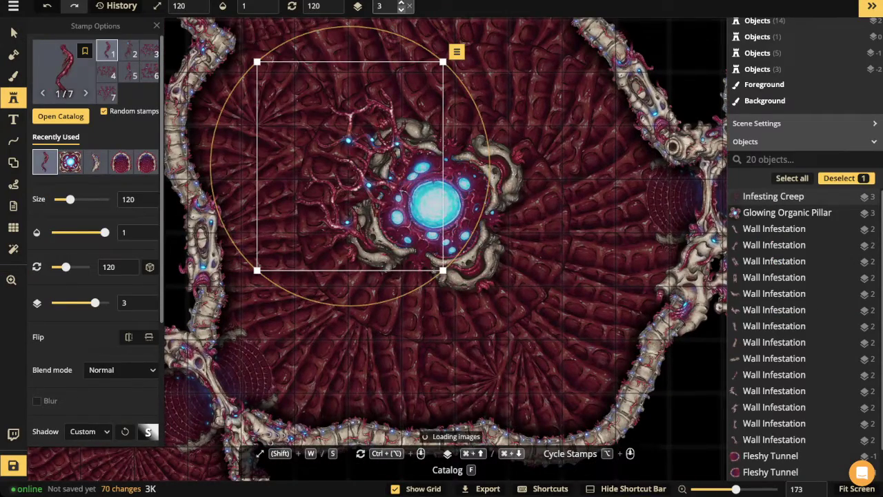
key(super+Down)
drag(349, 165, 337, 159)
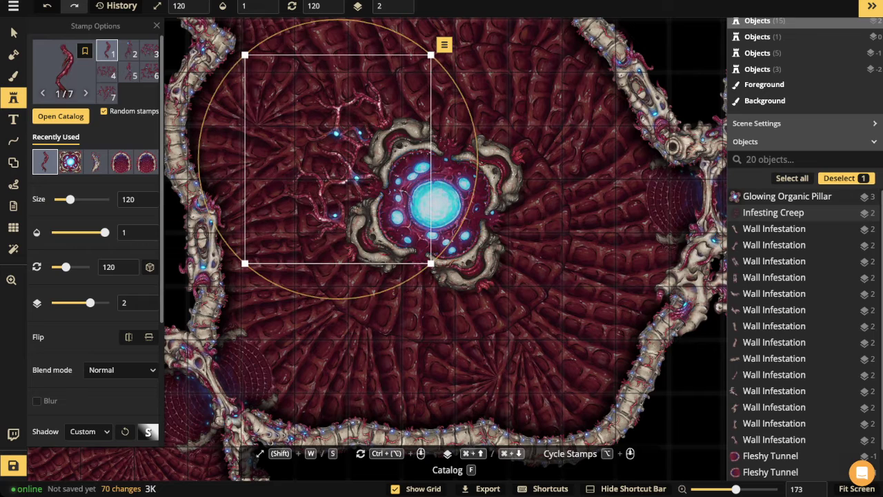
- Set the Infesting Creep's brightness to 88 and give it a custom shadow with blur 2.8, zero offsets and intensity 1.92
scroll(96, 237, down, 3)
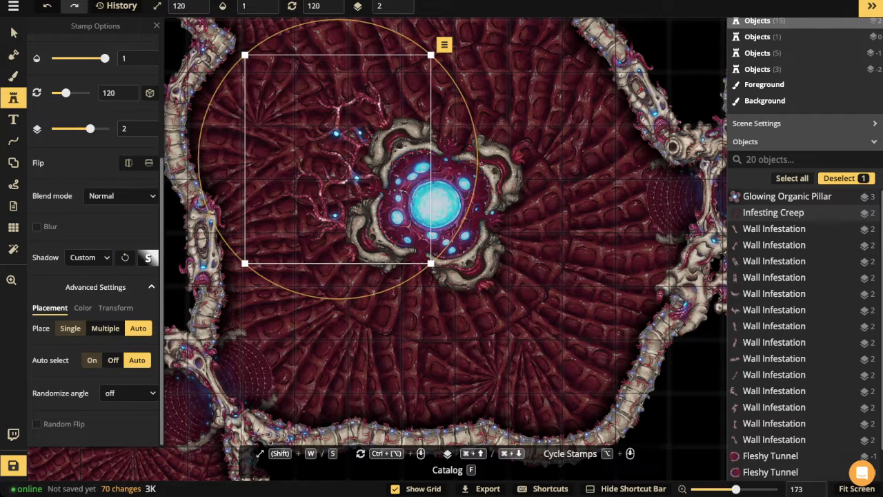
click(83, 308)
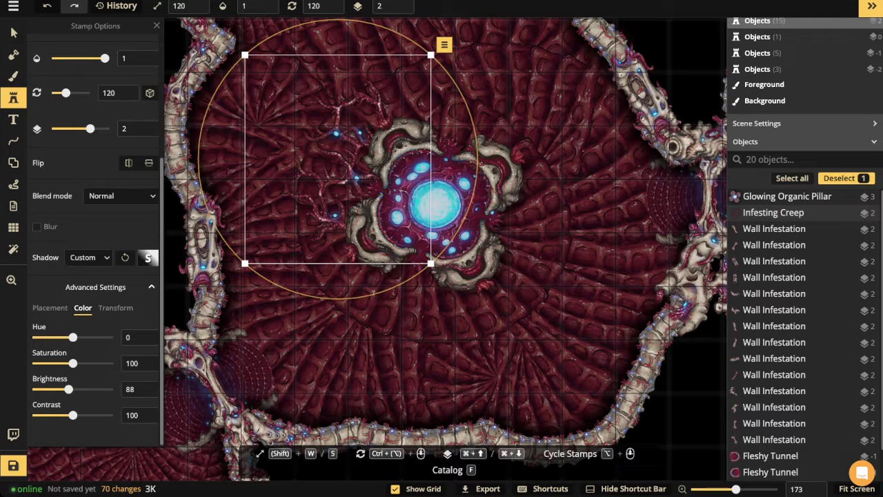
click(148, 257)
click(88, 257)
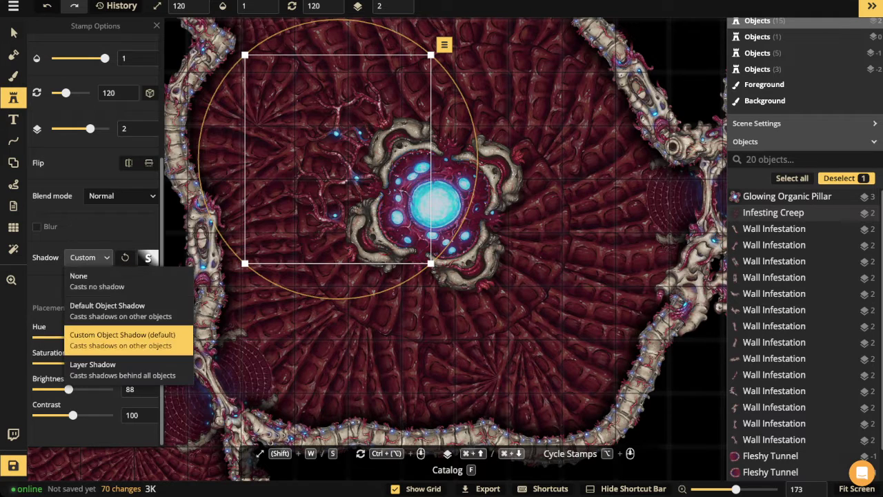
click(107, 311)
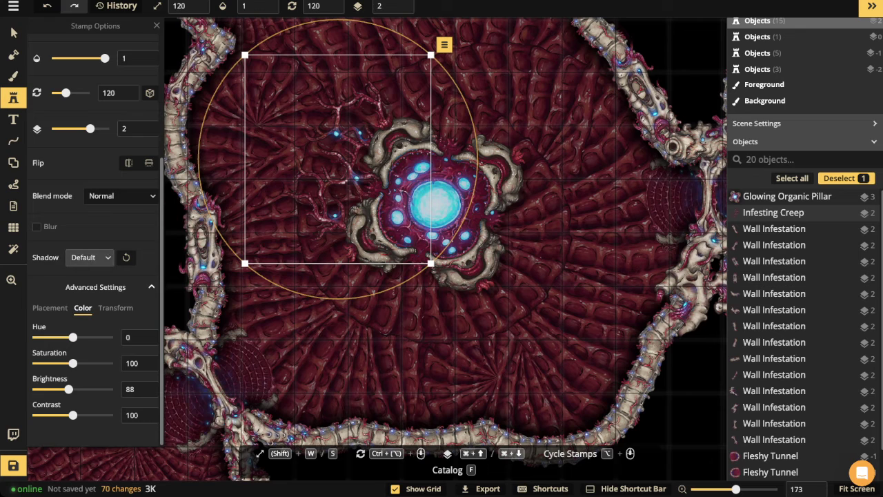
click(88, 256)
click(122, 339)
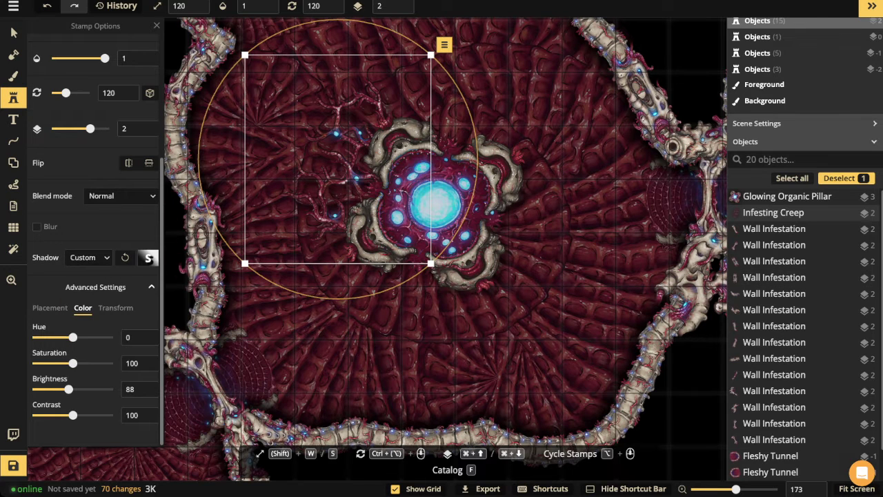
click(148, 257)
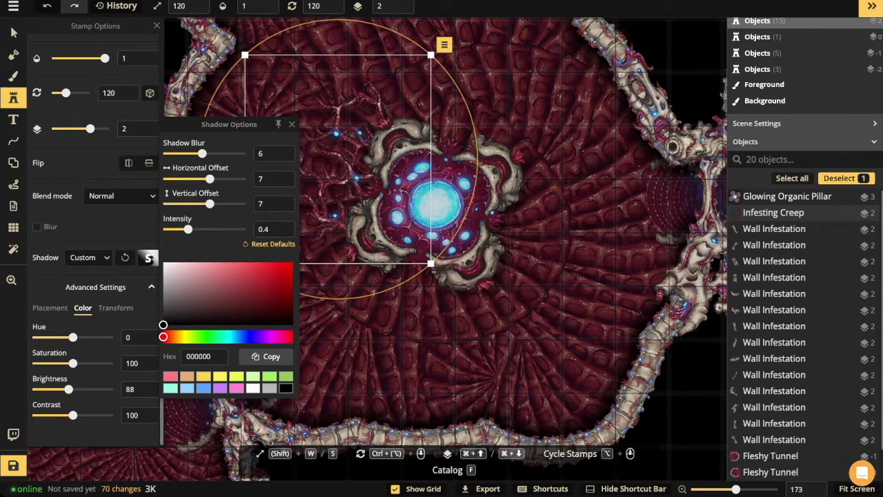
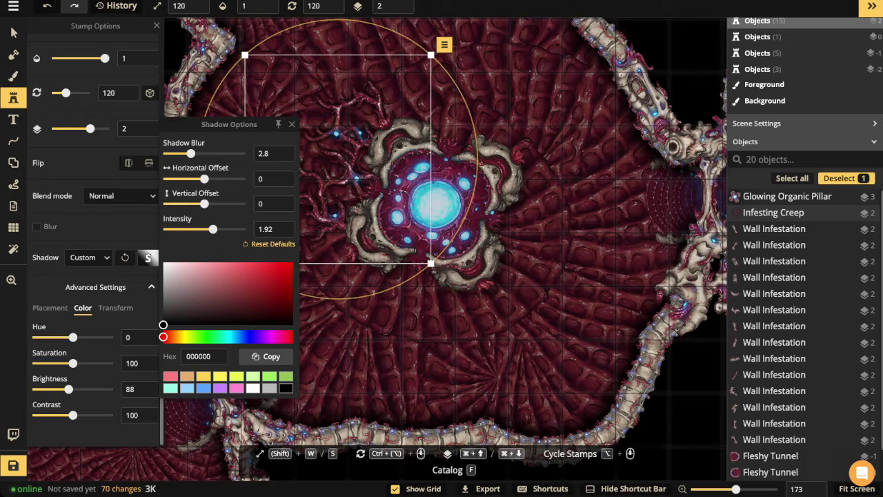
- Turn the Infesting Creep to a rotation of 105° and fit it against the pillar's left side
scroll(353, 123, down, 5)
scroll(353, 123, down, 3)
drag(353, 123, 348, 145)
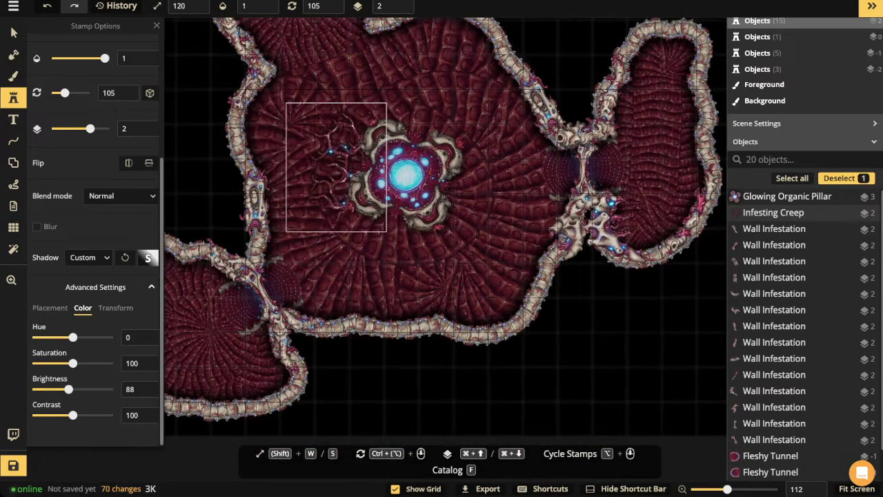
scroll(383, 116, down, 1)
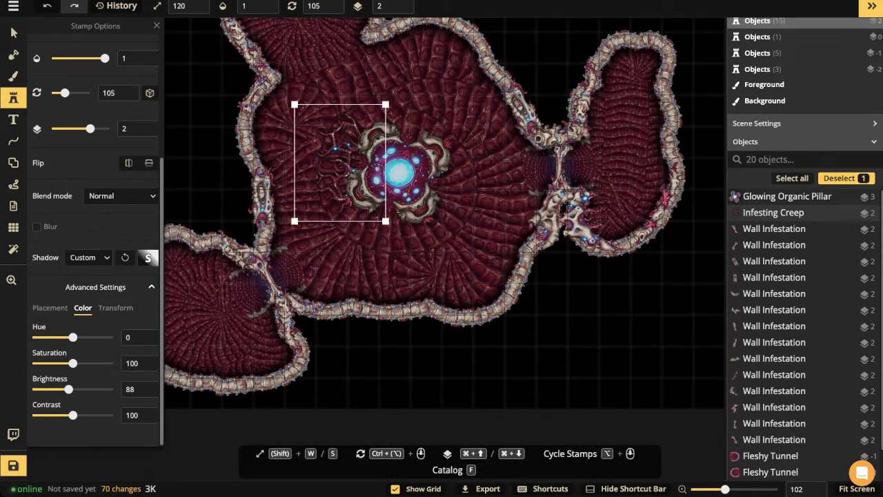
- Add two Infesting Creep stamps of size 140 around the pillar: one below it rotated 15°, one to its right rotated 285°
click(398, 246)
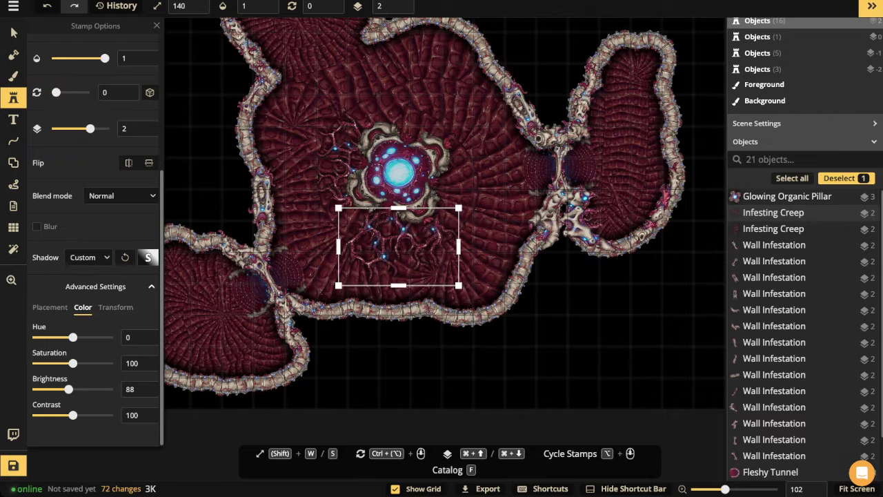
scroll(398, 246, up, 1)
drag(398, 246, 384, 233)
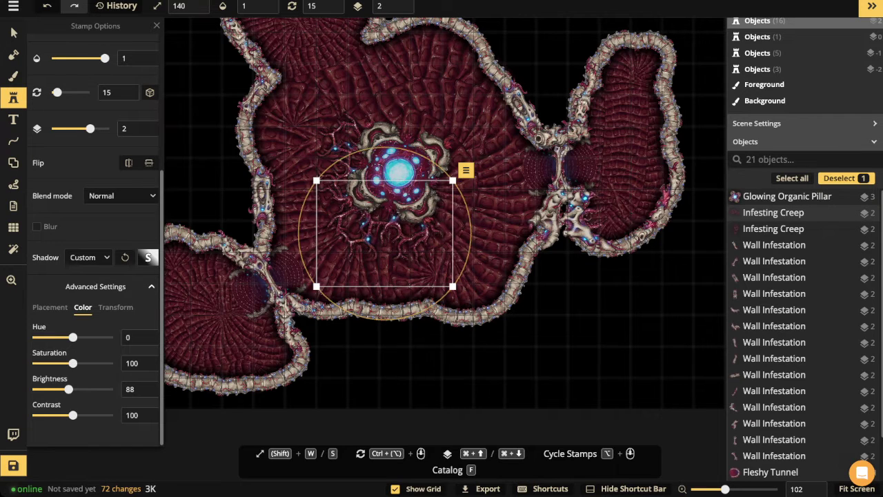
click(467, 187)
scroll(467, 187, down, 6)
drag(468, 187, 464, 192)
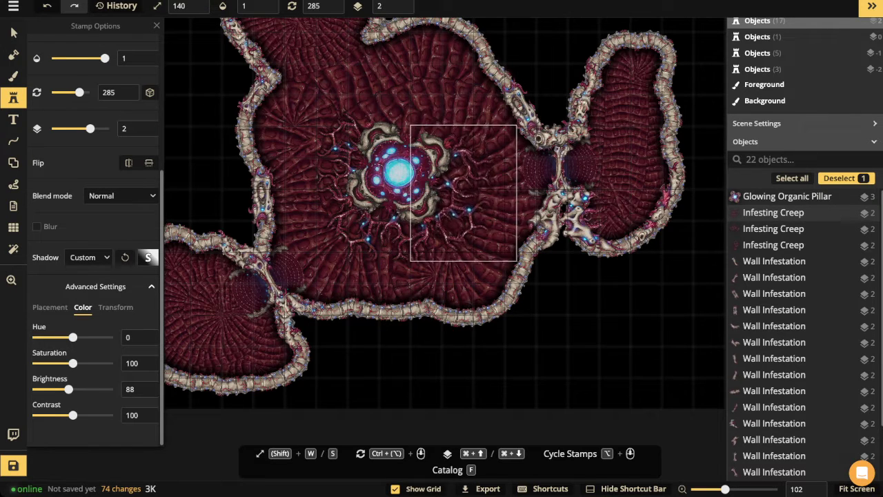
- Add an Infesting Creep stamp of size 140, rotated 195°, against the pillar's upper side
scroll(464, 193, down, 5)
click(464, 193)
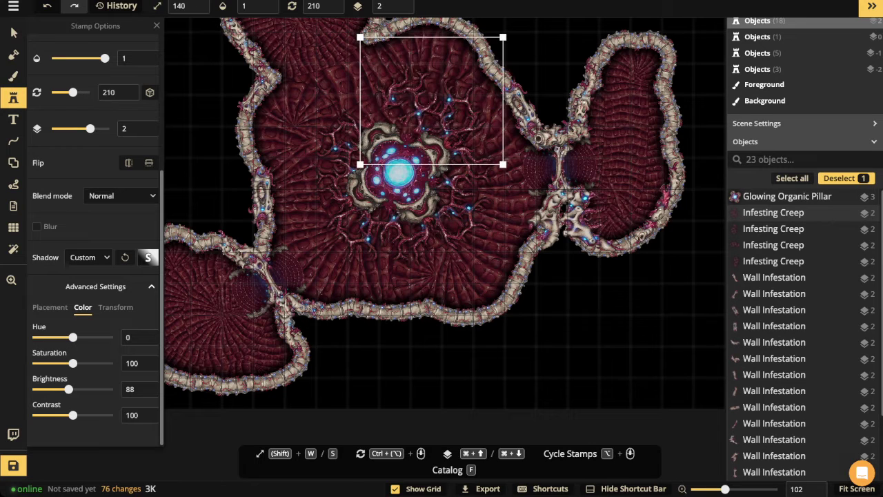
scroll(422, 110, down, 1)
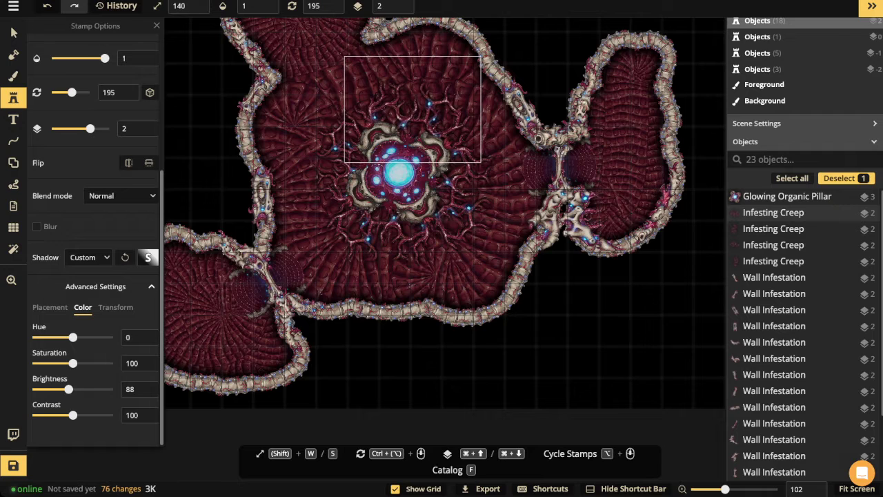
drag(413, 109, 412, 107)
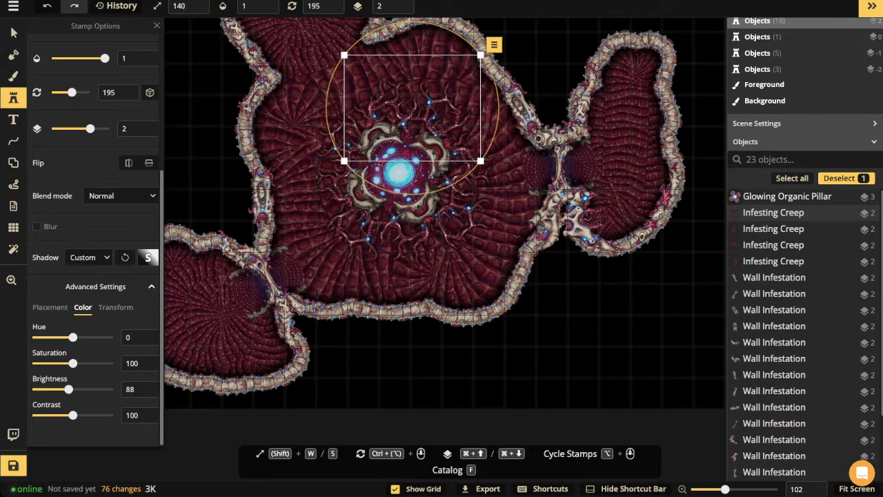
- Choose the third Eye stamp variant from the Slimiens Horrificus catalog and set it to size 50 on layer 3
click(13, 97)
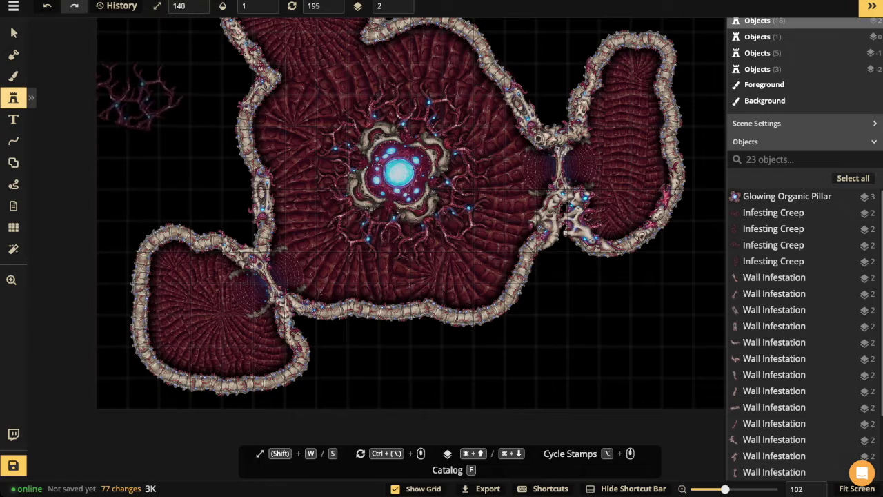
click(13, 97)
click(59, 73)
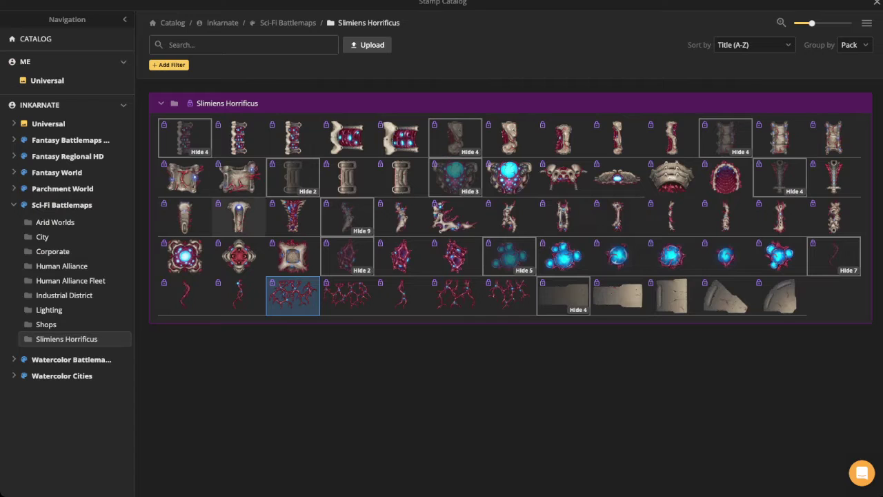
click(617, 177)
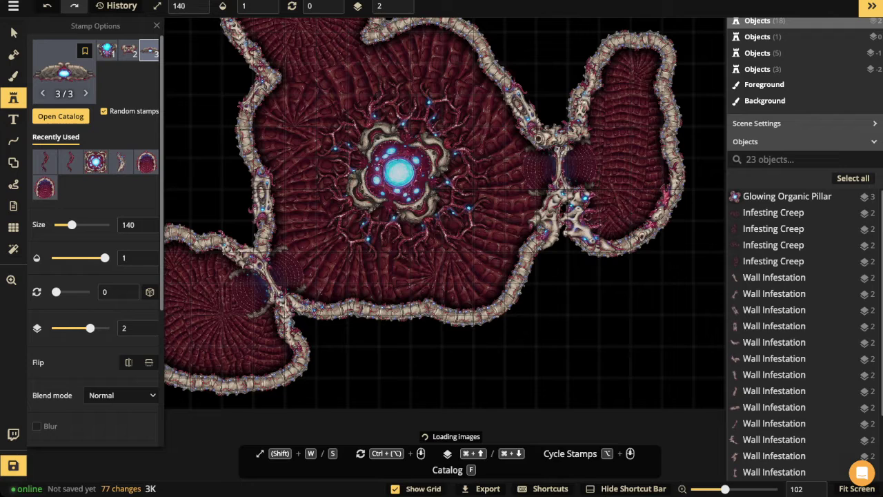
scroll(390, 136, up, 3)
key(s)
key(s)
key(s)
key(s)
key(s)
key(s)
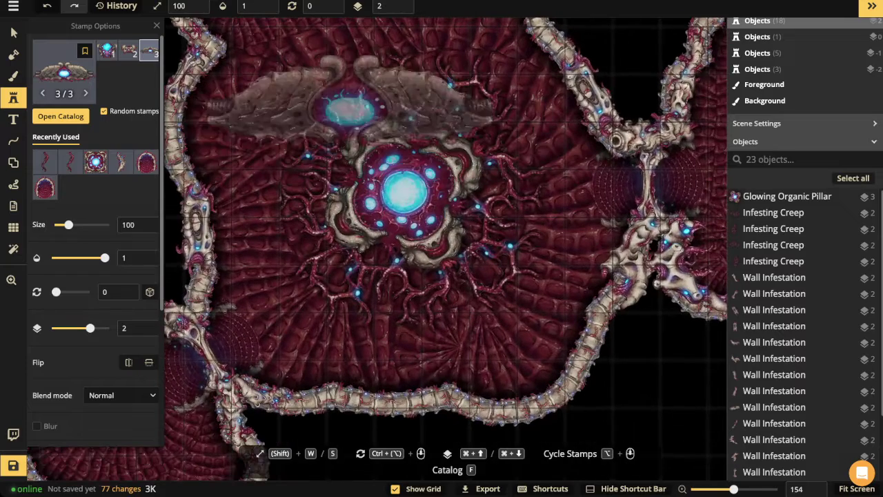
click(401, 2)
key(s)
key(s)
key(s)
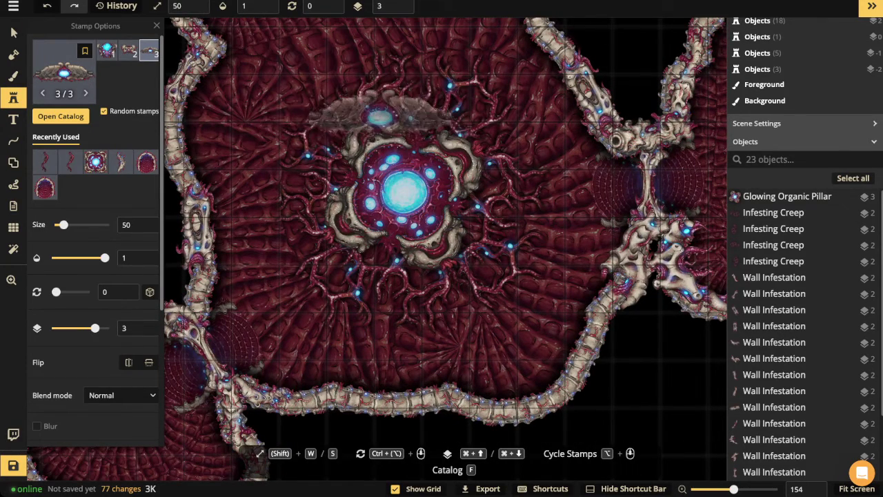
- Place the Eye against the pillar's upper-left side, with its size reduced to 40 and its rotation set to 340°
scroll(377, 121, up, 1)
click(373, 126)
key(s)
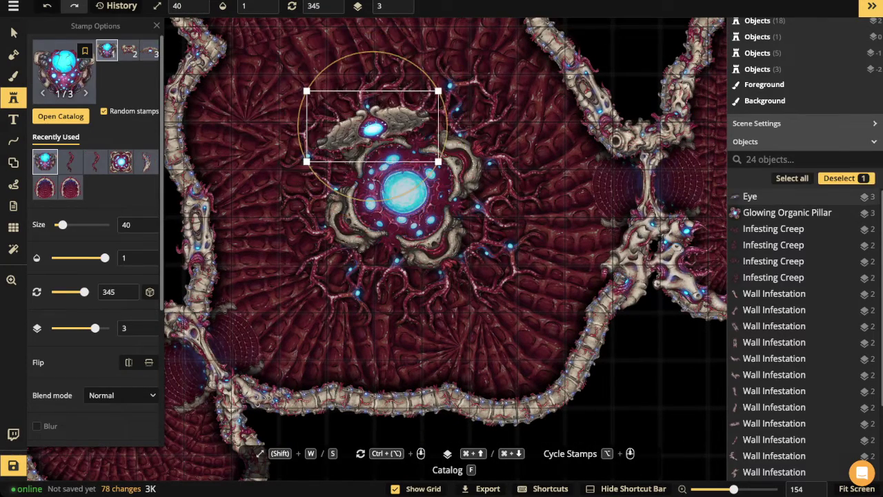
drag(373, 126, 373, 129)
drag(331, 193, 338, 196)
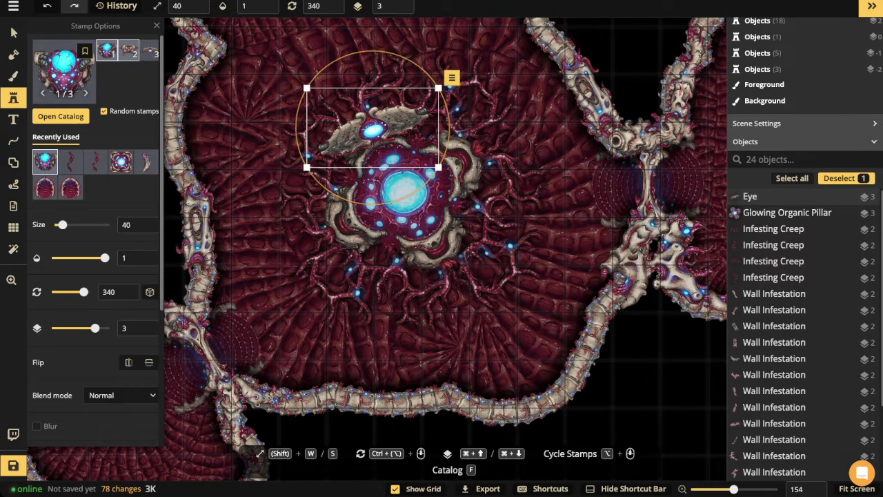
- Ring the pillar with three more Eye stamps of the same variant and size 40: left at 250°, below at 160° and right at 70°
click(149, 51)
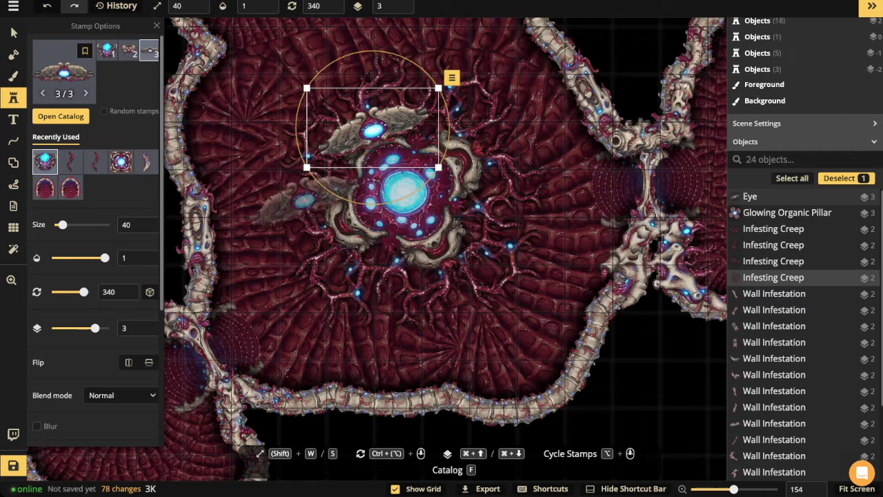
scroll(317, 212, down, 2)
scroll(326, 207, up, 1)
scroll(326, 207, up, 1)
scroll(319, 200, down, 6)
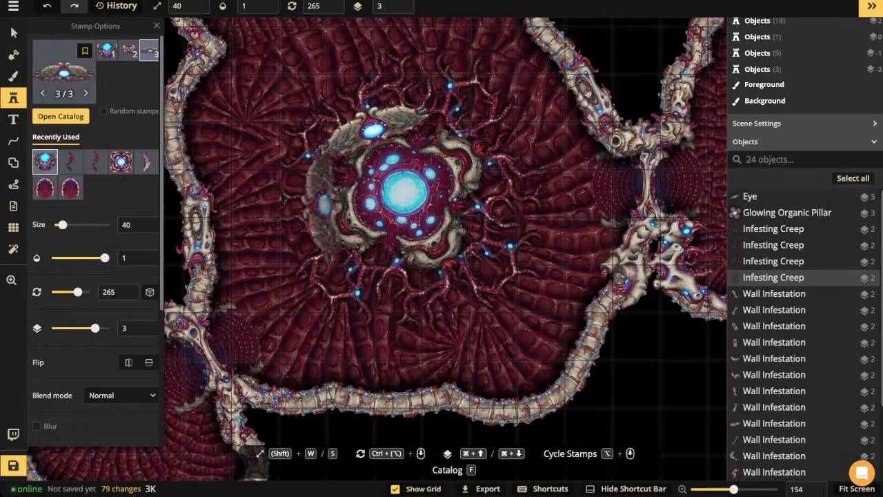
click(338, 221)
ctrl+alt+scroll(434, 249, down, 18)
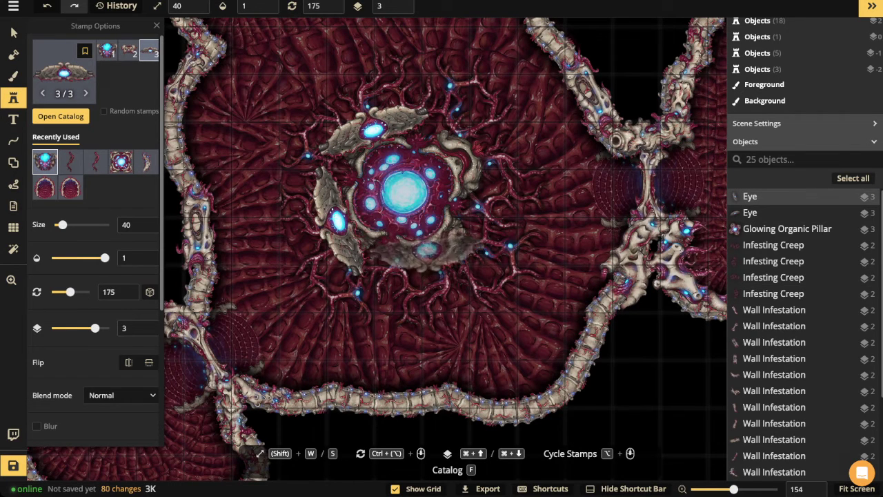
click(439, 251)
ctrl+alt+scroll(452, 200, down, 18)
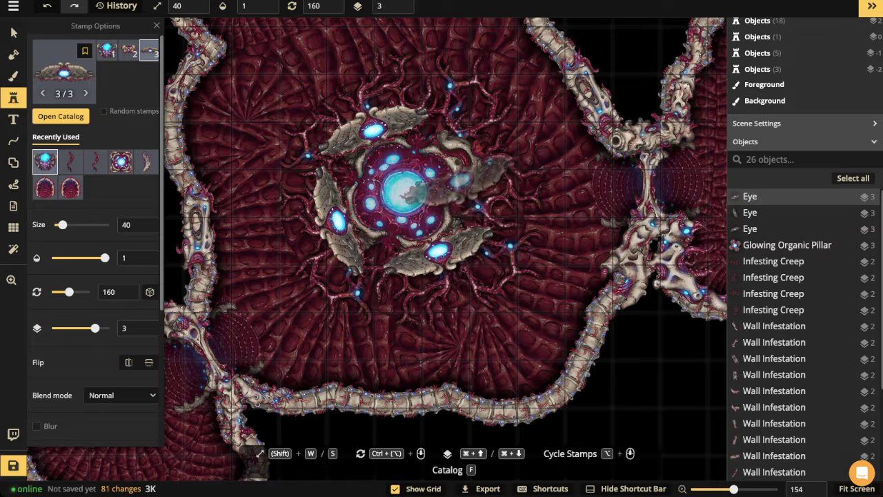
click(468, 158)
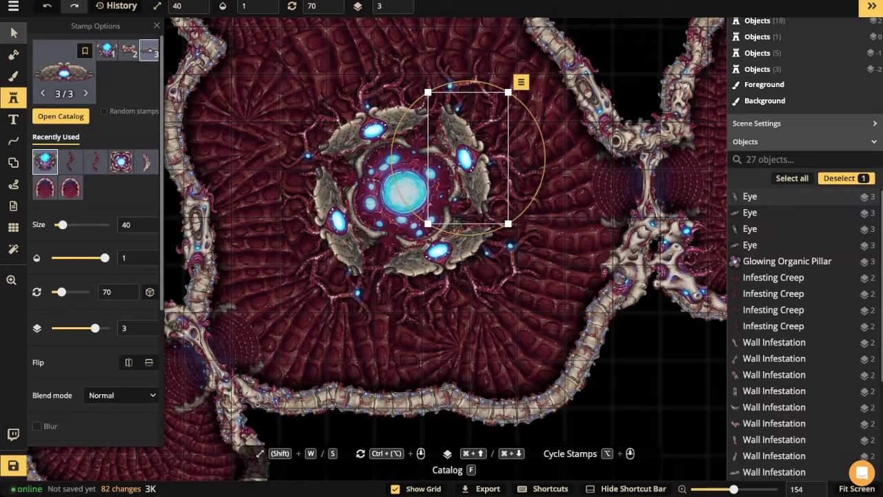
- Give all four Eyes a custom object shadow with blur 19, zero offsets and intensity 1.96
click(14, 32)
shift+click(373, 129)
shift+click(338, 221)
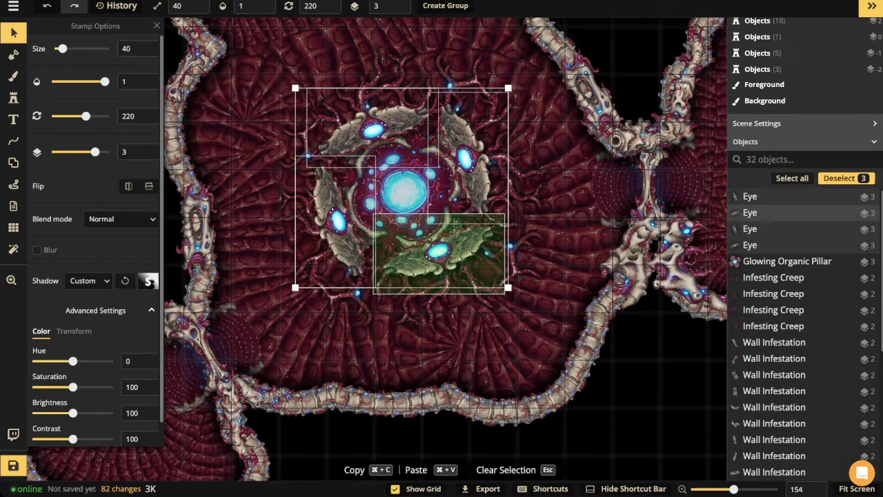
shift+click(437, 252)
click(89, 280)
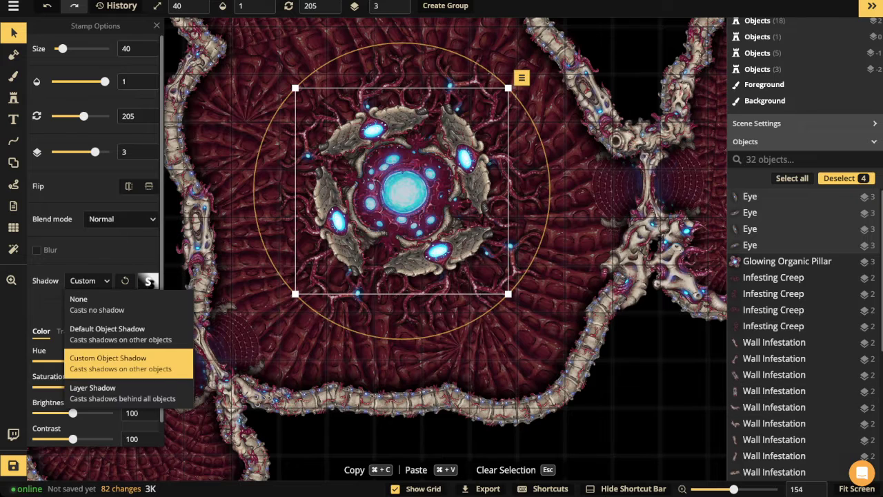
click(120, 362)
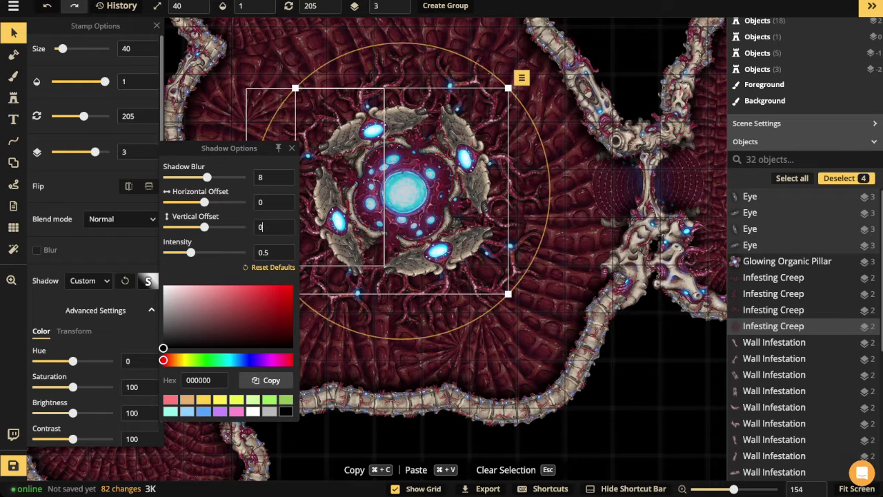
click(261, 227)
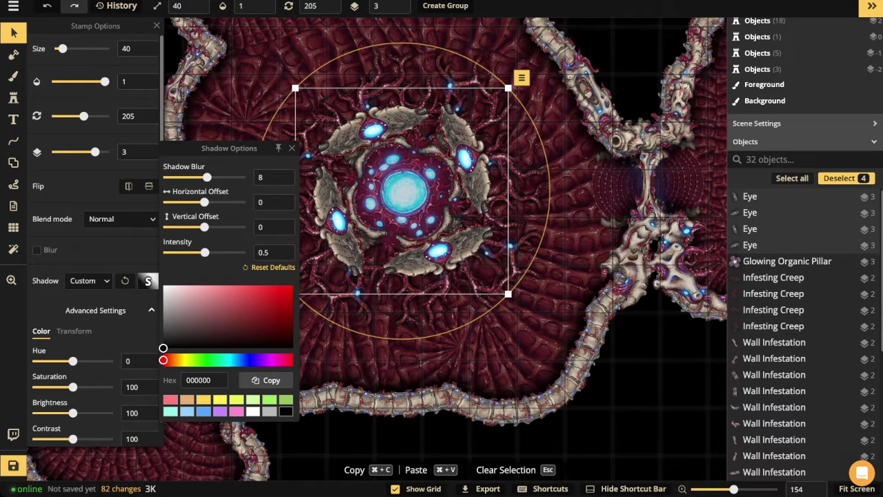
drag(207, 177, 219, 178)
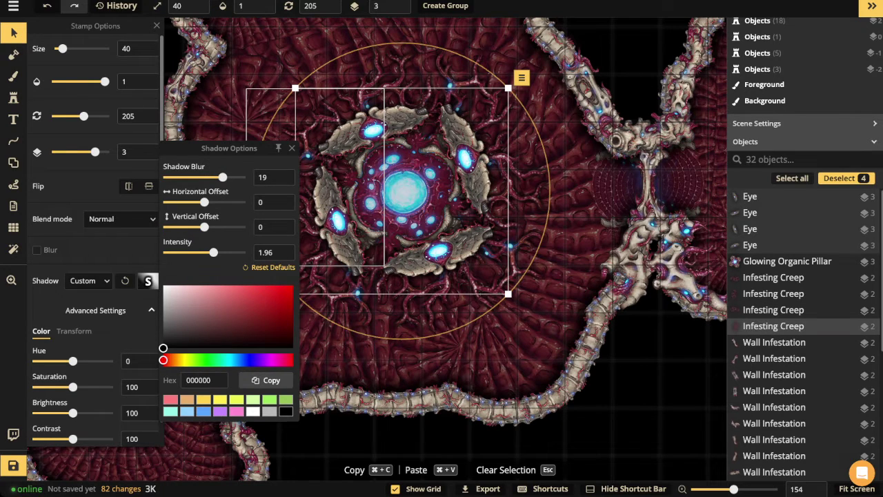
- Nudge the Eye on the pillar's left side slightly outward, leaving it at a rotation of 250°
click(338, 221)
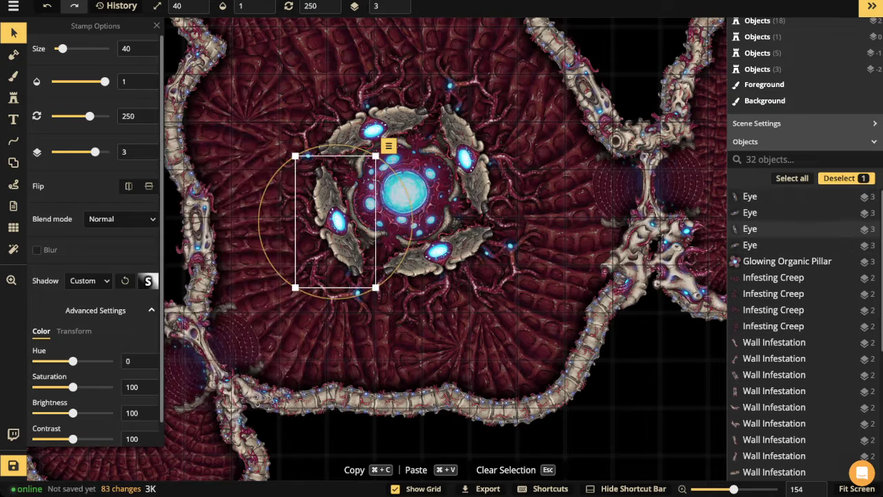
drag(89, 116, 65, 116)
drag(360, 217, 353, 218)
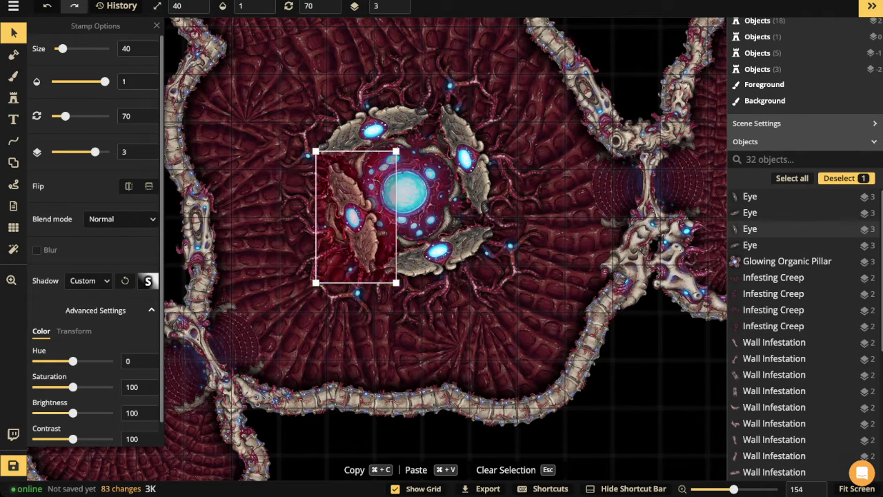
drag(64, 116, 89, 116)
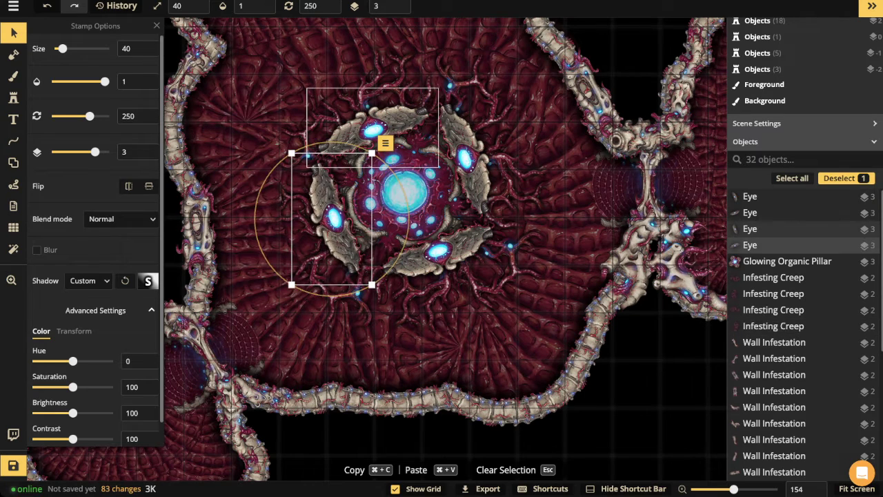
key(Escape)
- Choose the Glowing Spawn stamps from the catalog and set their size to 140
scroll(345, 120, down, 4)
drag(384, 207, 382, 274)
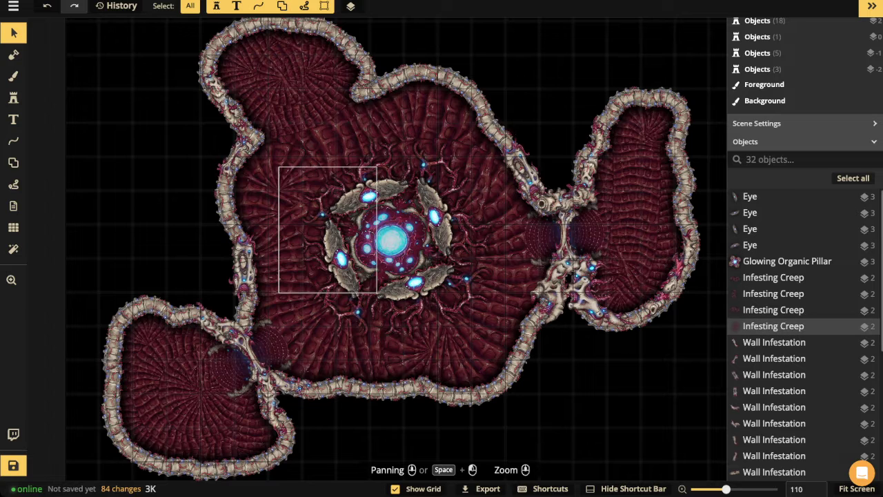
click(14, 98)
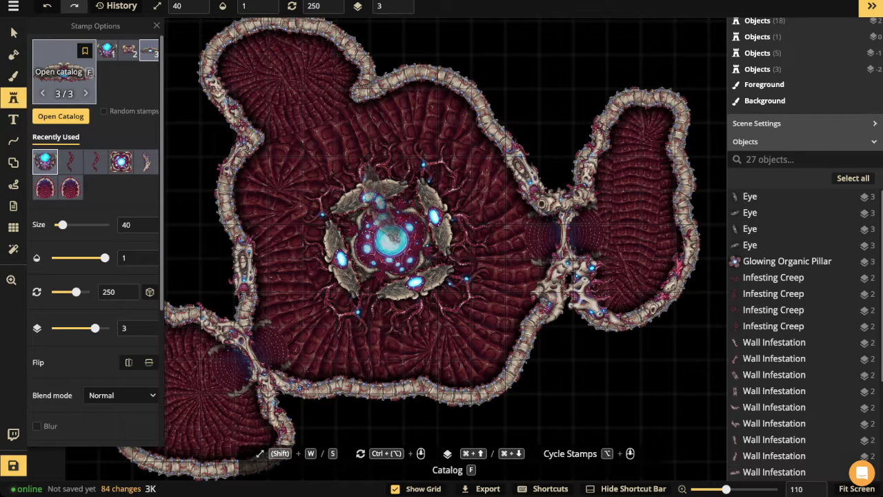
click(63, 63)
click(563, 256)
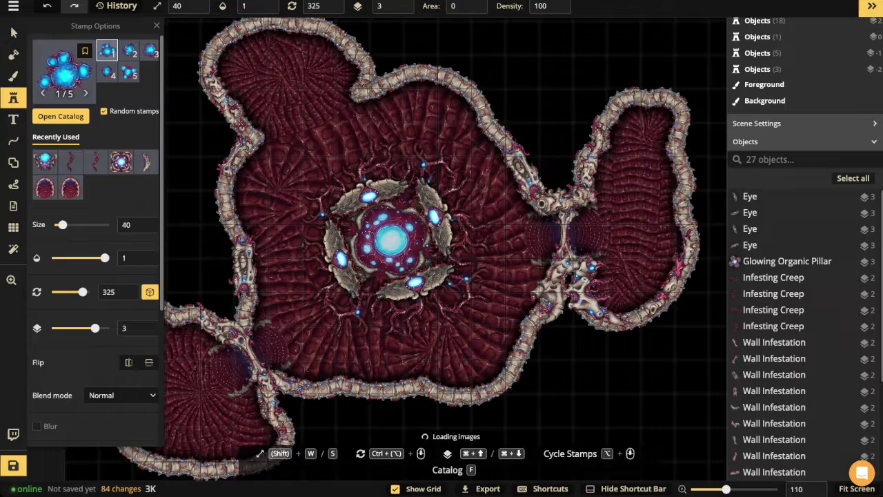
scroll(286, 175, up, 3)
shift+scroll(252, 193, up, 7)
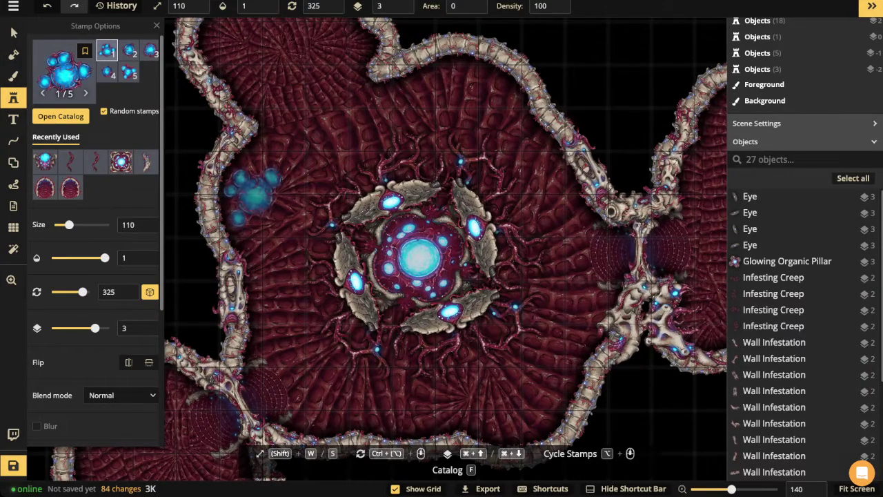
key(space)
drag(252, 197, 306, 134)
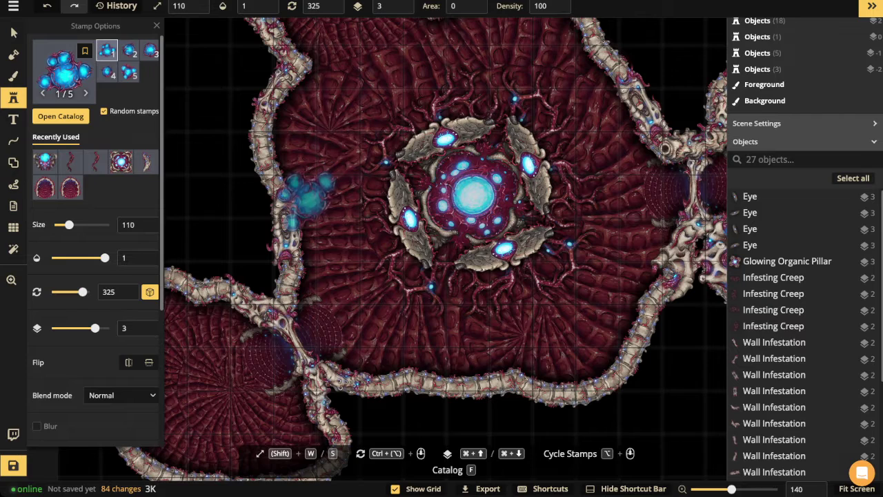
key(w)
key(w)
key(w)
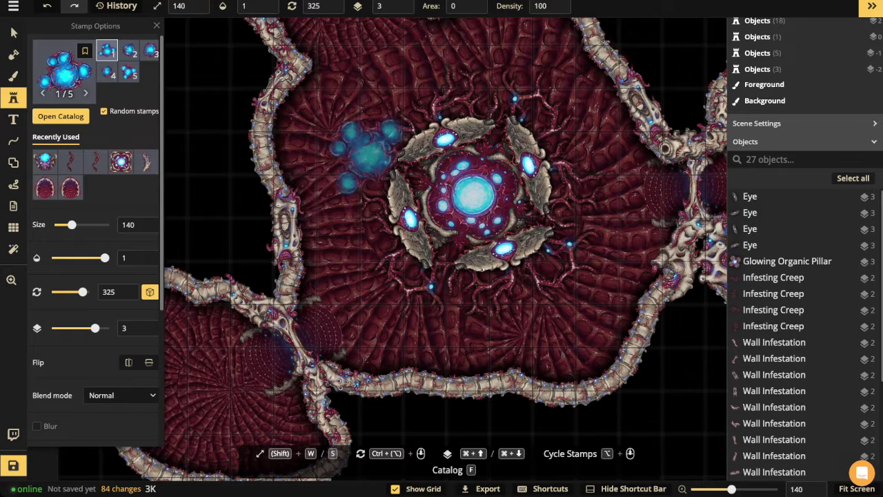
- Place a Glowing Spawn rotated 205° on the main chamber's upper wall and align it with the wall's curve
key(space)
drag(377, 248, 318, 162)
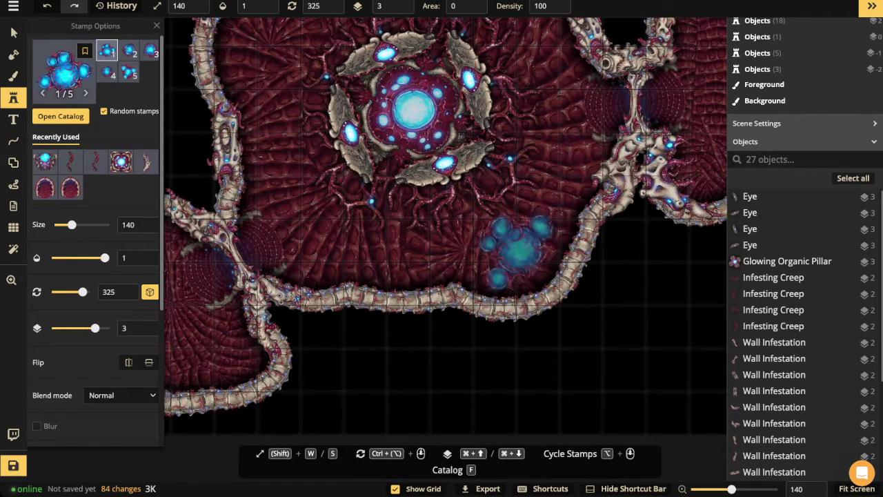
key(space)
drag(448, 170, 453, 295)
key(space)
drag(453, 58, 401, 123)
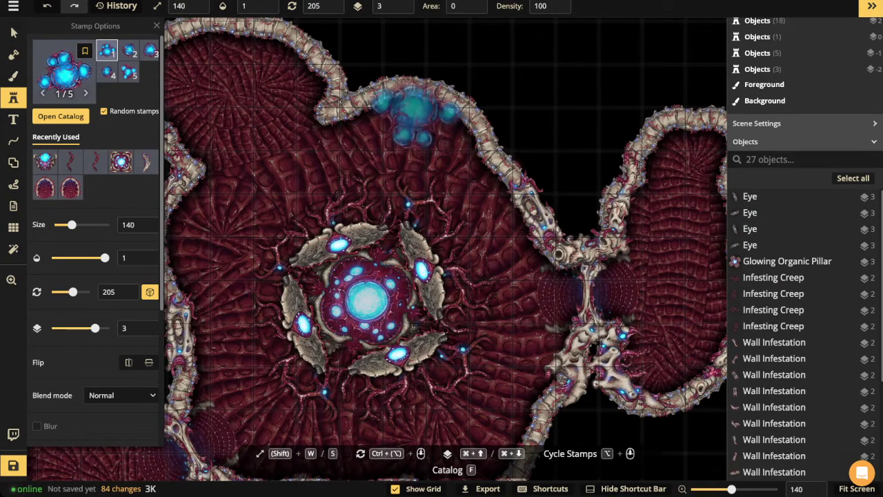
click(414, 111)
click(13, 32)
click(414, 111)
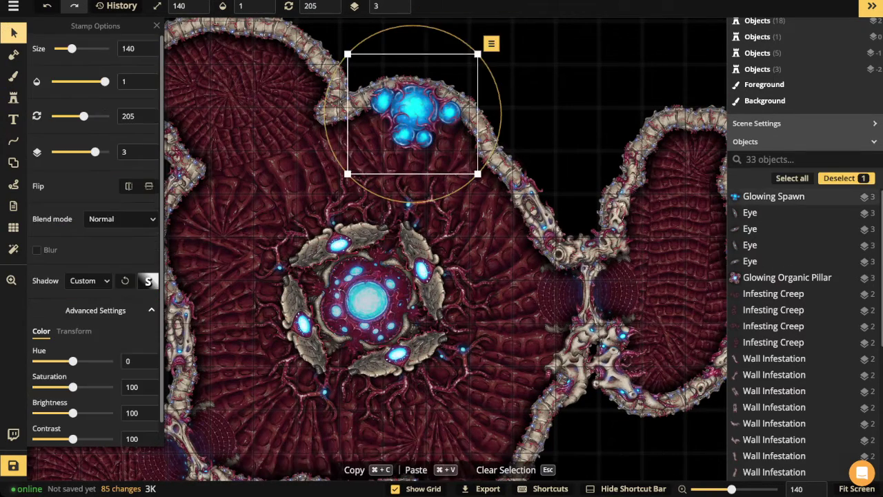
drag(414, 111, 413, 107)
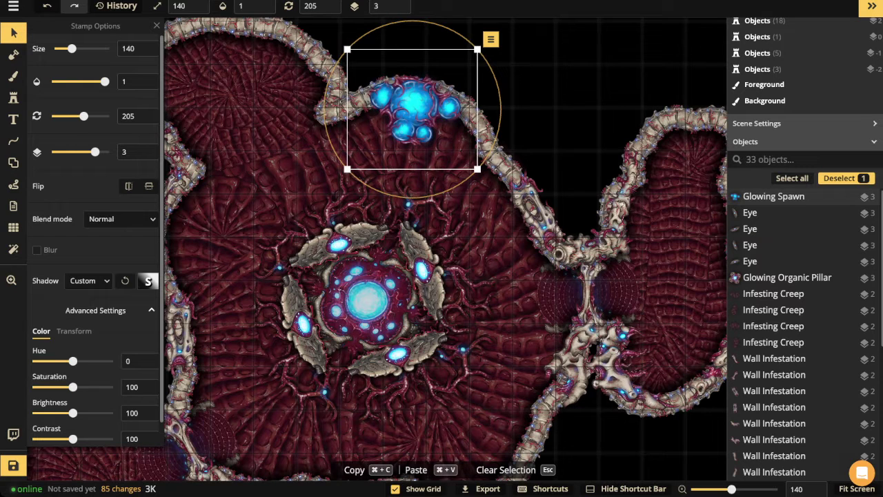
- Move the Glowing Spawn to layer -1, shift it down so it emerges from under the wall, and enlarge it to size 150
click(398, 10)
click(397, 10)
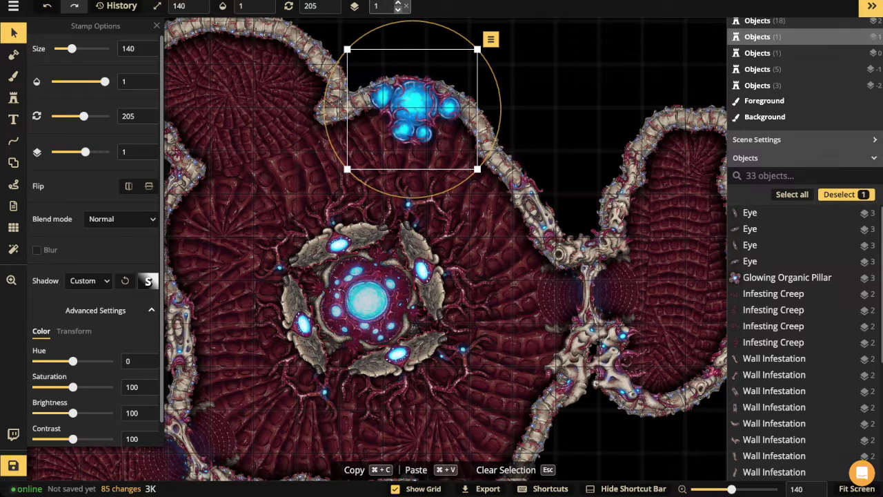
click(397, 10)
click(398, 9)
drag(413, 118, 411, 139)
key(])
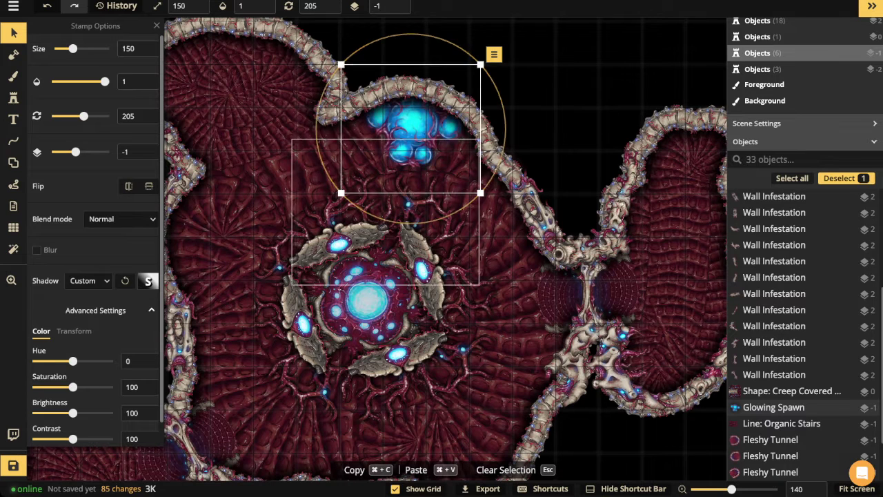
- Duplicate an Infesting Creep from beside the pillar and place the copy below the Glowing Spawn at the main chamber's upper wall
click(339, 245)
key(Escape)
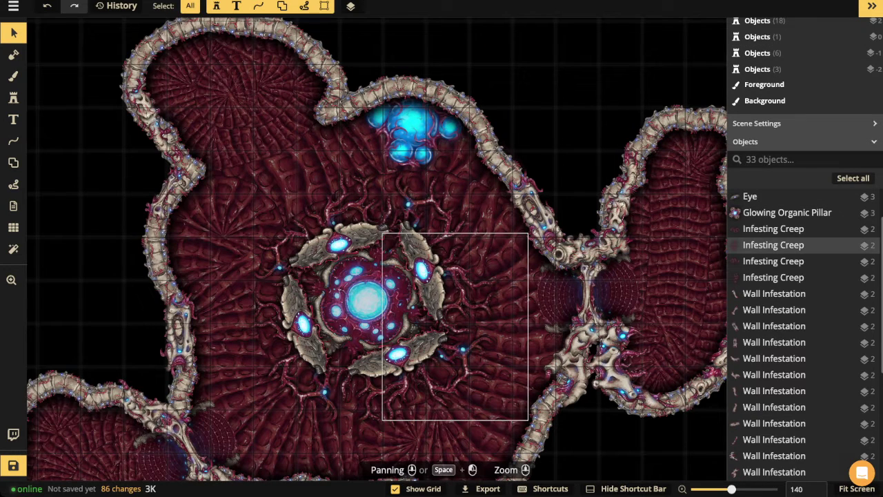
click(466, 319)
key(super+c)
key(super+v)
key(period)
key(period)
key(period)
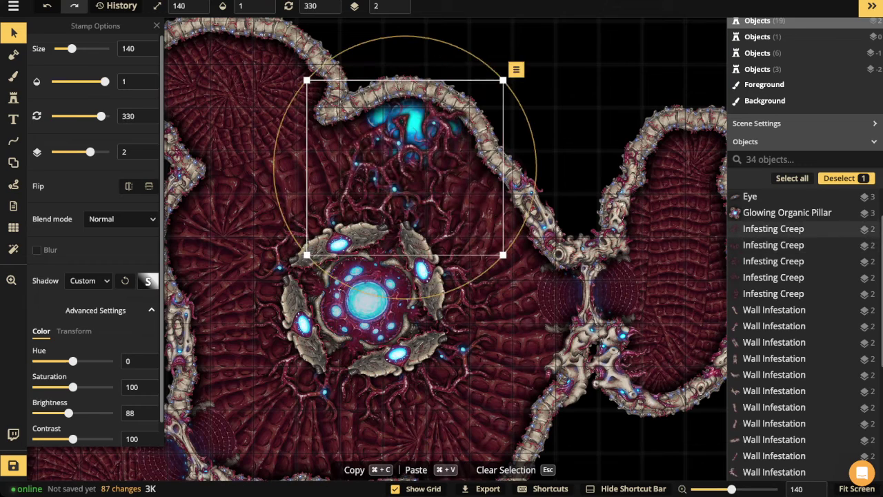
- Lower the copied Infesting Creep to layer -2, rotate it to 15°, and shift it slightly up and left beneath the Glowing Spawn
key(Page_Down)
key(period)
key(period)
key(period)
key(period)
key(comma)
key(comma)
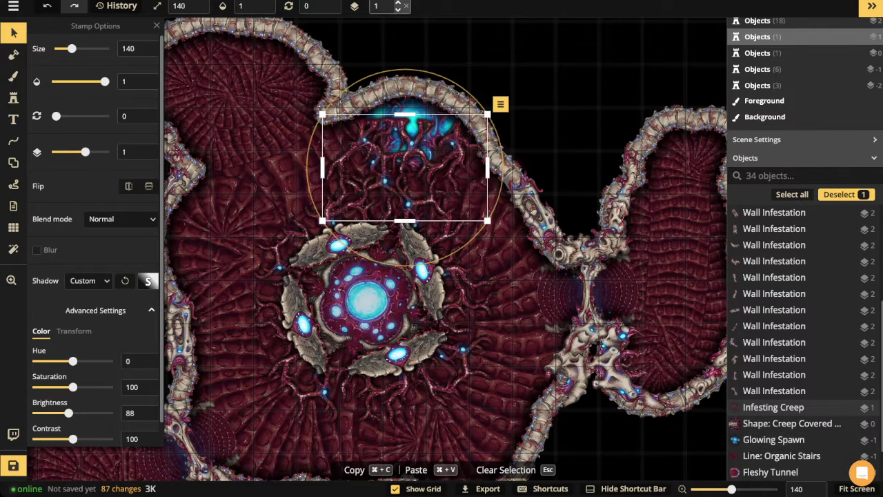
key(bracketleft)
key(bracketleft)
key(bracketleft)
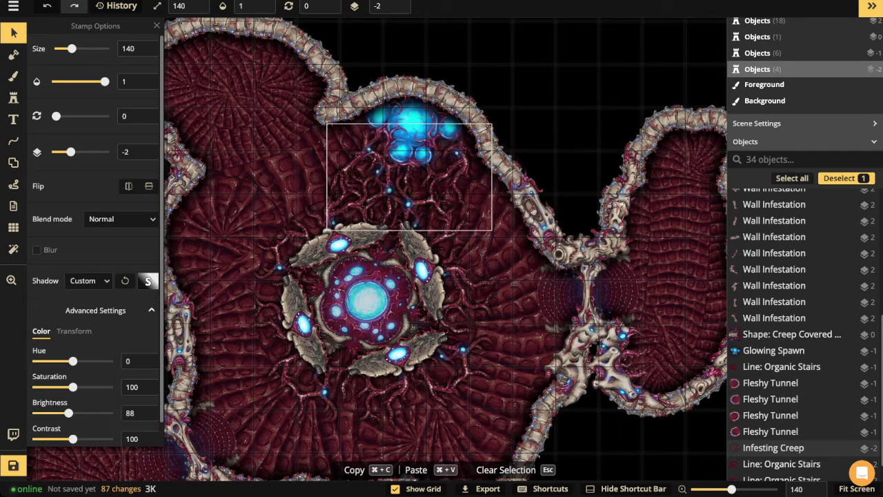
key(period)
drag(388, 186, 373, 178)
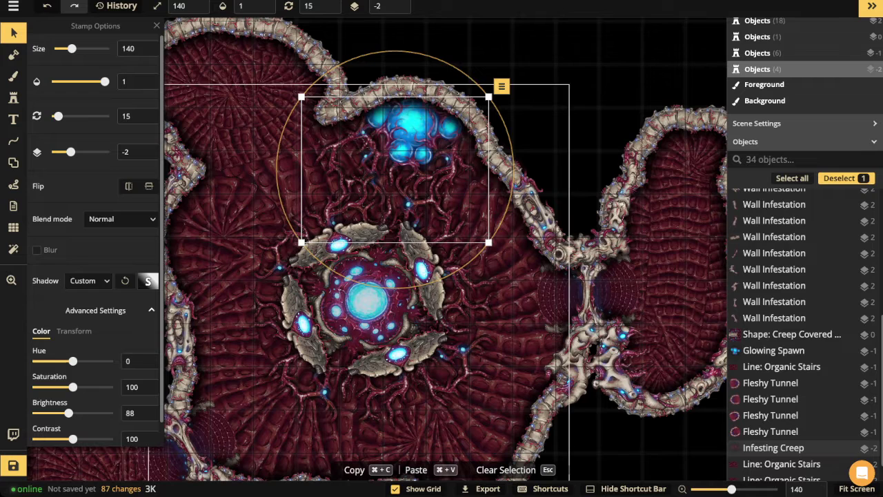
- Stamp a single-orb Glowing Spawn at size 150, layer 3 and rotation 19° on the upper wall, just above-left of the existing cluster
click(410, 128)
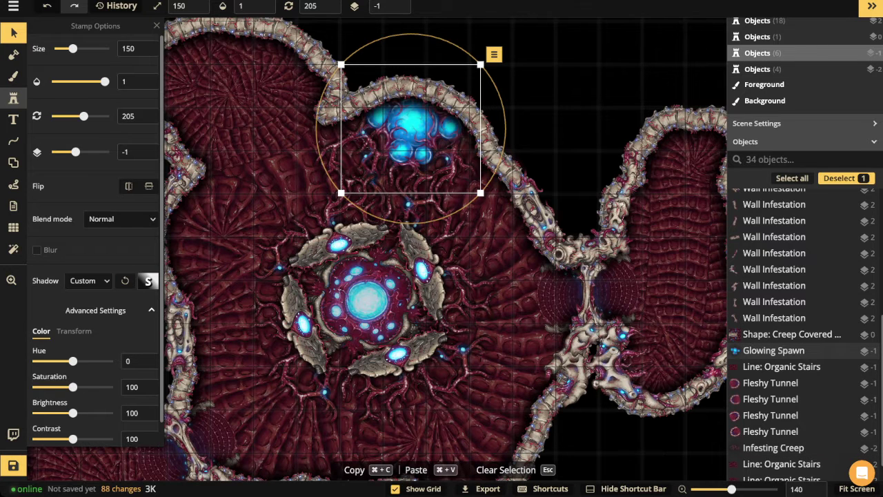
key(s)
scroll(376, 202, down, 3)
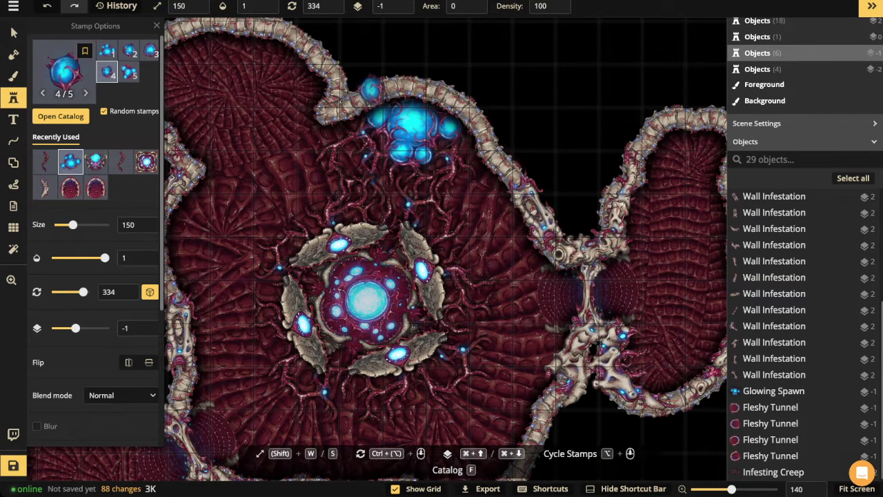
click(402, 3)
click(402, 3)
click(402, 4)
click(402, 4)
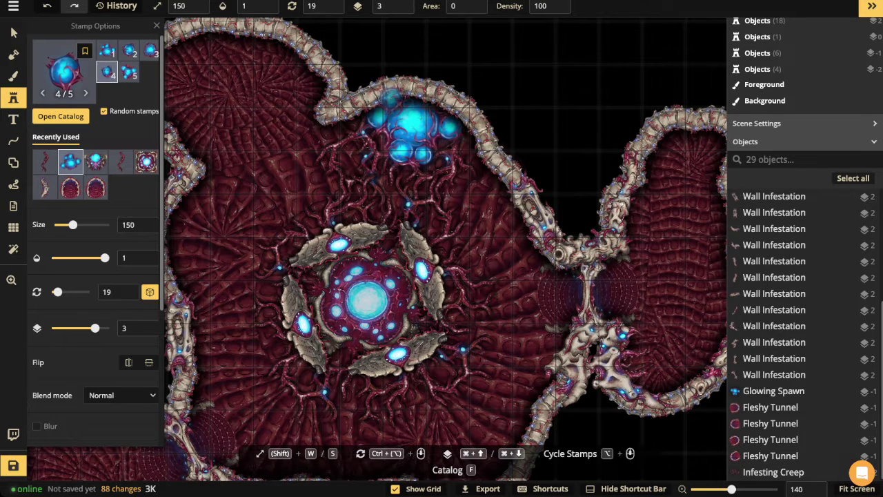
click(408, 117)
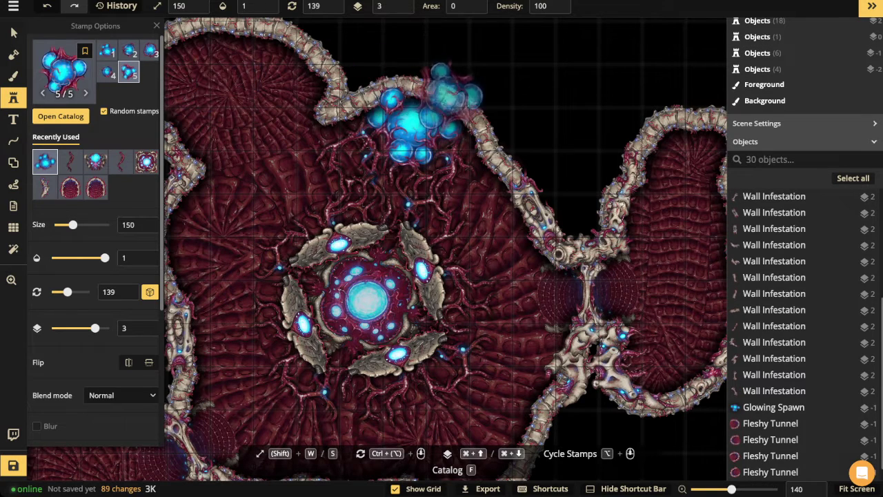
- Stamp another Glowing Spawn, variant 3, at size 120 and rotation 64° on the upper wall, above-right of the existing cluster
scroll(428, 87, up, 5)
scroll(434, 86, up, 2)
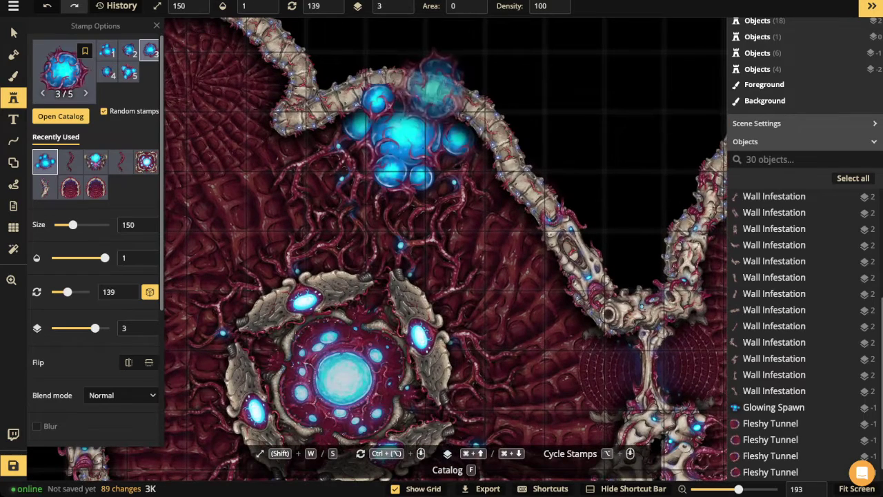
scroll(434, 88, down, 5)
key(s)
key(s)
key(s)
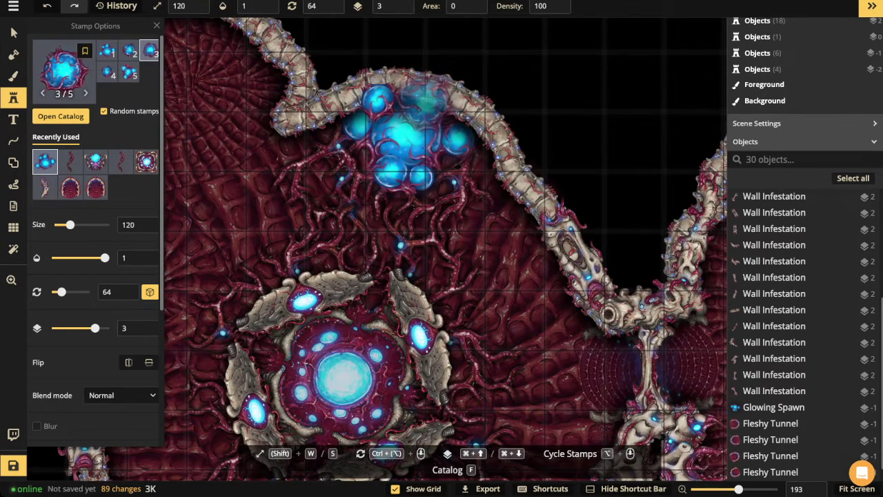
click(429, 101)
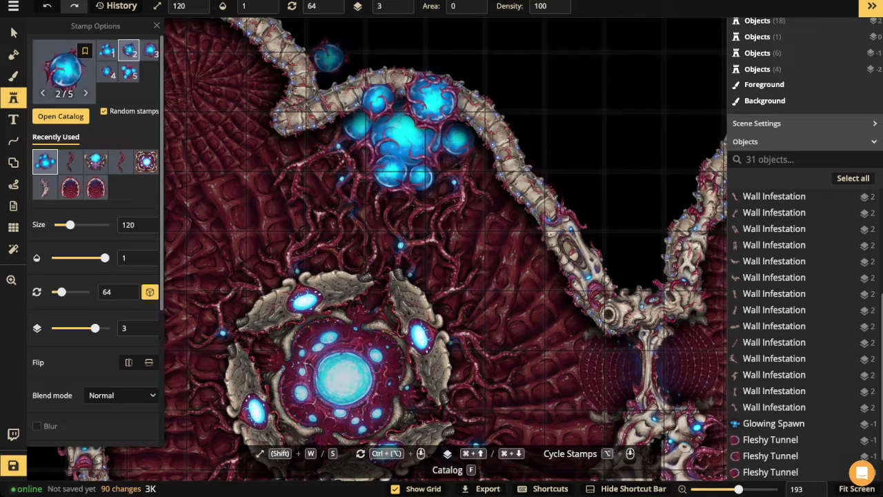
- Place the fifth Glowing Spawn variant at size 180, rotation 319 and layer -1 in the main chamber's lower-right corner
scroll(559, 47, down, 5)
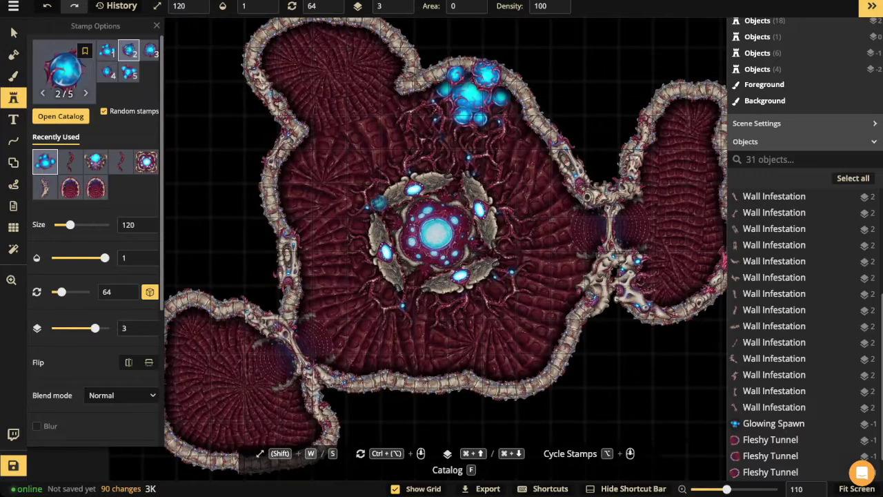
click(129, 72)
click(322, 209)
drag(328, 219, 320, 175)
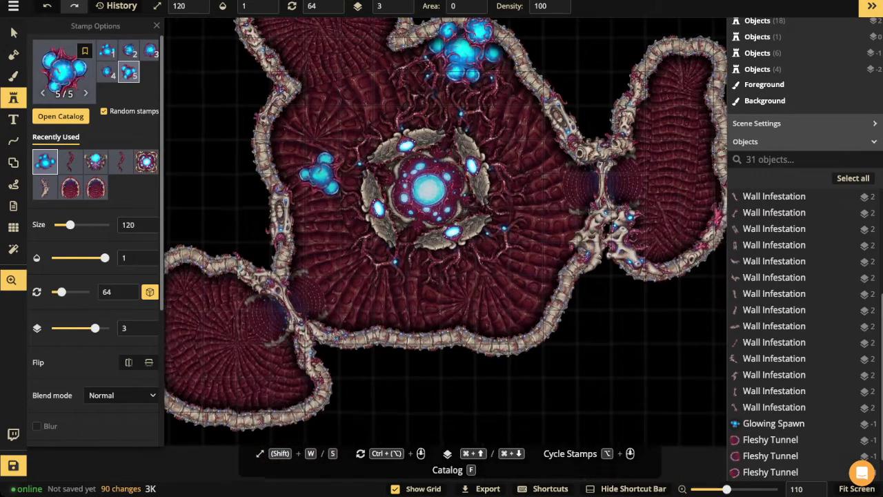
double_click(401, 9)
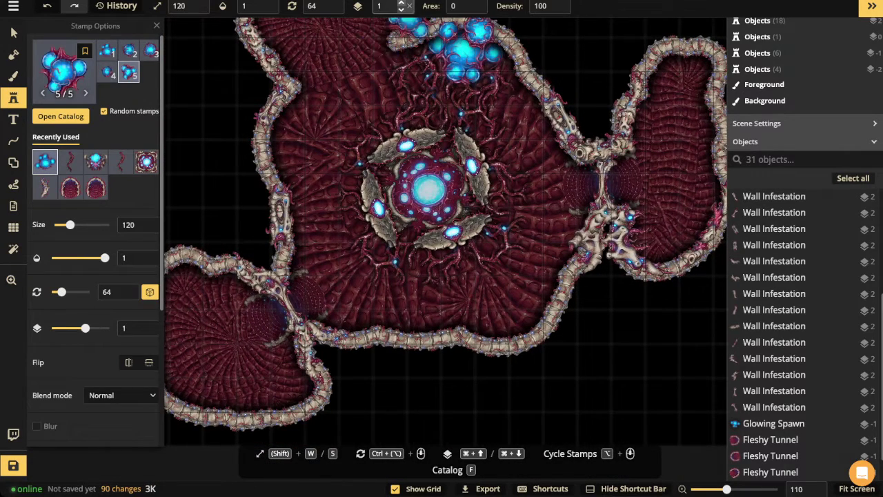
click(401, 9)
click(401, 9)
key(w)
key(w)
key(w)
key(w)
key(w)
key(w)
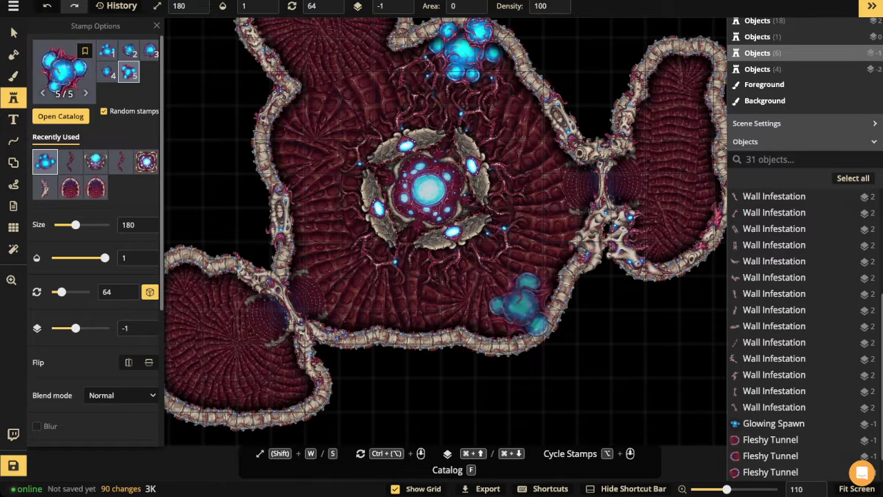
scroll(521, 310, up, 10)
scroll(514, 317, up, 6)
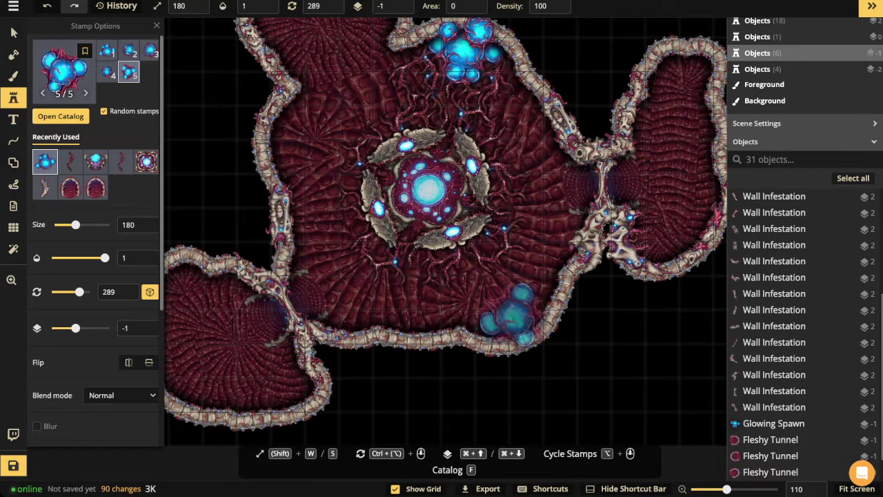
scroll(514, 318, down, 3)
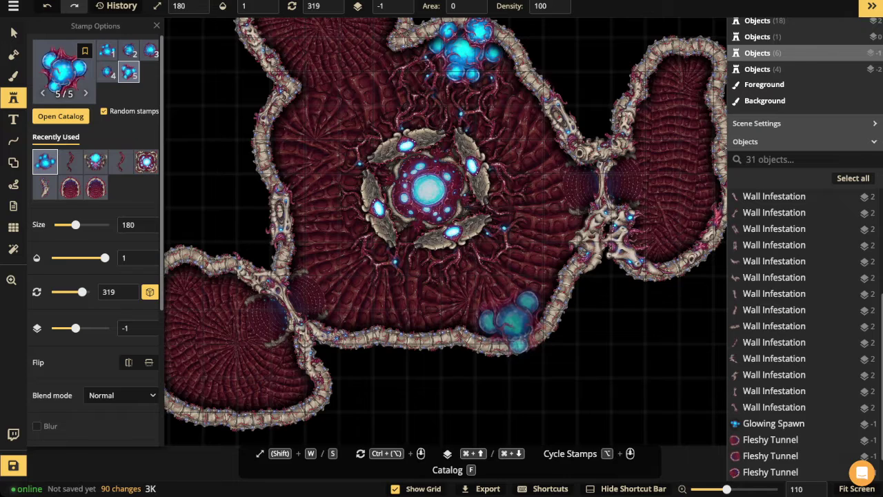
click(514, 318)
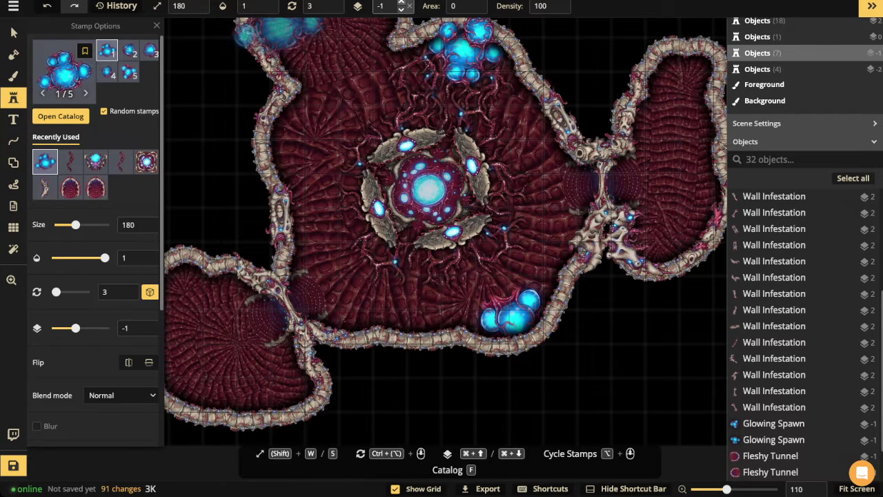
- Place a smaller fifth-variant Glowing Spawn at size 110, rotation 3 and layer 2 over the right side of the lower-right spawn
key(super+Up)
key(super+Up)
key(s)
key(s)
key(s)
key(s)
key(s)
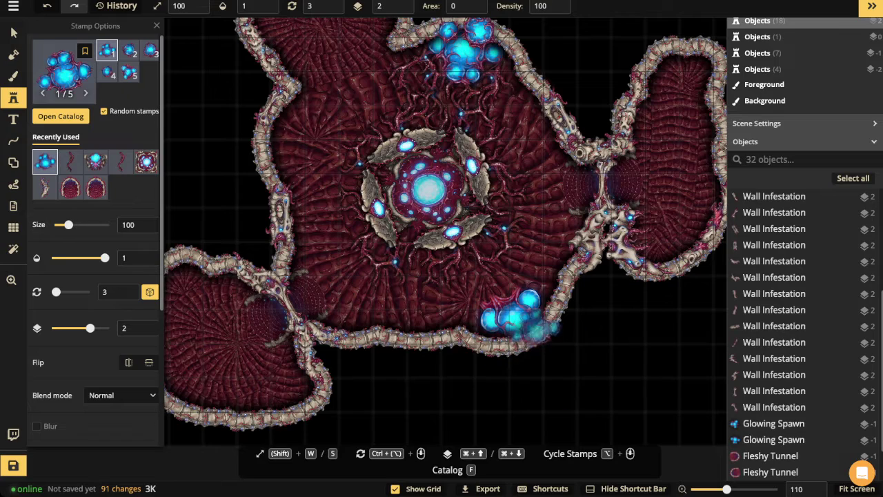
scroll(532, 326, up, 1)
scroll(530, 324, up, 3)
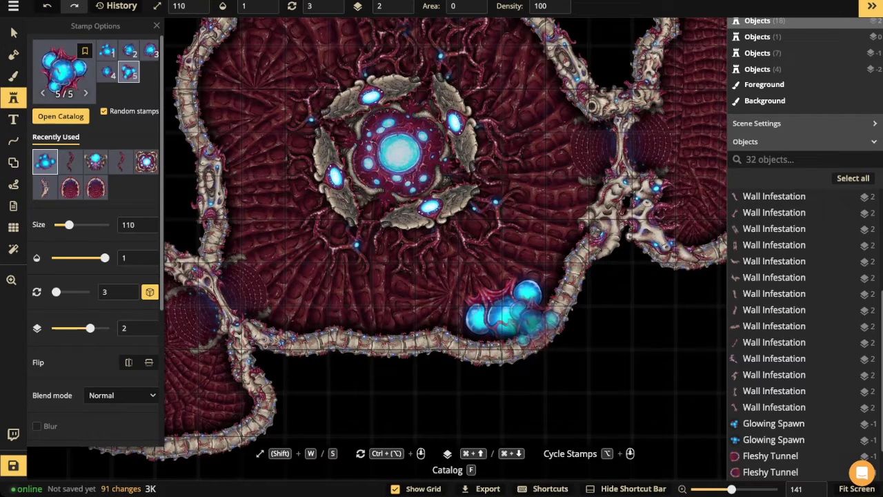
click(537, 325)
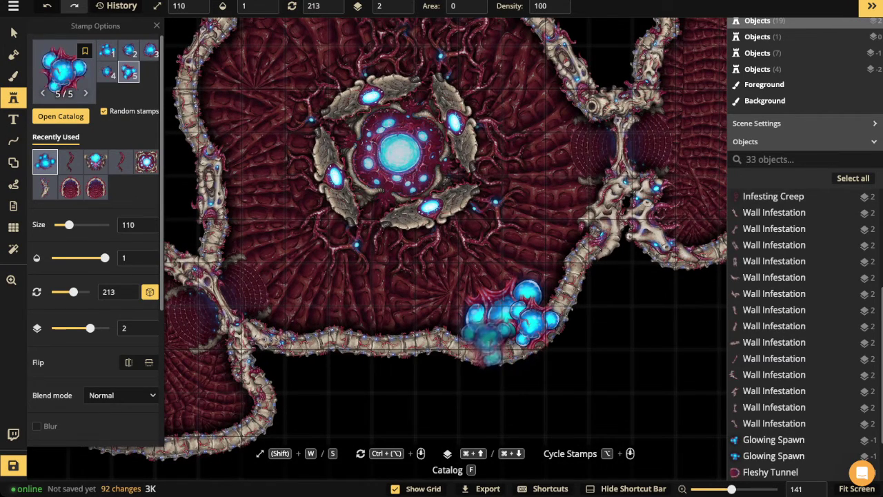
- Place the second Glowing Spawn variant at size 140 on layer 2 at the lower-left edge of the lower-right cluster
scroll(483, 341, down, 1)
scroll(484, 337, down, 1)
key(w)
key(w)
key(w)
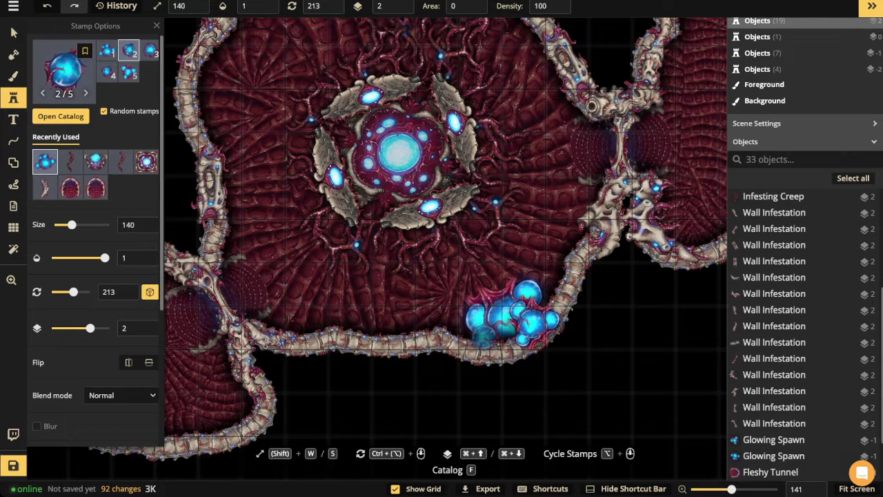
scroll(486, 337, down, 7)
click(487, 338)
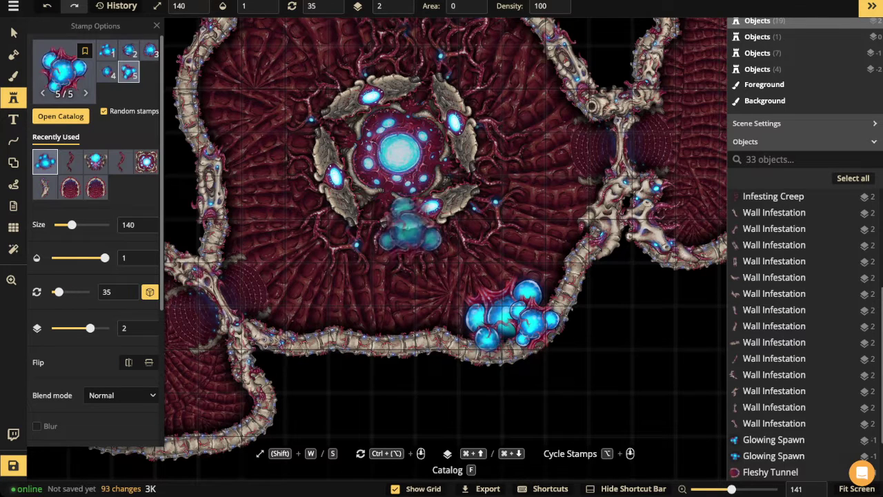
- Place a Glowing Spawn cluster at size 140, rotation 35 and layer 2 just below the central core
scroll(361, 231, down, 2)
click(361, 232)
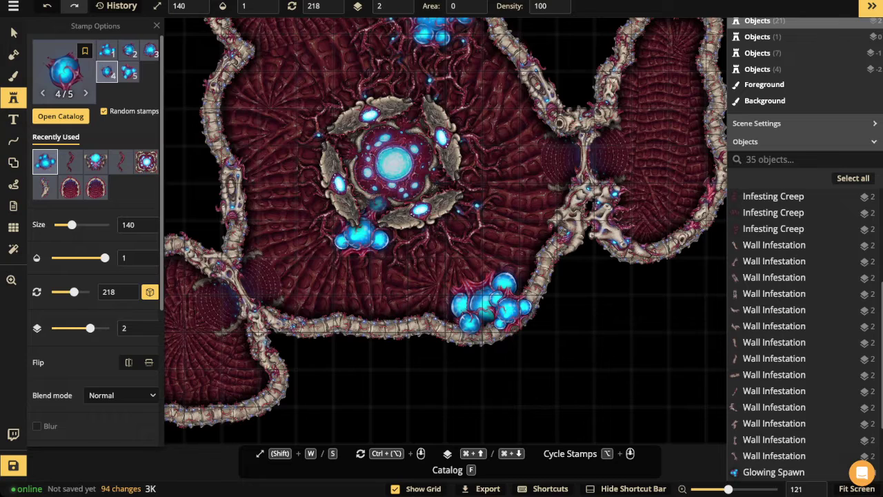
- Copy the layer -2 Infesting Creep below the upper spawn cluster and paste it, rotated, beside the lower-right spawn cluster
click(14, 33)
click(358, 235)
click(422, 52)
key(super+c)
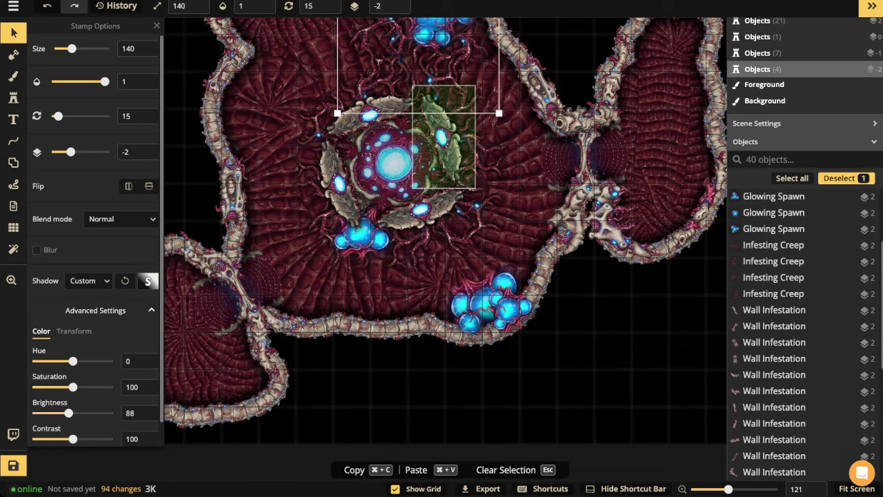
key(super+v)
scroll(443, 231, up, 10)
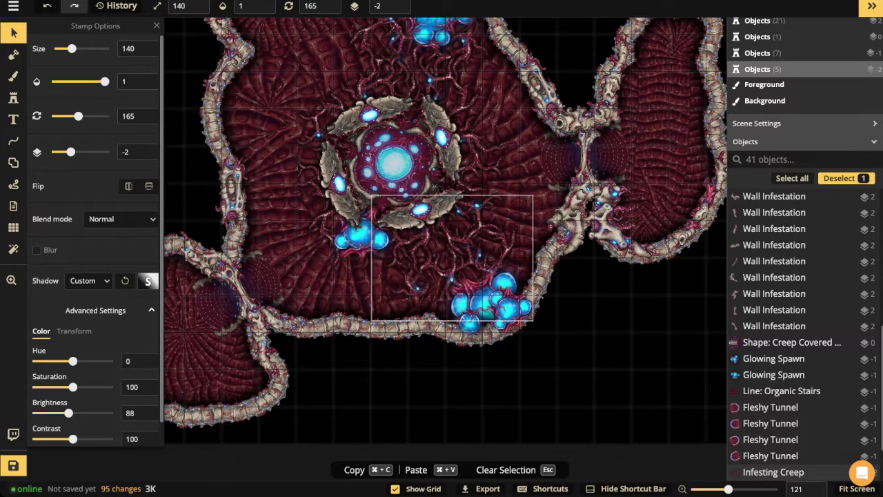
scroll(448, 255, down, 1)
- Lower the brightness of the large layer -1 Glowing Spawn in the lower-right cluster, and set the upper cluster's to 75
click(492, 305)
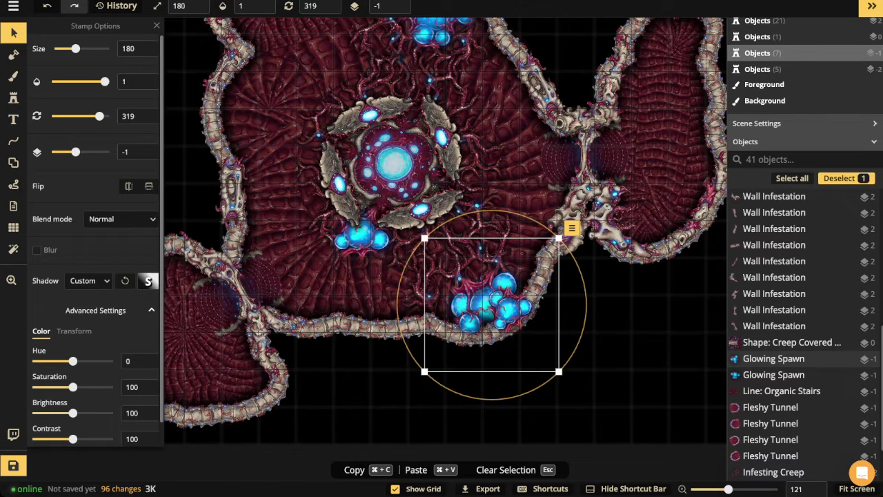
drag(72, 413, 61, 413)
key(space)
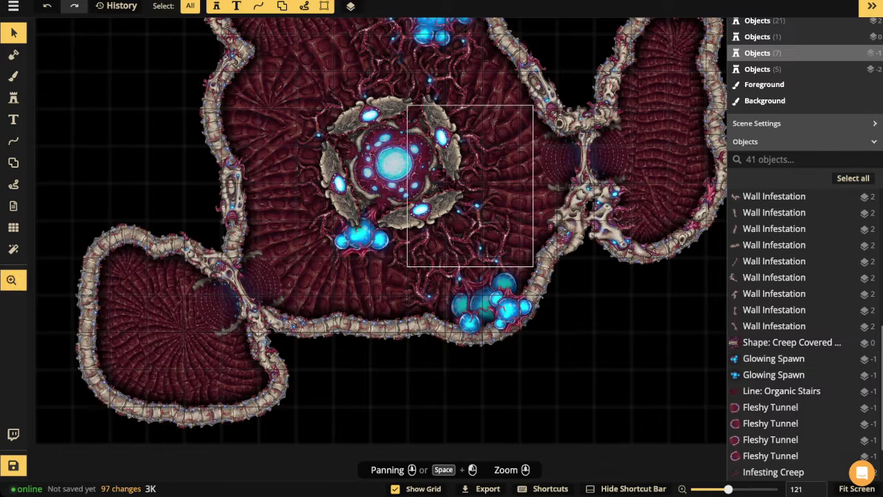
drag(442, 110, 427, 312)
click(418, 218)
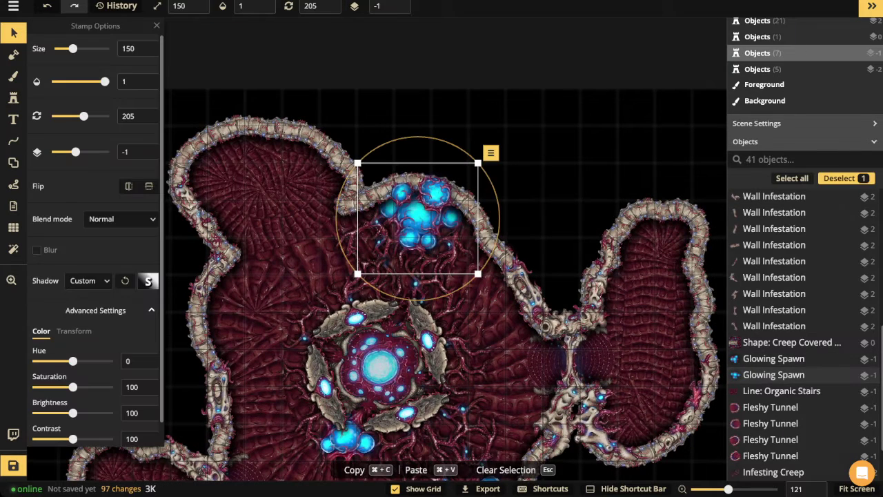
drag(73, 413, 64, 413)
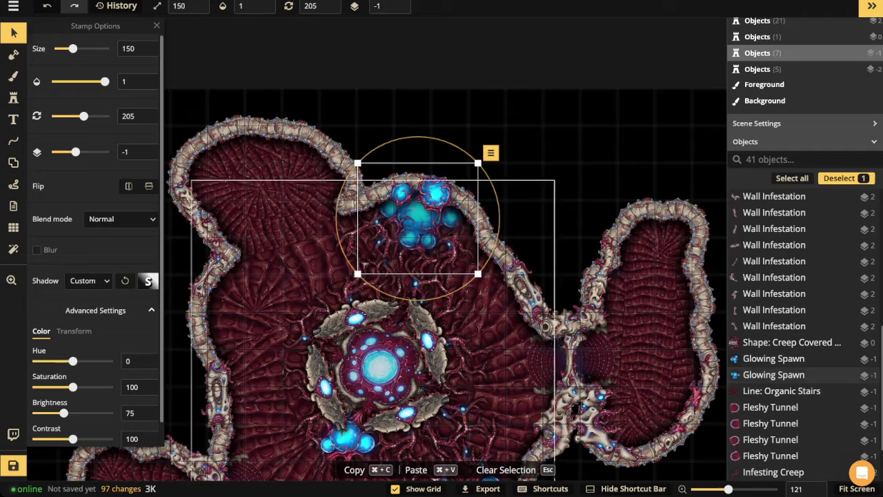
key(Escape)
- Delete the Glowing Spawn cluster just below the central core
scroll(354, 315, down, 2)
drag(354, 315, 356, 225)
click(353, 330)
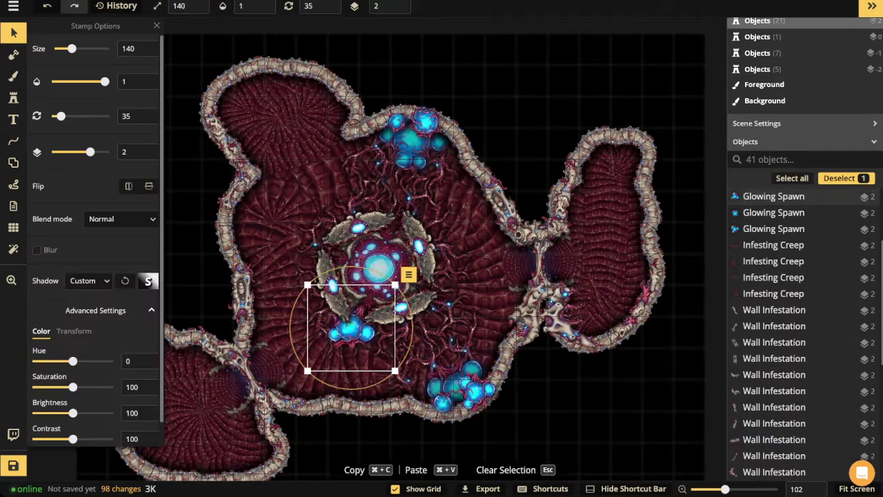
key(Delete)
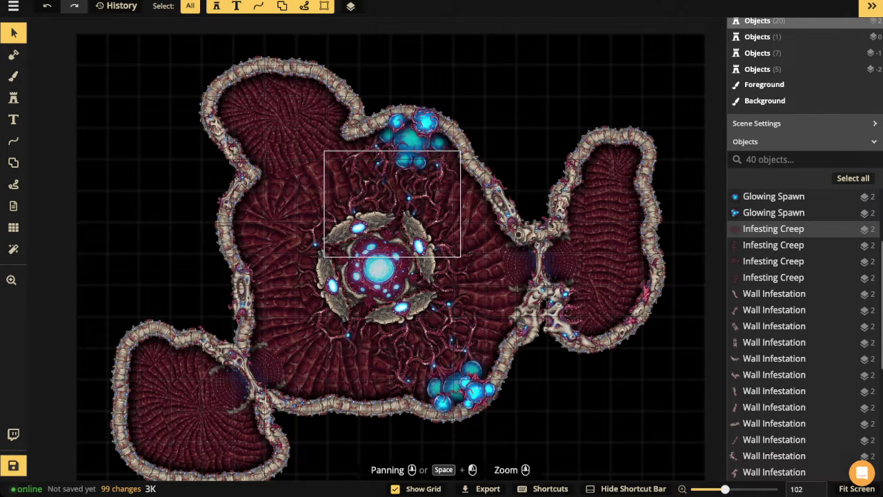
- Save the map
scroll(377, 181, up, 2)
drag(377, 180, 378, 136)
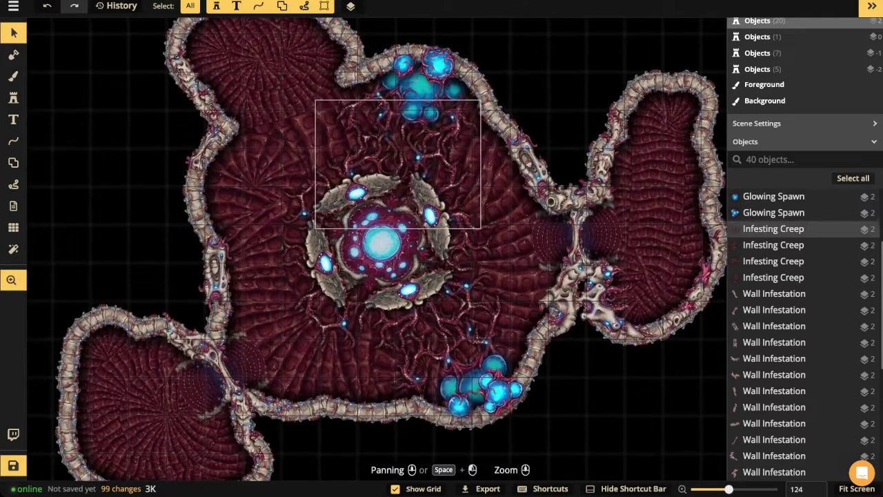
click(13, 465)
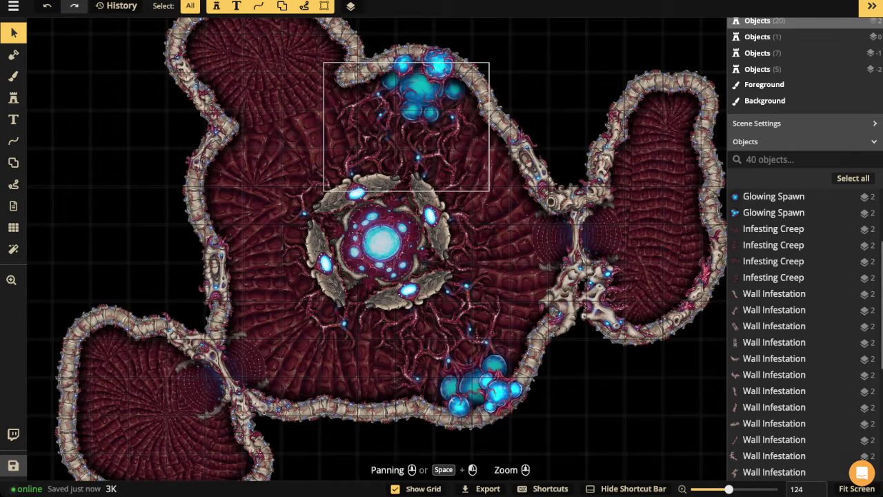
scroll(276, 152, down, 2)
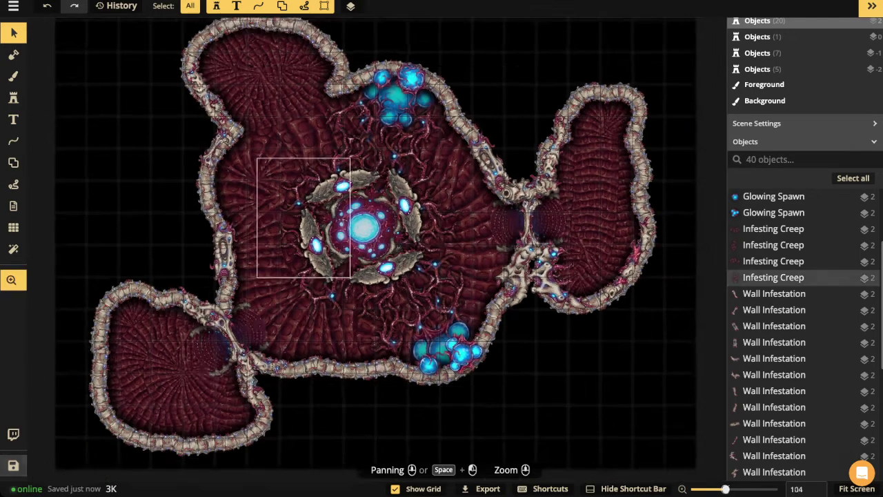
drag(278, 162, 283, 129)
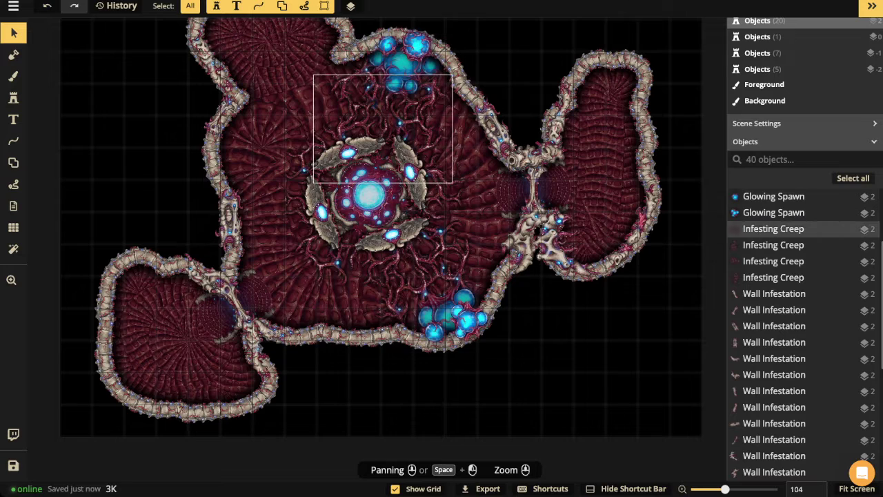
scroll(390, 57, up, 2)
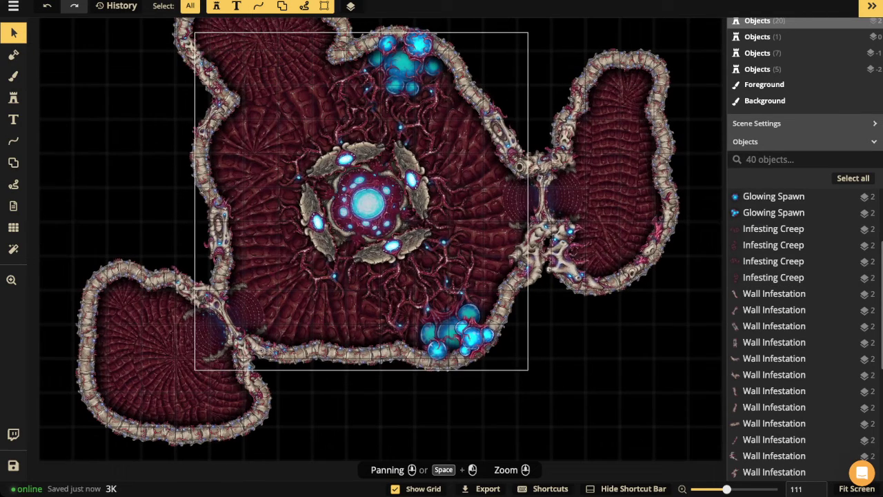
scroll(341, 160, down, 1)
drag(340, 158, 385, 121)
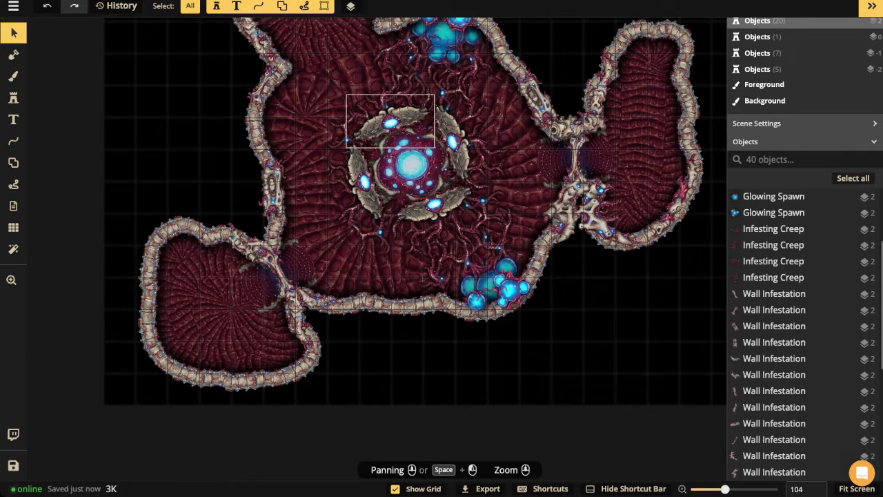
scroll(392, 141, up, 1)
- Select the size 70 Wall Infestation beside the lower-left passage and hide the map grid
click(269, 290)
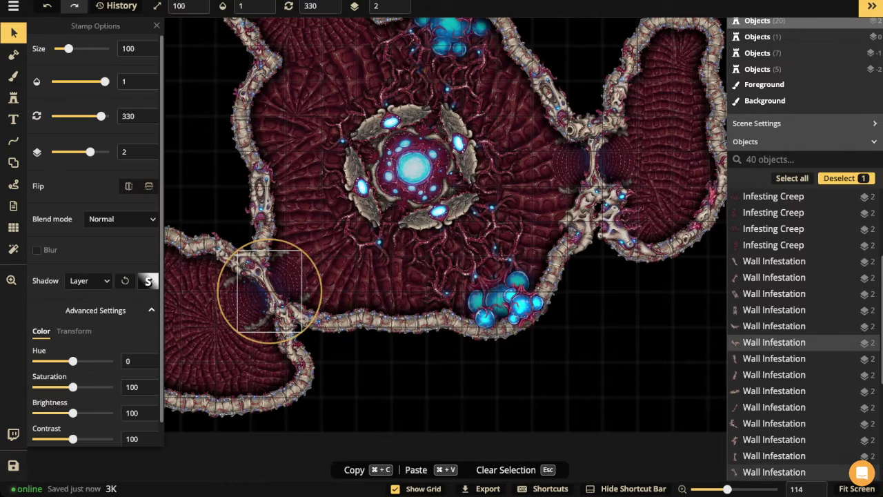
click(235, 256)
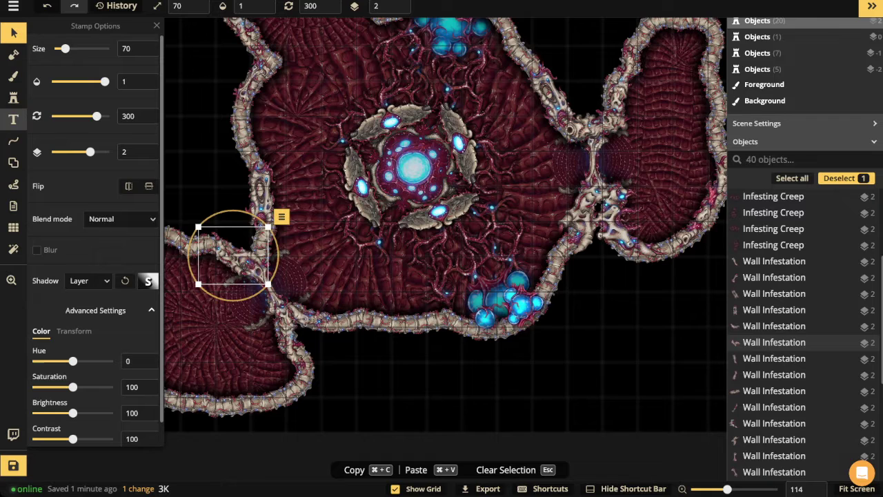
click(13, 227)
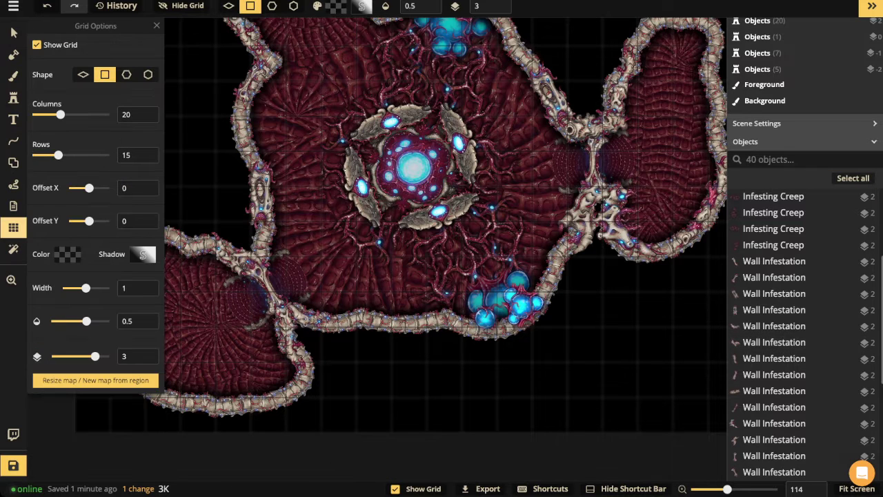
click(37, 44)
- Stamp a Wall Infestation at size 70 and rotation 345 on the main chamber's left wall
scroll(215, 138, up, 2)
drag(215, 138, 223, 254)
click(13, 97)
scroll(260, 238, up, 2)
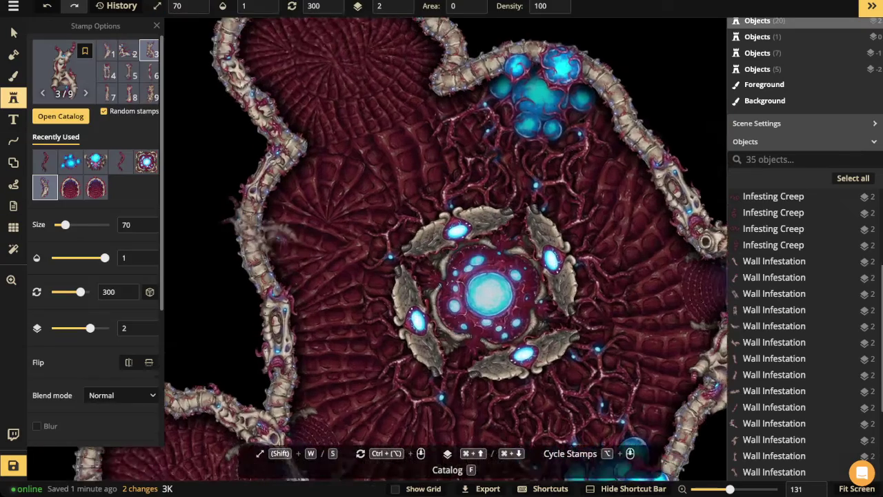
scroll(250, 229, up, 2)
scroll(259, 267, up, 3)
click(258, 265)
- Stamp a Wall Infestation at rotation 225 on the left wall's inward corner between the main and upper-left chambers
key(space)
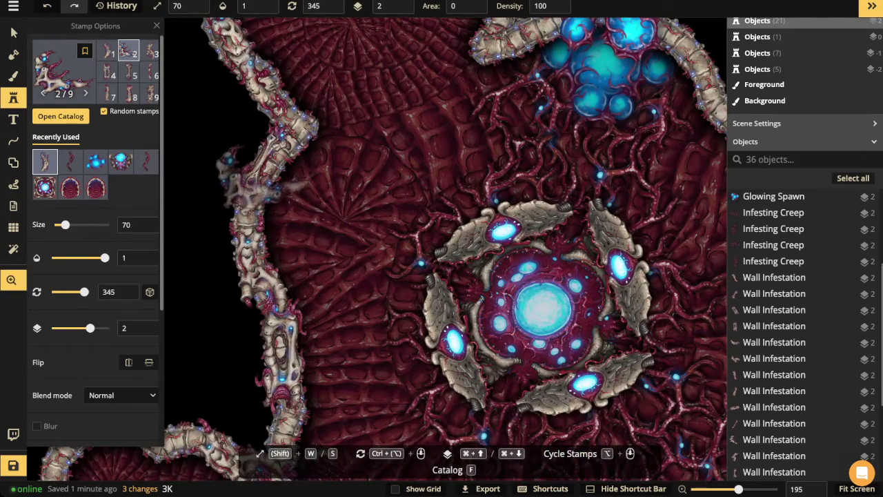
drag(263, 180, 270, 282)
scroll(281, 200, down, 8)
click(290, 220)
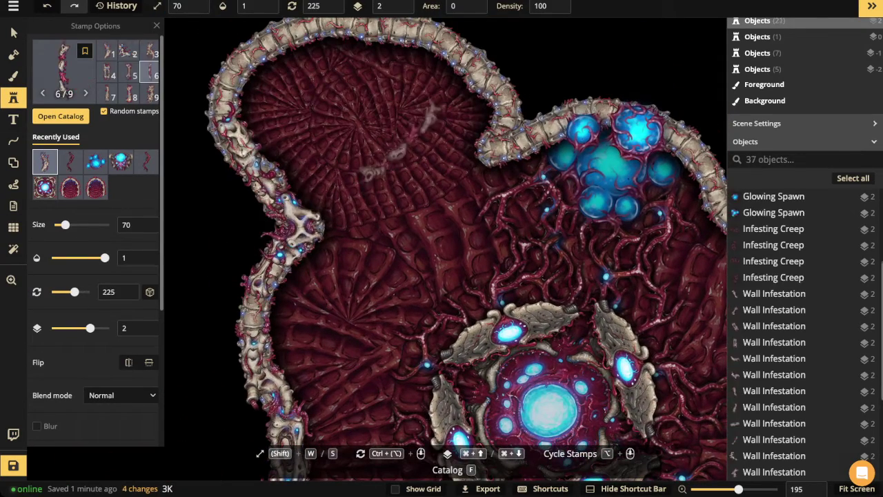
- Stamp two Wall Infestations on the upper-left chamber's wall, at rotation 135 on its upper-right curve and rotation 90 along its top
scroll(495, 76, down, 7)
scroll(479, 65, up, 1)
click(481, 77)
key(space)
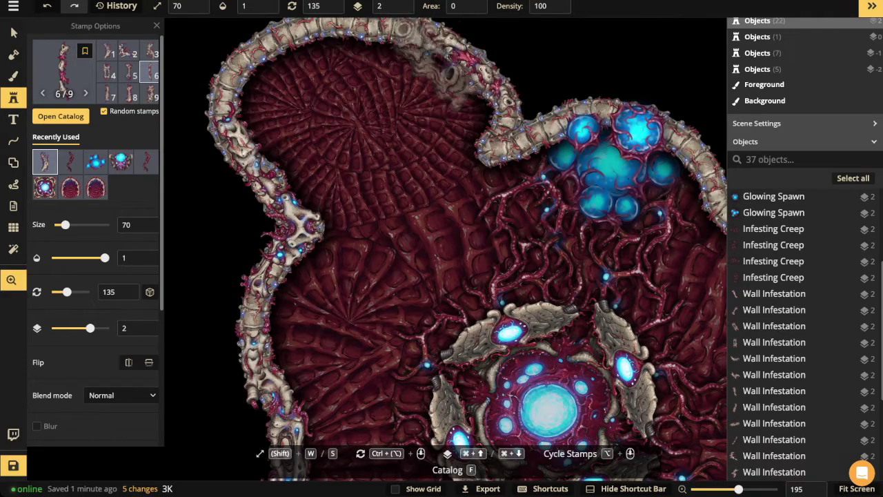
drag(442, 64, 477, 155)
scroll(408, 103, down, 3)
click(387, 113)
drag(429, 180, 421, 154)
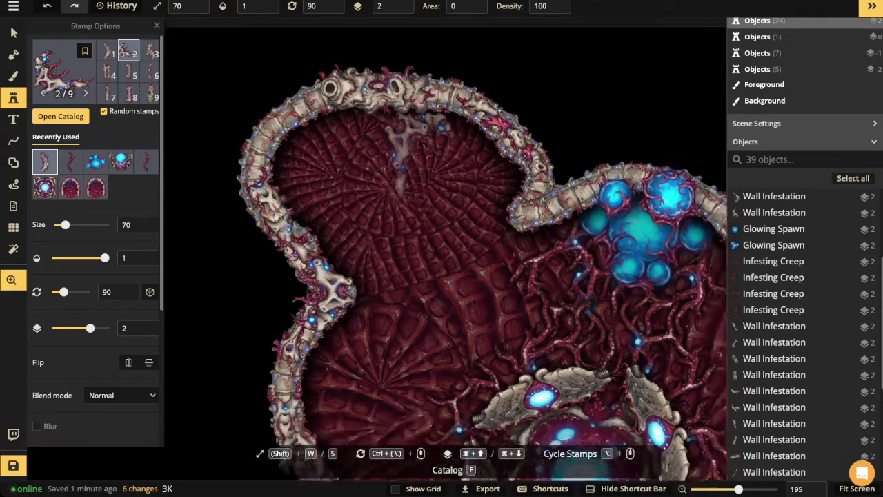
- Stamp a Wall Infestation at size 70 and rotation 150 on the lower-left chamber's upper-left wall
scroll(387, 124, down, 5)
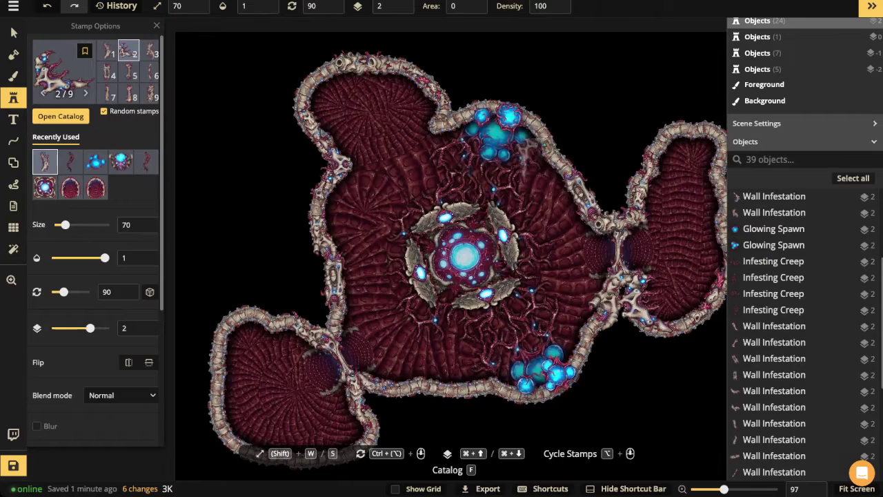
key(space)
drag(558, 160, 460, 159)
scroll(527, 223, up, 1)
scroll(531, 179, down, 5)
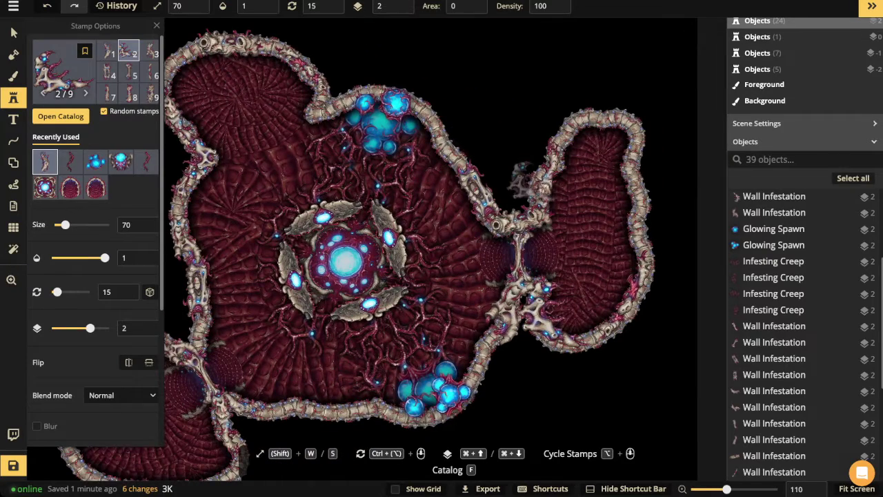
scroll(535, 187, down, 7)
scroll(414, 241, down, 3)
scroll(414, 241, left, 3)
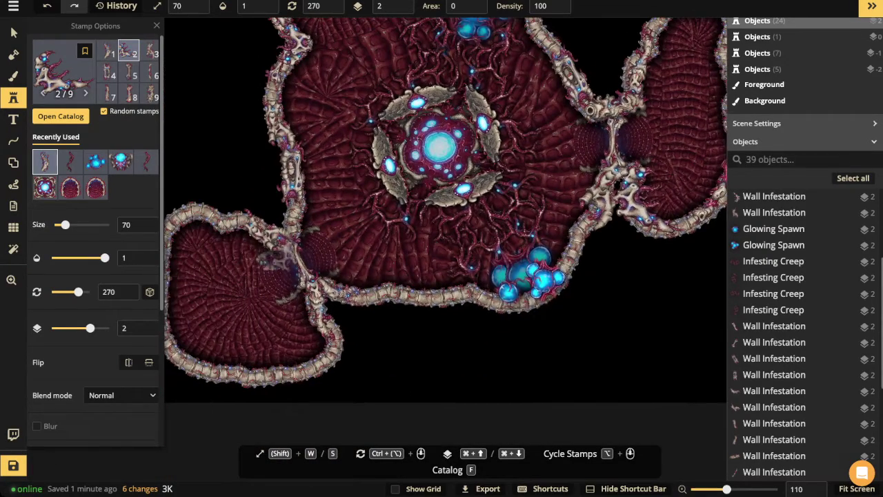
scroll(318, 217, left, 3)
scroll(318, 219, down, 8)
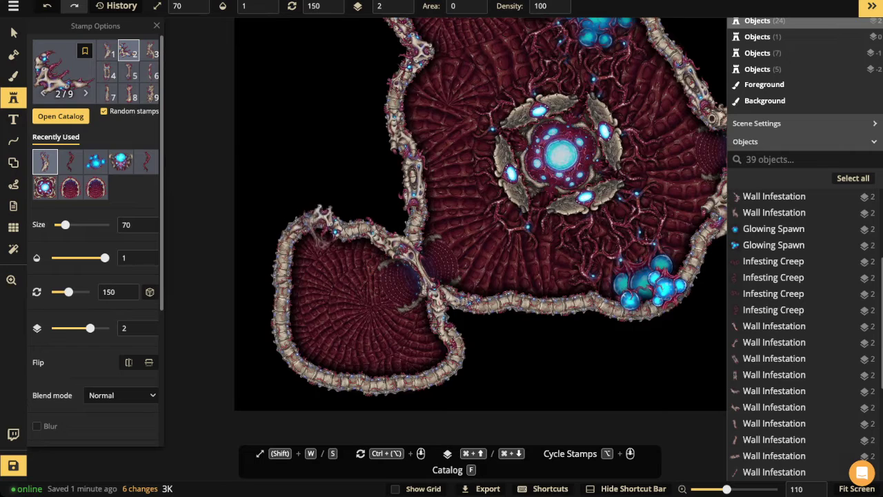
click(286, 153)
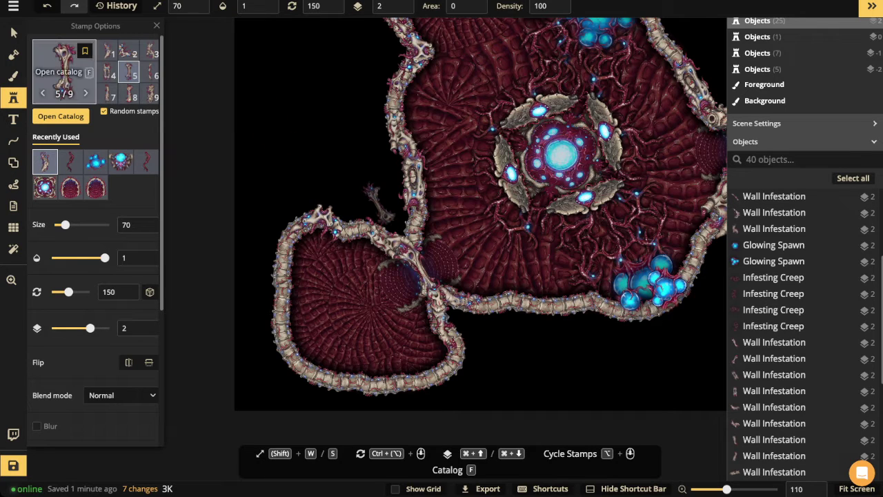
- Free-draw a curved trial line with the Slimiens Horrificus Tentacle path left of the main chamber and set its stroke size to 187
click(13, 141)
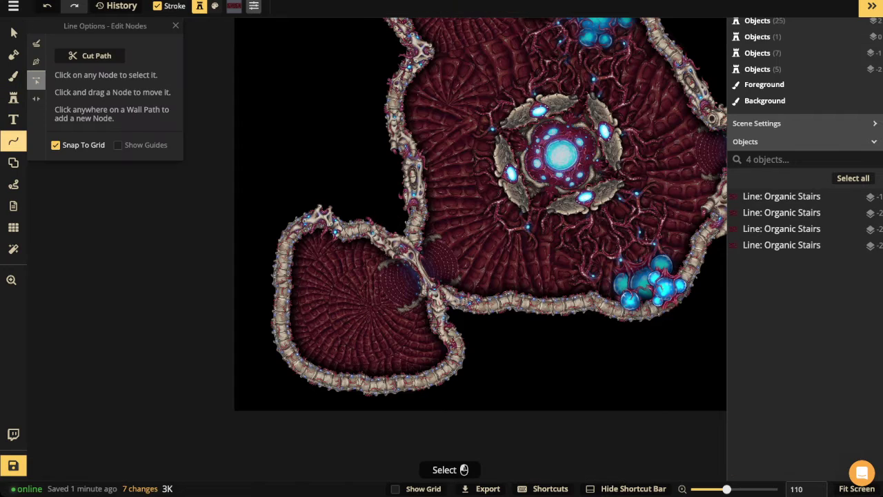
click(35, 42)
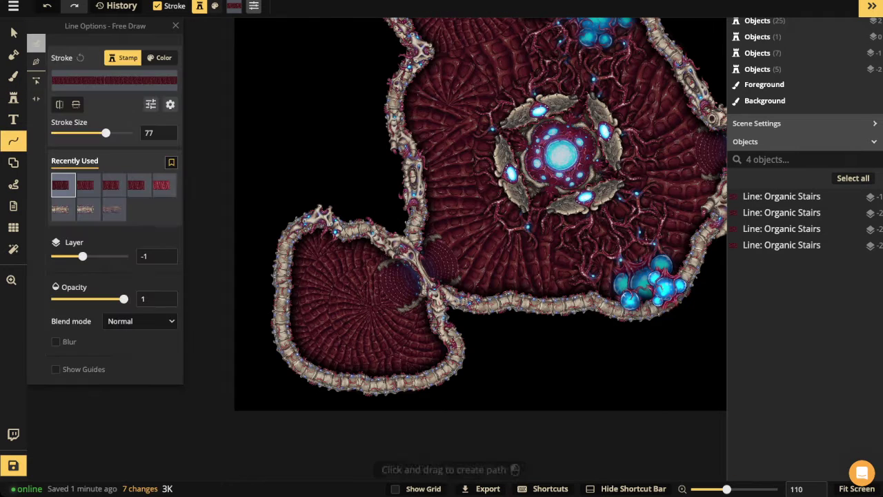
click(114, 80)
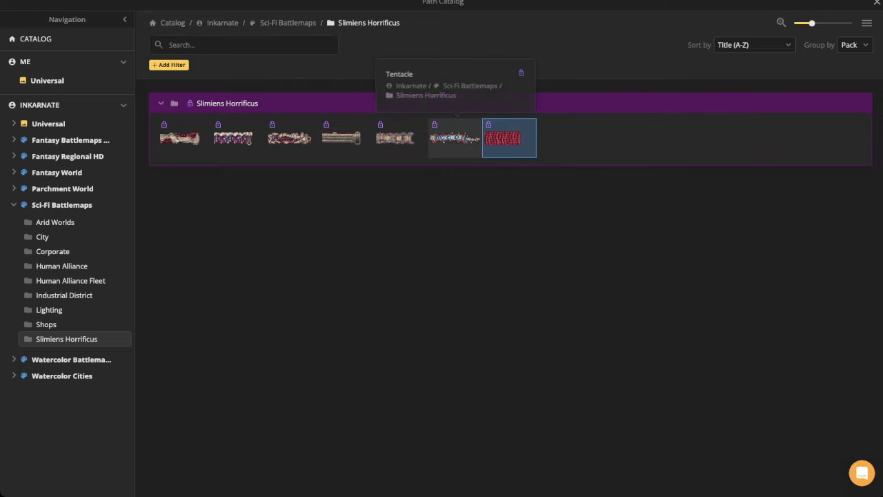
click(455, 138)
mouse_move(344, 163)
mouse_down()
mouse_move(292, 136)
mouse_move(312, 42)
mouse_up()
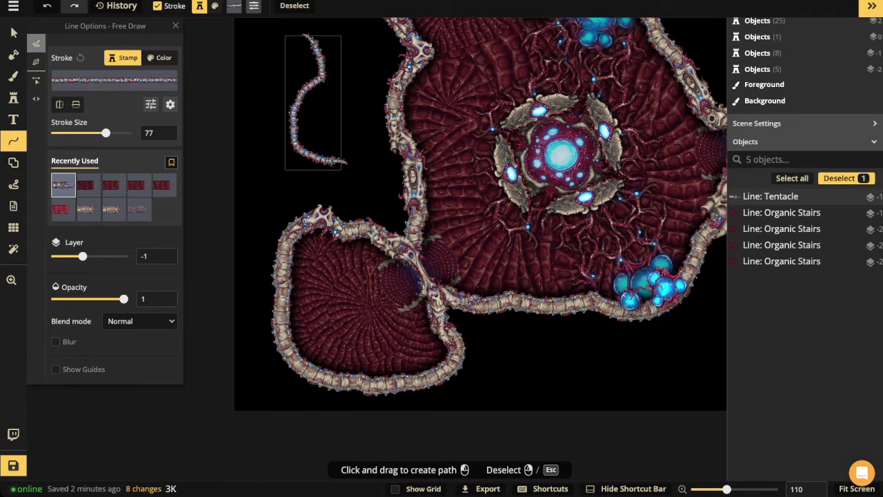
drag(106, 133, 116, 132)
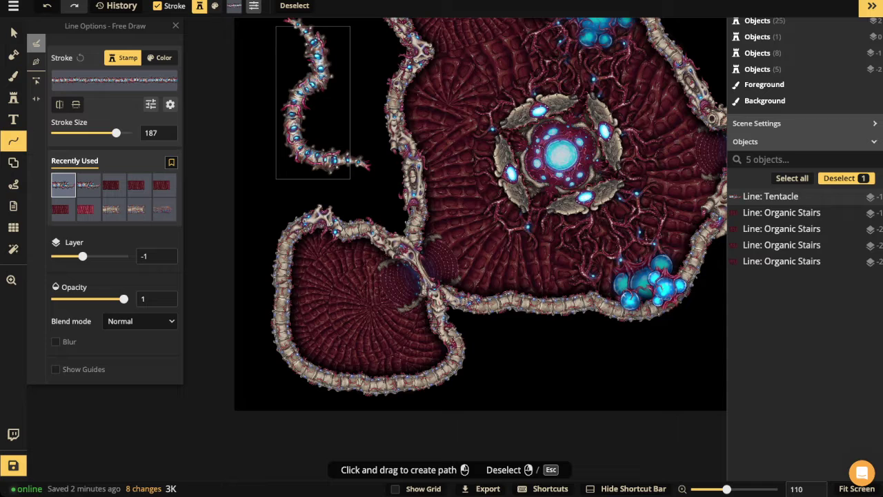
scroll(302, 357, down, 3)
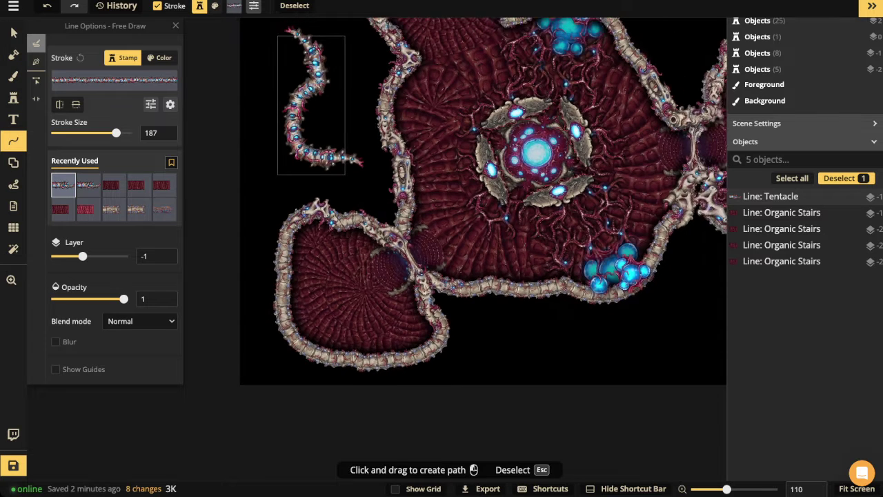
- Move the tentacle line closer to the main chamber's left wall and set its layer to -5
click(14, 33)
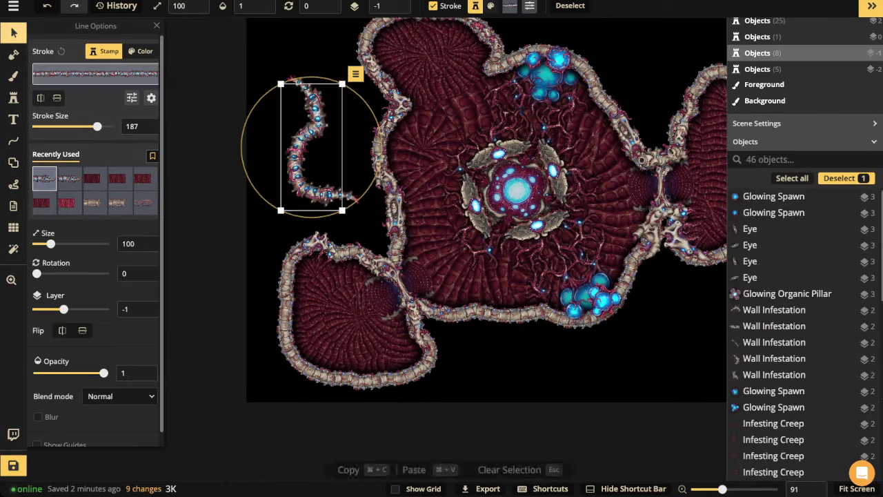
drag(311, 145, 328, 145)
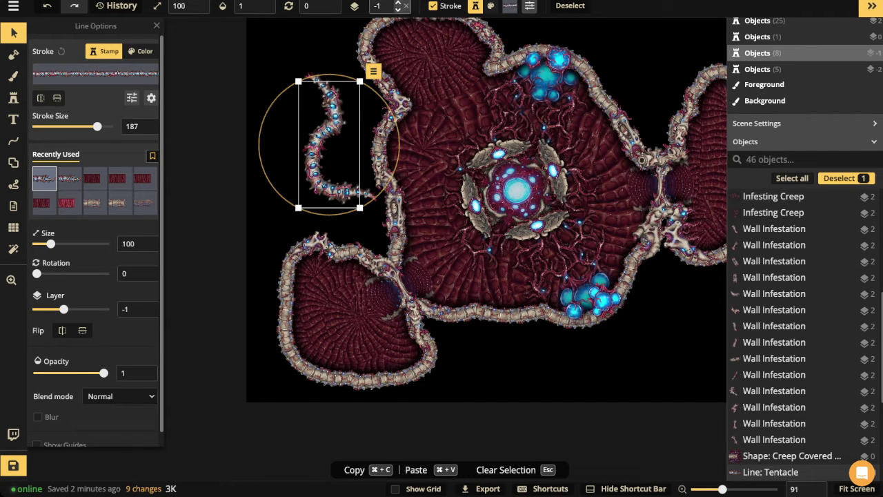
click(398, 11)
click(399, 11)
click(398, 11)
click(398, 11)
mouse_move(333, 118)
mouse_down()
mouse_move(399, 123)
mouse_move(331, 124)
mouse_move(422, 117)
mouse_move(352, 123)
mouse_move(462, 126)
mouse_move(341, 124)
mouse_move(428, 125)
mouse_move(367, 124)
mouse_move(362, 112)
mouse_move(415, 119)
mouse_move(334, 105)
mouse_up()
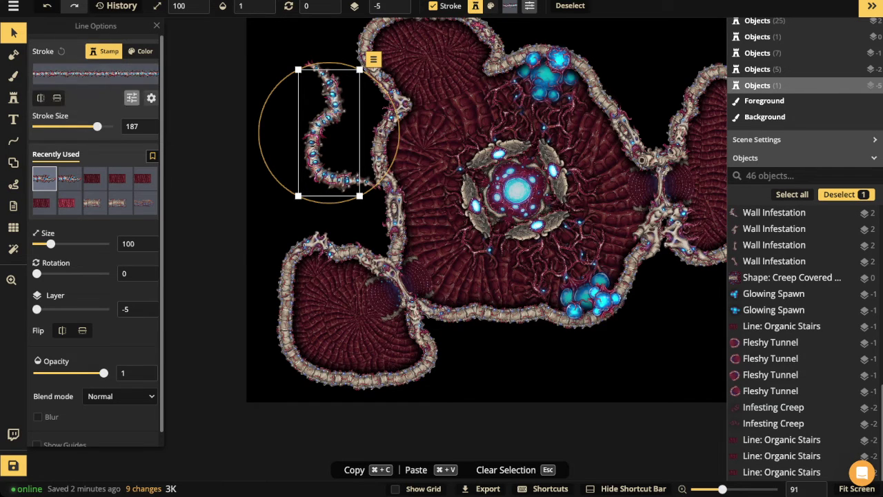
- Darken the tentacle's stroke to brightness 29, keeping the settings for new lines, and delete the trial line
click(131, 98)
drag(104, 95, 86, 94)
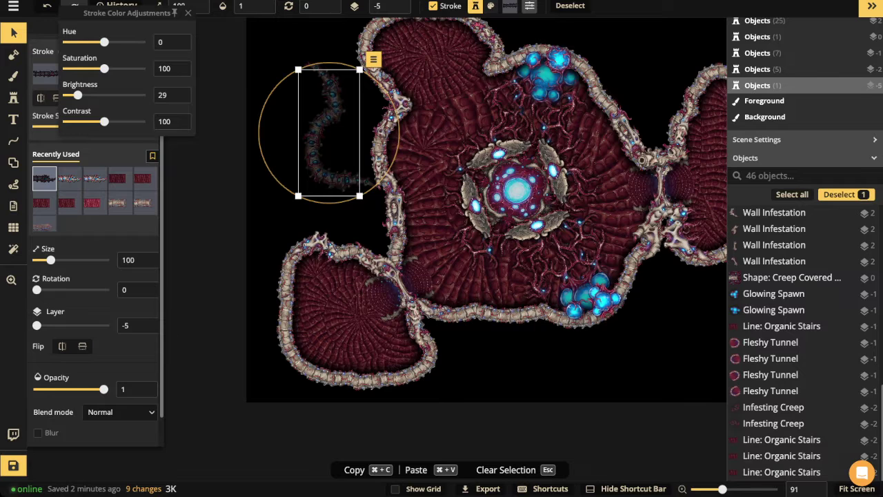
key(Delete)
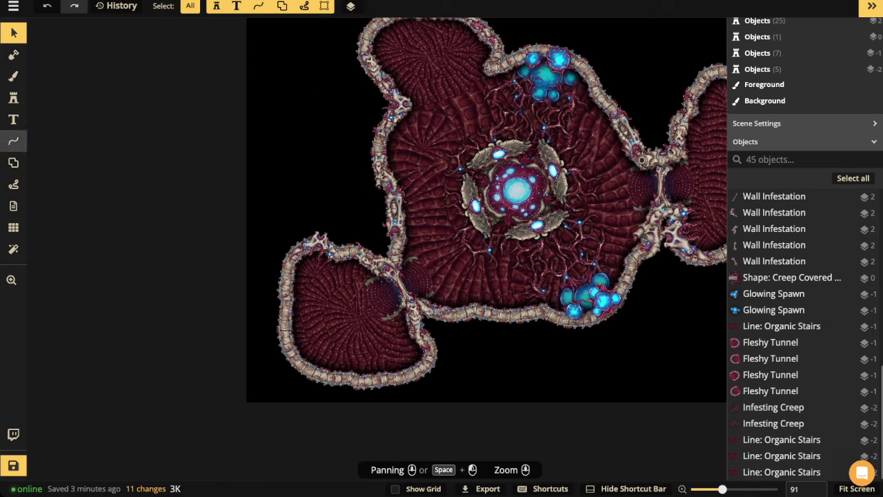
- Set the line stroke size to 260 and draw a dark tentacle behind the main chamber, extending off the map's upper edge
click(13, 141)
drag(116, 133, 118, 132)
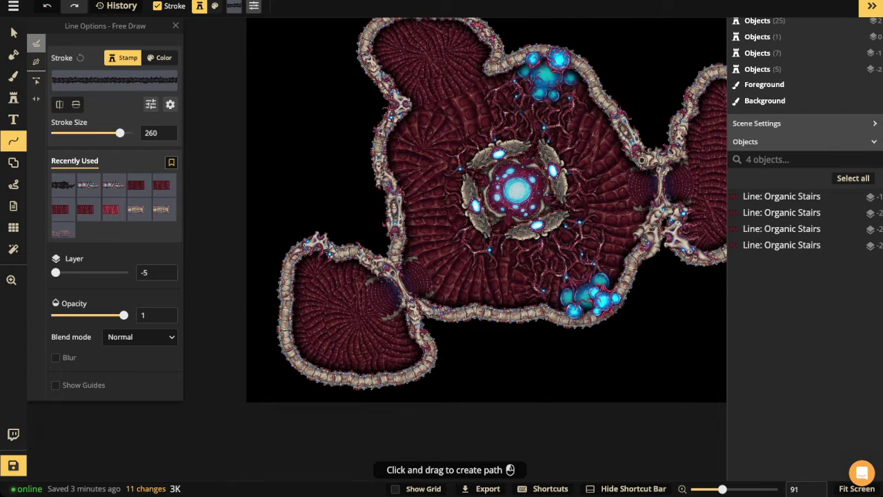
scroll(486, 152, down, 2)
drag(486, 152, 376, 256)
mouse_move(497, 208)
mouse_down()
mouse_move(528, 116)
mouse_move(530, 60)
mouse_up()
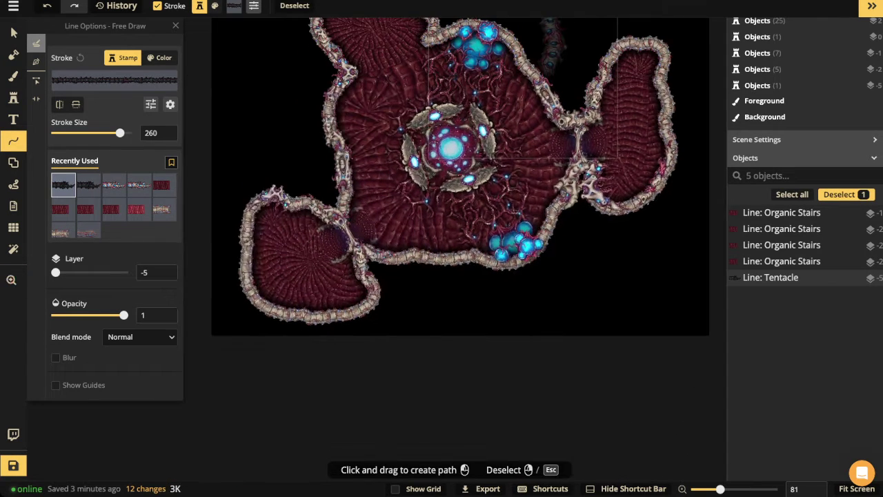
- Draw four size 260 tentacles from the main chamber's centre, three running off the map's lower edge and one off its right edge
mouse_move(447, 148)
mouse_down()
mouse_move(476, 193)
mouse_move(506, 367)
mouse_up()
mouse_move(459, 152)
mouse_down()
mouse_move(421, 280)
mouse_move(367, 369)
mouse_up()
mouse_move(476, 146)
mouse_down()
mouse_move(560, 240)
mouse_move(722, 274)
mouse_up()
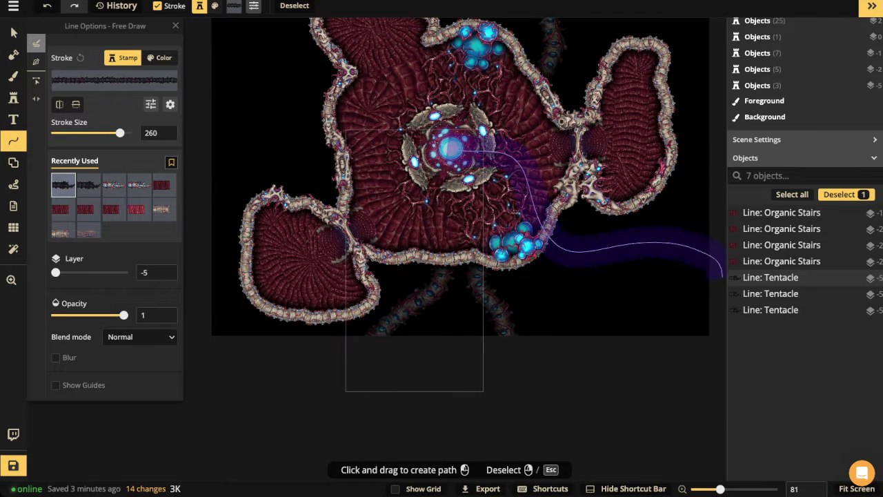
mouse_move(452, 146)
mouse_down()
mouse_move(506, 207)
mouse_move(562, 376)
mouse_up()
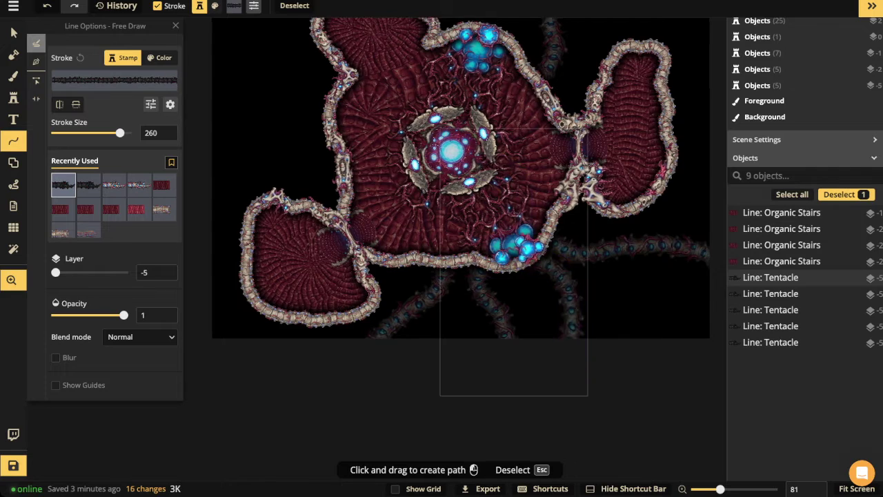
- Draw more tentacles from the main chamber's centre outward to the left, upper left and straight up
mouse_move(528, 238)
mouse_down()
mouse_move(362, 228)
mouse_move(276, 210)
mouse_move(528, 241)
mouse_move(330, 381)
mouse_up()
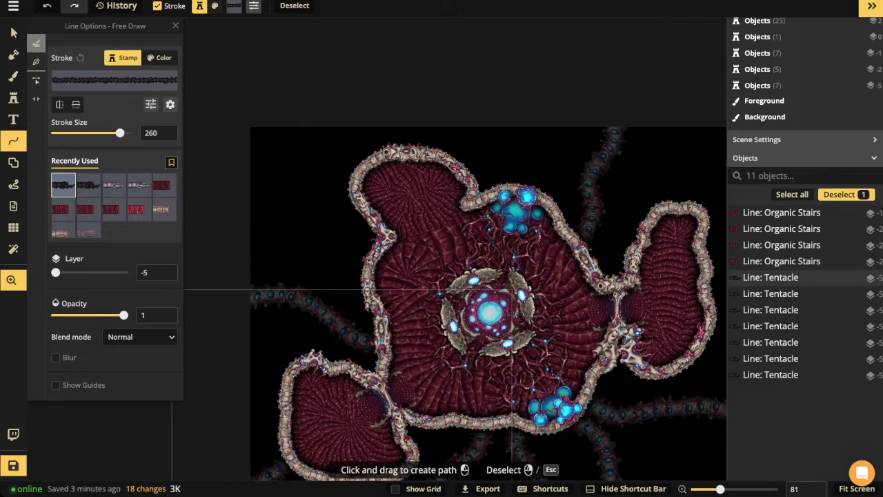
mouse_move(493, 283)
mouse_down()
mouse_move(302, 123)
mouse_move(302, 94)
mouse_up()
drag(490, 312, 482, 84)
- Enlarge the upward tentacle to stroke size 500 and draw size 500 tentacles toward the map's left, lower, right and upper-right edges
drag(120, 133, 128, 133)
key(space)
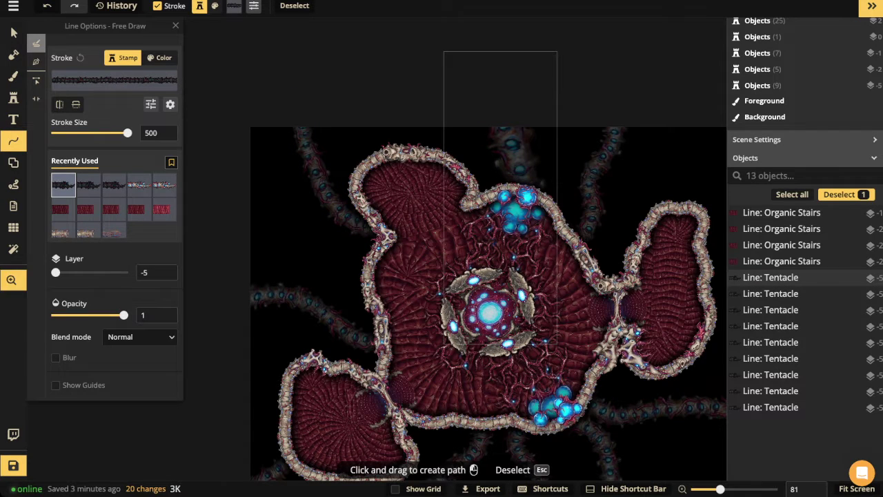
mouse_move(465, 278)
mouse_down()
mouse_move(473, 183)
mouse_move(316, 180)
mouse_move(232, 189)
mouse_up()
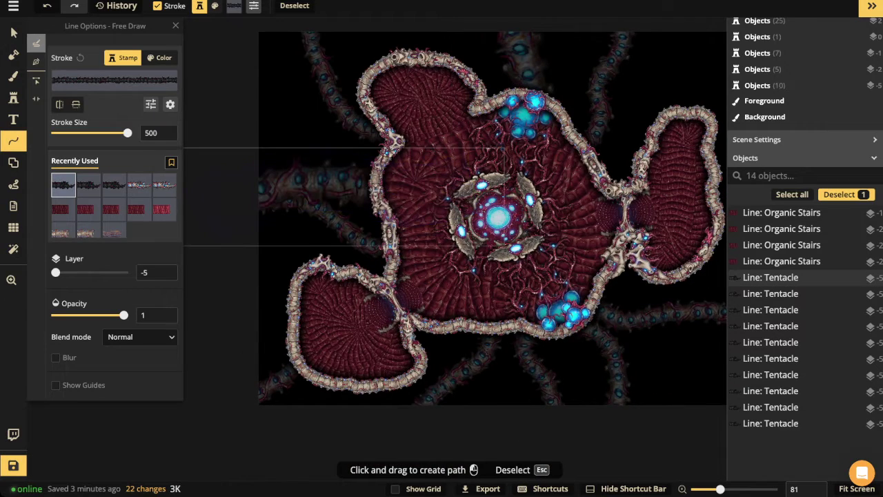
key(space)
mouse_move(472, 202)
mouse_down()
mouse_move(436, 153)
mouse_move(421, 96)
mouse_move(466, 267)
mouse_move(478, 358)
mouse_move(392, 352)
mouse_up()
mouse_move(385, 258)
mouse_down()
mouse_move(735, 272)
mouse_move(532, 118)
mouse_move(724, 69)
mouse_up()
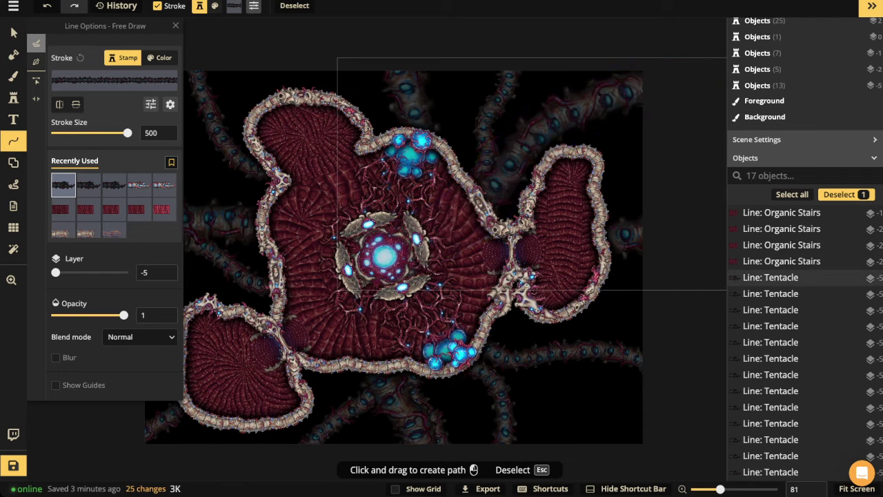
click(88, 185)
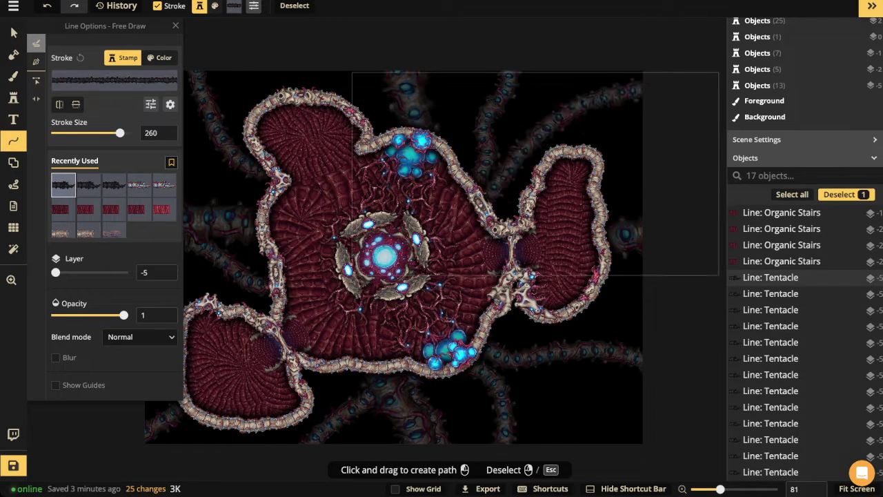
click(88, 185)
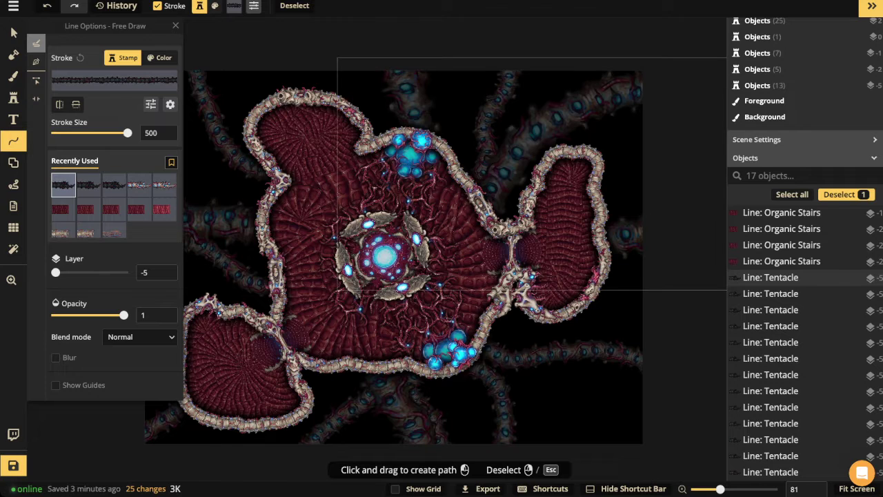
mouse_move(432, 163)
mouse_down()
mouse_move(597, 117)
mouse_move(680, 135)
mouse_up()
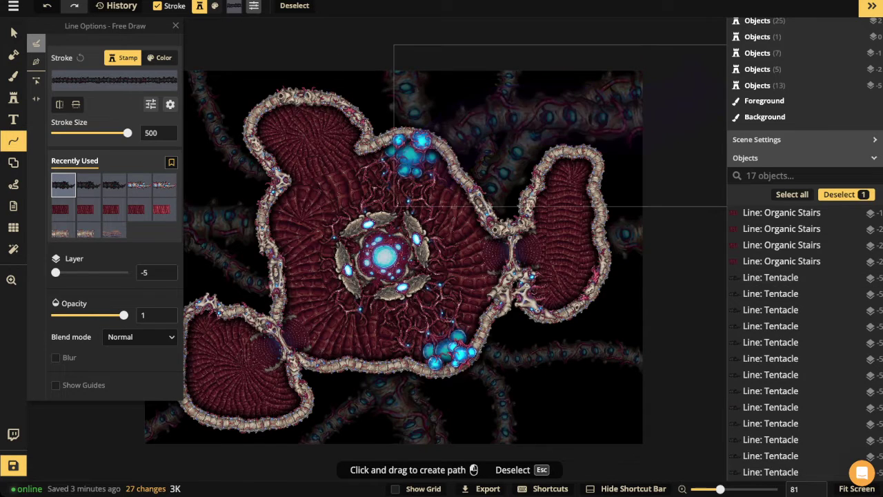
key(ctrl+z)
- Draw size 260 tentacles toward the map's upper-right area and from the main chamber outward past its left wall
click(88, 185)
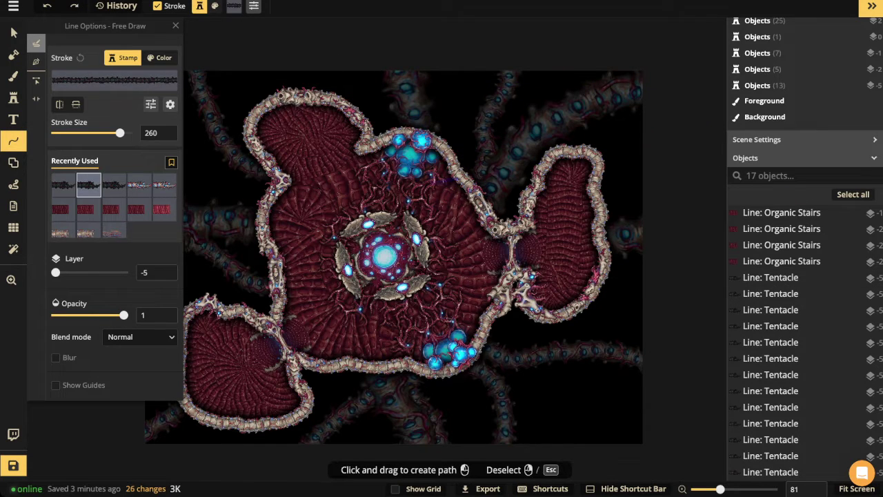
mouse_move(440, 180)
mouse_down()
mouse_move(574, 71)
mouse_move(598, 64)
mouse_up()
key(space)
drag(483, 173, 645, 192)
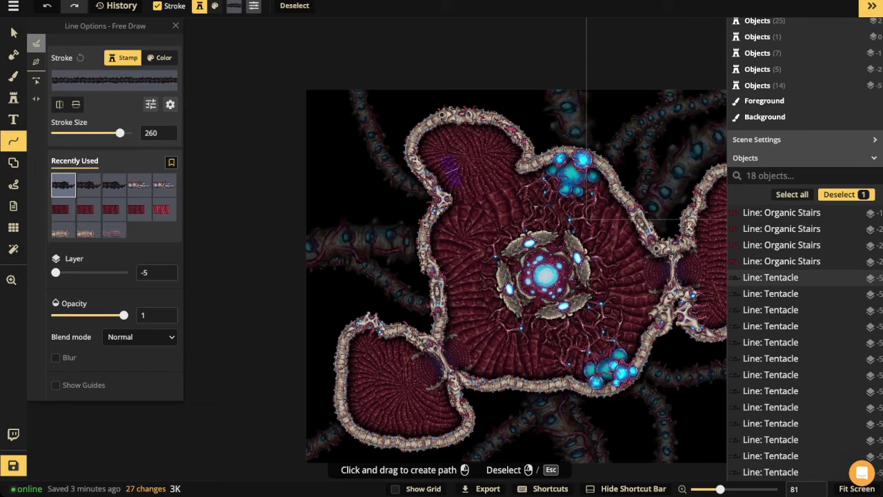
mouse_move(452, 171)
mouse_down()
mouse_move(368, 191)
mouse_move(259, 172)
mouse_up()
drag(373, 285, 240, 318)
- Draw more size 260 tentacles below the main chamber and from the lower-right spawn cluster toward the map's right edge
key(space)
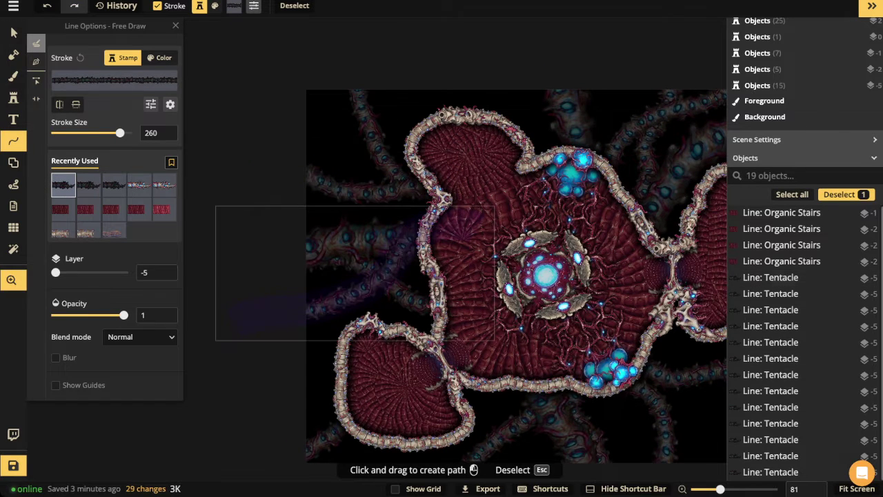
mouse_move(499, 326)
mouse_down()
mouse_move(493, 200)
mouse_move(474, 253)
mouse_move(482, 396)
mouse_up()
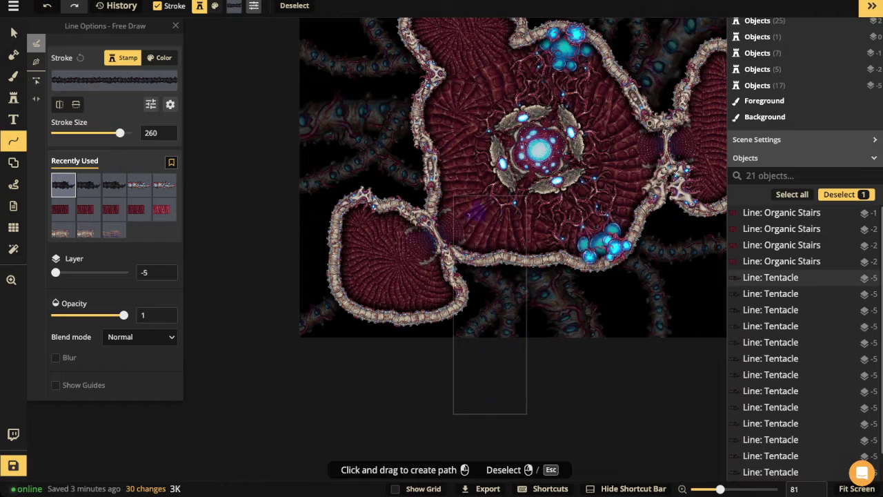
key(space)
mouse_move(588, 243)
mouse_down()
mouse_move(353, 209)
mouse_move(399, 321)
mouse_up()
drag(331, 206, 552, 231)
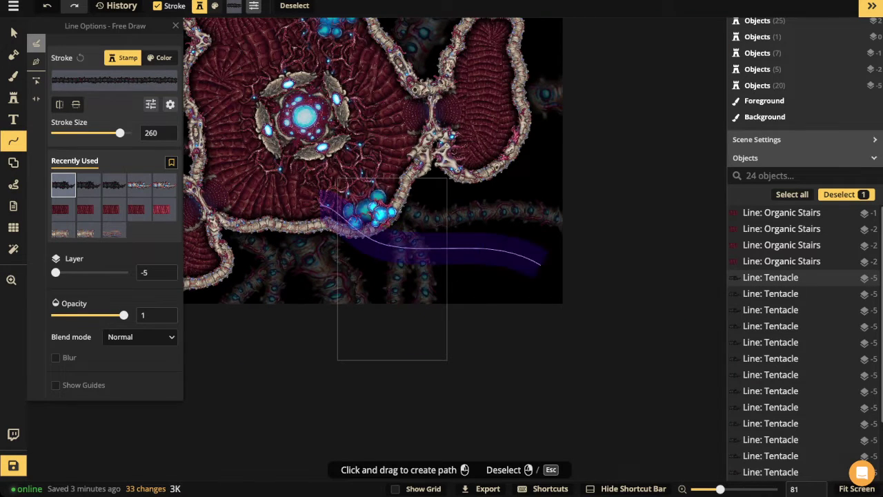
mouse_move(511, 339)
mouse_down()
mouse_move(479, 255)
mouse_move(422, 155)
mouse_move(427, 272)
mouse_up()
- Draw size 260 tentacles behind the right chamber, running off the map's right edge below and above it
key(space)
mouse_move(620, 254)
mouse_down()
mouse_move(582, 289)
mouse_move(407, 266)
mouse_up()
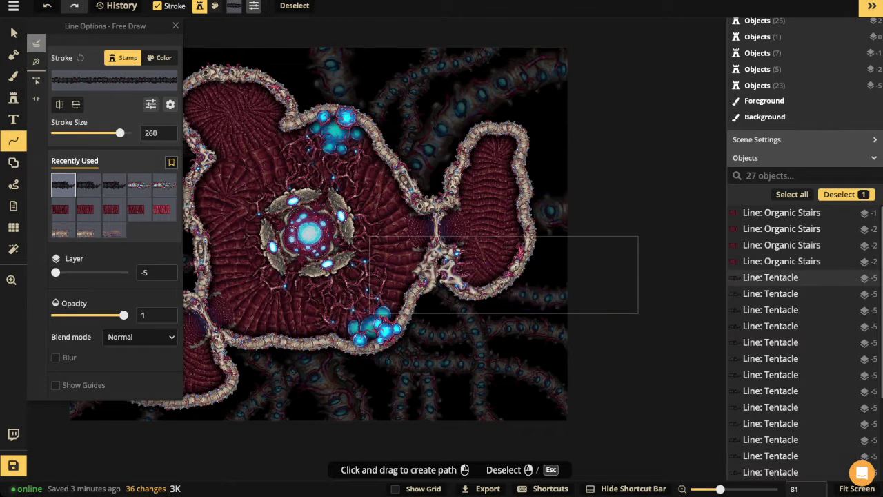
mouse_move(431, 156)
mouse_down()
mouse_move(587, 148)
mouse_move(670, 127)
mouse_up()
key(space)
drag(494, 141, 663, 218)
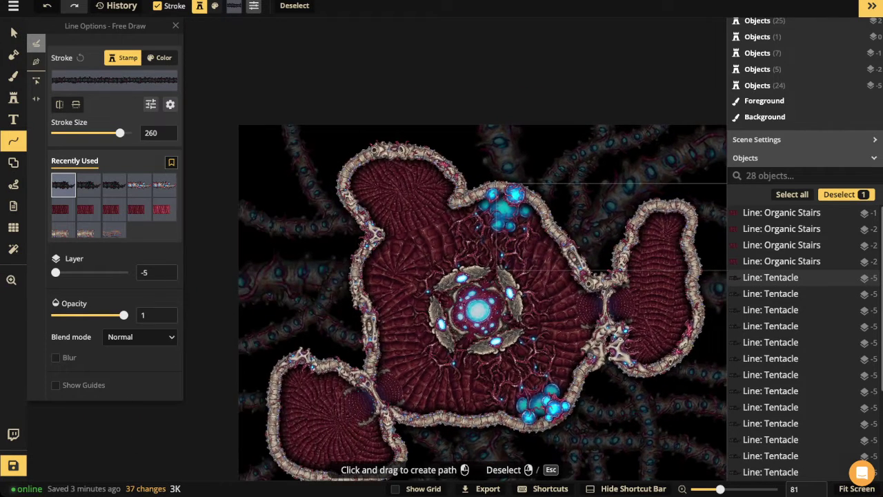
- Fill the map's upper-left area with size 260 tentacles running from behind the main chamber off the edge
drag(382, 82, 381, 82)
mouse_move(480, 231)
mouse_down()
mouse_move(328, 137)
mouse_move(230, 90)
mouse_move(229, 25)
mouse_up()
scroll(233, 87, down, 1)
key(space)
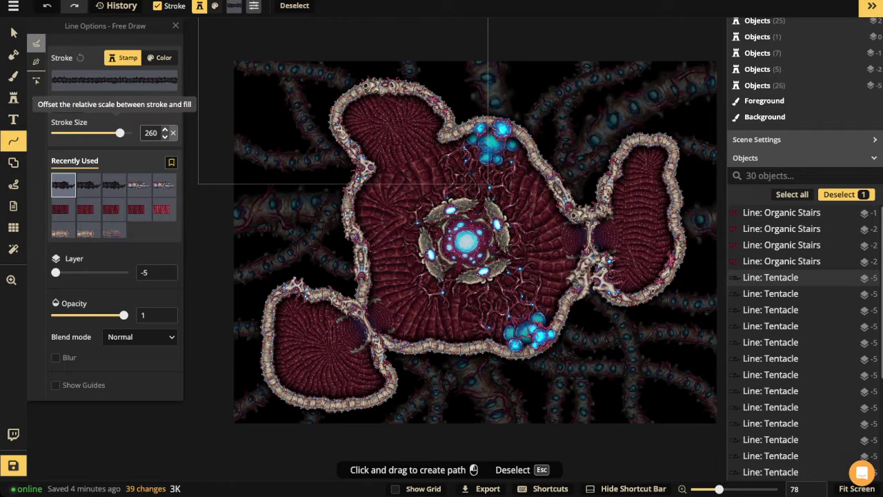
- Set the stroke size to 100 and draw thinner tentacles from behind the main chamber off the map's top and upper-left edges
drag(476, 207, 464, 272)
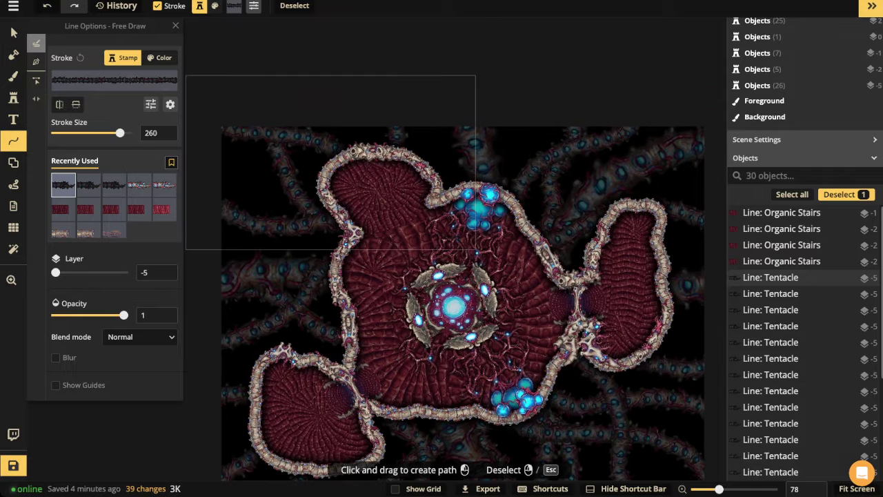
click(174, 133)
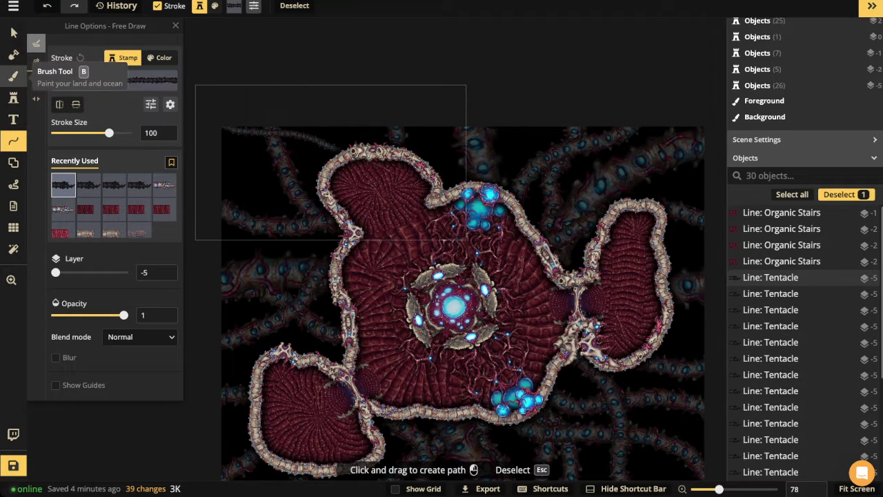
drag(514, 234, 514, 235)
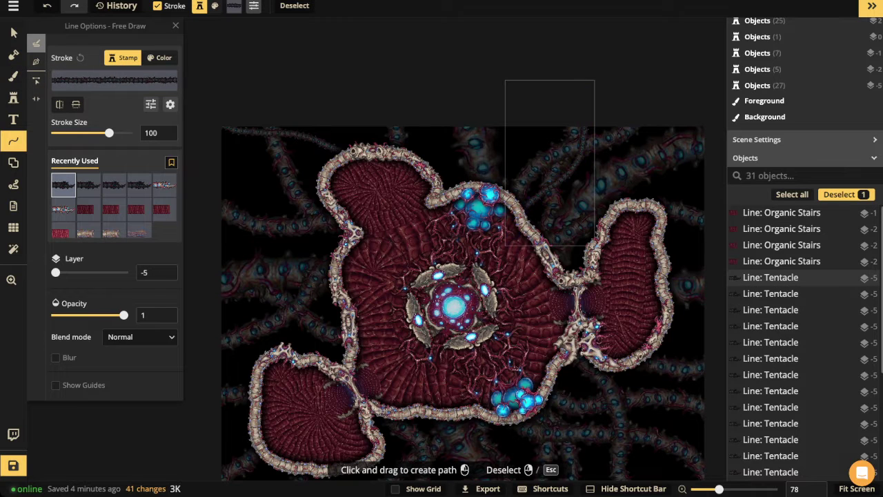
drag(491, 152, 557, 77)
mouse_move(462, 208)
mouse_down()
mouse_move(436, 172)
mouse_move(415, 77)
mouse_up()
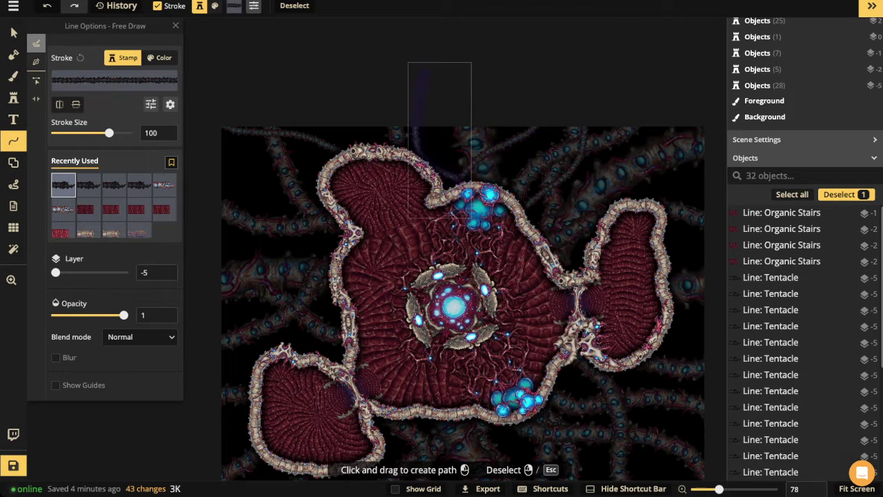
drag(374, 203, 170, 267)
mouse_move(276, 289)
mouse_down()
mouse_move(374, 181)
mouse_move(265, 144)
mouse_up()
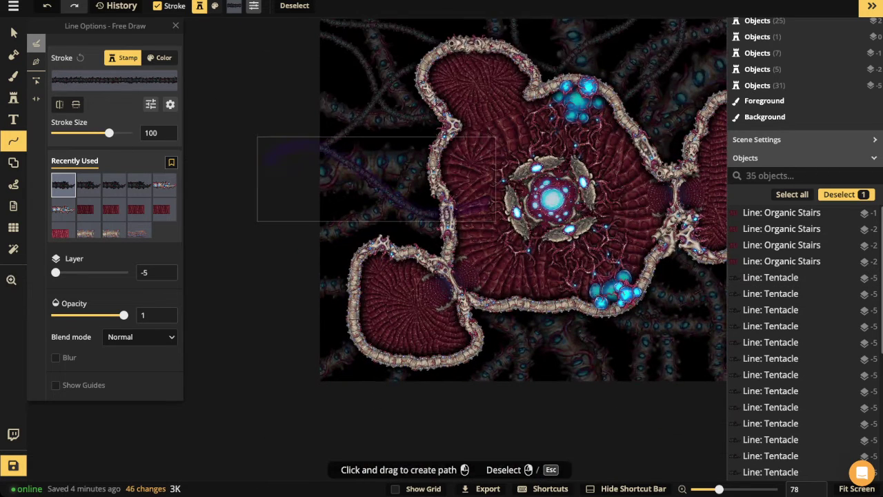
- Draw size 100 tentacles from behind the main chamber and the lower-left chamber off the map's left and lower-left edges
mouse_move(493, 146)
mouse_down()
mouse_move(413, 175)
mouse_move(258, 276)
mouse_up()
drag(492, 226, 261, 304)
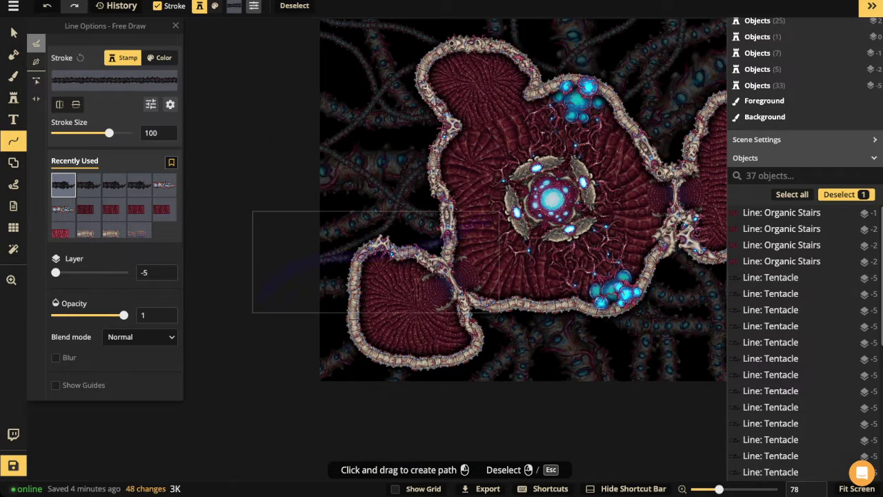
drag(436, 346, 368, 439)
mouse_move(572, 228)
mouse_down()
mouse_move(434, 295)
mouse_move(265, 356)
mouse_up()
- Draw size 100 tentacles from behind the main chamber down past the map's bottom edge, toward the lower-right area
drag(660, 173, 579, 138)
mouse_move(386, 165)
mouse_down()
mouse_move(396, 284)
mouse_move(379, 397)
mouse_up()
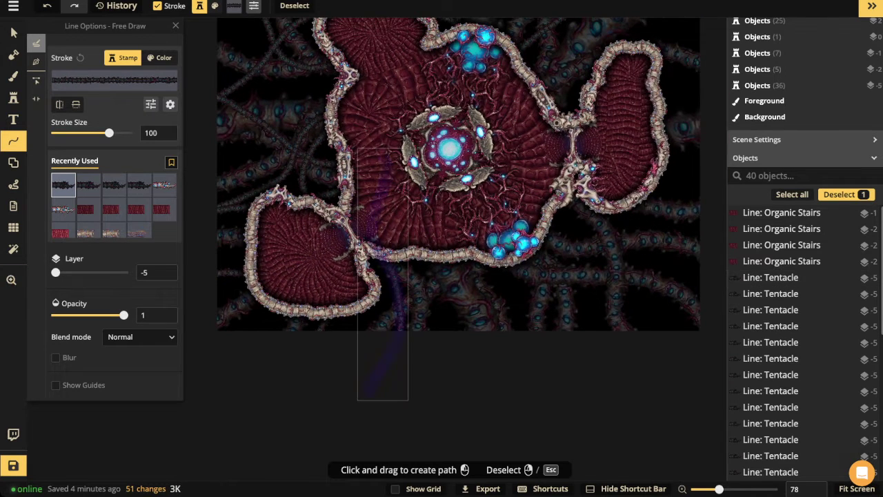
drag(551, 383, 551, 383)
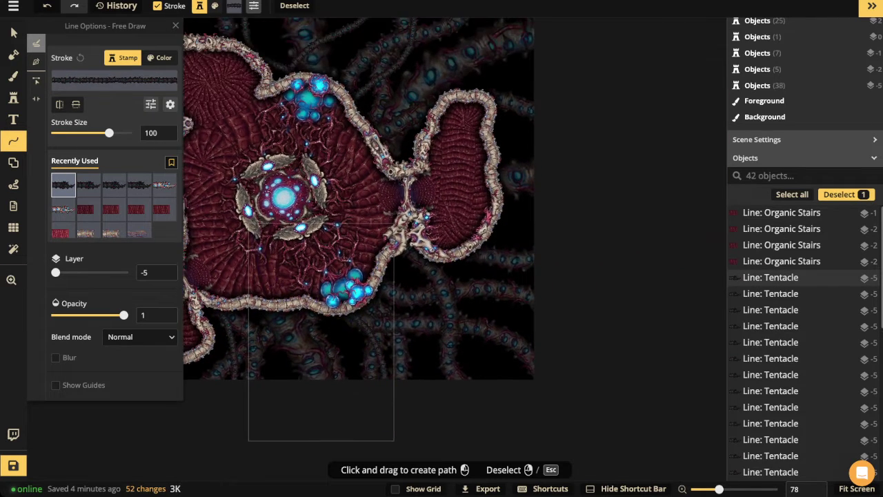
drag(575, 324, 576, 325)
mouse_move(428, 221)
mouse_down()
mouse_move(444, 379)
mouse_move(480, 424)
mouse_up()
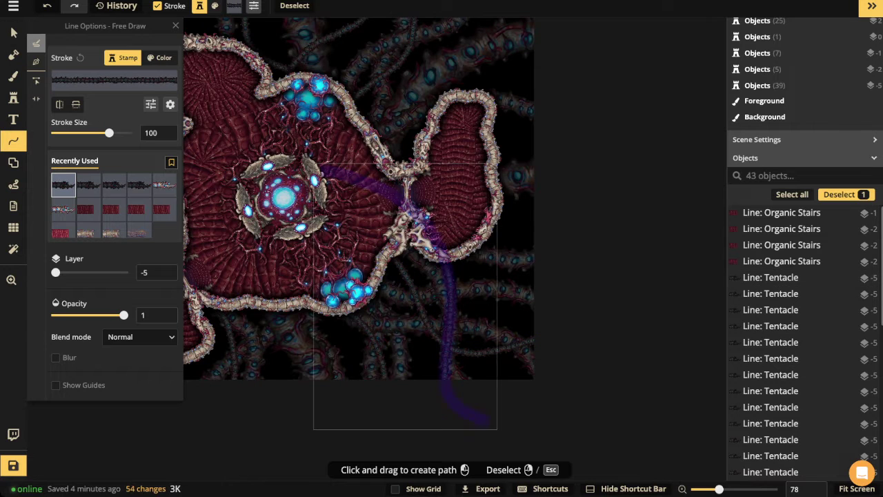
- Run size 100 tentacles from the main chamber behind the right chamber and off the map's right edge
drag(453, 177, 628, 123)
mouse_move(303, 171)
mouse_down()
mouse_move(349, 131)
mouse_move(635, 203)
mouse_up()
drag(635, 203, 750, 235)
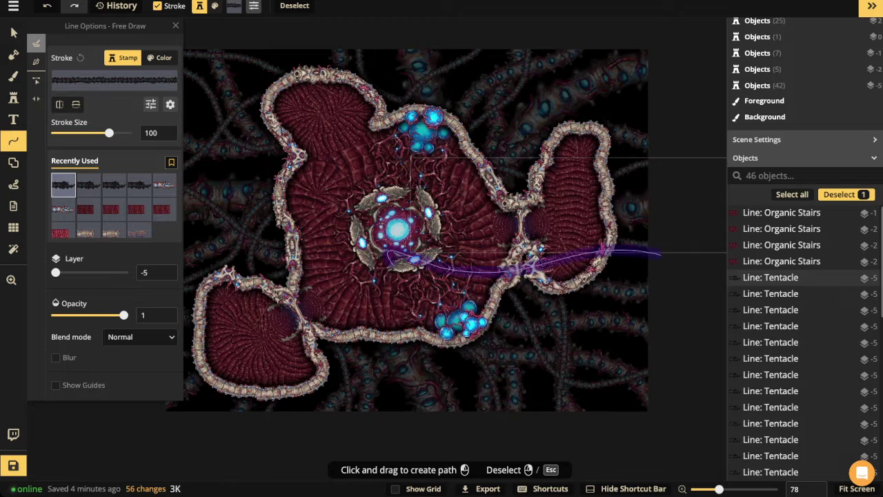
drag(661, 254, 711, 293)
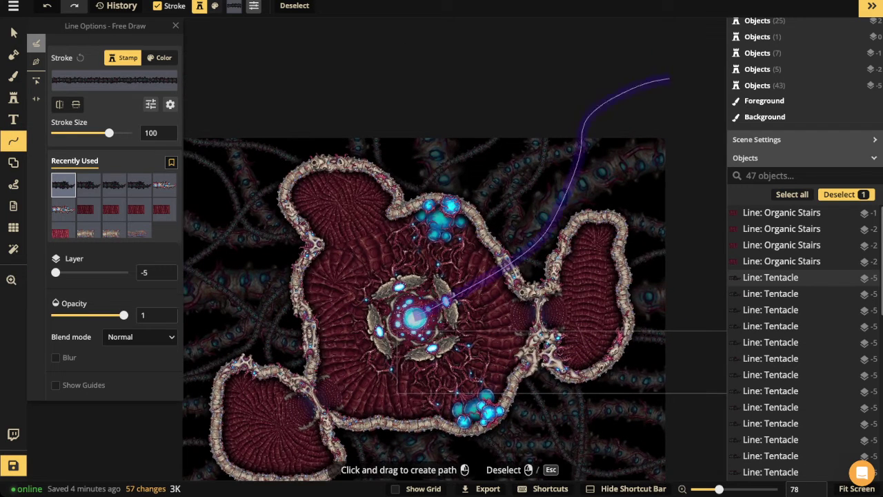
- Add size 100 tentacles from the main chamber toward the map's upper-right corner, top edge and upper-left corner
drag(669, 80, 670, 79)
drag(513, 158, 724, 102)
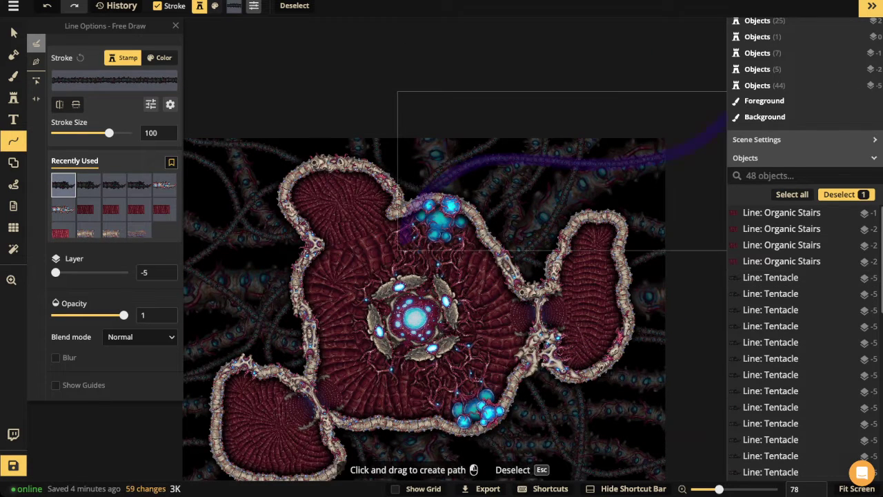
mouse_move(440, 264)
mouse_down()
mouse_move(418, 253)
mouse_move(347, 78)
mouse_up()
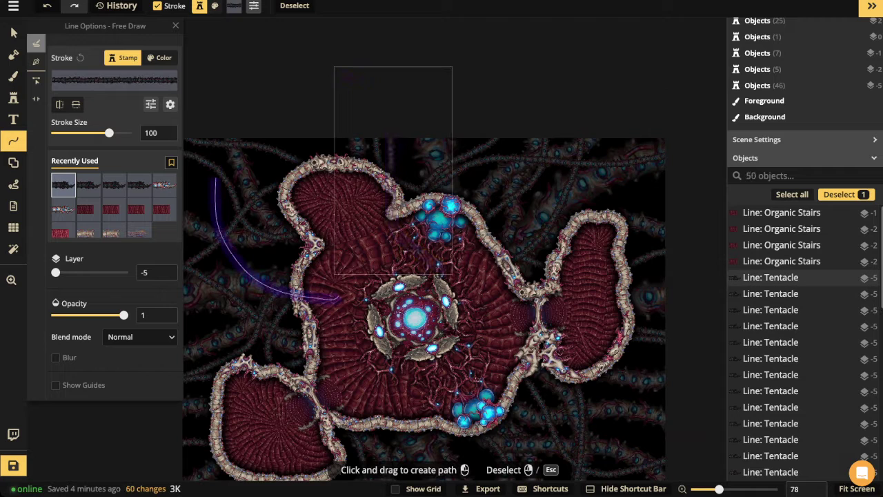
drag(337, 298, 338, 298)
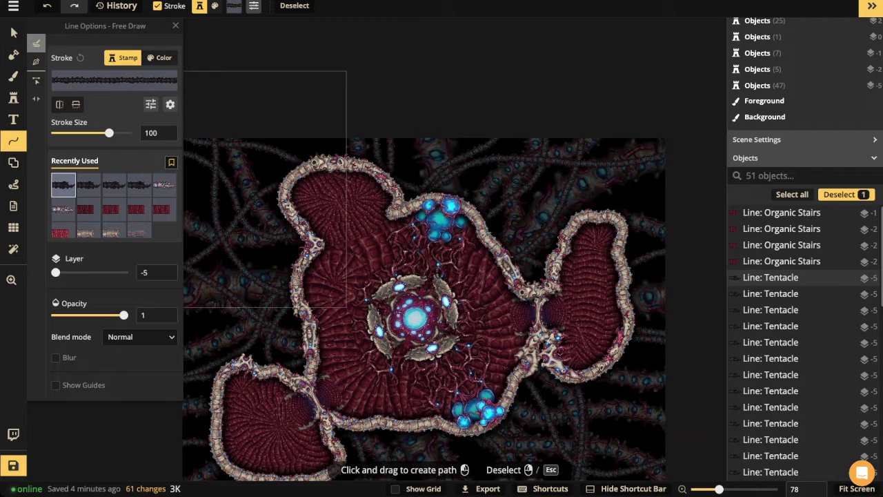
- Examine the whole map and the coverage of the background tentacles around the chambers
click(13, 33)
scroll(339, 207, down, 2)
drag(339, 207, 340, 95)
scroll(428, 148, down, 1)
scroll(428, 148, up, 2)
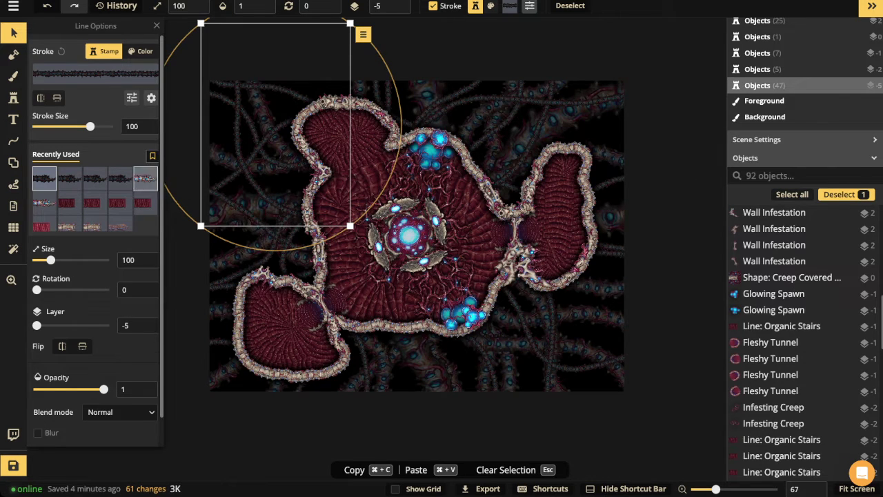
click(13, 32)
drag(407, 187, 391, 160)
scroll(400, 181, down, 2)
scroll(412, 180, up, 2)
click(500, 166)
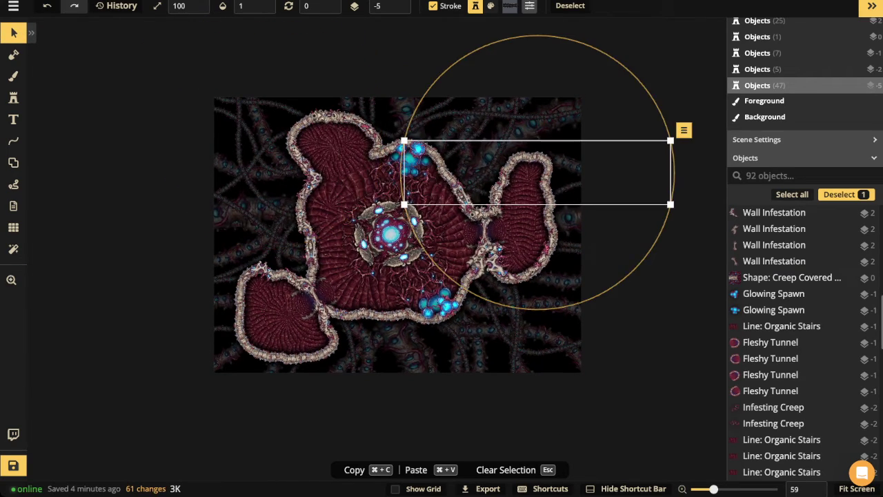
scroll(371, 158, up, 4)
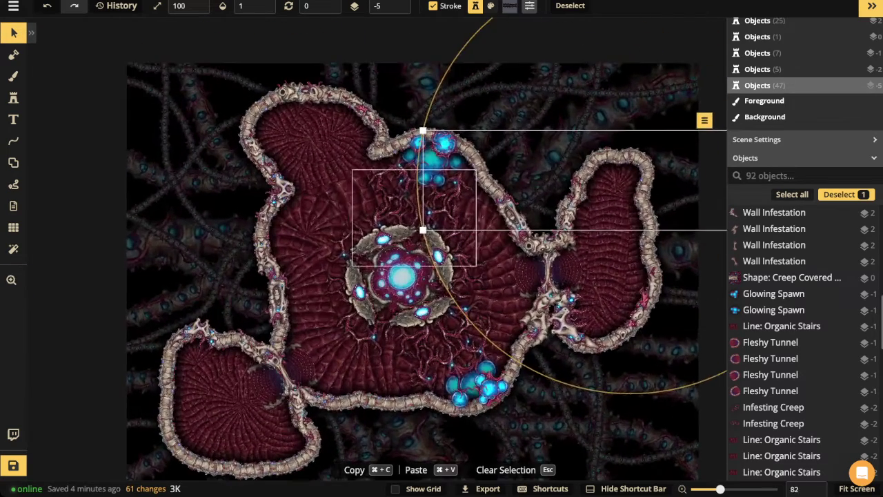
- Place a Ventilation Sprout stamp from the Slimiens Horrificus pack over the central structure's left eye at size 40, rotated 240
click(13, 97)
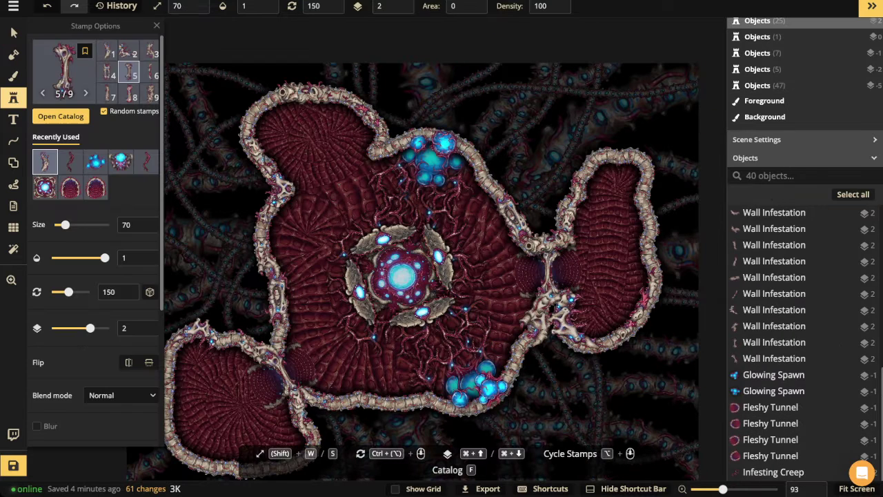
click(65, 69)
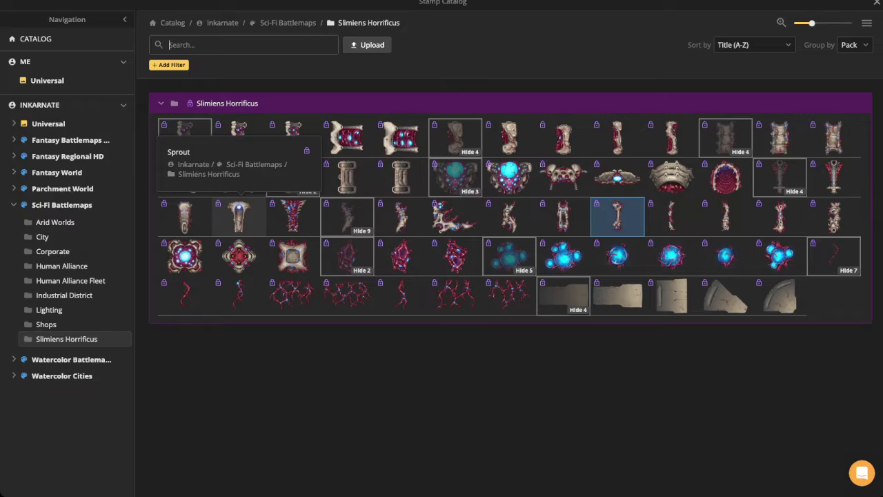
click(239, 216)
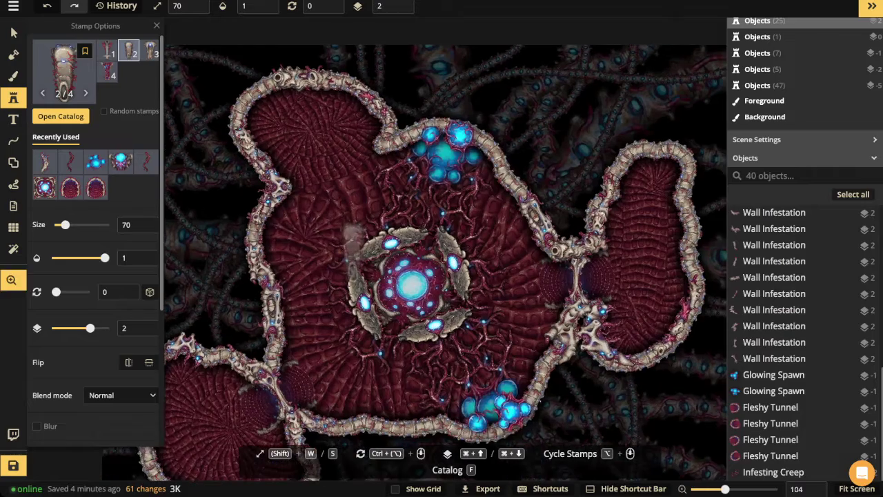
scroll(354, 234, up, 5)
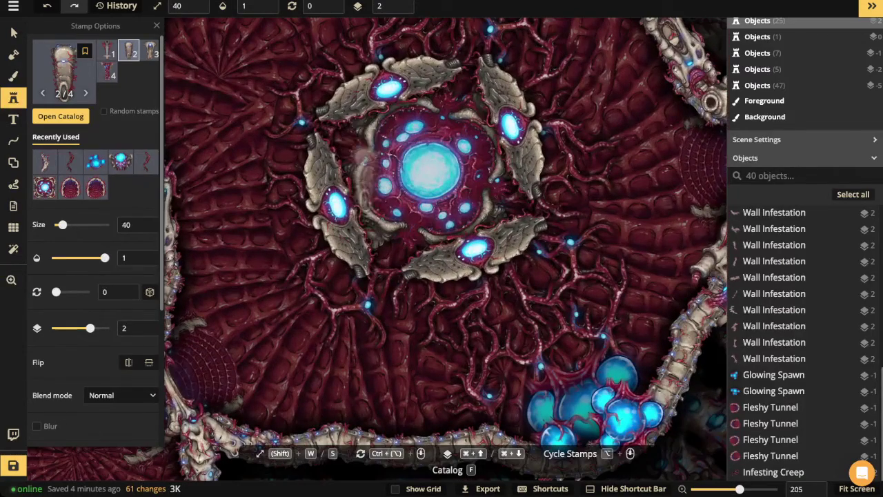
key(w)
scroll(364, 180, down, 8)
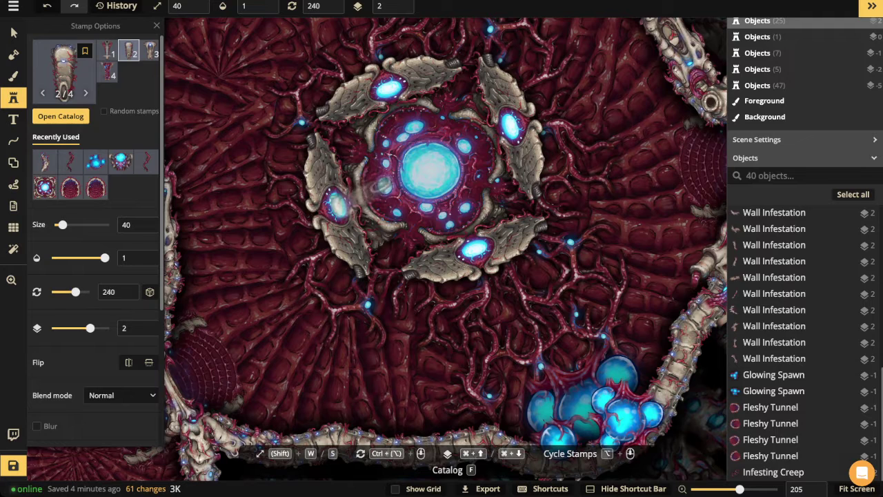
click(357, 195)
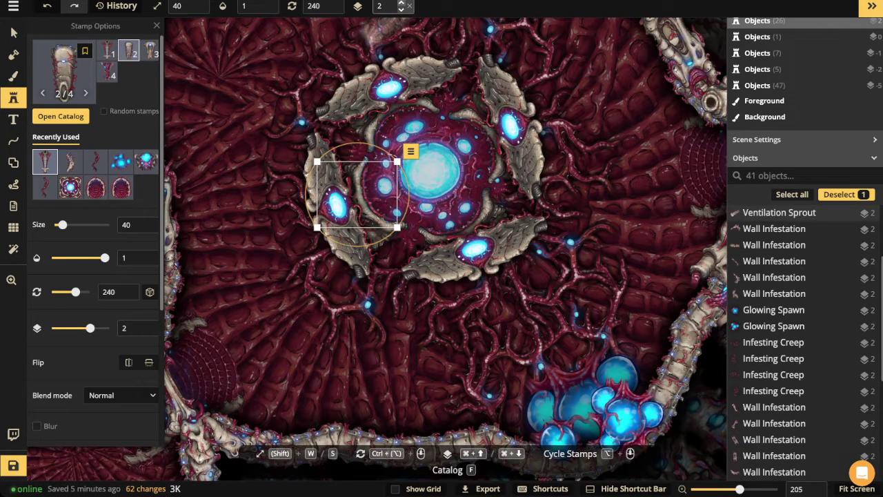
- Raise the placed Ventilation Sprout to layer 5 and set its rotation to 243 so it points toward the central pillar
click(400, 3)
click(401, 3)
click(401, 3)
scroll(359, 191, up, 3)
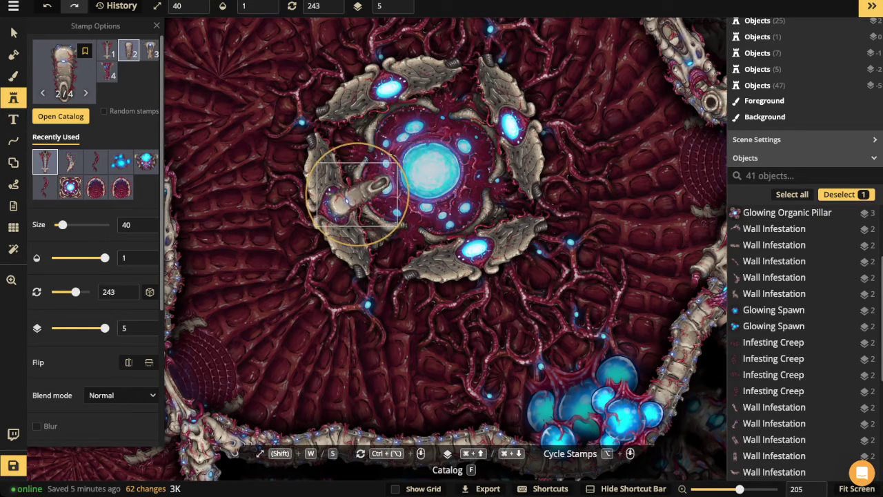
scroll(403, 114, up, 5)
scroll(402, 114, down, 5)
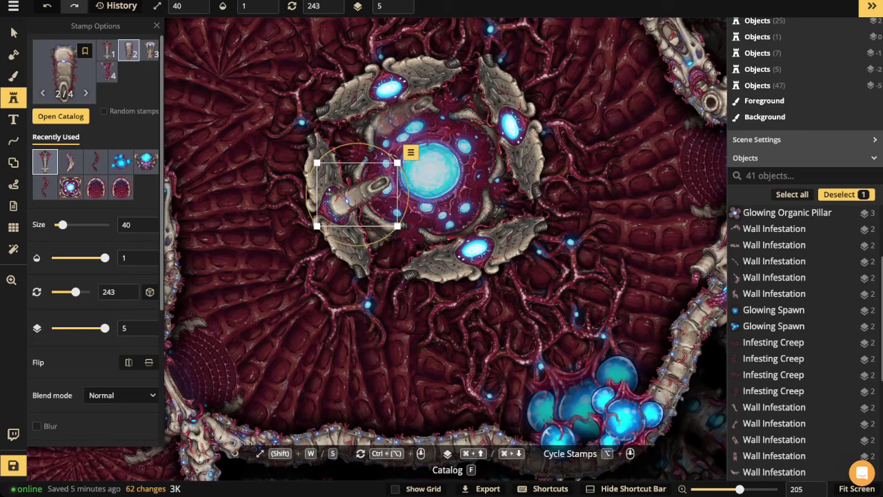
- Place a second Ventilation Sprout over the central structure's upper eye, rotated 333, and align it with the pillar
scroll(407, 107, up, 1)
click(413, 99)
scroll(413, 100, up, 5)
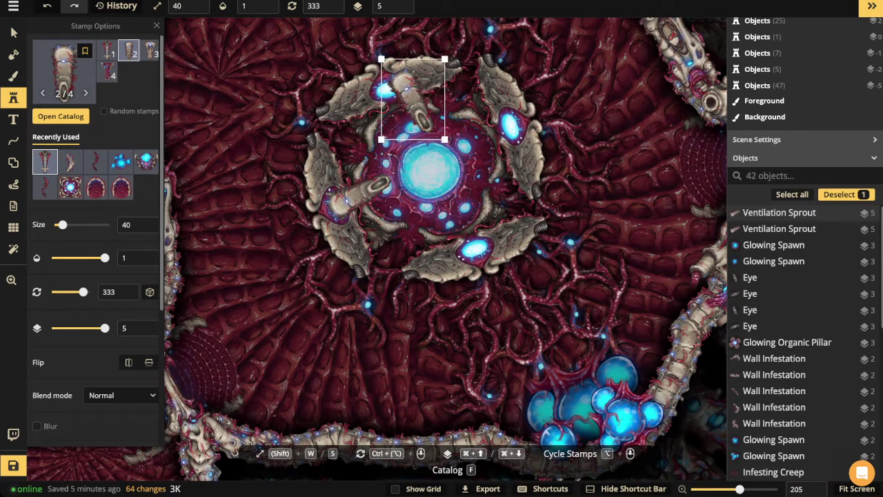
drag(413, 99, 399, 109)
click(404, 103)
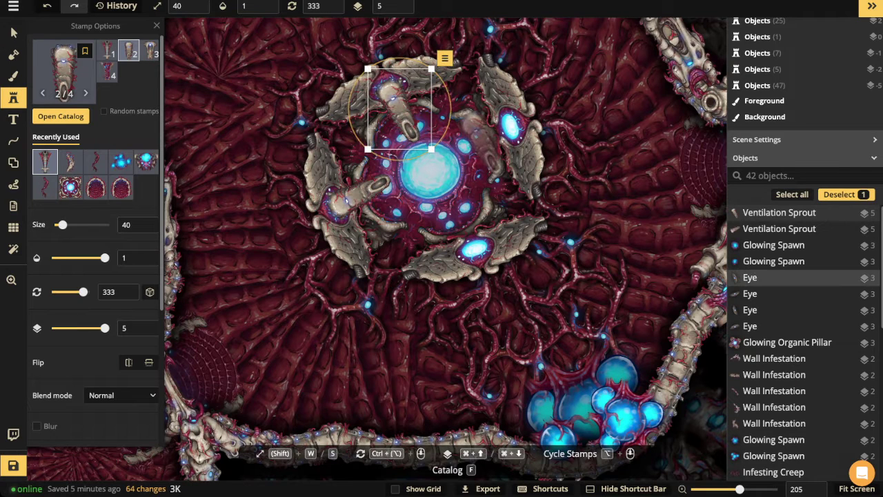
- Place a third Ventilation Sprout over the central structure's right eye, rotated 63 toward the pillar
scroll(477, 139, up, 1)
scroll(476, 140, up, 5)
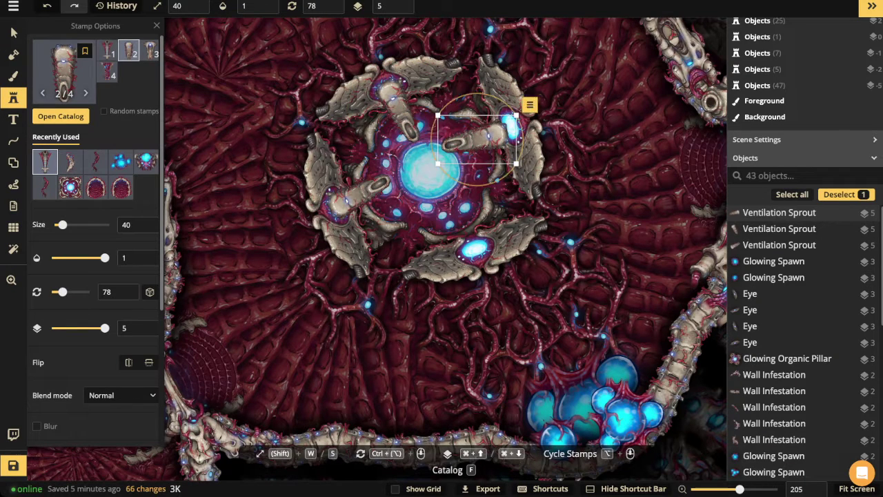
scroll(476, 139, up, 4)
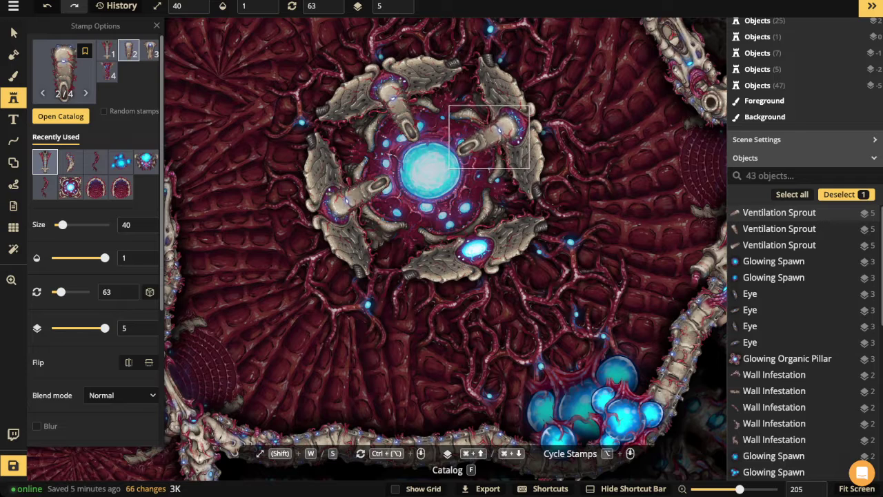
scroll(476, 139, down, 4)
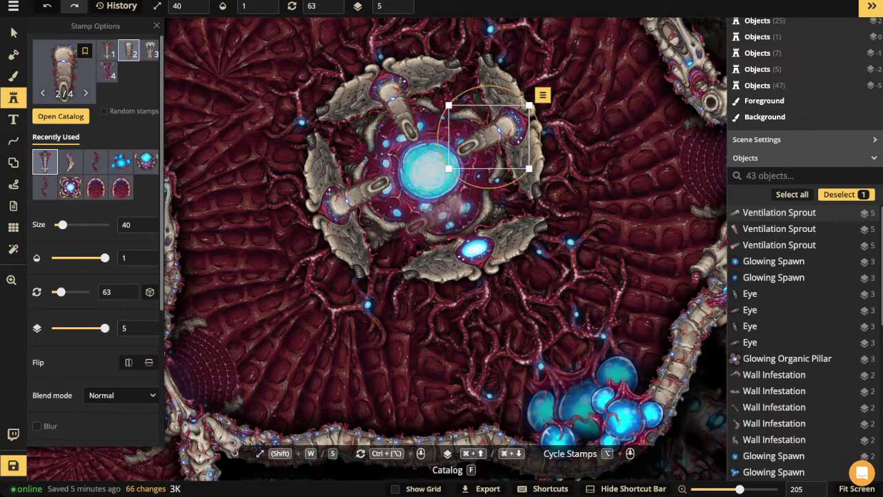
- Place a fourth Ventilation Sprout over the central structure's lower eye, rotated 153 toward the pillar
click(489, 137)
scroll(437, 215, up, 7)
scroll(455, 224, down, 1)
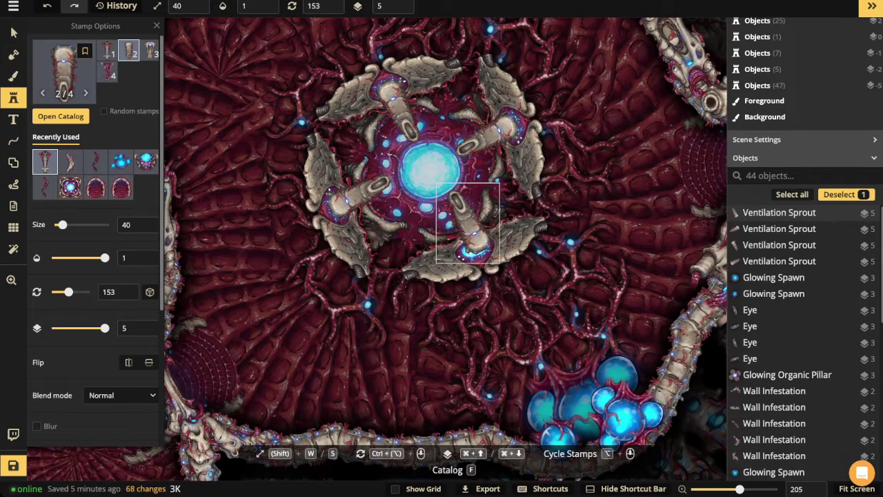
- Choose the third stamp variant of the Ventilation Sprout set, the flared Sprout with a glowing orb
scroll(465, 228, down, 3)
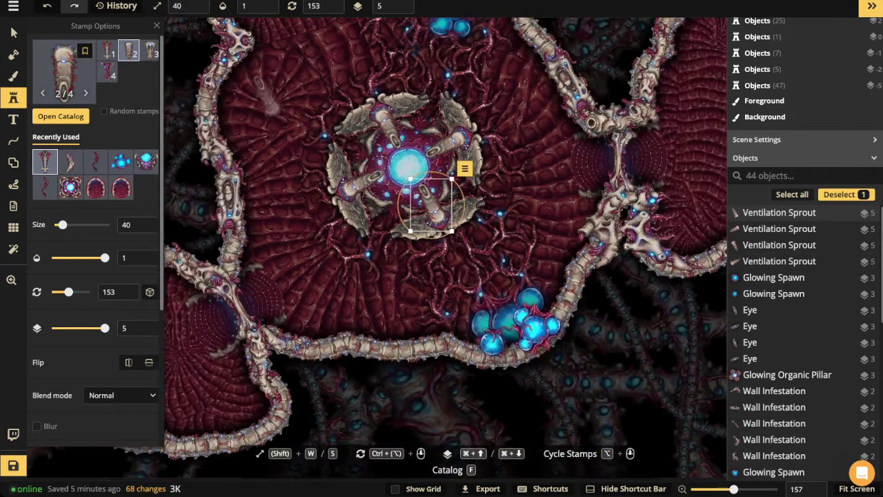
scroll(353, 163, down, 3)
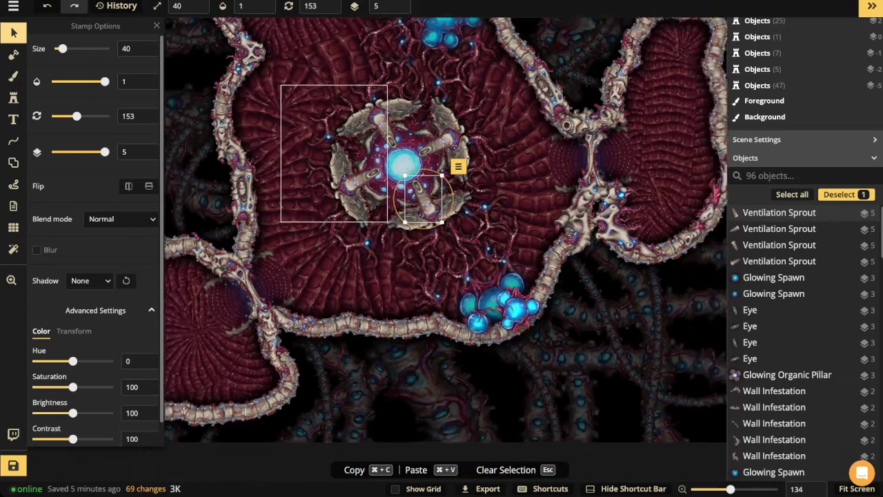
drag(351, 165, 339, 245)
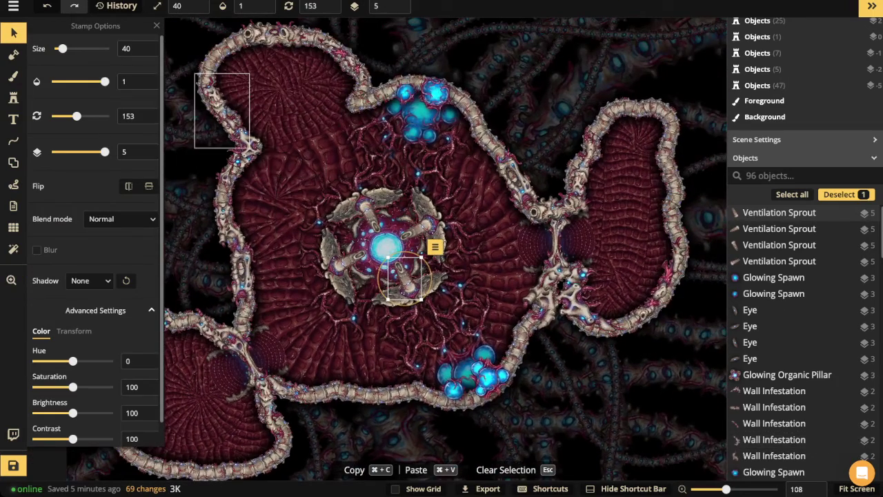
click(14, 97)
click(64, 73)
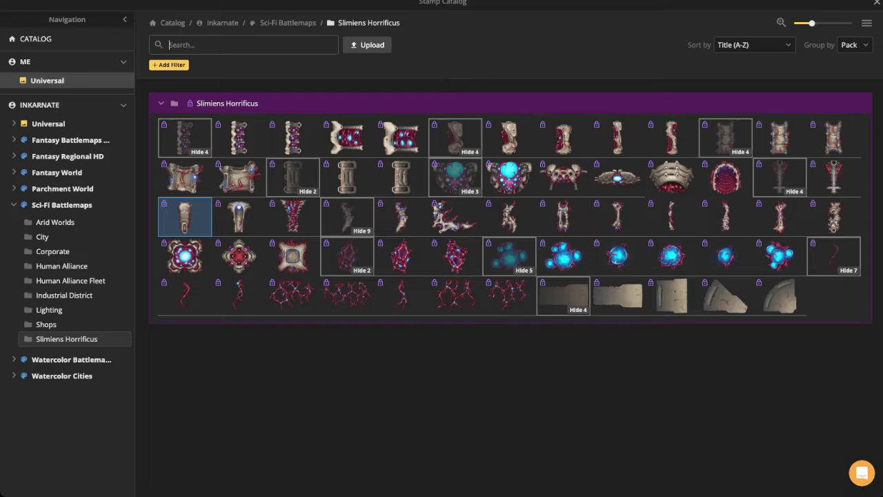
key(Escape)
click(149, 51)
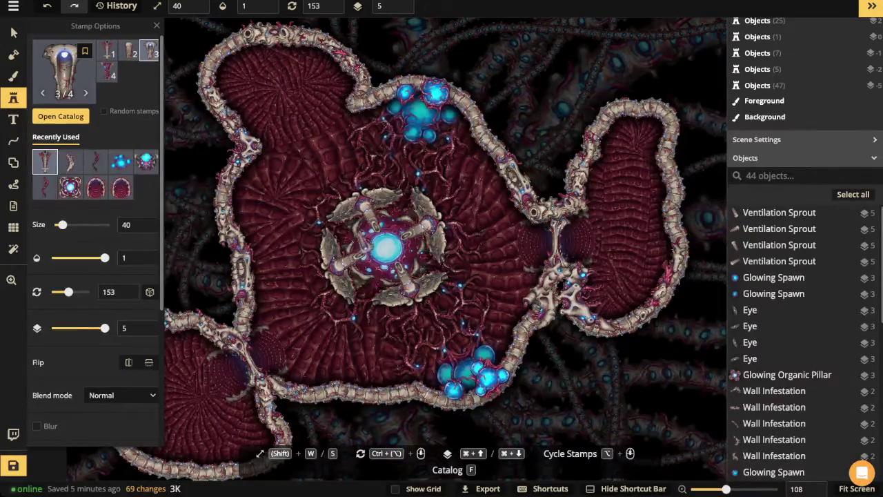
- Place two Sprouts at size 50, rotated 243, on the large chamber's side of the lower-left doorway, one at each wall end
scroll(349, 240, up, 2)
drag(277, 313, 385, 151)
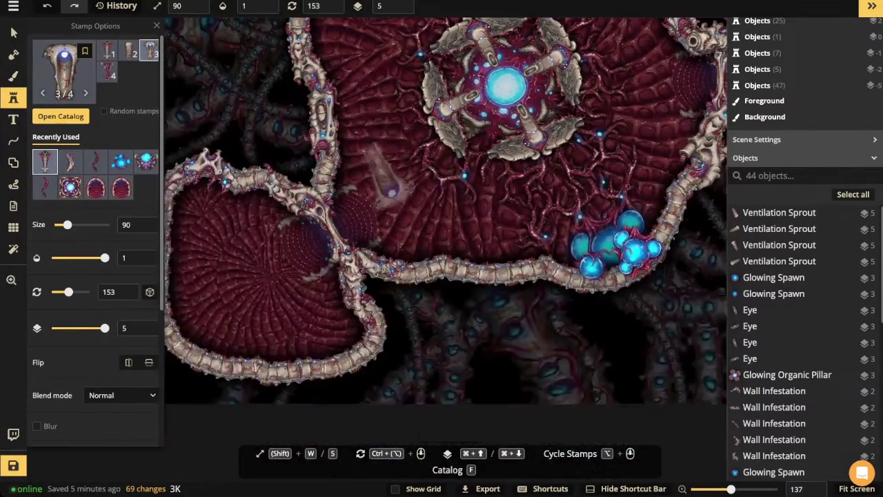
scroll(370, 217, up, 3)
key(w)
scroll(344, 218, up, 4)
ctrl+scroll(339, 211, up, 2)
key(s)
key(s)
key(s)
key(s)
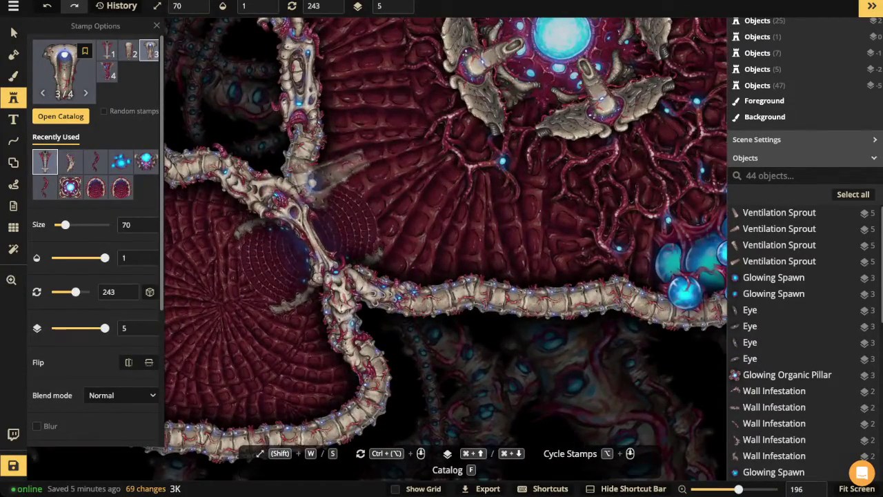
click(321, 183)
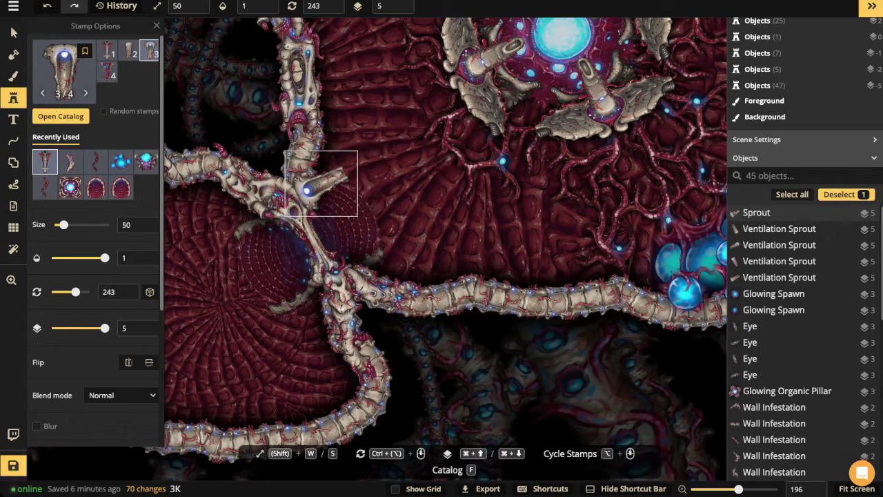
ctrl+scroll(356, 265, up, 10)
click(356, 265)
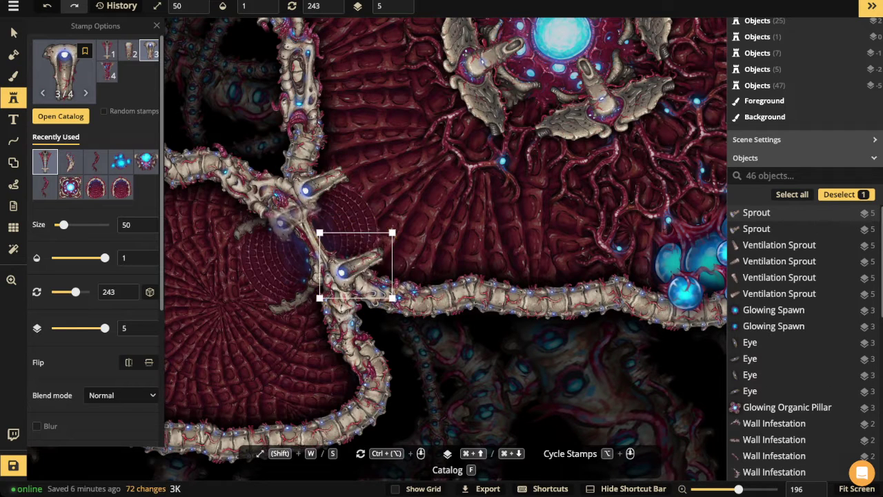
- Place two mirroring Sprouts rotated 63 on the small chamber's side of the lower-left doorway
ctrl+scroll(266, 211, down, 10)
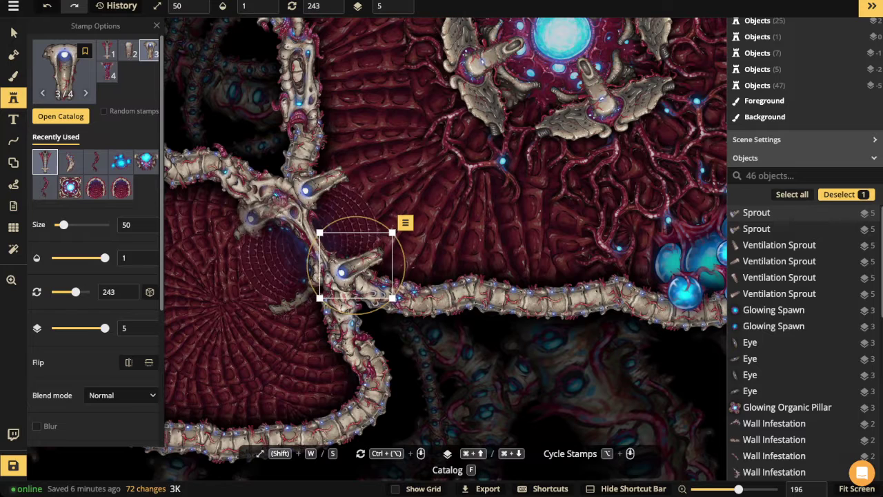
click(267, 209)
ctrl+scroll(267, 210, up, 12)
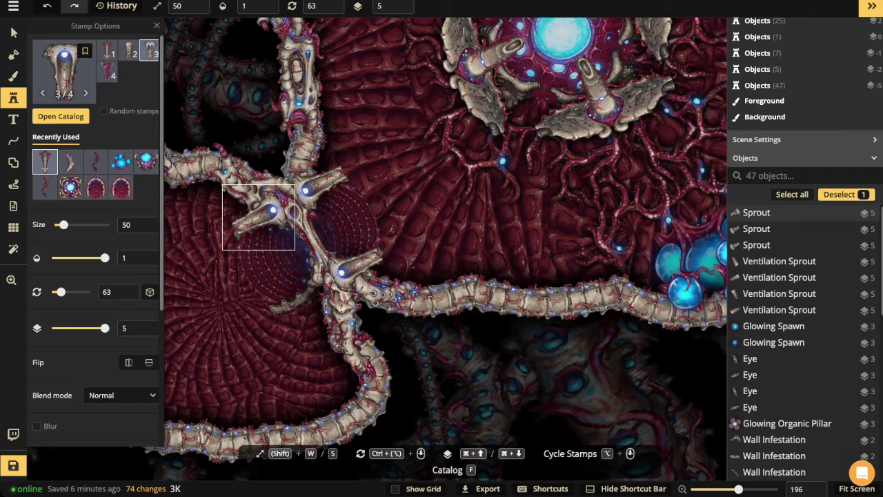
click(259, 218)
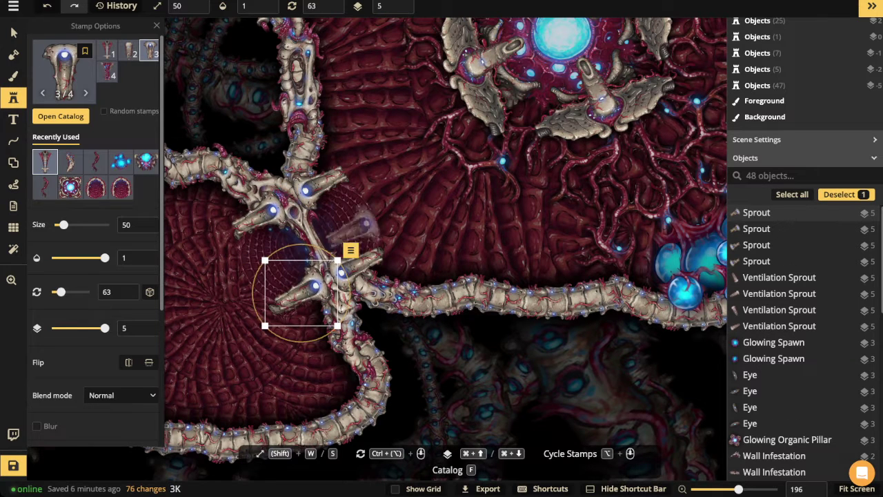
- Copy the lower-left doorway's four Sprouts onto the right chamber's doorway, rotated to 178 so they frame the passage
click(14, 32)
shift+click(310, 188)
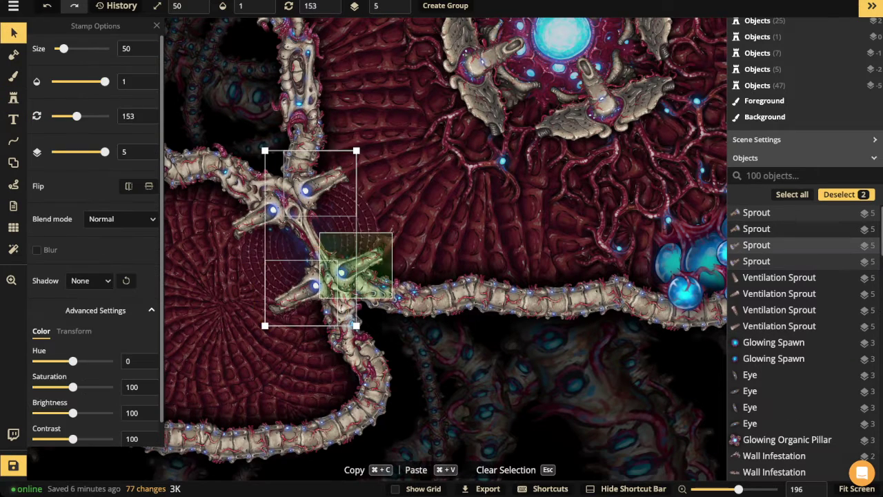
shift+click(351, 271)
shift+click(272, 210)
scroll(272, 210, down, 3)
key(super+c)
key(space)
drag(525, 138, 265, 275)
key(super+v)
drag(563, 256, 497, 241)
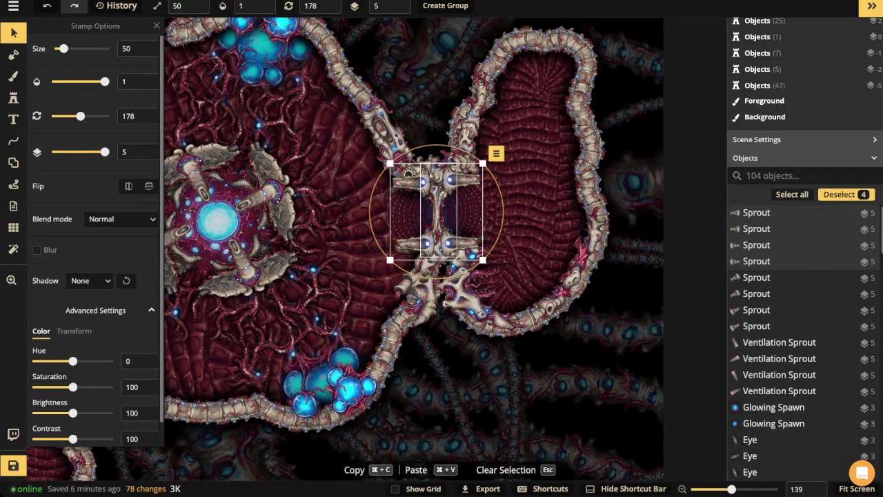
- Examine the whole map with its doorways, central structure and Glowing Spawn clusters
scroll(321, 149, down, 4)
drag(318, 147, 483, 153)
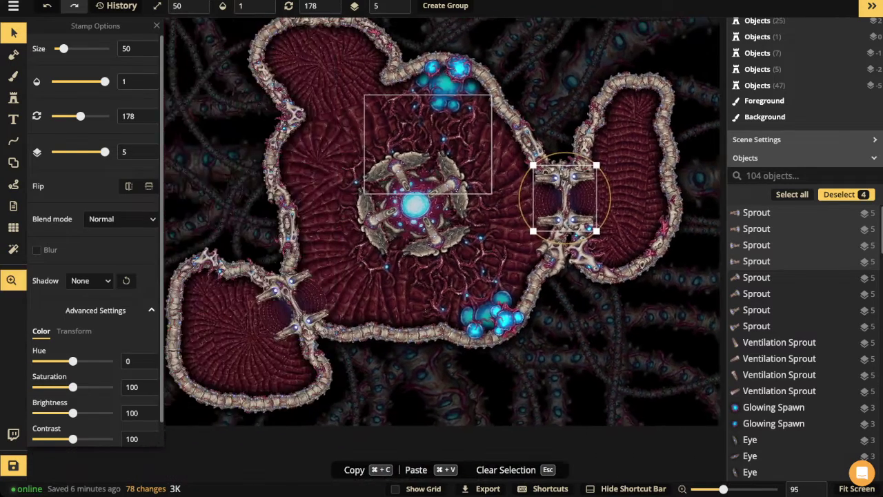
scroll(393, 117, down, 2)
scroll(394, 117, up, 2)
scroll(393, 124, down, 2)
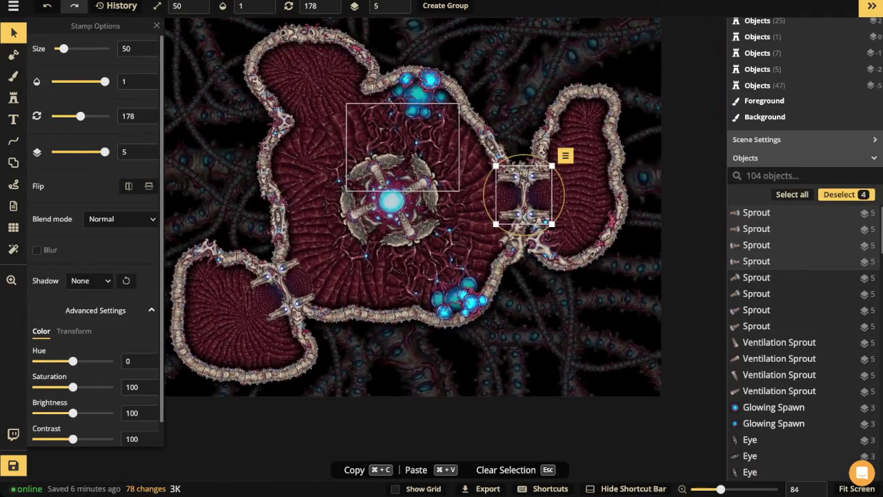
scroll(386, 145, up, 3)
scroll(395, 147, up, 2)
mouse_move(395, 148)
mouse_down()
mouse_move(396, 159)
mouse_move(394, 123)
mouse_move(395, 221)
mouse_move(410, 141)
mouse_up()
scroll(221, 111, down, 4)
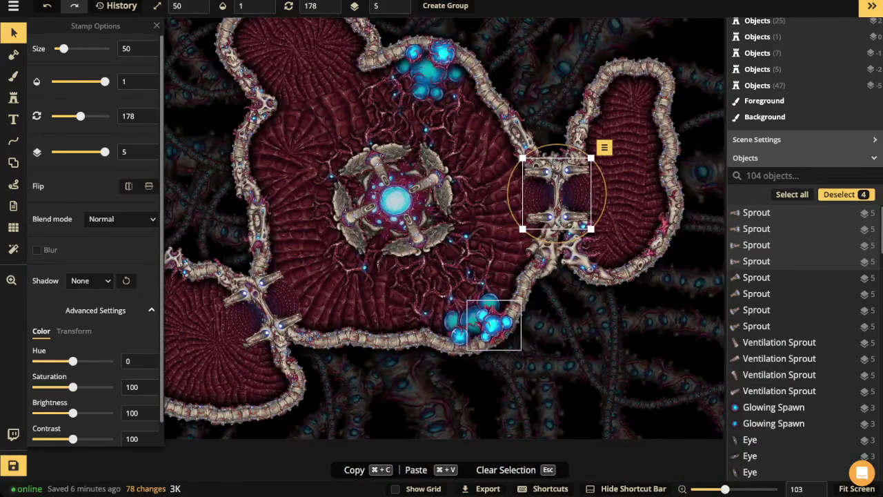
- Place a size 180 Glowing Spawn on layer -1, rotated 258, against the large chamber's left wall, reusing the lower cluster's stamp settings
click(478, 320)
click(13, 97)
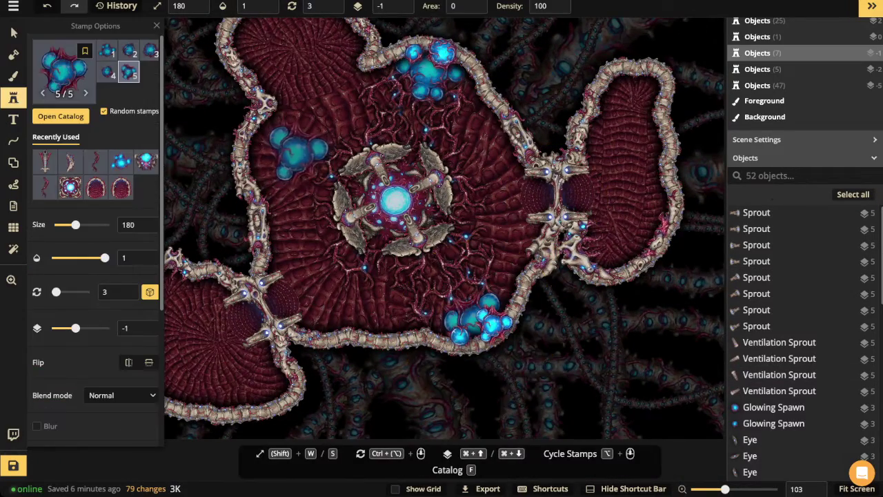
drag(305, 134, 363, 111)
drag(348, 164, 316, 211)
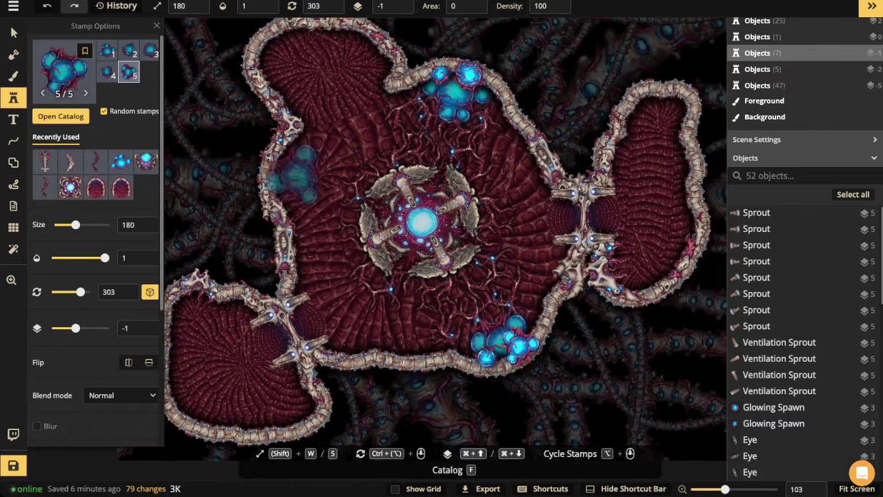
ctrl+scroll(291, 173, down, 2)
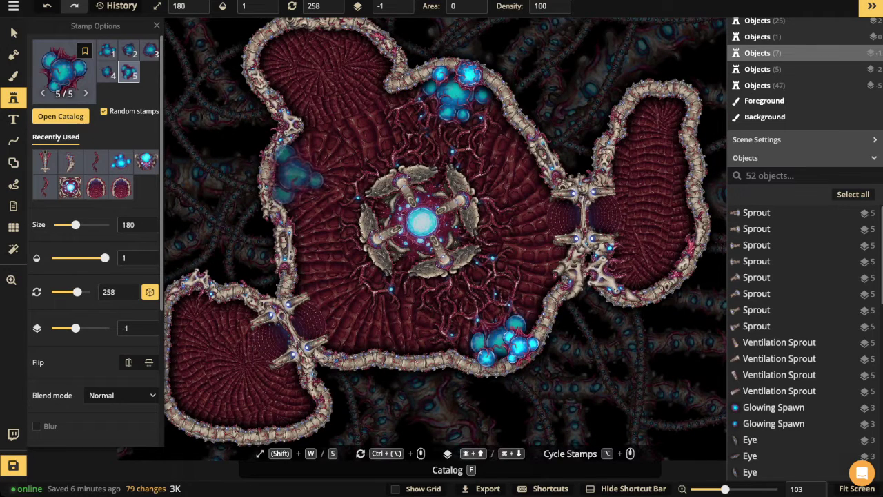
click(293, 176)
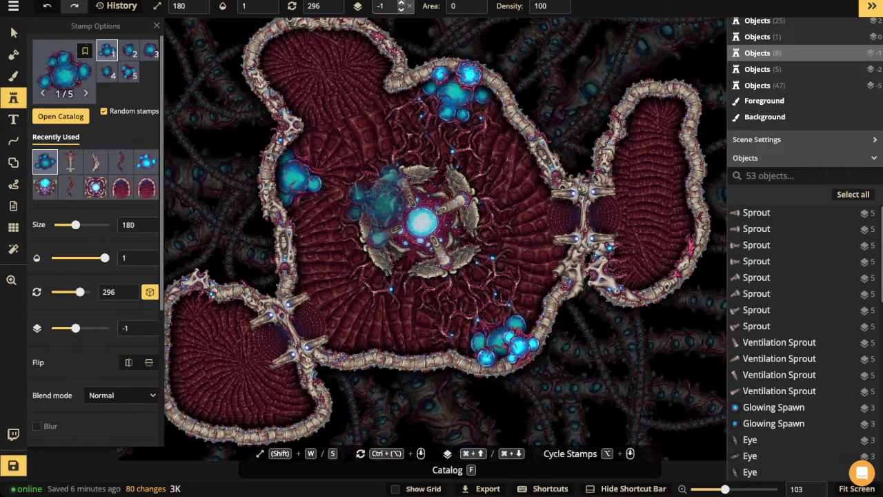
- Place two smaller Glowing Spawns at size 90 on layer 2 over the wall beside the large left spawn
key(super+Up)
key(super+Up)
key(super+Up)
alt+scroll(290, 165, up, 1)
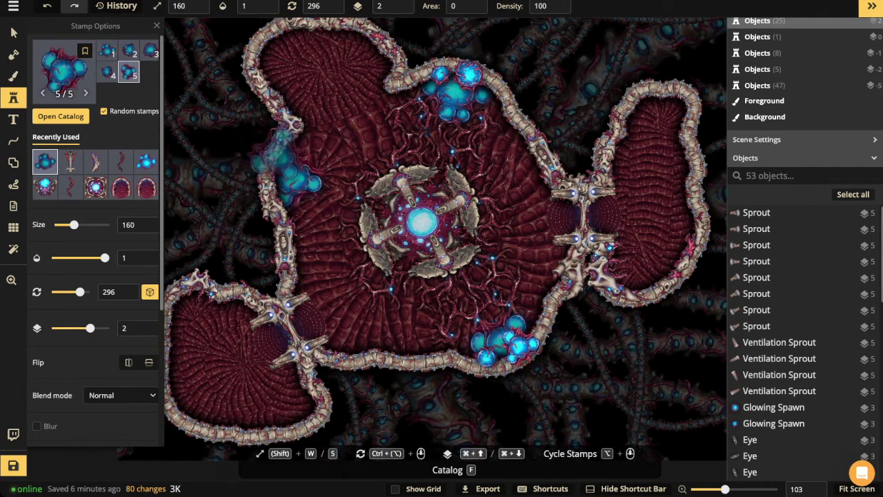
scroll(289, 165, up, 2)
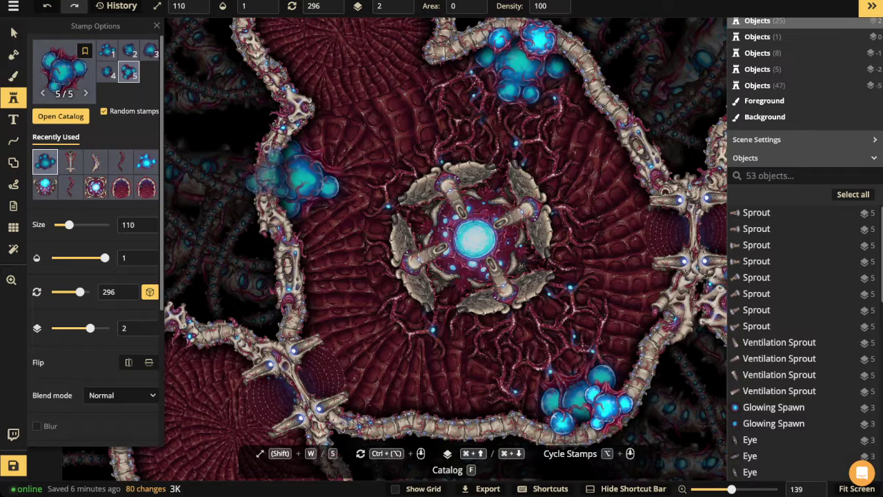
click(300, 176)
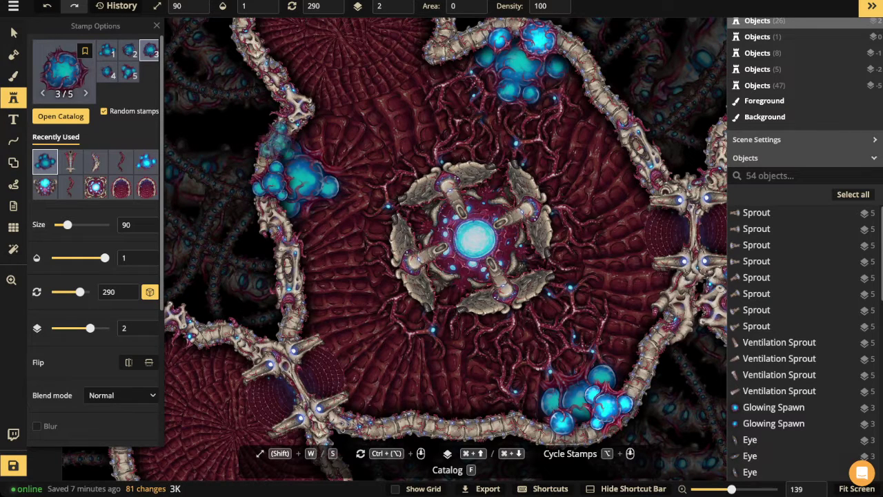
click(325, 177)
- Set the brightness of the left wall's two small Glowing Spawns to 100 and that of the large one to 71
scroll(372, 145, down, 1)
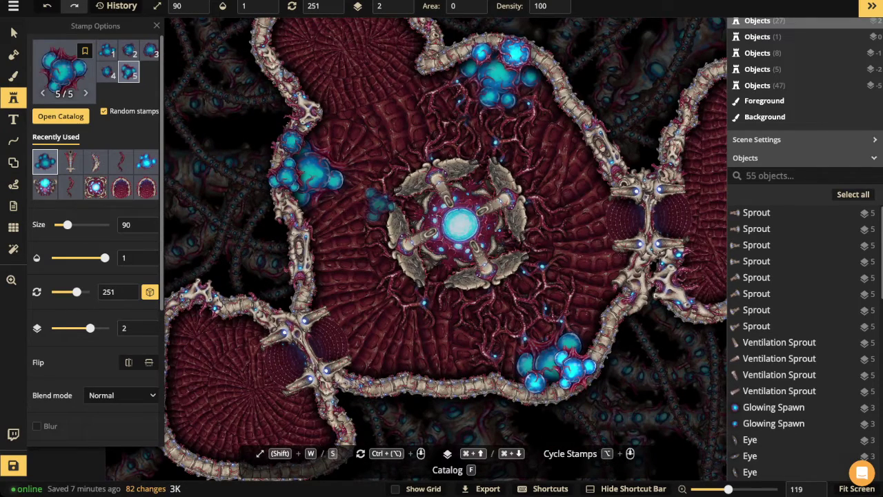
click(13, 32)
click(292, 141)
click(314, 171)
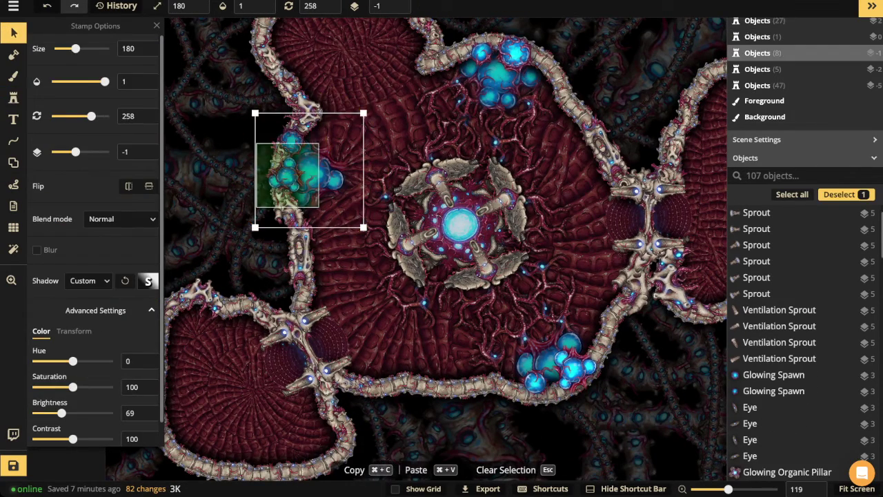
shift+click(285, 174)
shift+click(292, 142)
scroll(95, 242, down, 1)
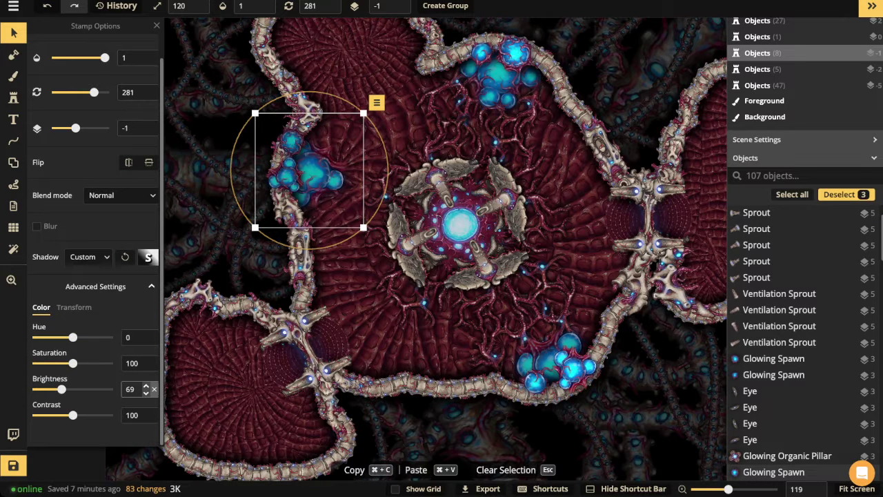
click(154, 389)
click(314, 171)
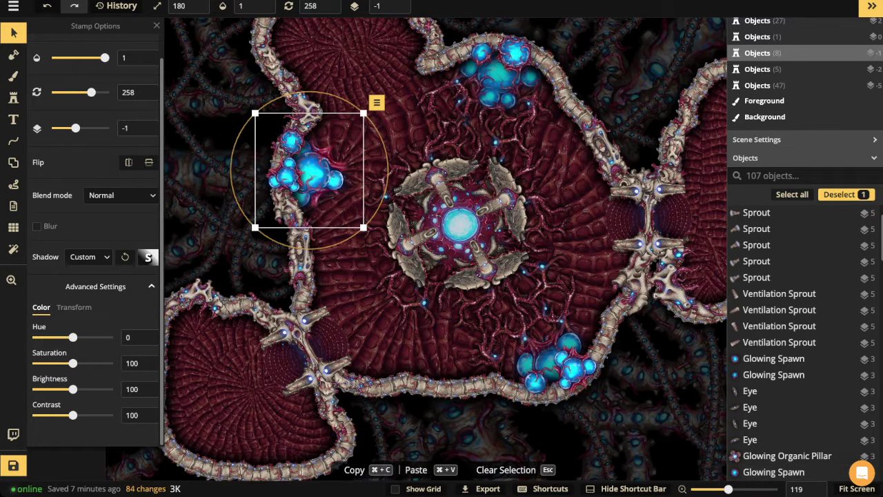
drag(73, 390, 62, 389)
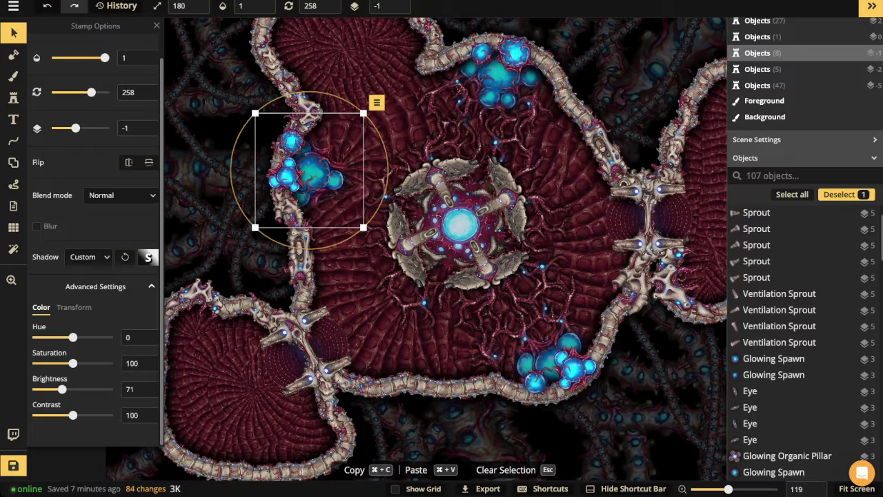
- Duplicate the Infesting Creep near the upper spawn cluster beside the left spawn cluster, rotated to 285
scroll(427, 171, down, 2)
click(463, 79)
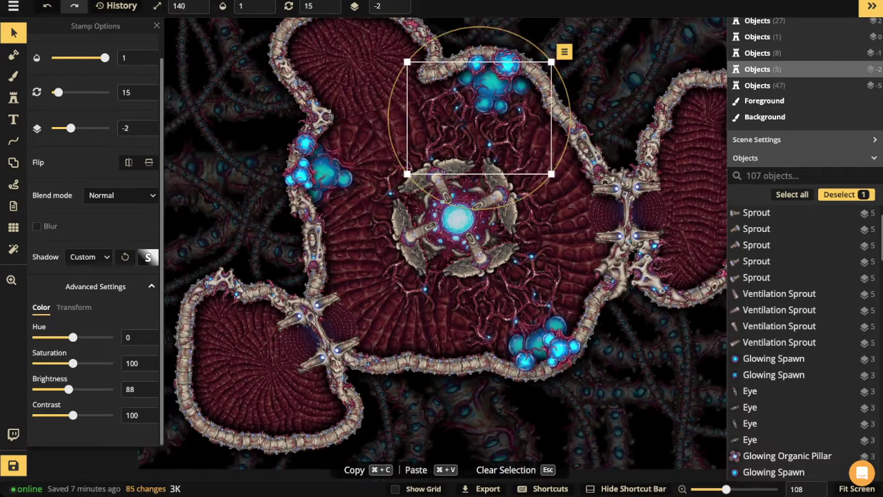
click(464, 125)
key(super+c)
key(super+v)
scroll(371, 145, down, 4)
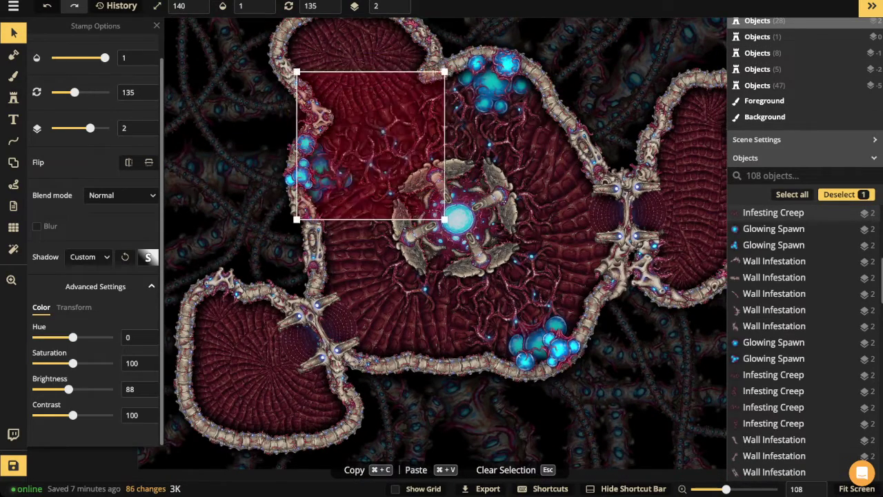
scroll(370, 146, up, 4)
scroll(371, 145, up, 6)
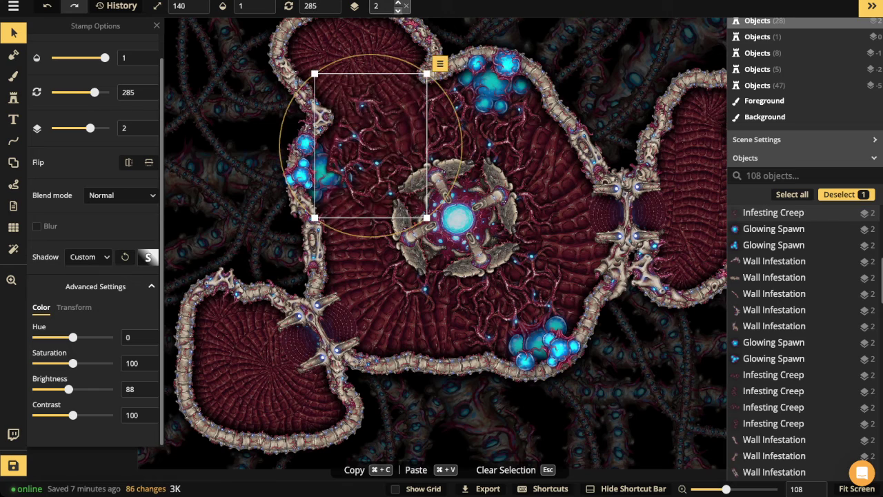
- Lower the duplicated Infesting Creep to layer -2 and fit it between the left spawn cluster and the central structure, rotated to 270
scroll(399, 7, down, 5)
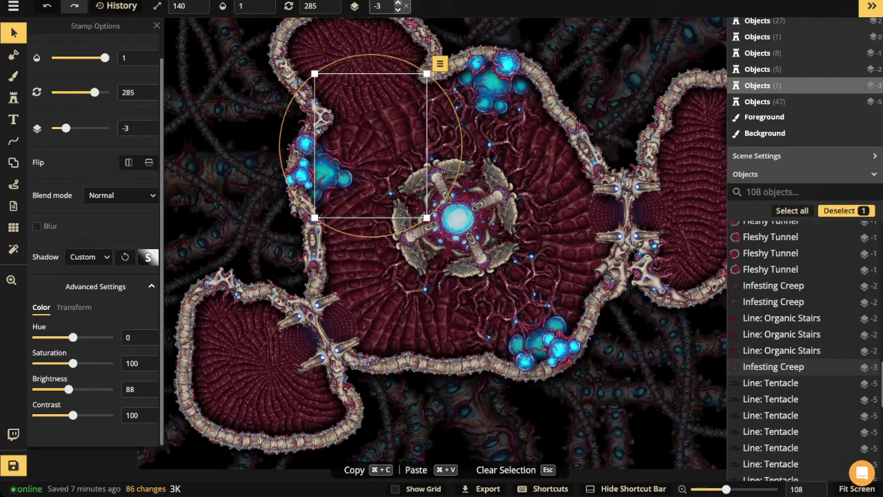
click(398, 3)
drag(370, 146, 367, 178)
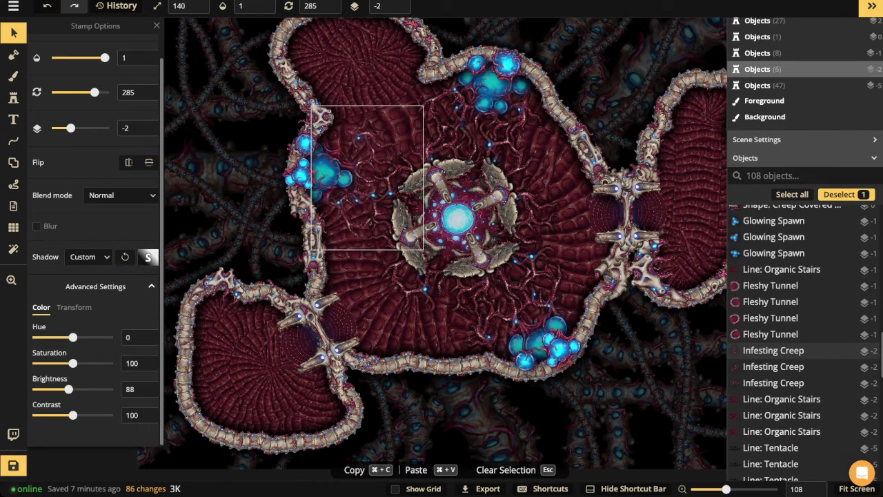
drag(361, 139, 358, 137)
scroll(359, 136, down, 1)
scroll(359, 137, down, 1)
scroll(385, 94, down, 1)
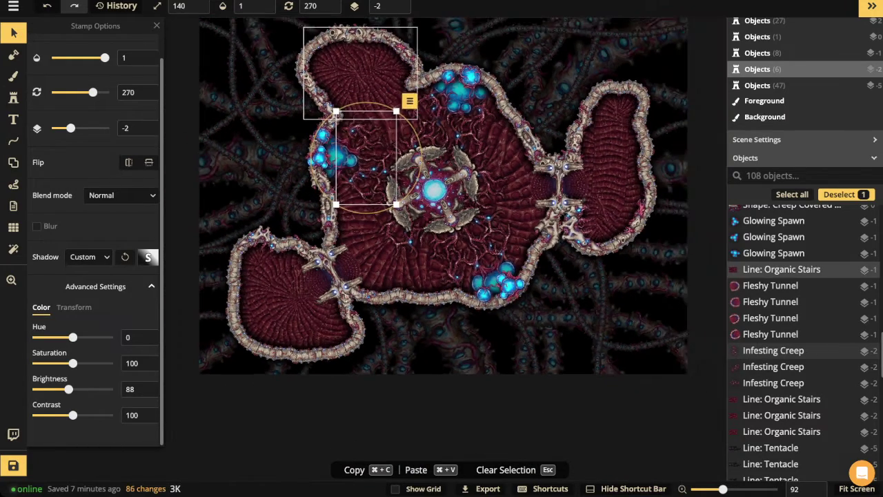
drag(385, 93, 362, 27)
scroll(355, 129, down, 2)
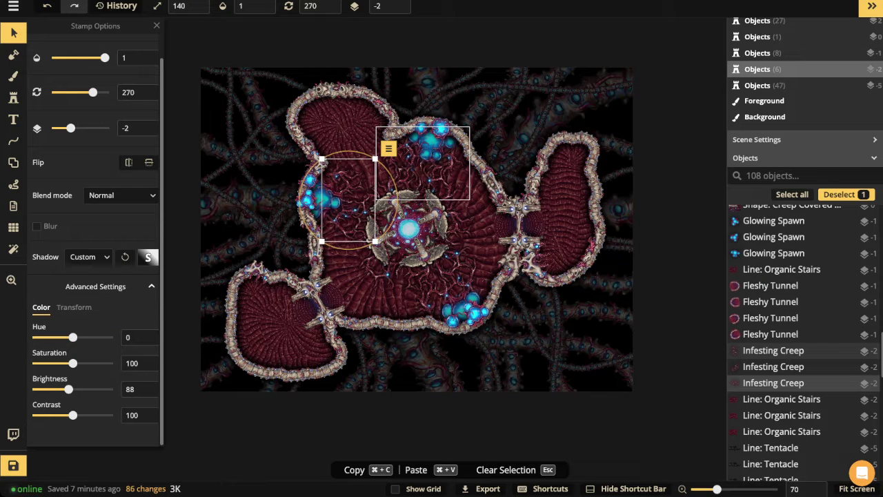
scroll(464, 199, up, 3)
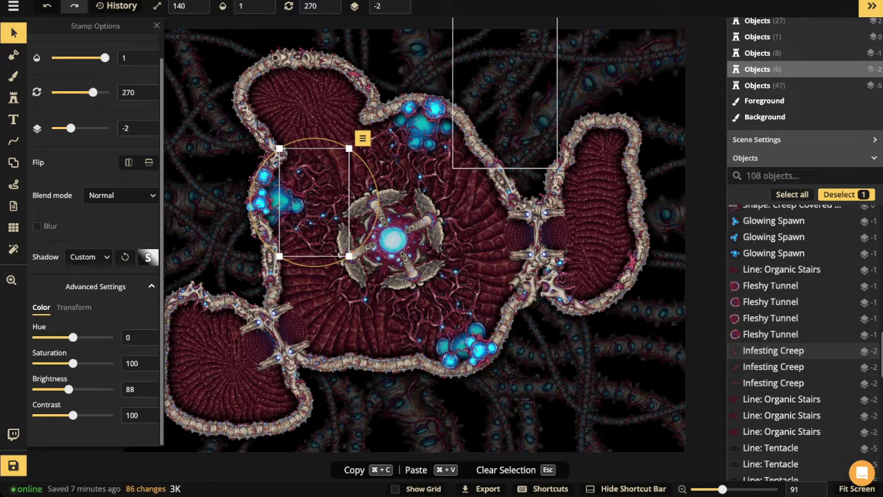
scroll(379, 199, up, 2)
drag(380, 199, 436, 182)
- Choose the Organic Pillar stamp from the Slimiens Horrificus catalog
click(14, 97)
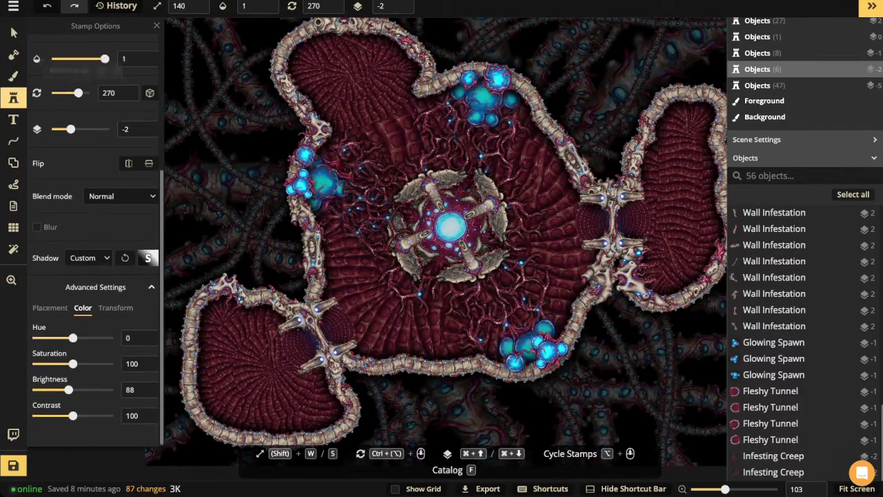
scroll(79, 93, up, 3)
click(60, 116)
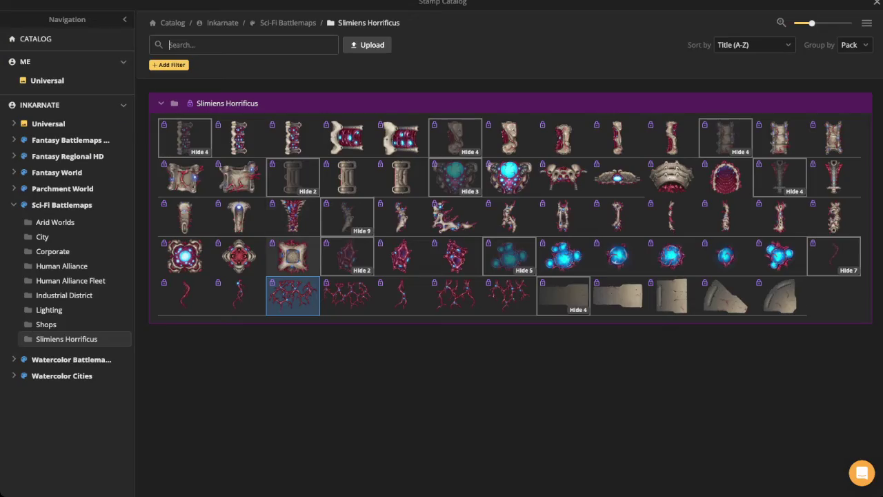
click(239, 255)
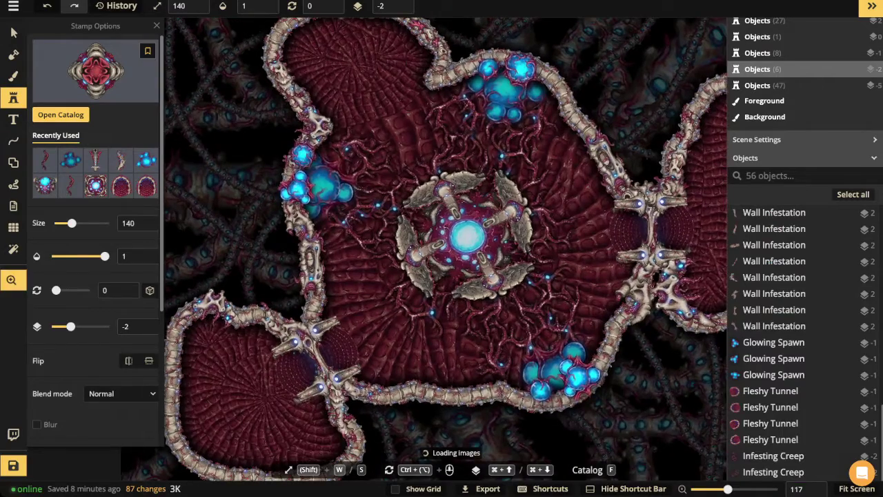
- Place the Organic Pillar at size 60 on layer 1 in the middle of the upper-left room, rotated to 12
drag(336, 74, 357, 160)
key(s)
key(s)
key(s)
key(s)
key(s)
key(s)
key(s)
key(s)
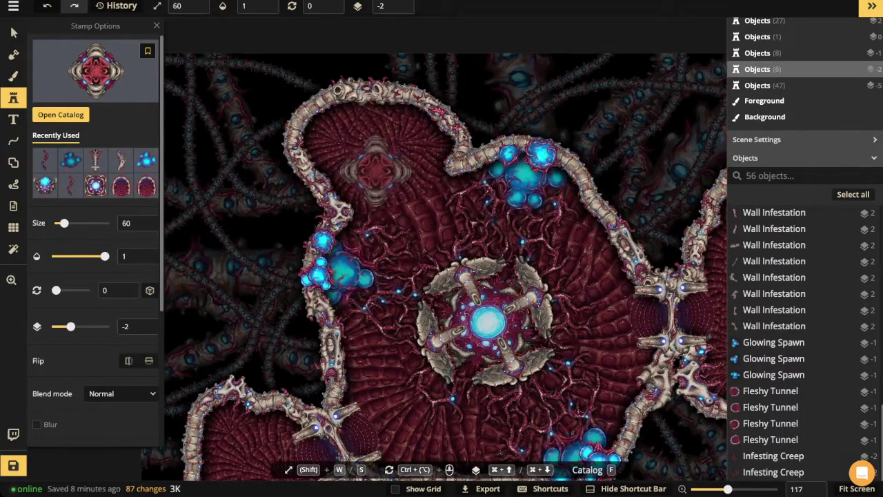
scroll(376, 168, up, 9)
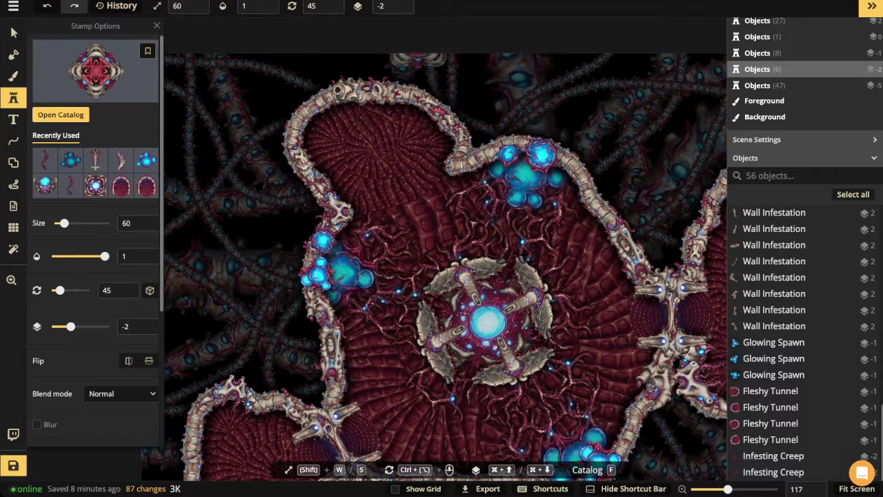
click(410, 6)
click(381, 146)
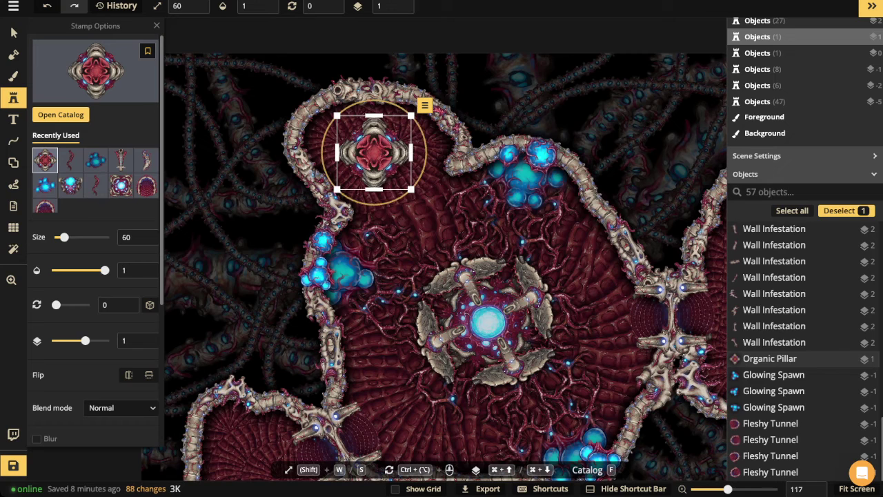
click(13, 33)
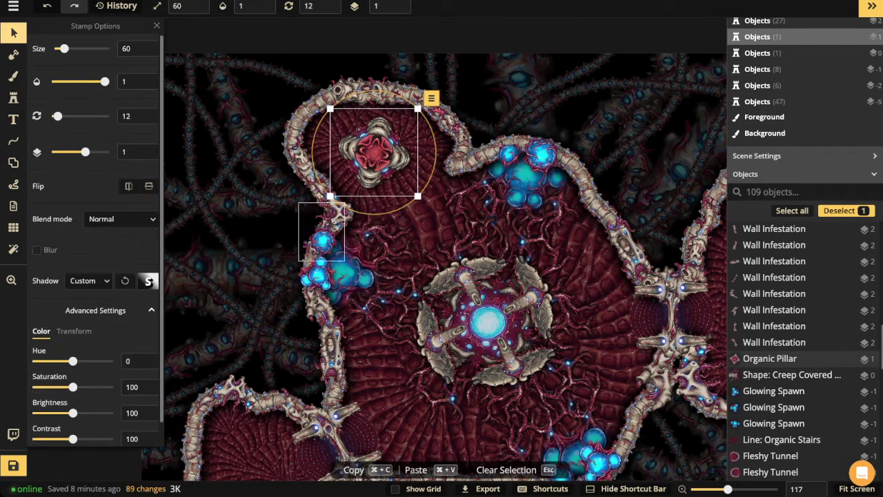
- Duplicate the Infesting Creep beside the left spawn cluster to just below the Organic Pillar, at size 90, rotation 330 and layer -1
click(345, 267)
click(387, 273)
key(super+c)
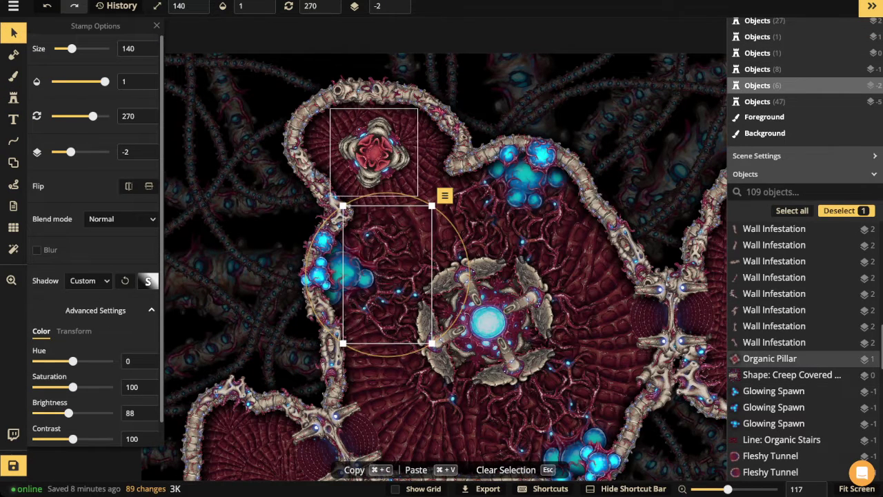
key(super+v)
scroll(396, 166, up, 4)
click(399, 3)
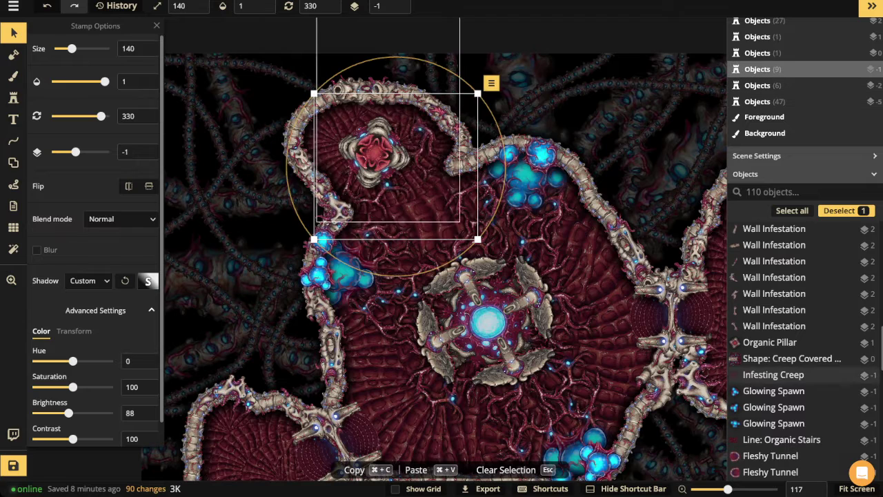
drag(396, 166, 402, 206)
scroll(402, 206, down, 3)
scroll(187, 5, down, 2)
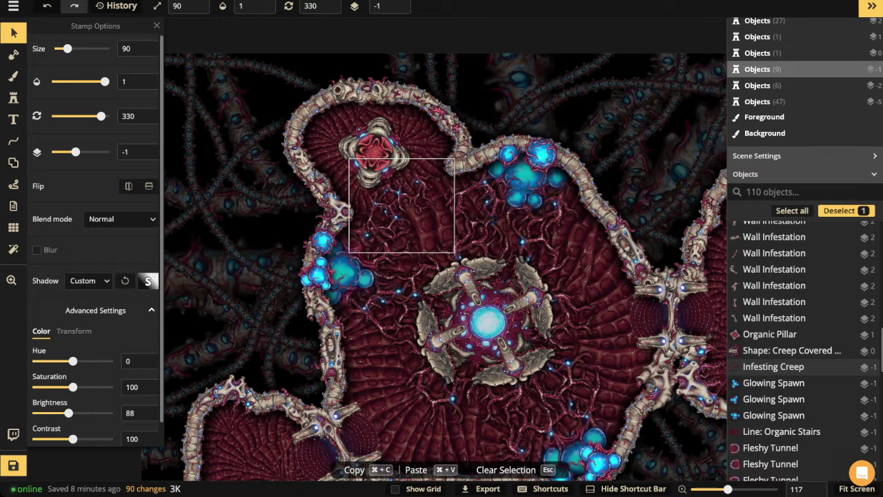
- Duplicate the small Infesting Creep to the left of the Organic Pillar, rotated to 75
key(super+c)
key(super+v)
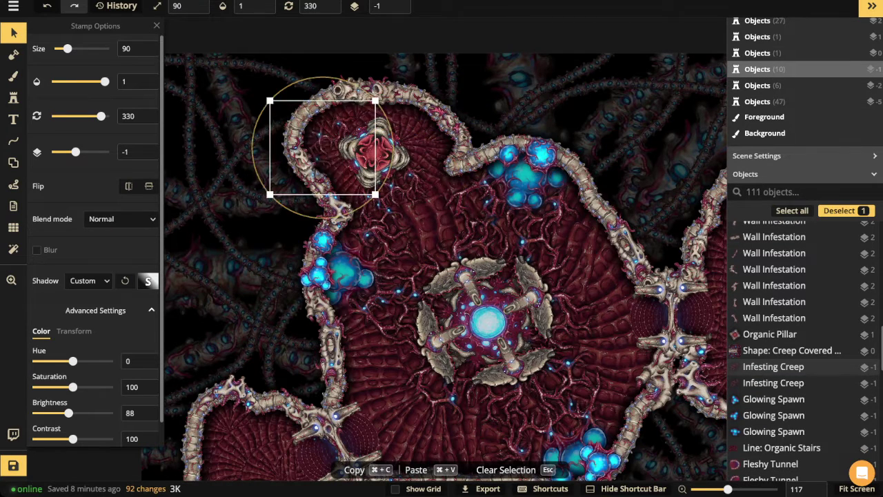
scroll(322, 148, up, 7)
drag(323, 147, 329, 177)
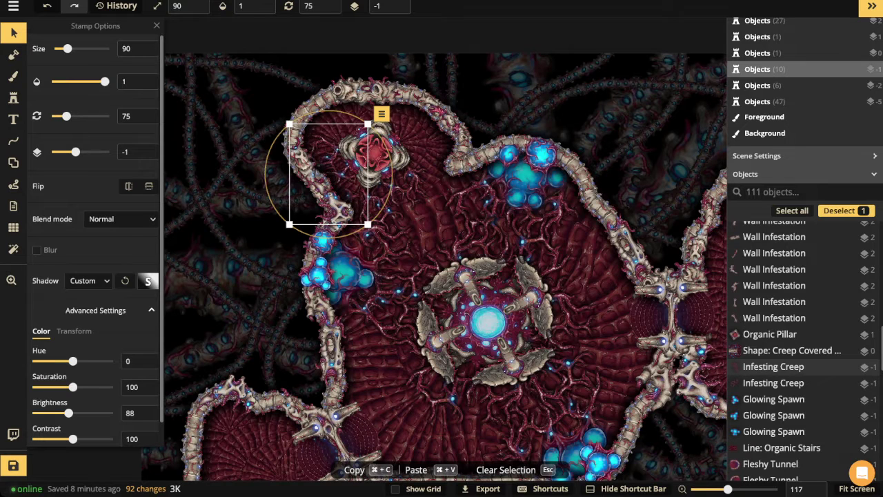
- Add another Infesting Creep copy above and left of the Organic Pillar, rotated to 150
key(super+v)
scroll(345, 137, up, 5)
key(Up)
key(Up)
key(Up)
key(Up)
key(Up)
key(Up)
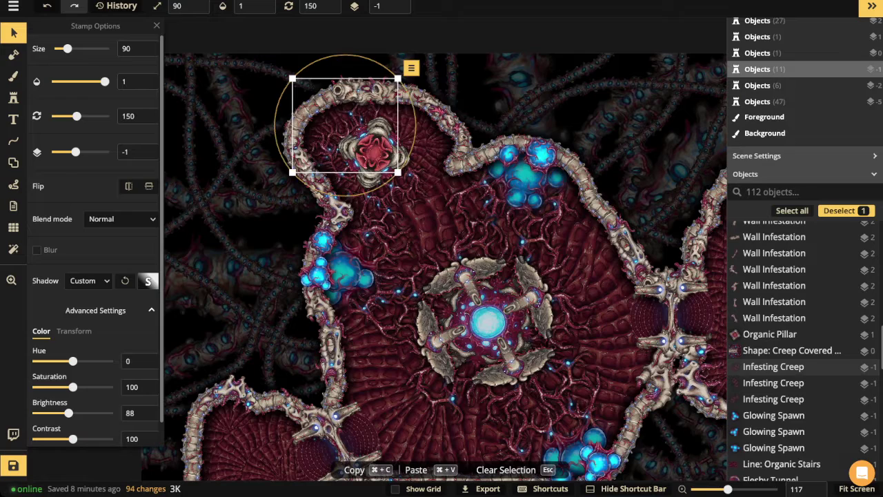
- Add another Infesting Creep copy to the right of the Organic Pillar, rotated to 240
key(super+v)
scroll(407, 145, up, 7)
scroll(407, 144, down, 1)
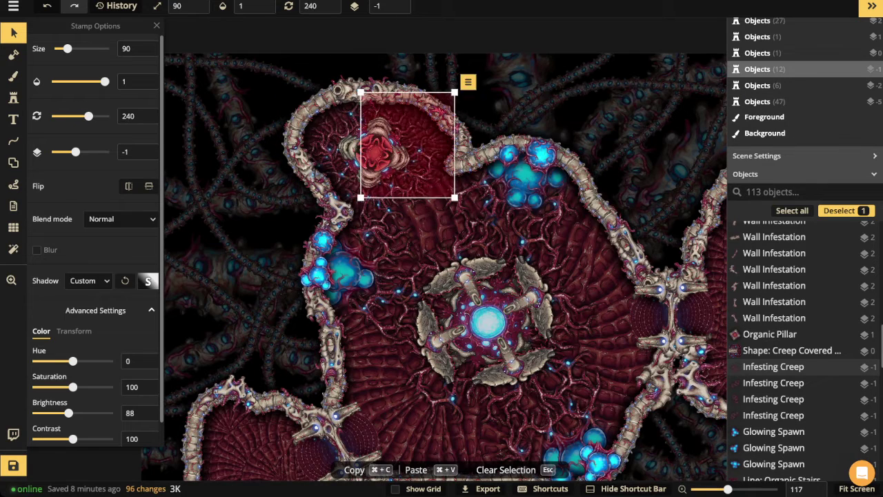
drag(407, 143, 414, 135)
scroll(344, 129, down, 2)
scroll(402, 135, down, 2)
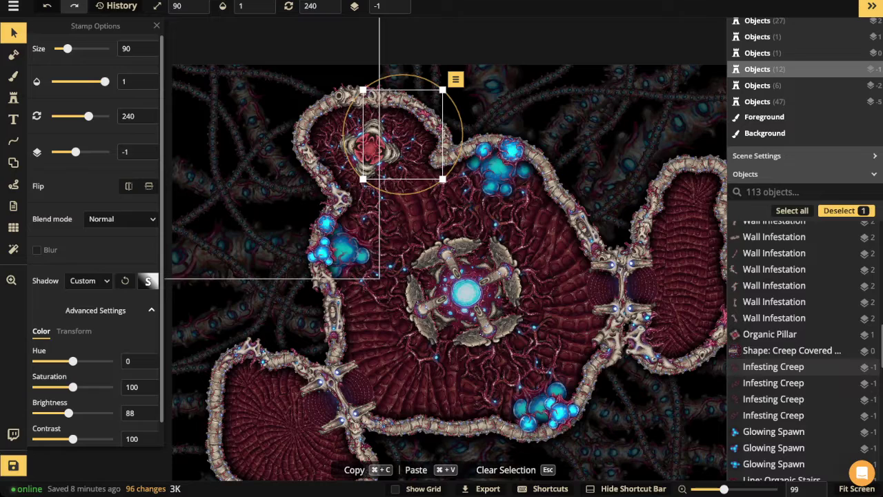
- Choose the Chamber stamp from the Slimiens Horrificus catalog
scroll(441, 226, down, 2)
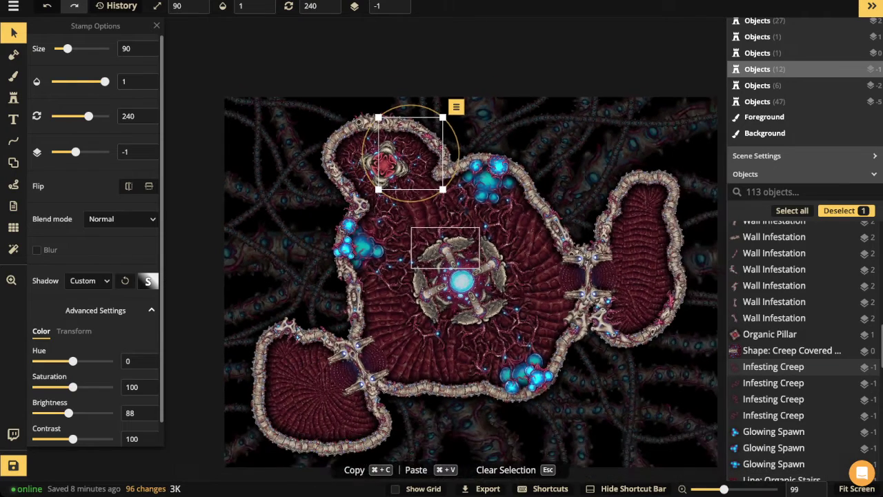
key(space)
drag(441, 226, 421, 153)
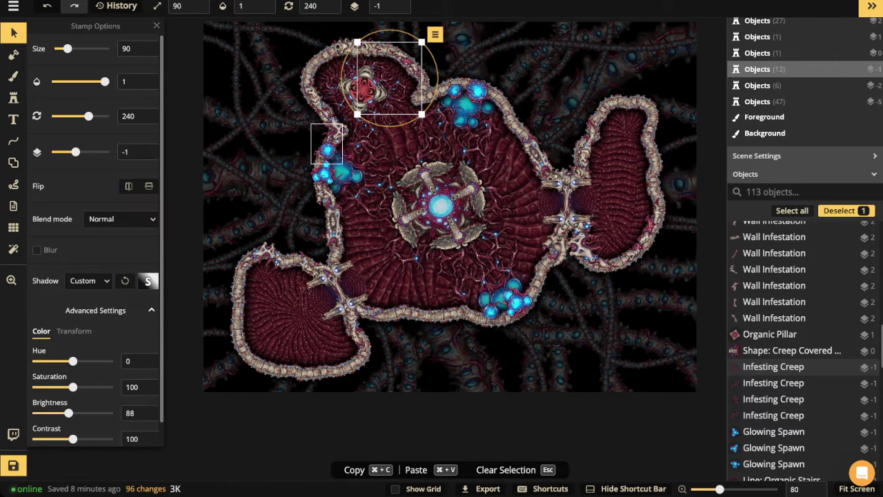
key(Delete)
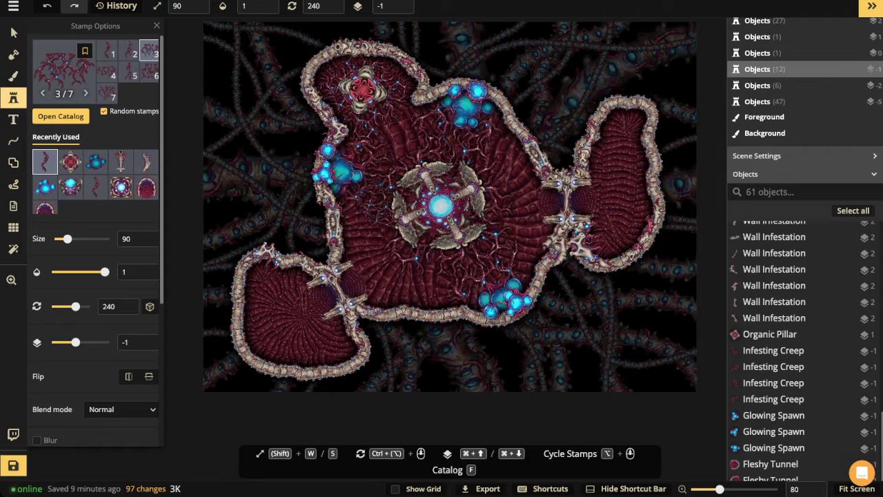
click(64, 77)
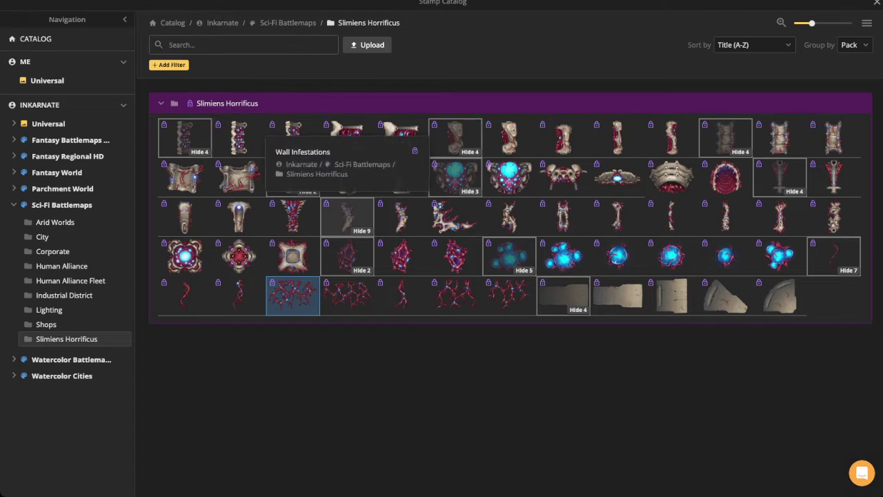
click(671, 177)
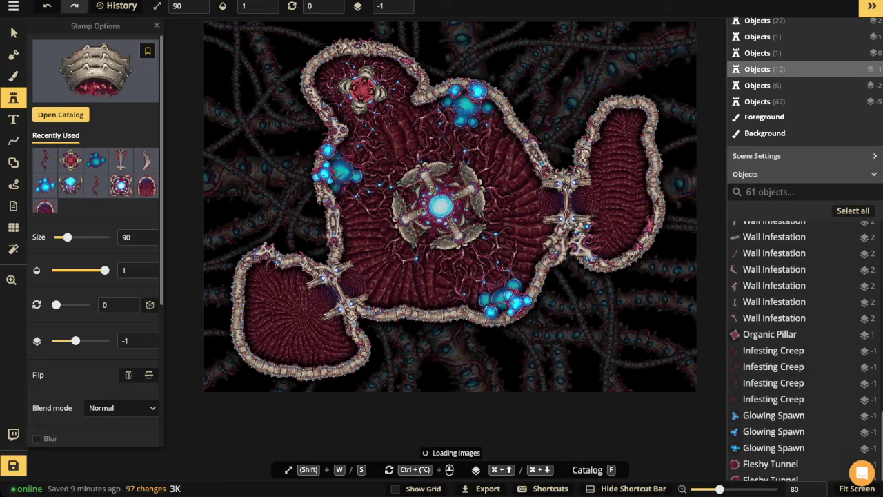
- Place a Chamber at size 80, rotated to 270, on the left wall of the lower-left room and raise it to layer 2
scroll(369, 149, up, 5)
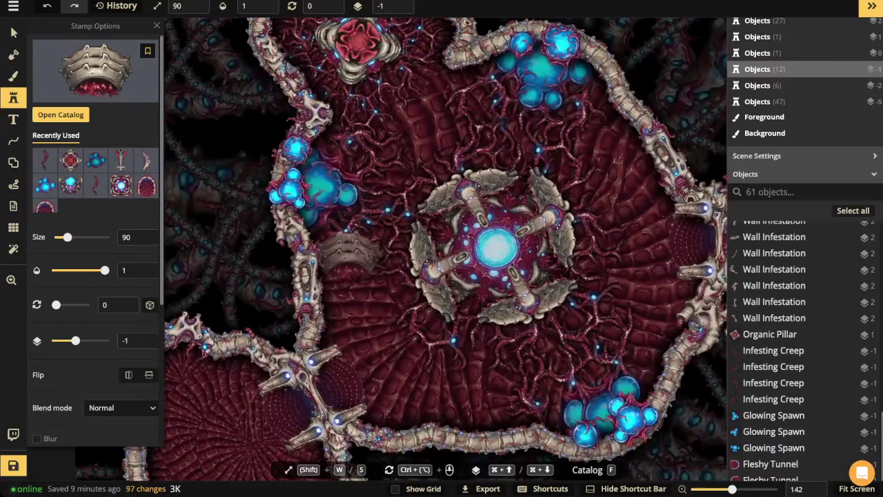
drag(282, 332, 401, 165)
key(s)
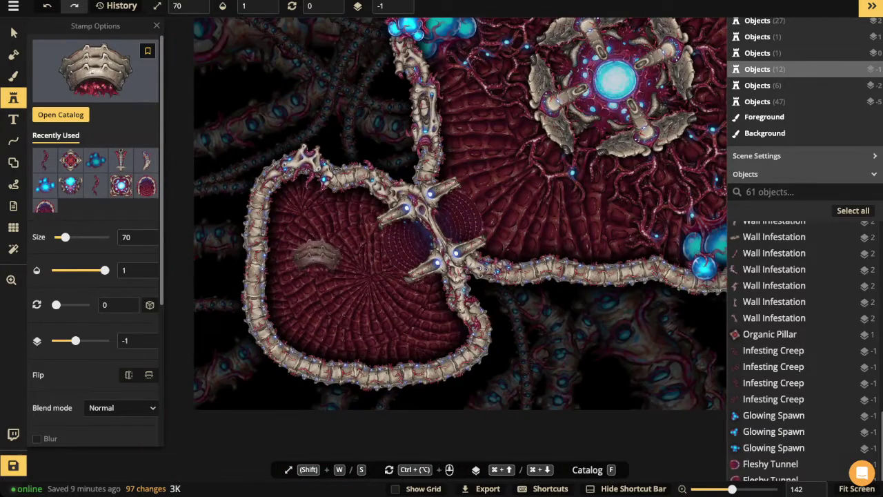
key(w)
click(274, 232)
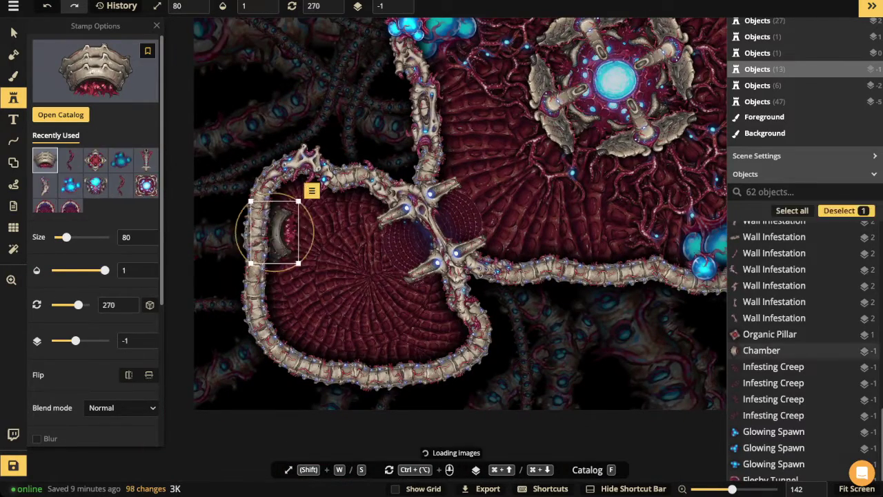
click(401, 3)
click(401, 3)
click(402, 3)
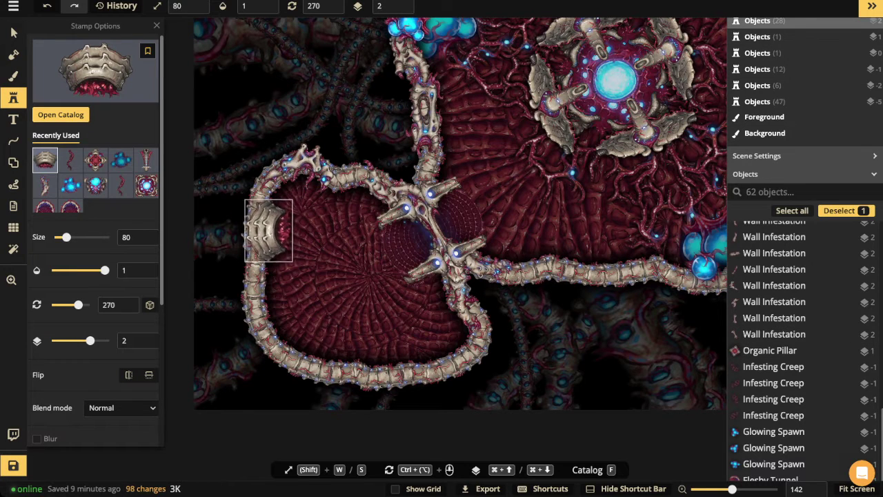
- Place a second Chamber at size 80 on layer 2 near the lower-left room's bottom-left corner, rotated to 255
scroll(283, 317, down, 2)
scroll(285, 324, up, 2)
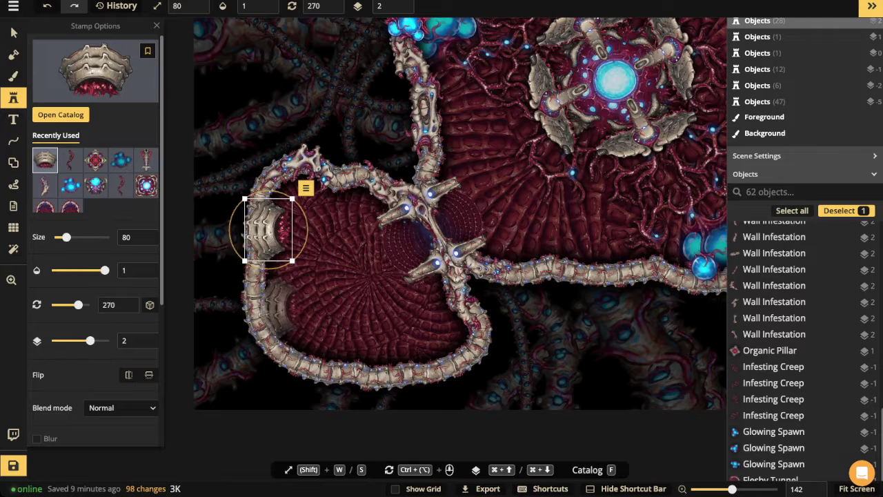
scroll(280, 322, down, 1)
click(302, 322)
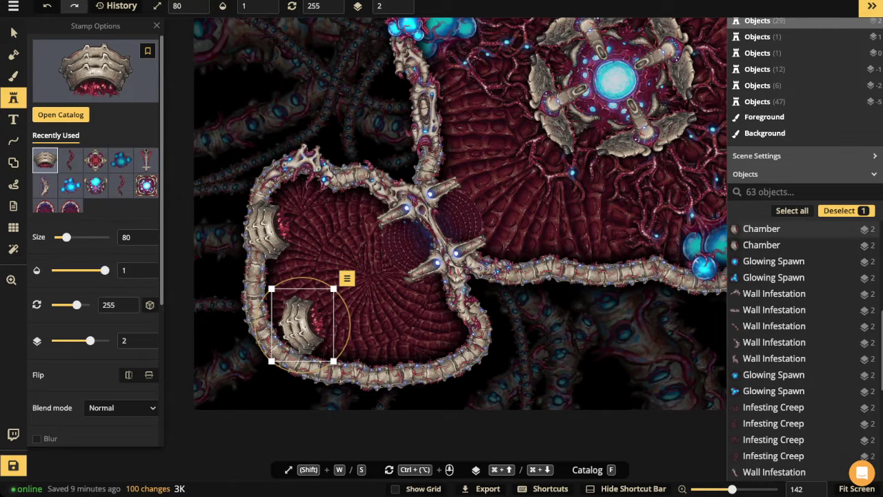
- Fit the second Chamber onto the bottom-left corner of the lower-left room's wall, rotated to 225
key(v)
scroll(303, 322, up, 1)
click(269, 229)
scroll(268, 229, up, 1)
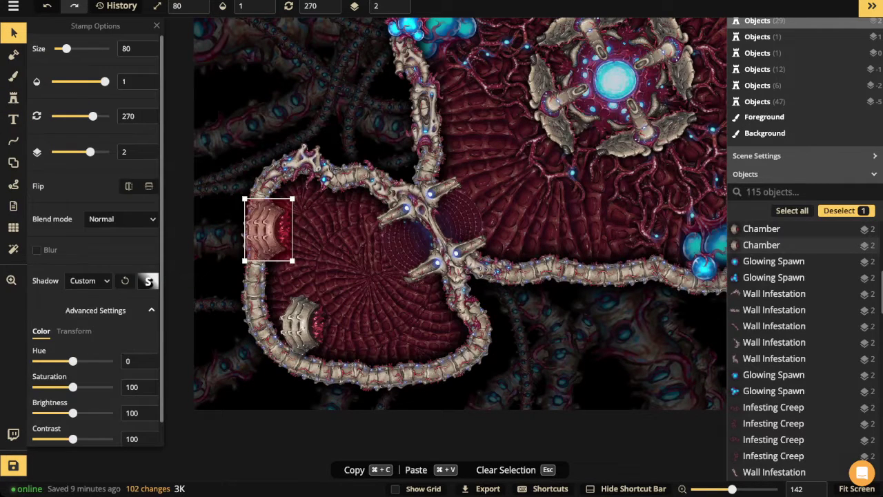
click(302, 324)
scroll(302, 324, down, 3)
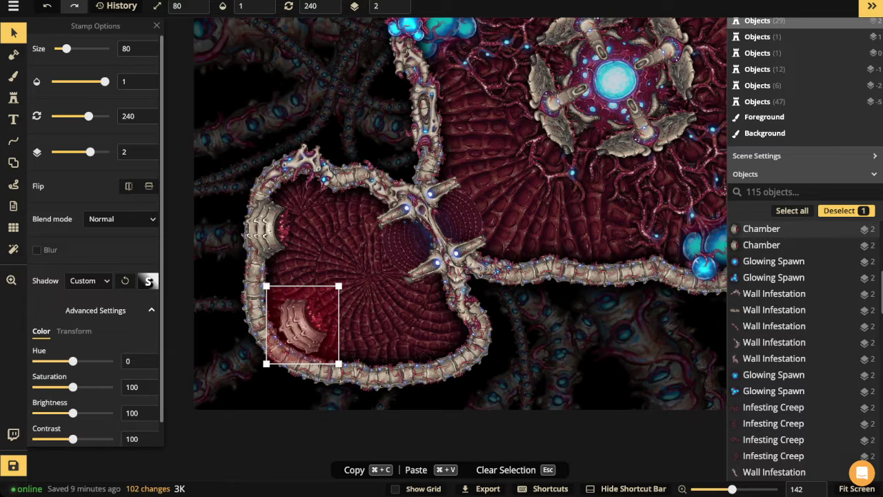
mouse_move(302, 325)
mouse_down()
mouse_move(277, 326)
mouse_move(291, 331)
mouse_up()
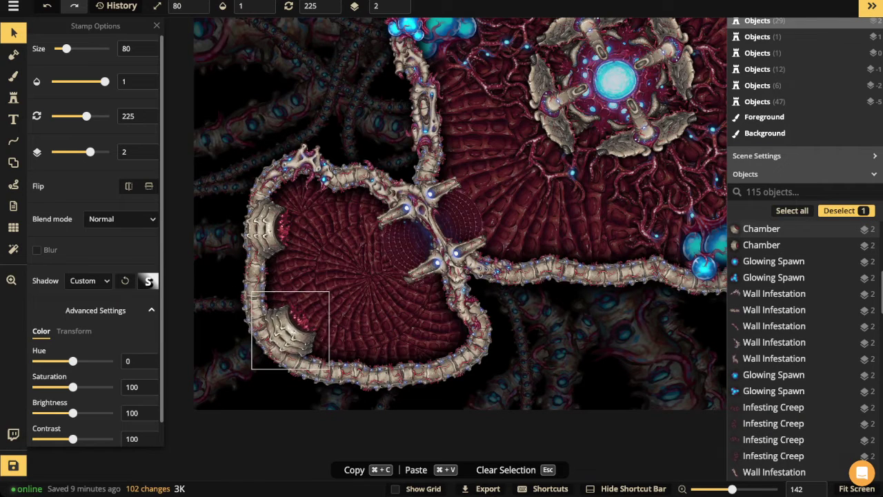
- Duplicate the corner Chamber onto the bottom wall of the lower-left room, rotated to 180
key(super+c)
key(super+v)
scroll(374, 343, down, 2)
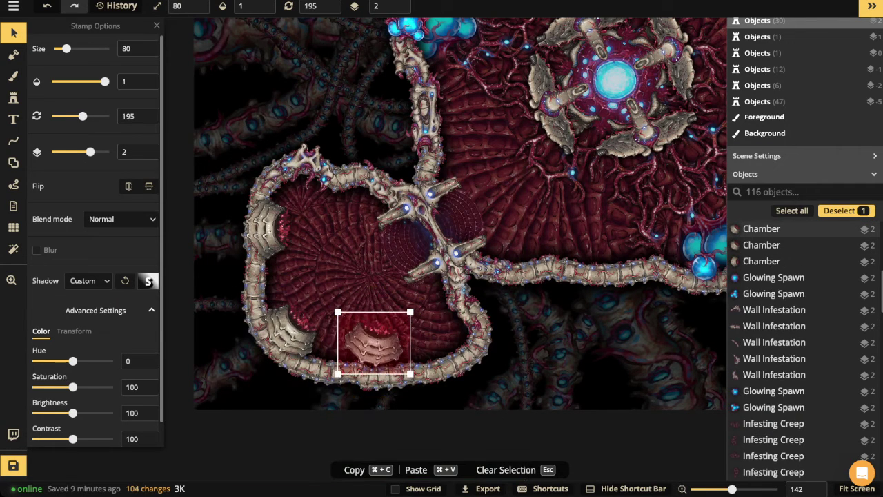
drag(374, 343, 383, 357)
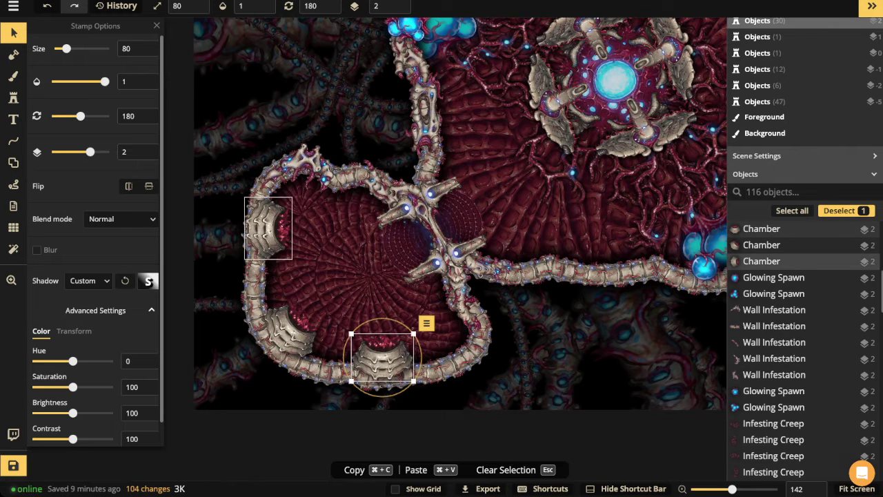
- Place a Wall Infestation at size 100, rotated to 180, over the outer side of the Chamber on the lower-left room's left wall
click(13, 97)
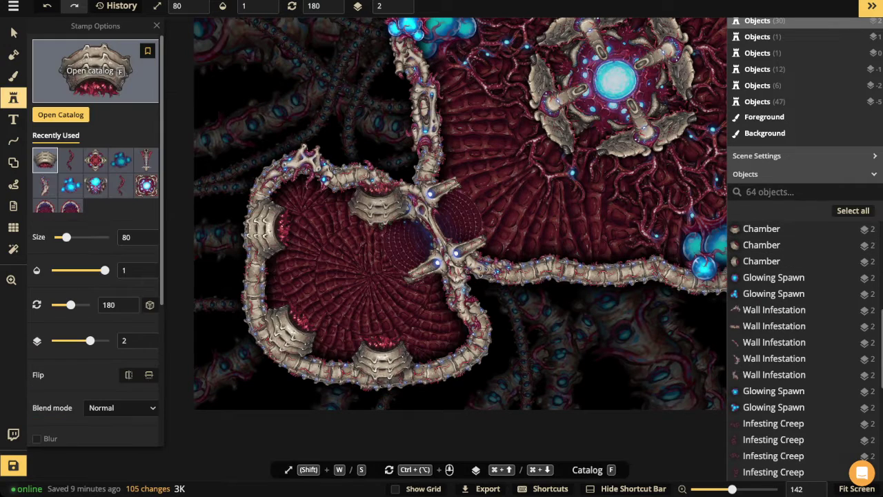
click(45, 186)
scroll(261, 190, up, 2)
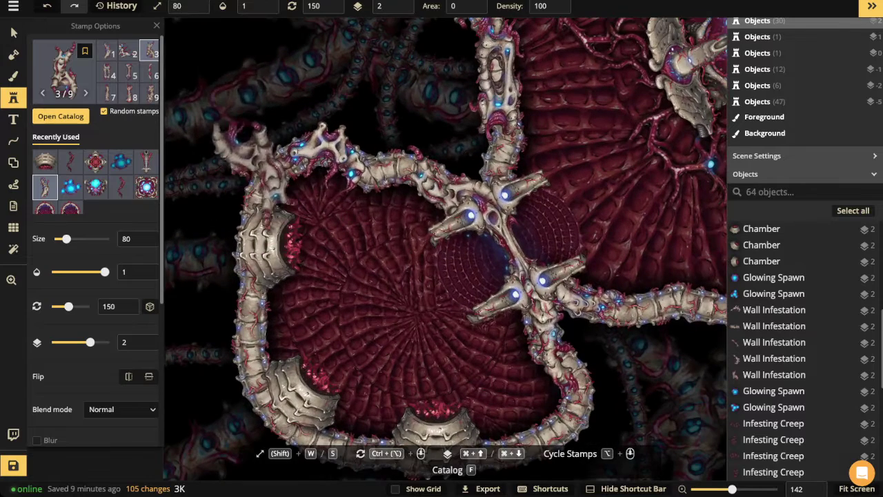
scroll(373, 207, down, 2)
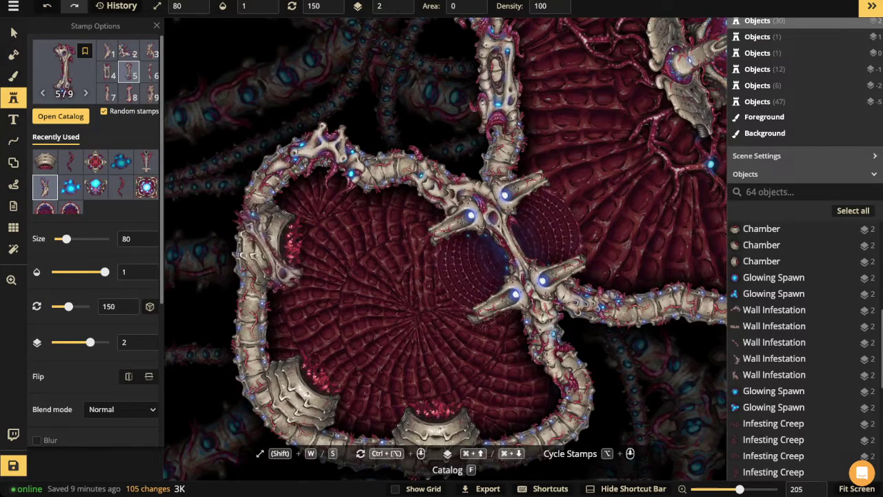
key(w)
key(w)
scroll(259, 243, down, 3)
scroll(254, 240, down, 1)
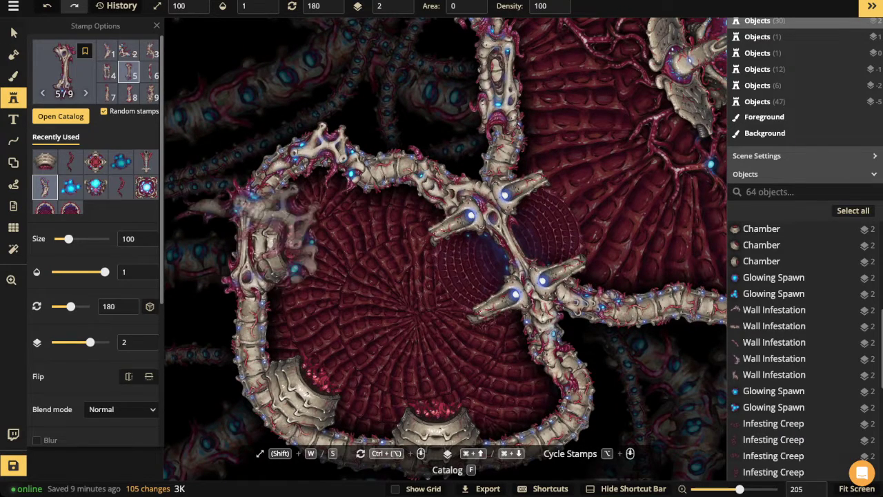
click(253, 240)
click(13, 32)
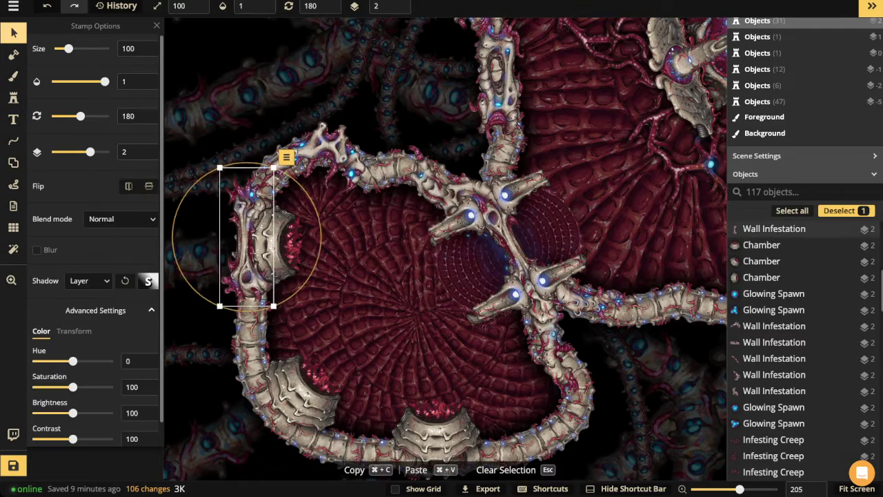
drag(246, 236, 243, 235)
- Duplicate the Wall Infestation onto the Chamber in the lower-left room's bottom-left corner, rotated to 127
scroll(240, 222, down, 4)
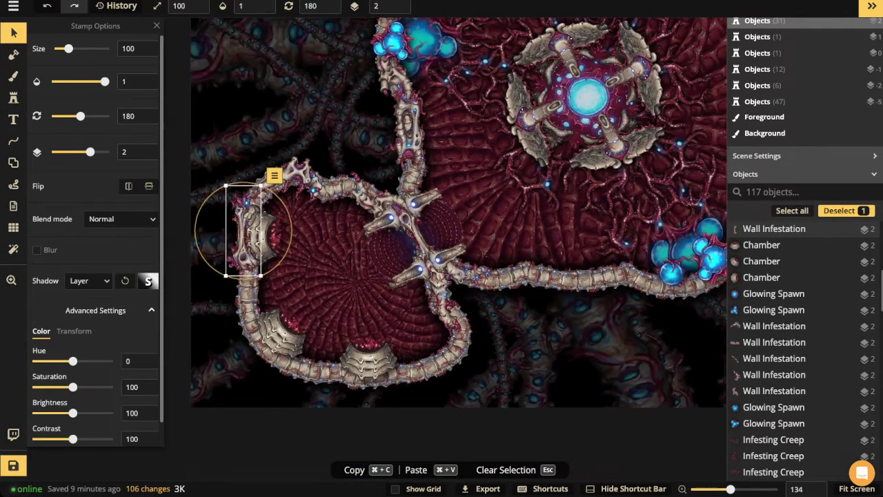
key(super+c)
key(super+v)
scroll(246, 352, down, 3)
scroll(246, 351, down, 1)
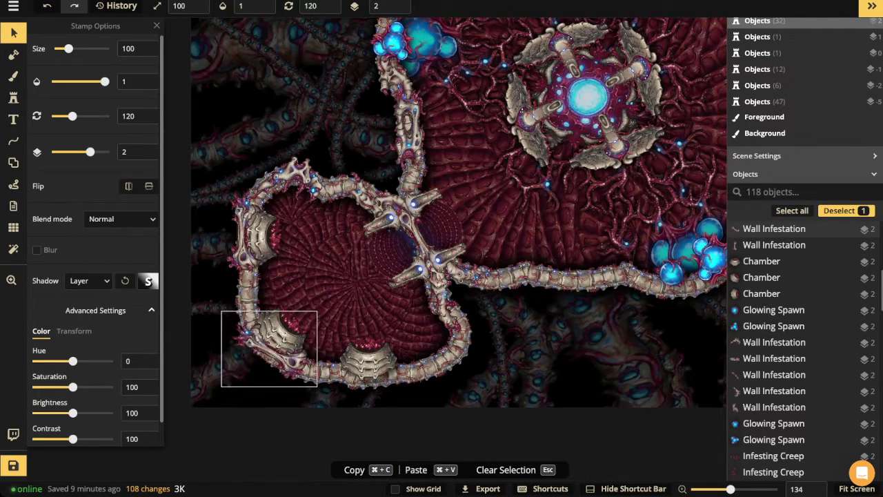
scroll(246, 351, up, 2)
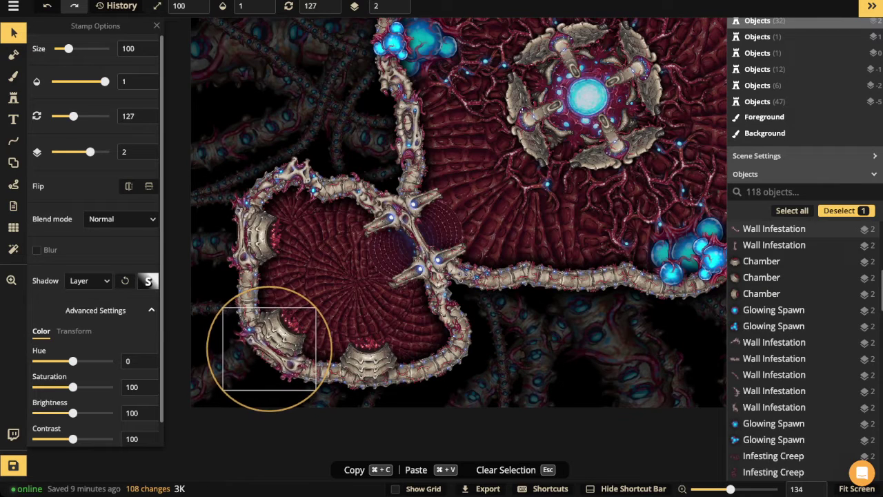
- Duplicate the corner Wall Infestation onto the Chamber on the lower-left room's bottom wall, rotated to 86
key(super+c)
key(super+v)
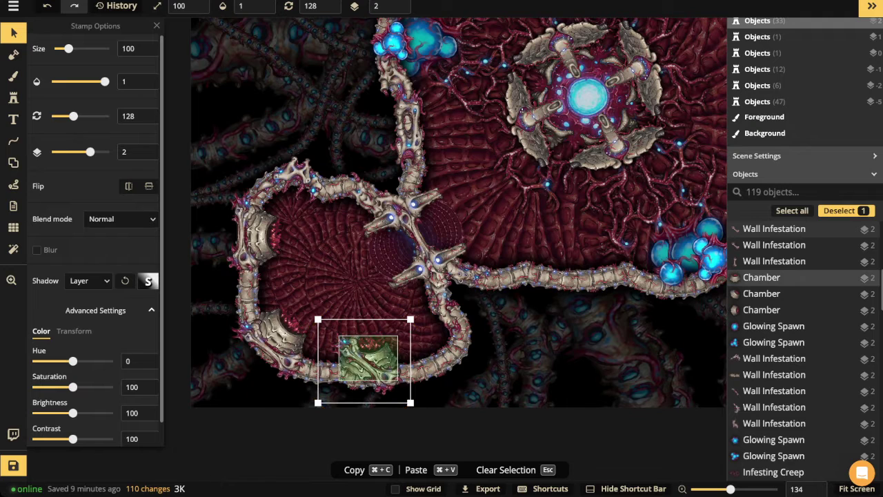
scroll(367, 360, down, 3)
drag(368, 359, 371, 370)
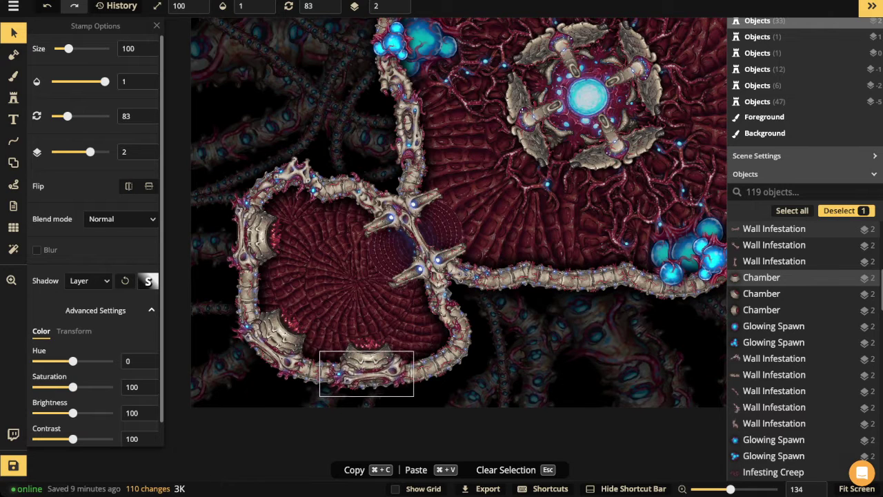
scroll(371, 370, up, 1)
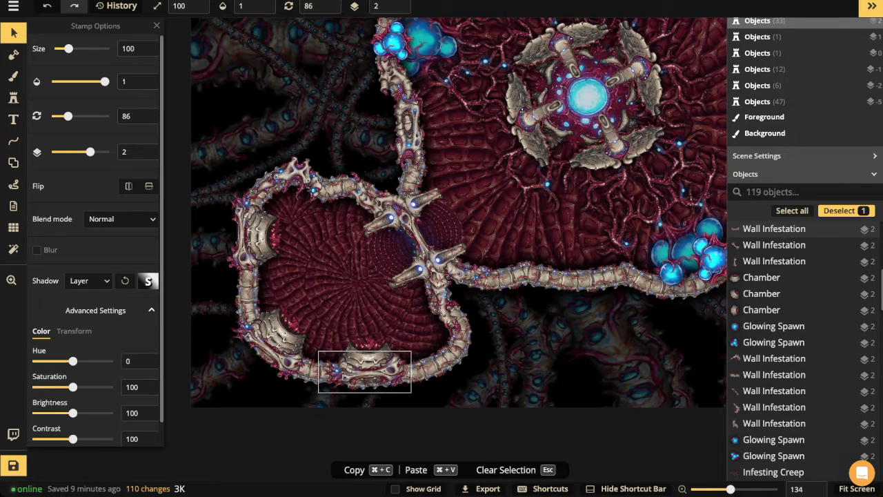
- Choose the bone Syphon stamp, second variant of three, from the Slimiens Horrificus catalog
scroll(386, 276, down, 3)
drag(387, 276, 291, 332)
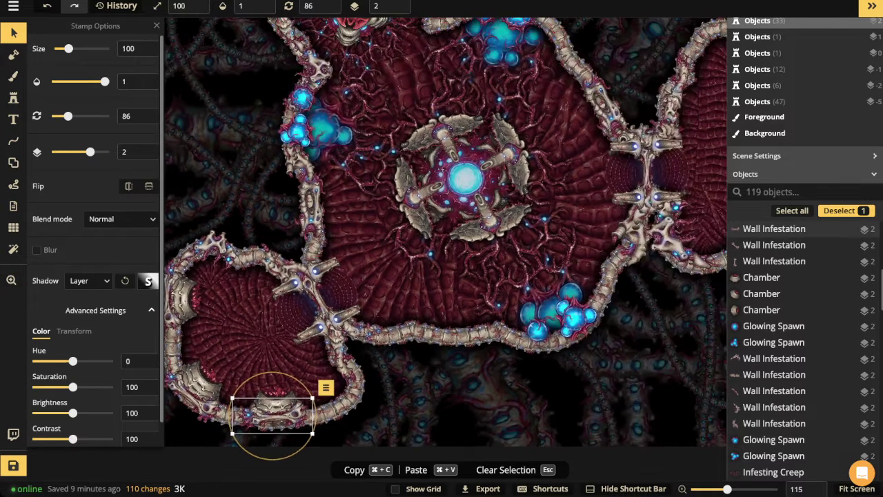
drag(442, 276, 439, 279)
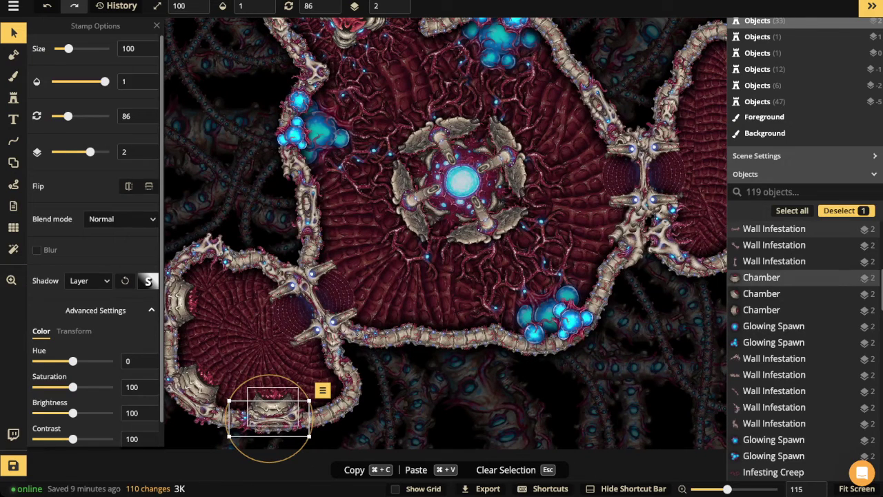
click(13, 98)
click(63, 115)
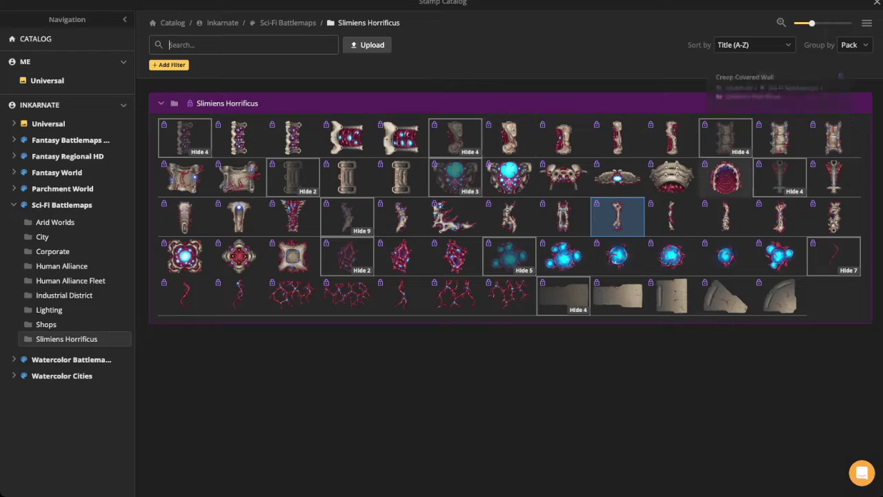
click(563, 177)
scroll(493, 173, up, 2)
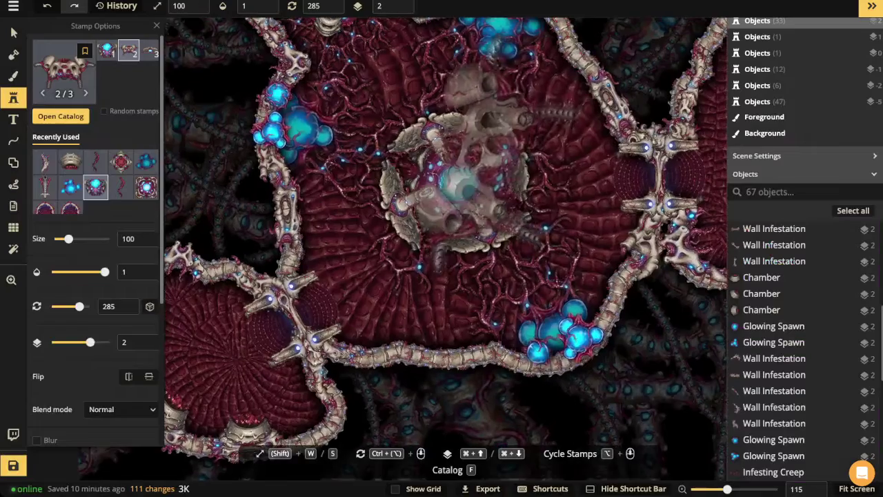
- Place a Syphon at size 50, rotated to 330, just below the red Organic Pillar in the upper-left alcove
drag(494, 107, 507, 255)
drag(554, 314, 332, 228)
drag(404, 235, 580, 240)
scroll(349, 148, up, 3)
key(s)
key(s)
key(s)
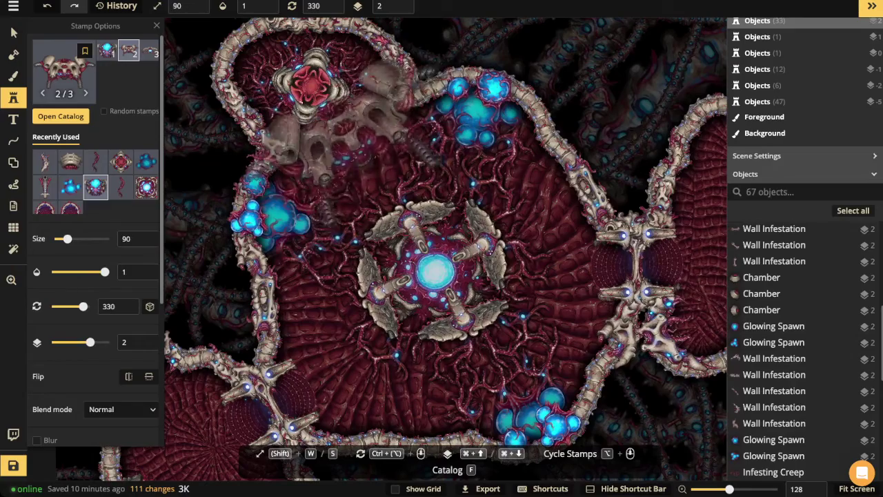
drag(366, 218, 376, 64)
scroll(485, 215, up, 3)
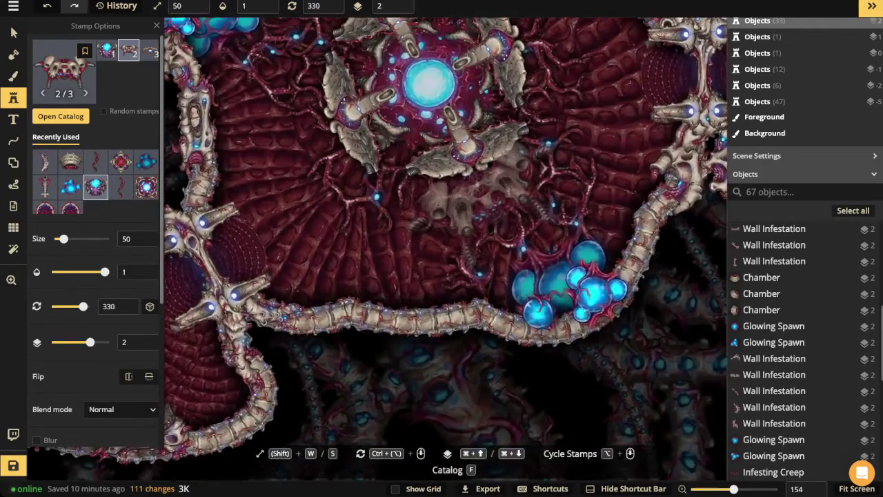
scroll(276, 121, up, 10)
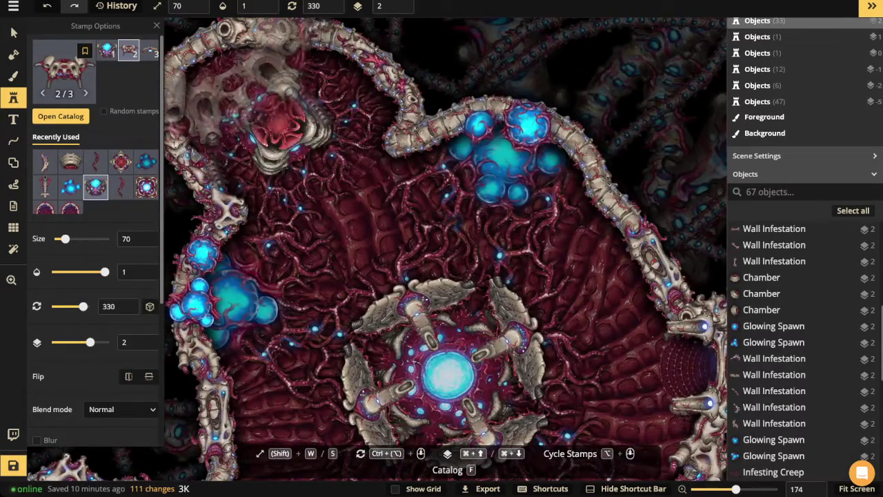
click(314, 182)
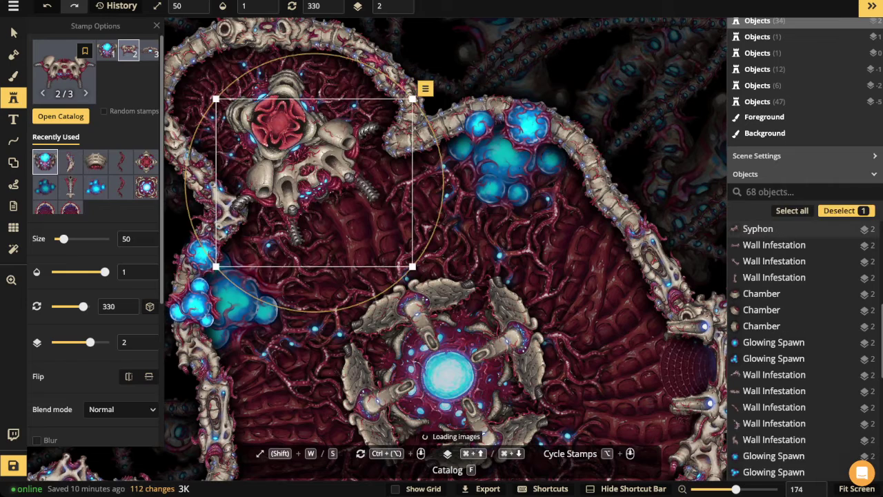
- Move the Syphon against the alcove's upper-left wall behind the Organic Pillar and set its layer to 1
drag(314, 182, 272, 102)
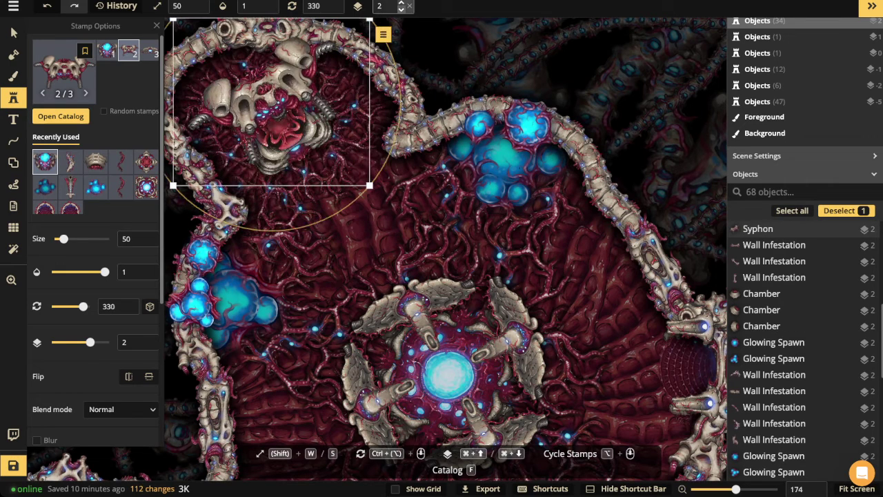
click(401, 10)
click(401, 9)
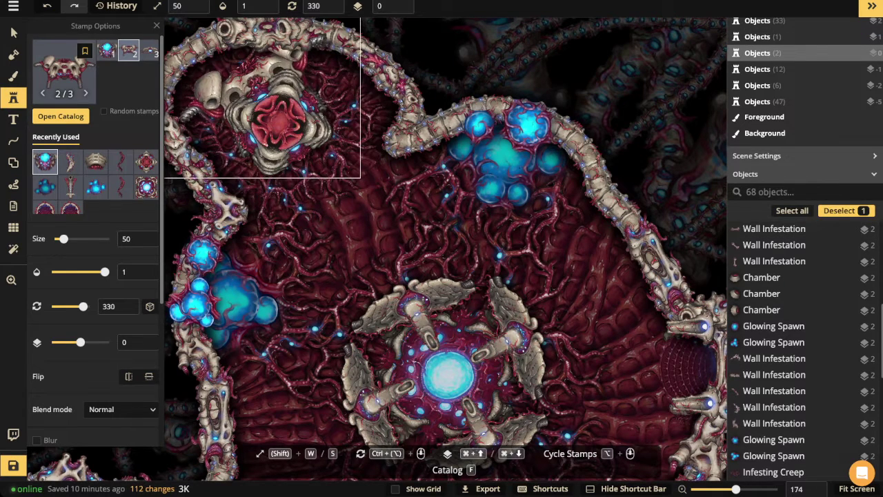
click(401, 3)
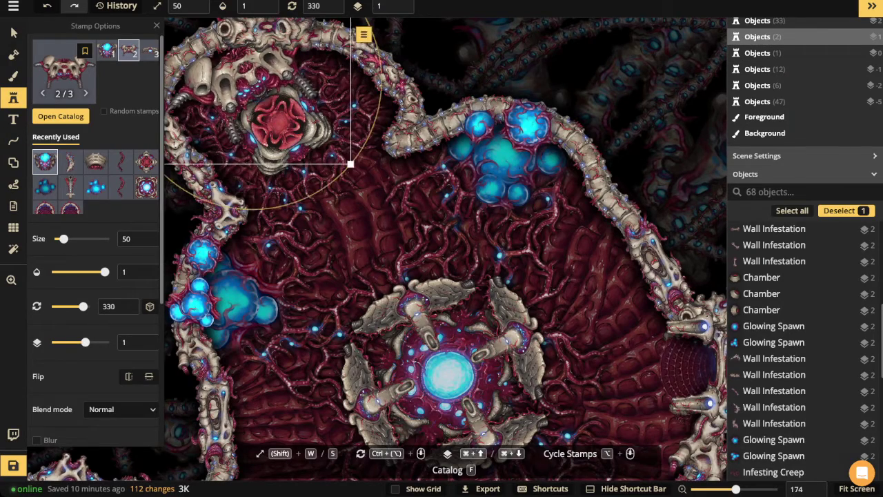
scroll(324, 81, down, 3)
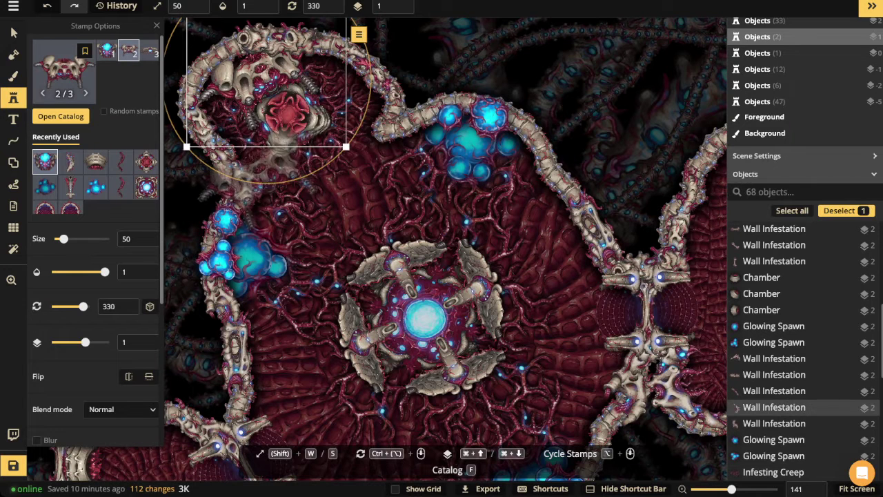
drag(312, 173, 314, 172)
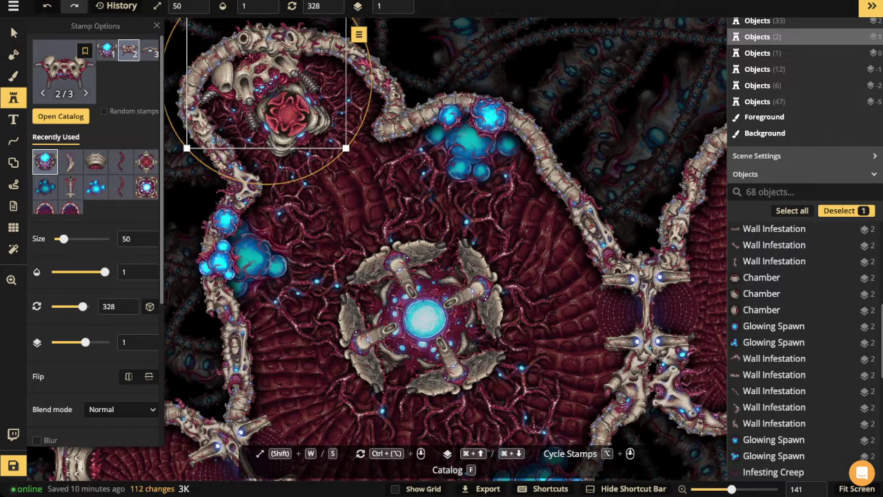
click(379, 81)
scroll(379, 81, up, 6)
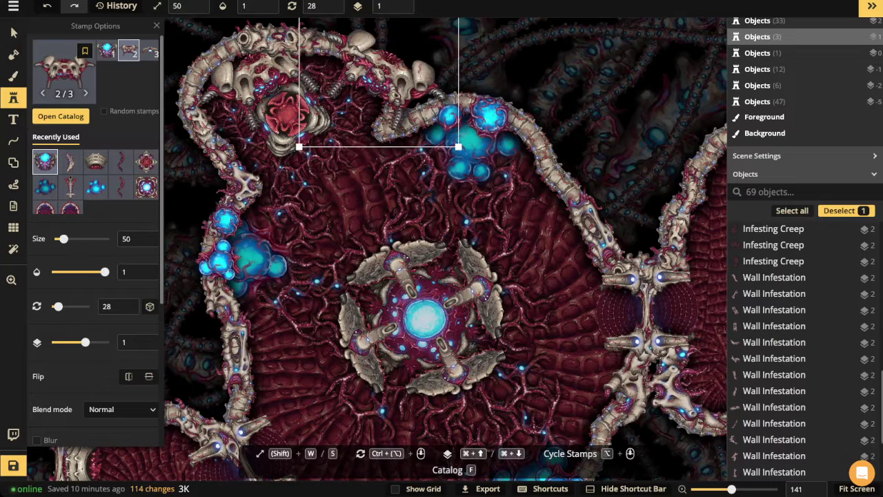
drag(379, 81, 304, 177)
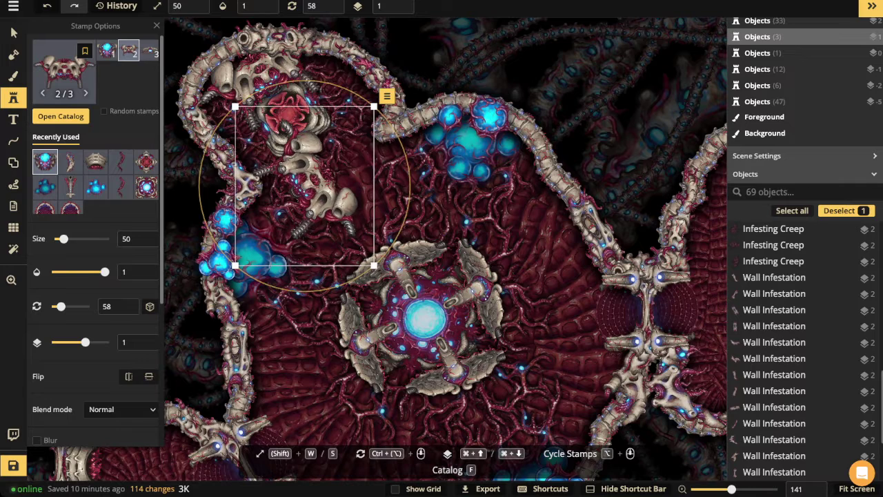
key(Delete)
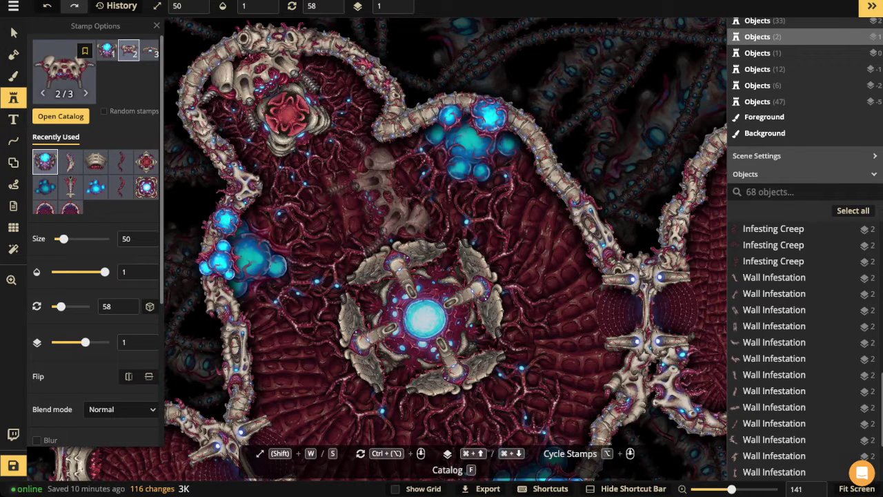
- Choose the bone Sprout stamp, first variant of four, from the Slimiens Horrificus catalog
click(13, 33)
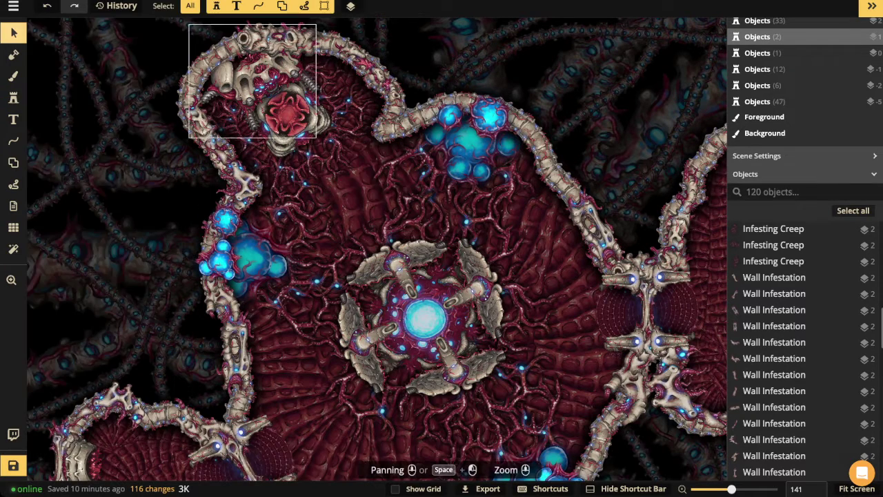
click(253, 81)
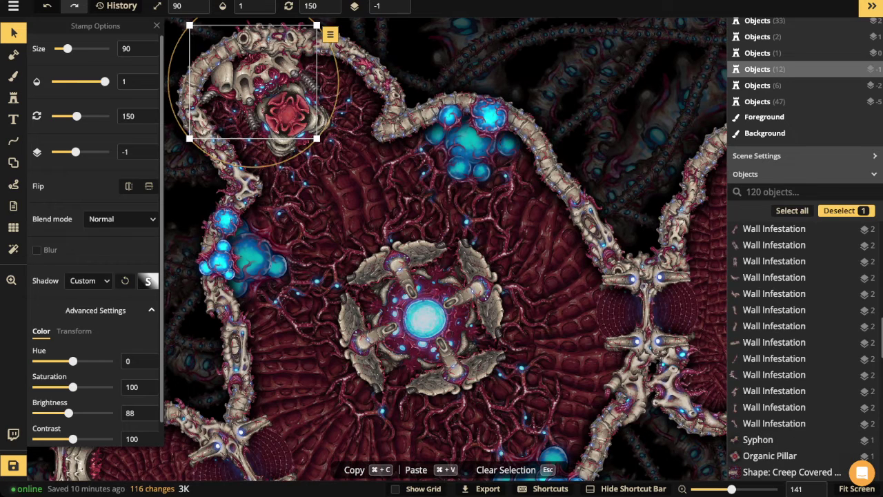
click(13, 98)
click(90, 64)
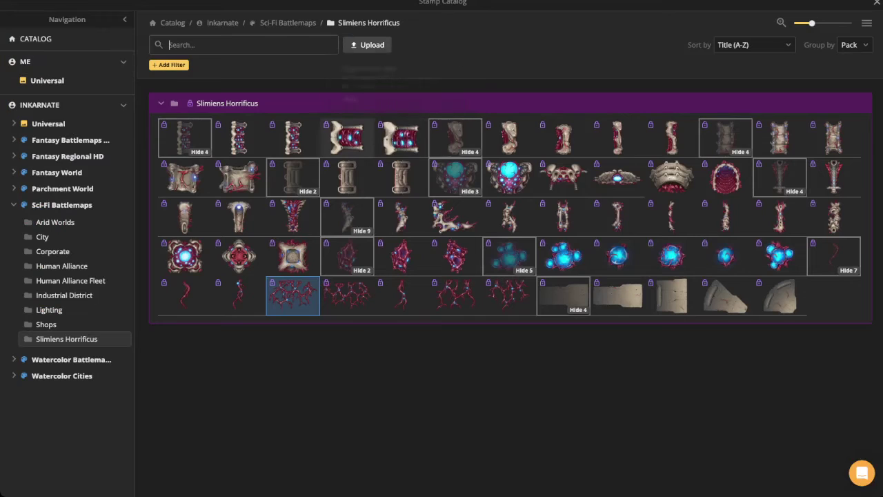
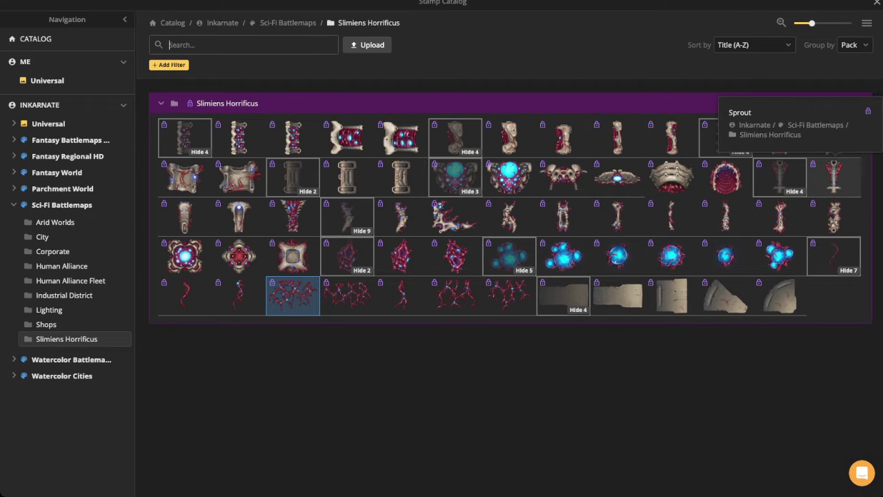
click(780, 178)
- Place a Sprout at size 30, rotated to 64, at the main room's upper-right wall above the right doorway
scroll(349, 241, up, 2)
scroll(355, 237, down, 5)
drag(358, 251, 402, 117)
key(s)
scroll(395, 202, up, 3)
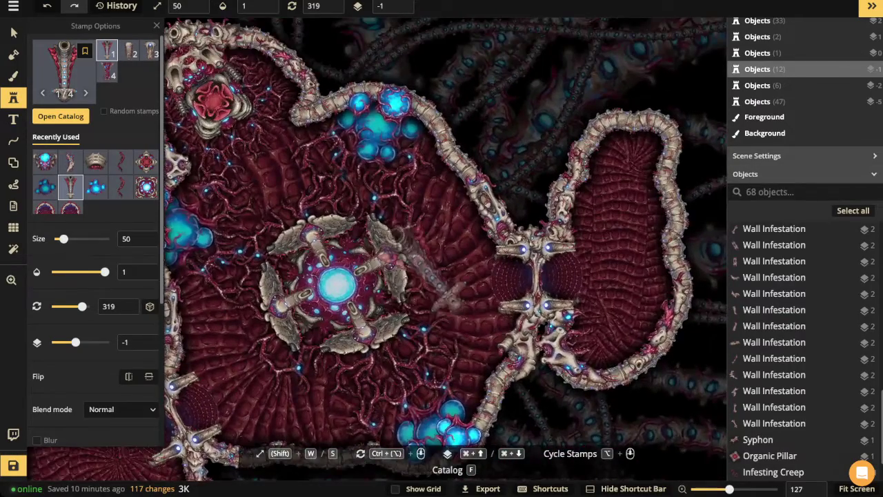
scroll(434, 272, up, 4)
drag(483, 268, 683, 147)
key(s)
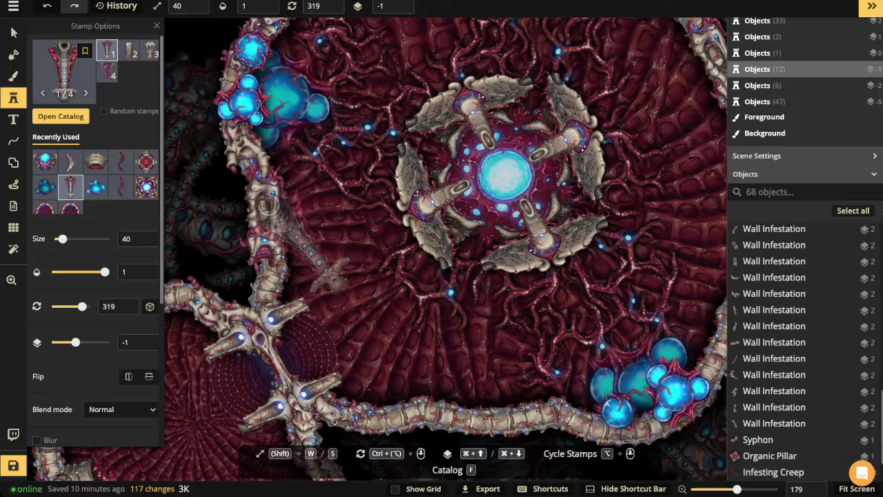
drag(347, 284, 399, 215)
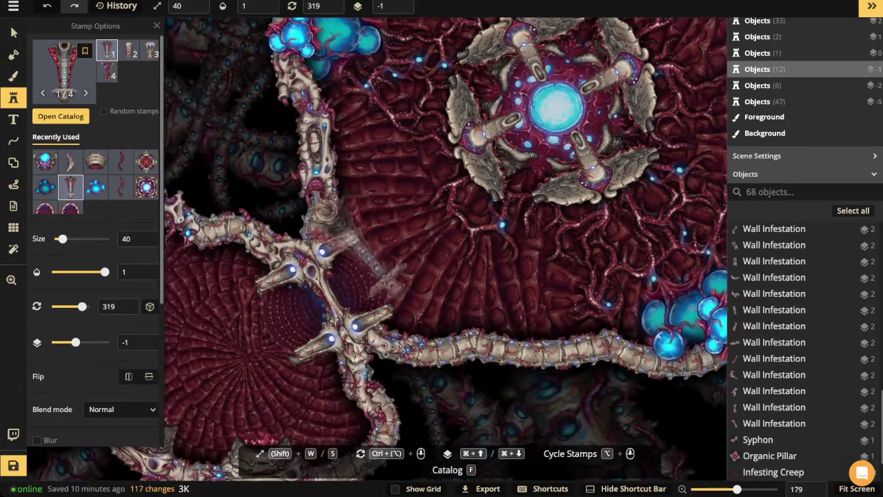
scroll(290, 260, down, 1)
drag(292, 259, 375, 214)
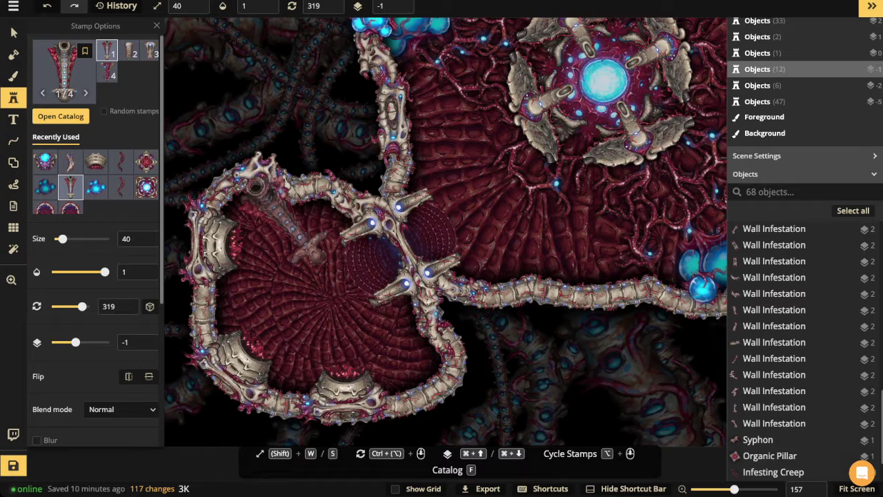
drag(434, 222, 317, 287)
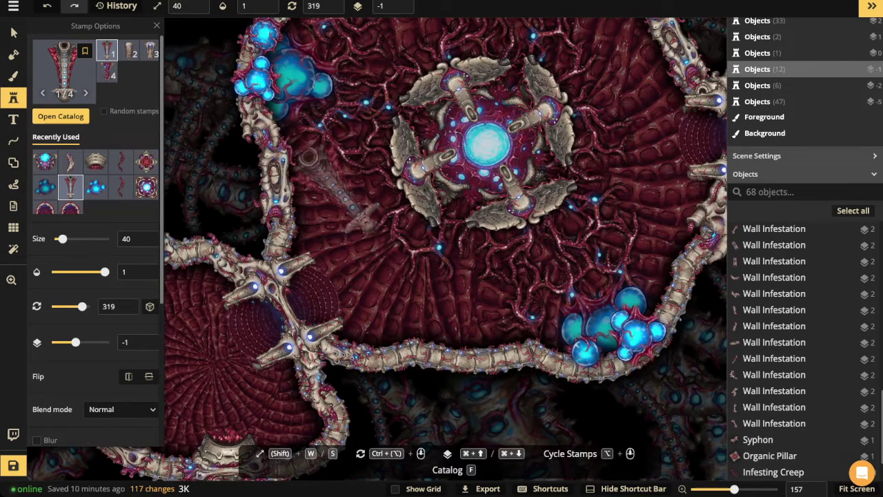
drag(440, 141, 426, 284)
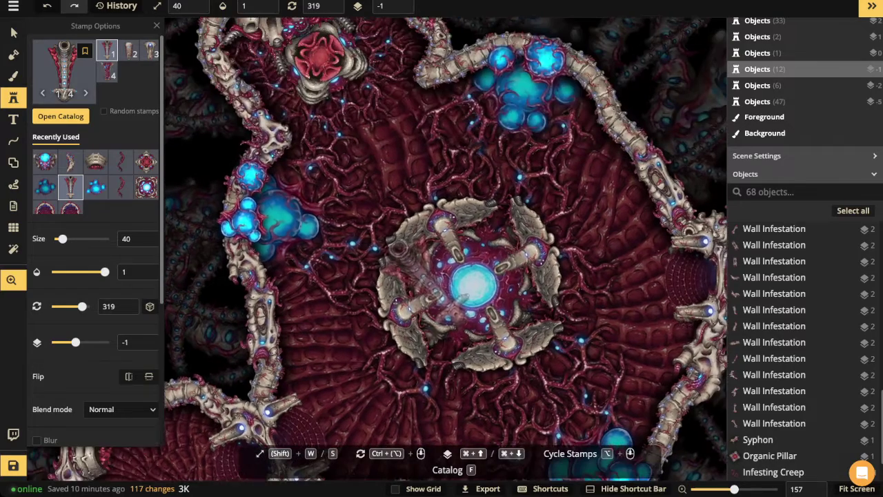
drag(577, 179, 532, 186)
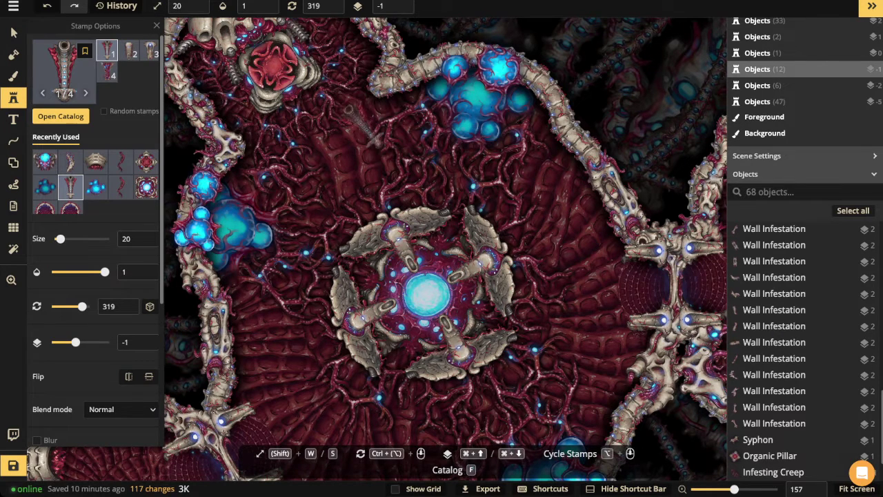
drag(571, 202, 471, 178)
scroll(471, 178, up, 3)
key(w)
key(w)
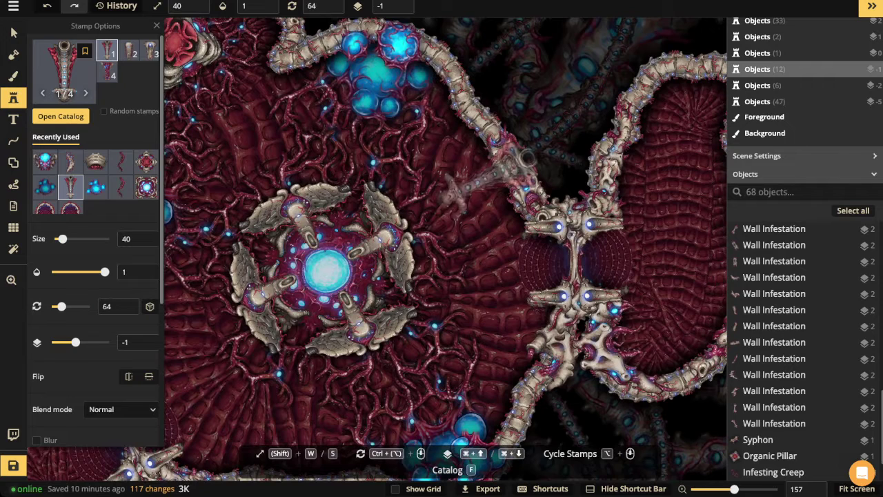
click(481, 182)
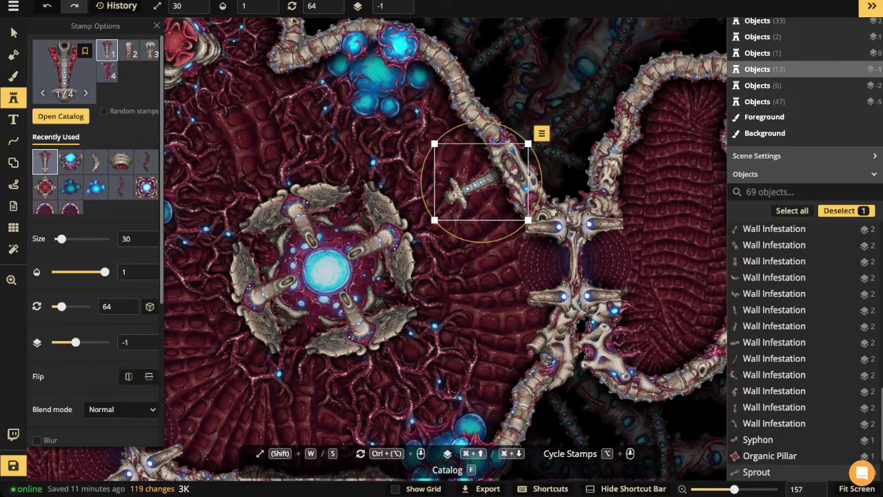
- Set the Sprout's layer to 2 and move it slightly further onto the upper-right wall
key(ctrl+Up)
key(ctrl+Up)
key(ctrl+Up)
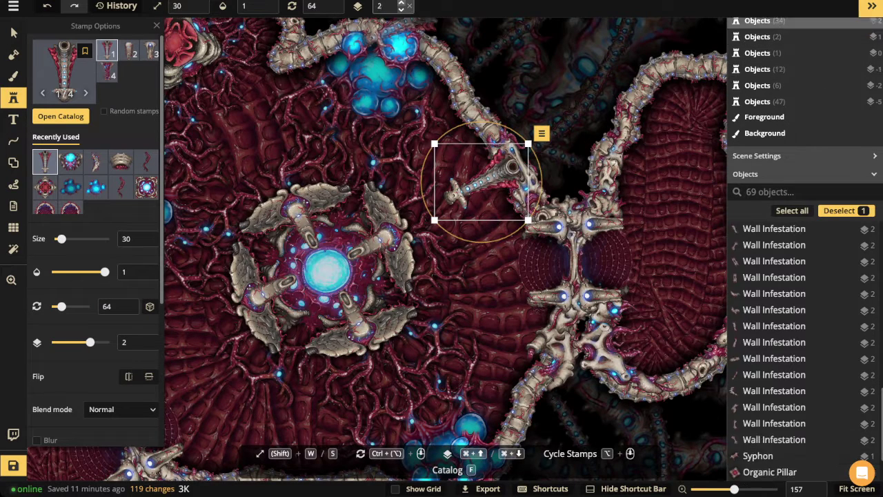
drag(483, 181, 487, 180)
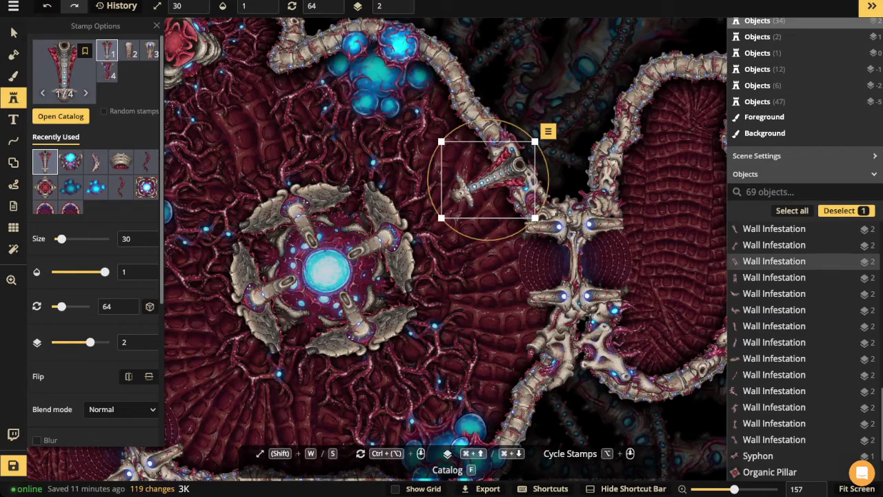
- Place a second Sprout at size 30, rotated to 178, on the main room's bottom wall beside the lower-left doorway
scroll(422, 125, down, 3)
drag(422, 126, 463, 76)
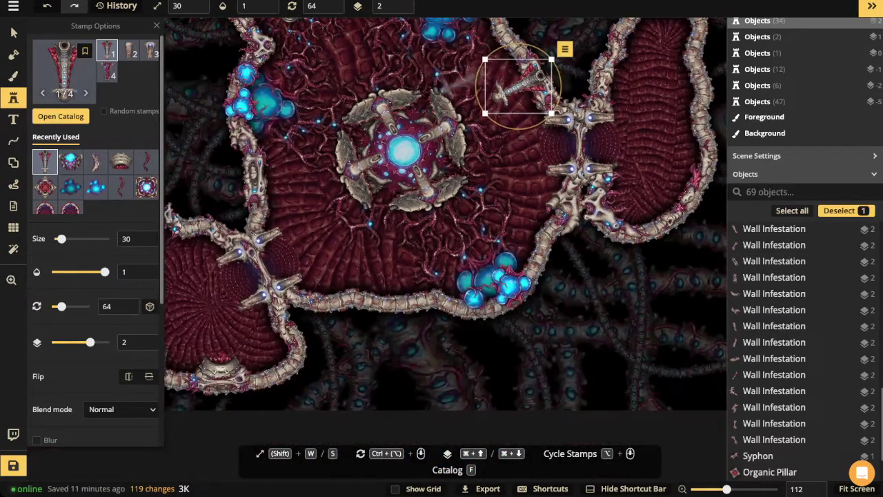
click(350, 267)
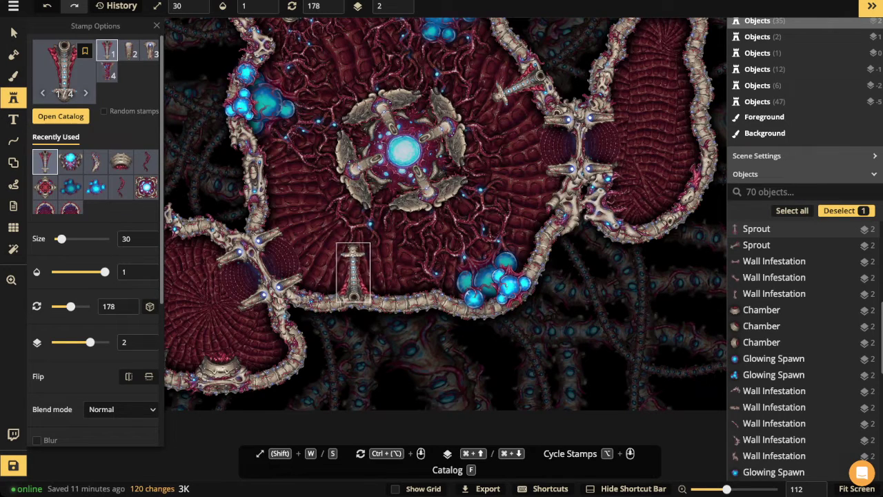
drag(467, 159, 629, 99)
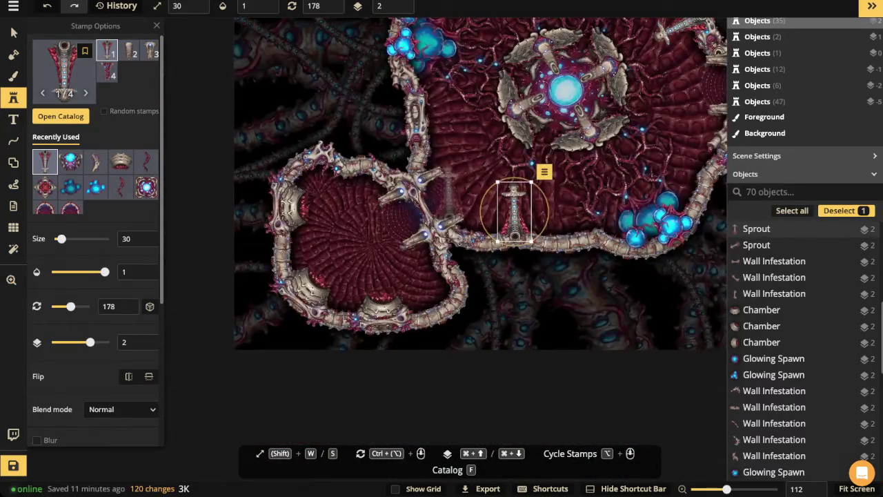
click(14, 33)
scroll(350, 117, down, 3)
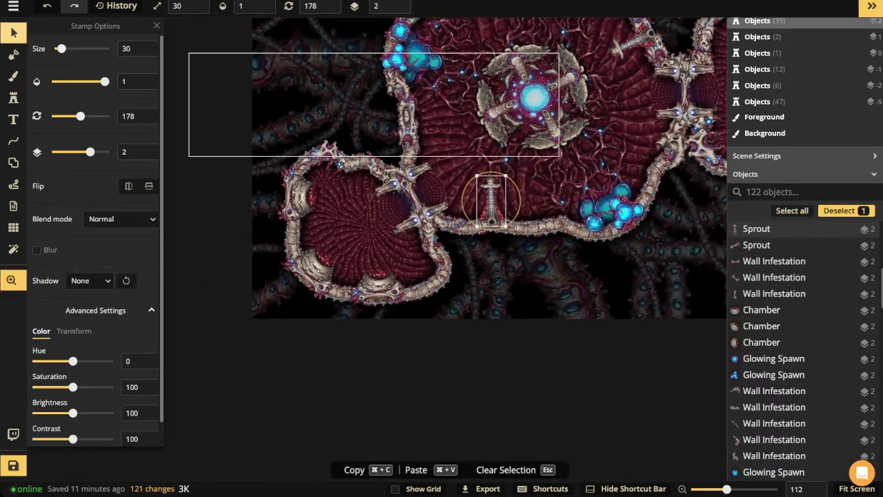
drag(359, 121, 266, 188)
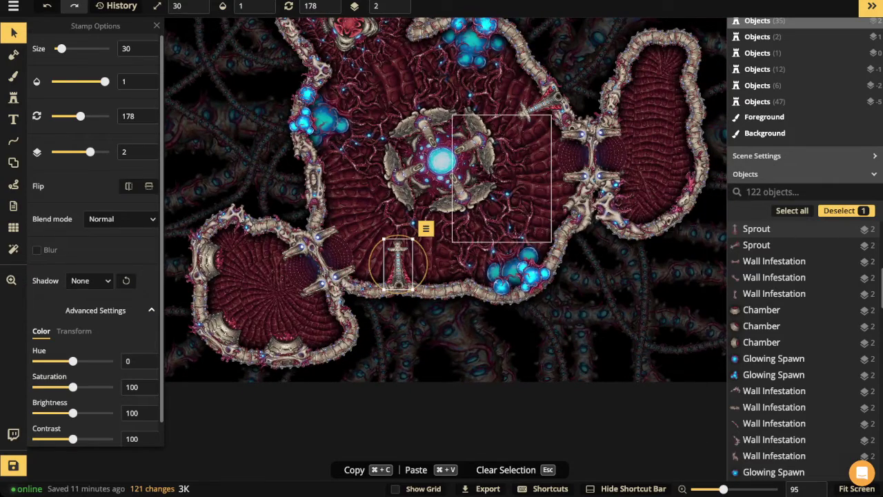
scroll(545, 180, down, 2)
drag(545, 180, 497, 272)
drag(552, 229, 409, 262)
- Choose the fleshy purple Organic Pillar stamp, first variant of two, from the Slimiens Horrificus catalog
click(14, 98)
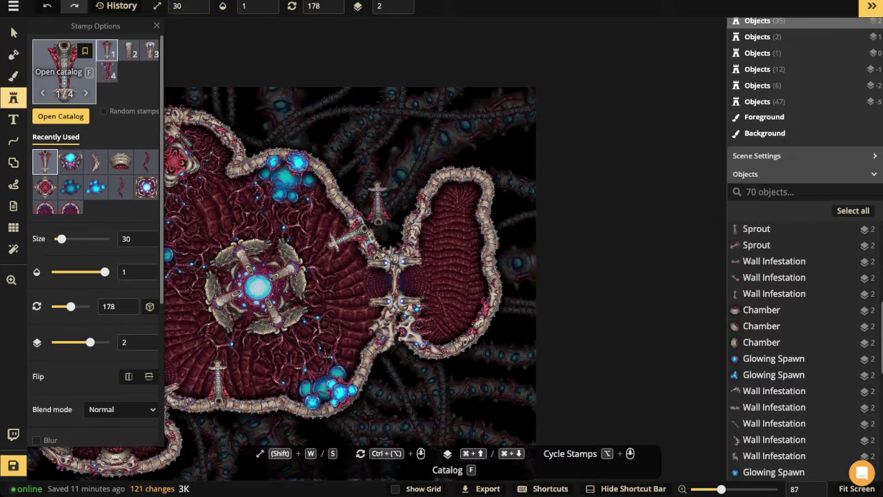
click(64, 69)
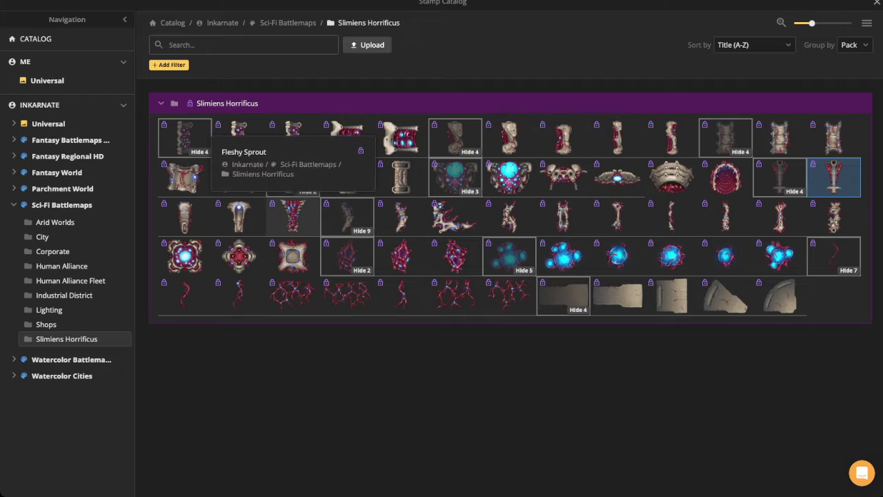
click(402, 256)
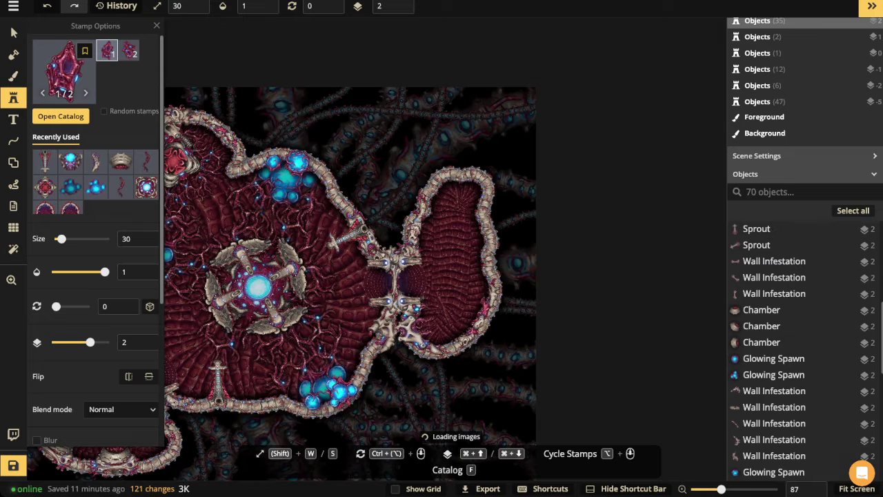
- Place the Organic Pillar at size 80, rotated to 330, on the lower-left room's upper-left corner
scroll(324, 266, up, 3)
key(space)
drag(234, 211, 389, 156)
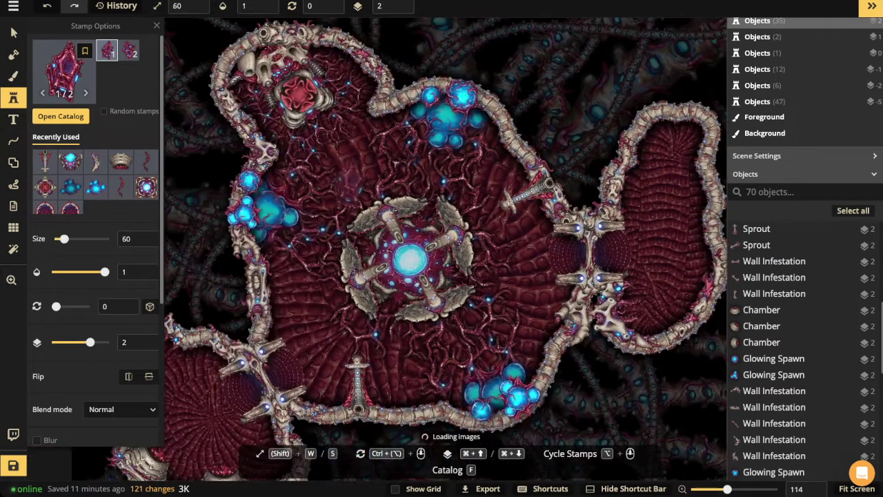
key(space)
drag(327, 161, 413, 112)
key(space)
drag(383, 170, 392, 109)
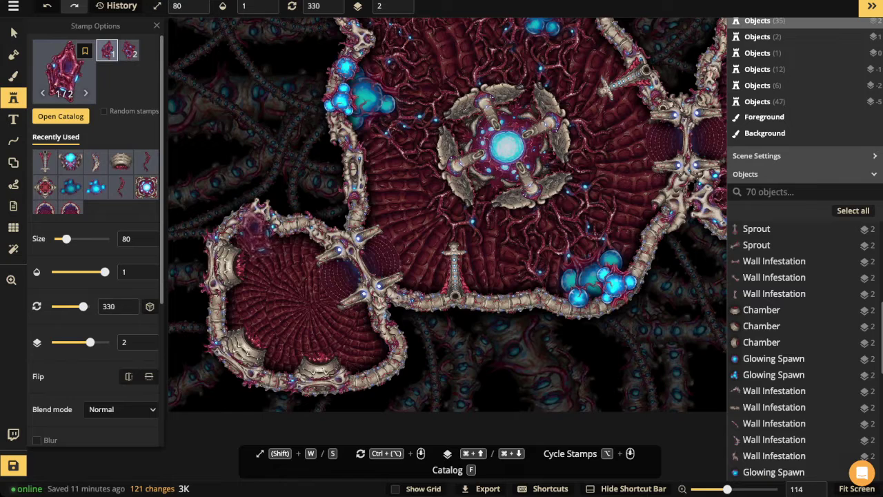
click(254, 230)
- Set the corner Organic Pillar's shadow to None, brightness to 77 and size to 90, and nudge it into position
key(v)
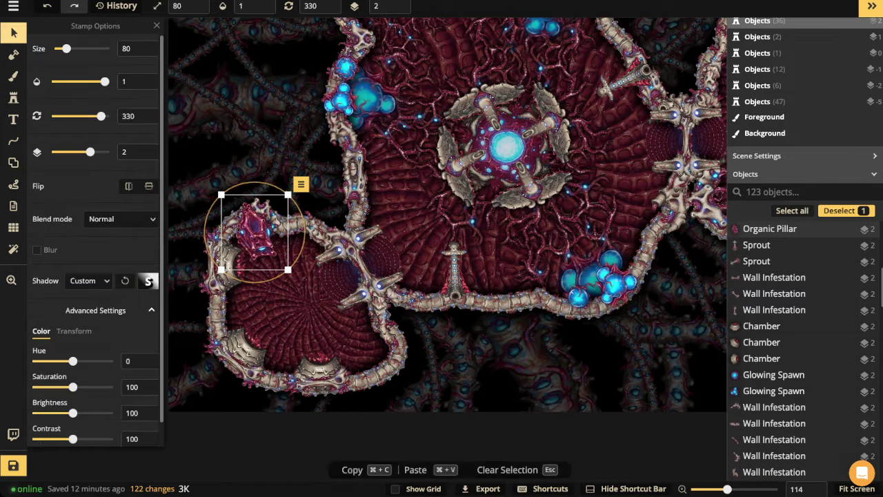
click(88, 280)
click(83, 241)
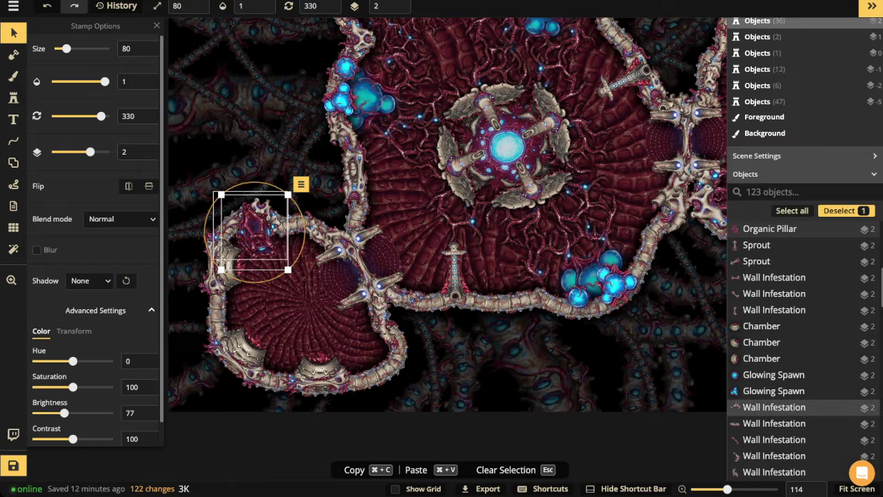
scroll(255, 232, up, 1)
drag(255, 232, 256, 234)
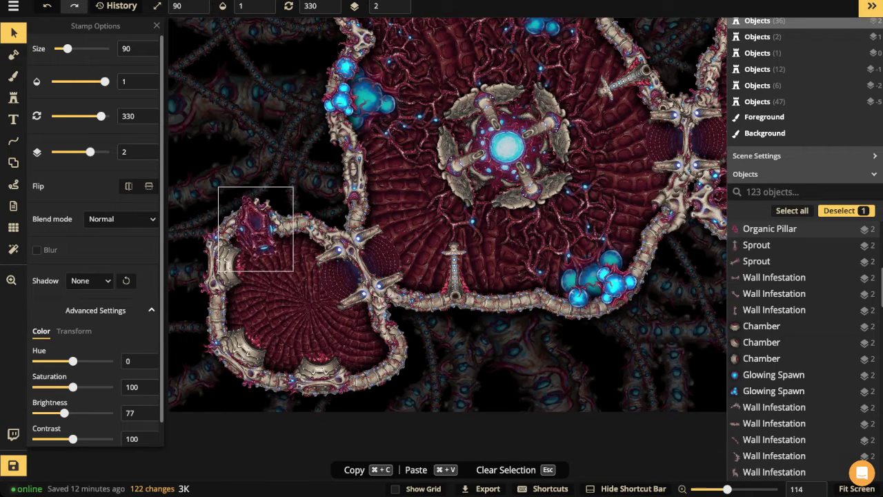
key(Escape)
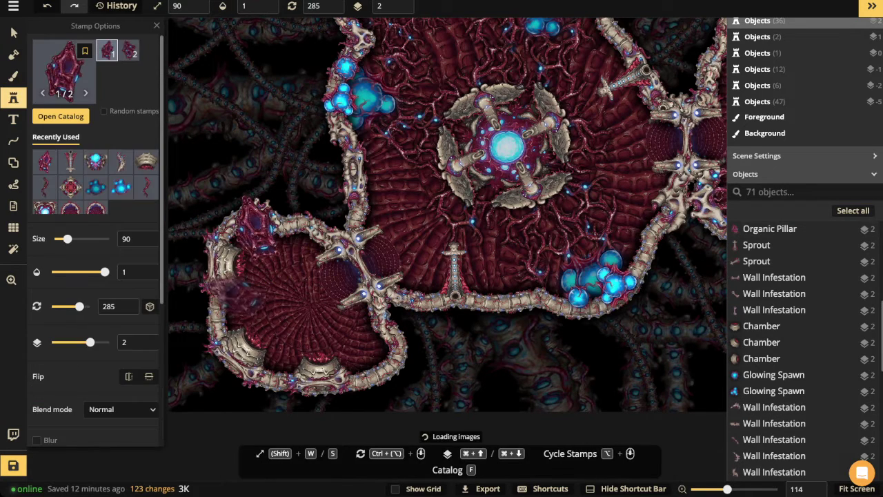
- Place the second Organic Pillar variant at size 90, rotated to 120, between the two Chambers on the lower-left room's left wall
scroll(245, 303, down, 1)
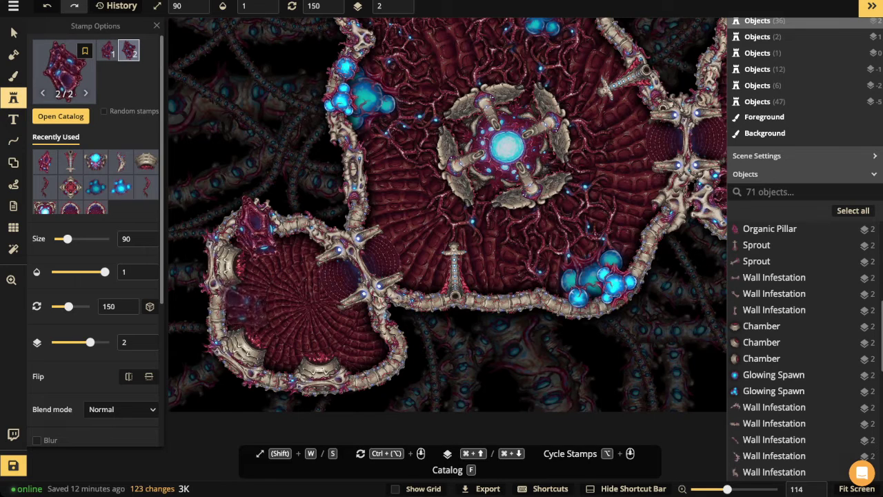
click(234, 303)
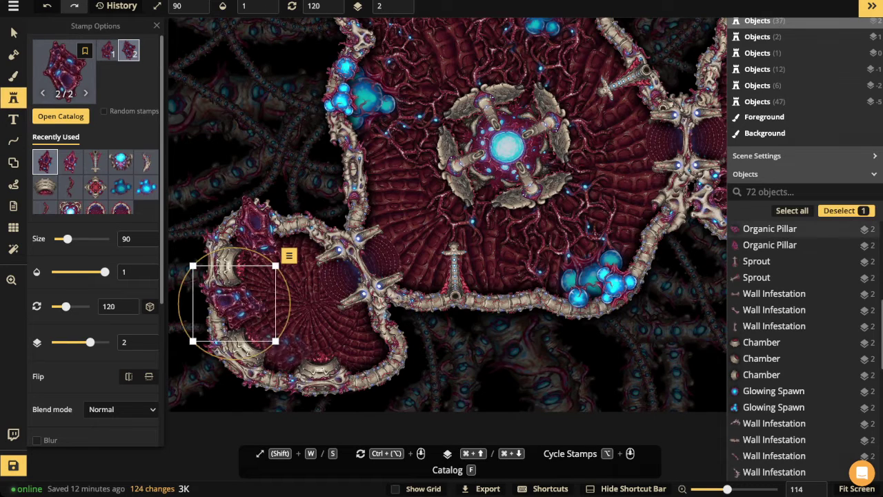
scroll(283, 357, down, 2)
scroll(277, 362, up, 1)
click(235, 303)
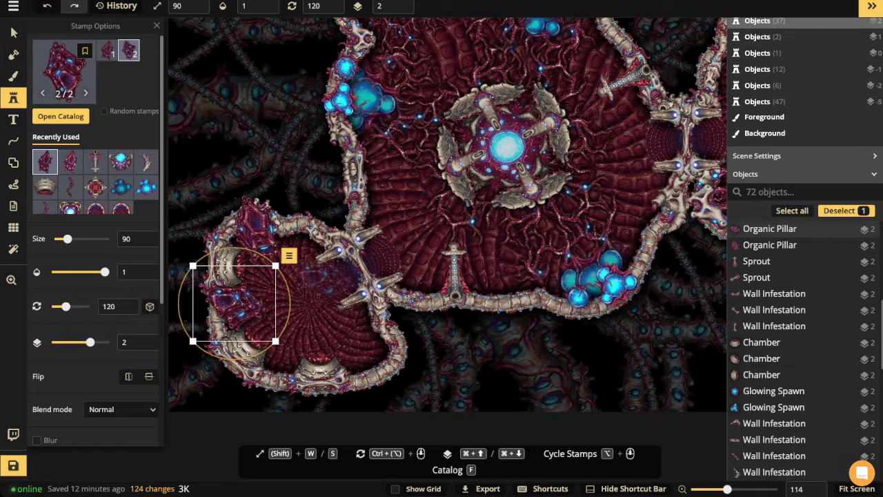
key(Delete)
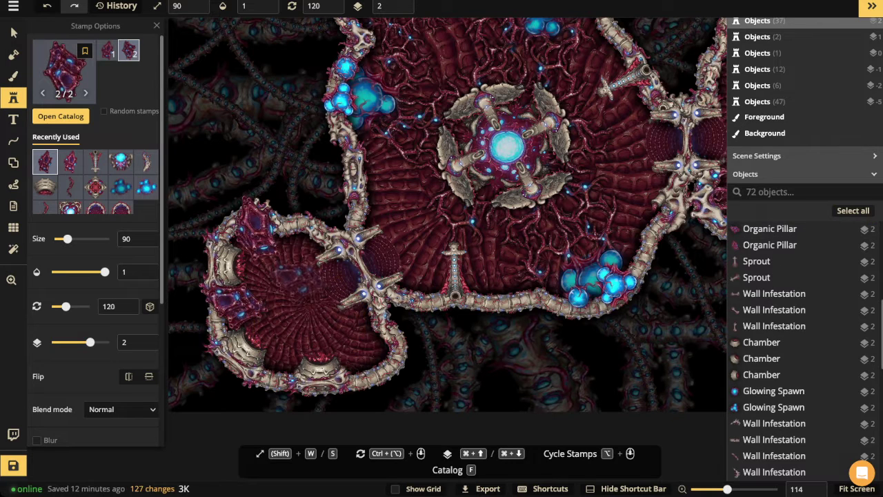
- Place the first Organic Pillar variant at size 90, rotated to 195, between the lower-left and bottom Chambers of the lower-left room
alt+scroll(298, 277, up, 1)
ctrl+scroll(270, 365, down, 3)
scroll(278, 361, up, 2)
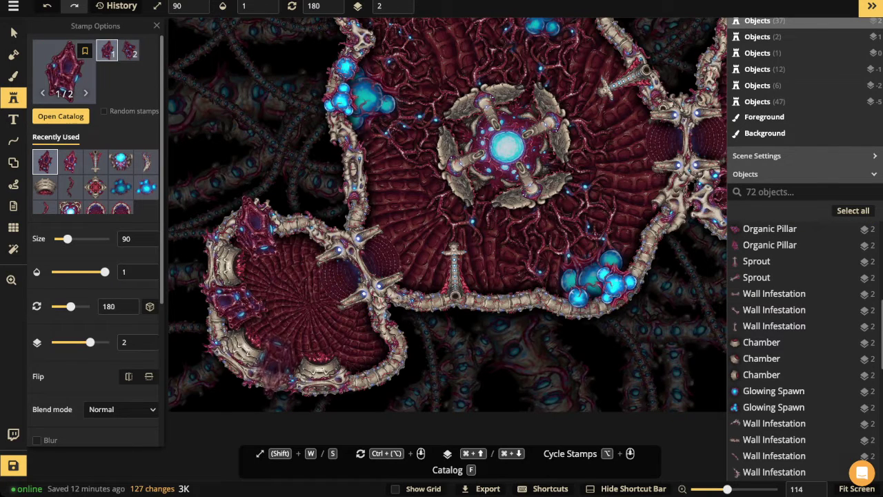
click(279, 361)
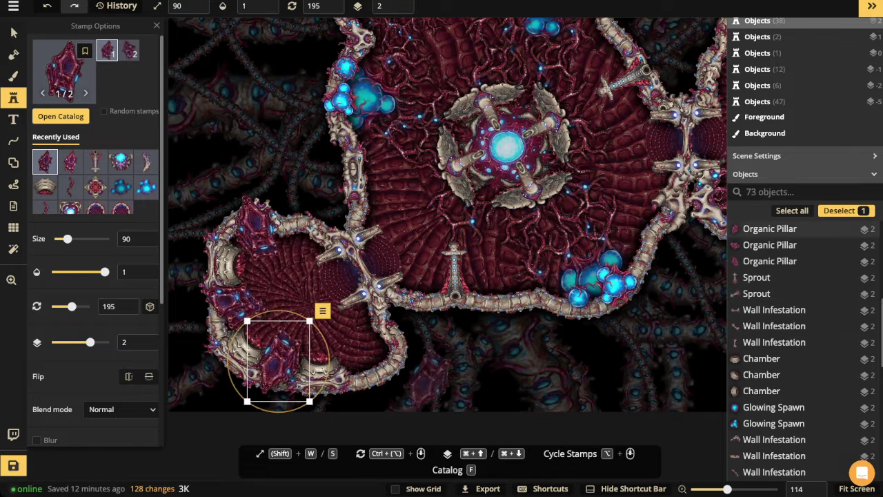
- Place the second Organic Pillar variant at size 90, rotated to 300, in the lower-left room's lower-right corner
click(304, 296)
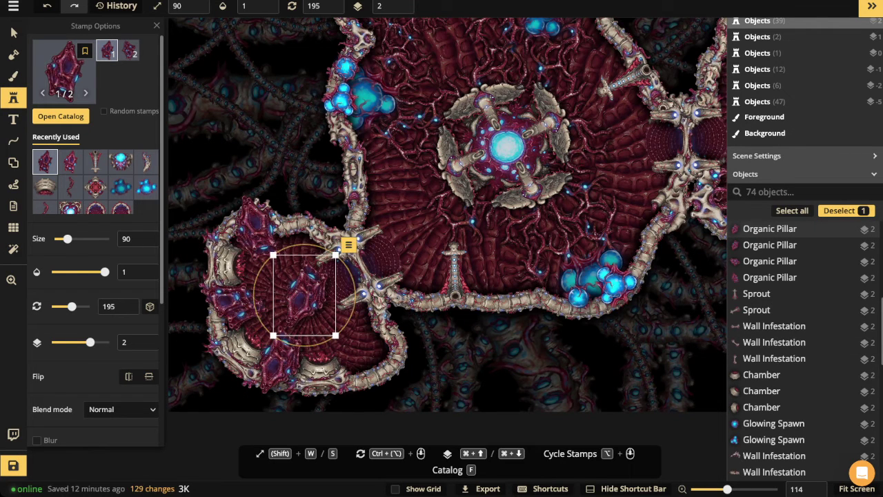
key(Delete)
scroll(348, 339, down, 1)
scroll(366, 345, up, 7)
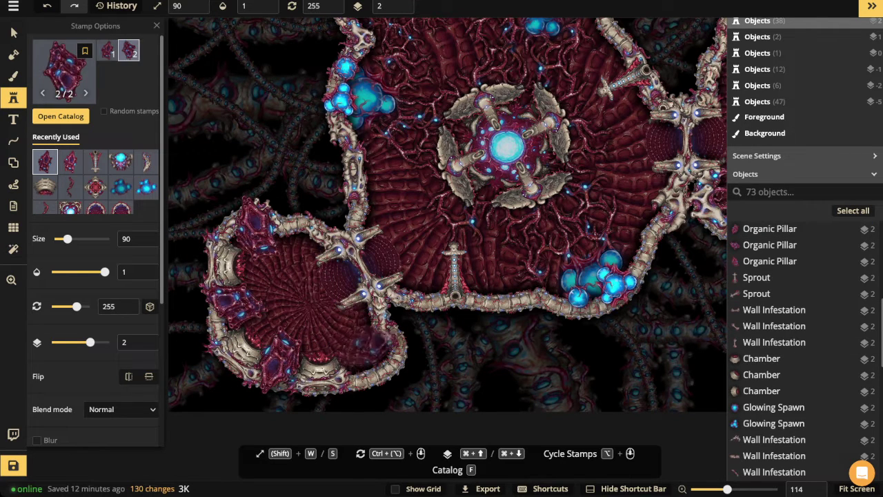
click(369, 355)
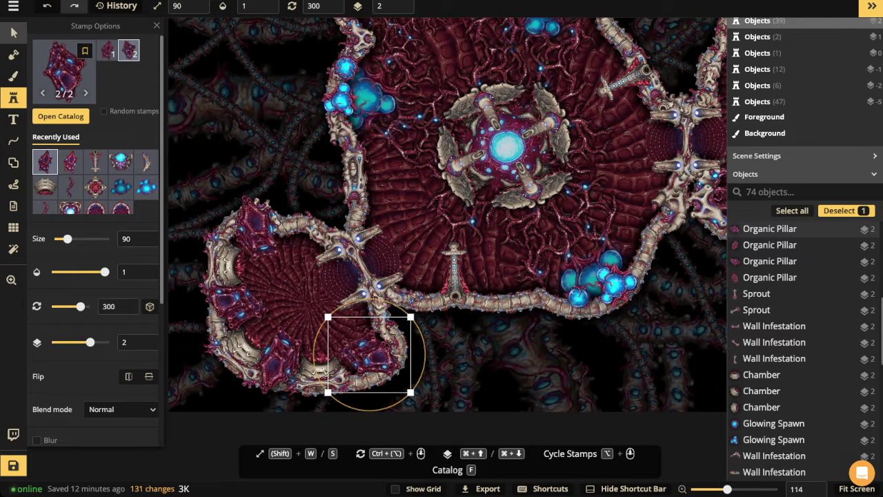
- Set the shadow to None and the brightness to 65 for all four Organic Pillars in the lower-left room
click(13, 33)
shift+click(235, 303)
shift+click(279, 360)
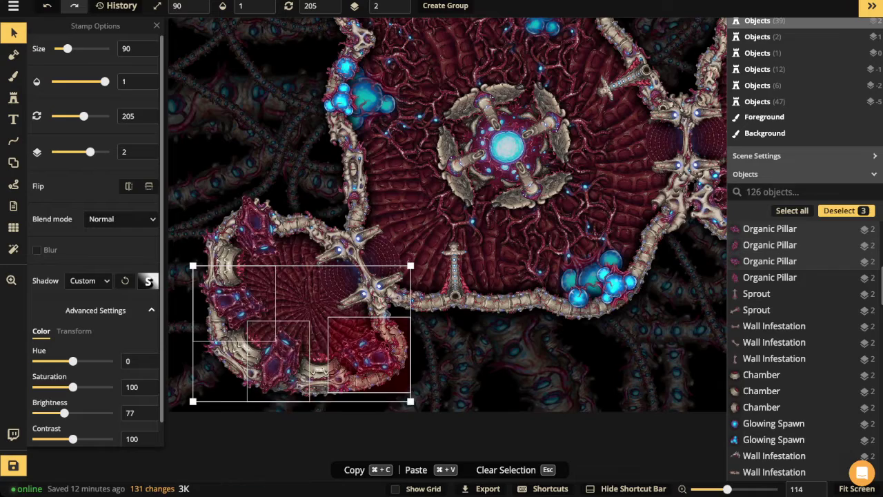
shift+click(256, 226)
click(89, 280)
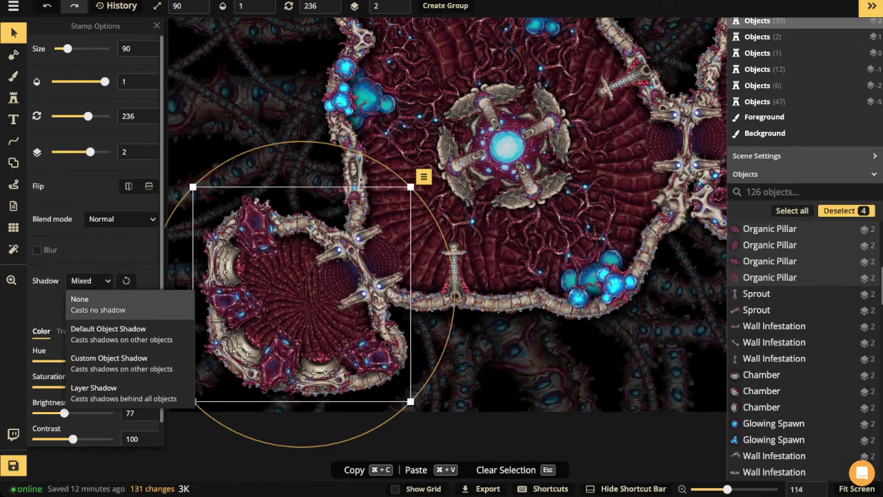
click(79, 295)
scroll(263, 199, down, 4)
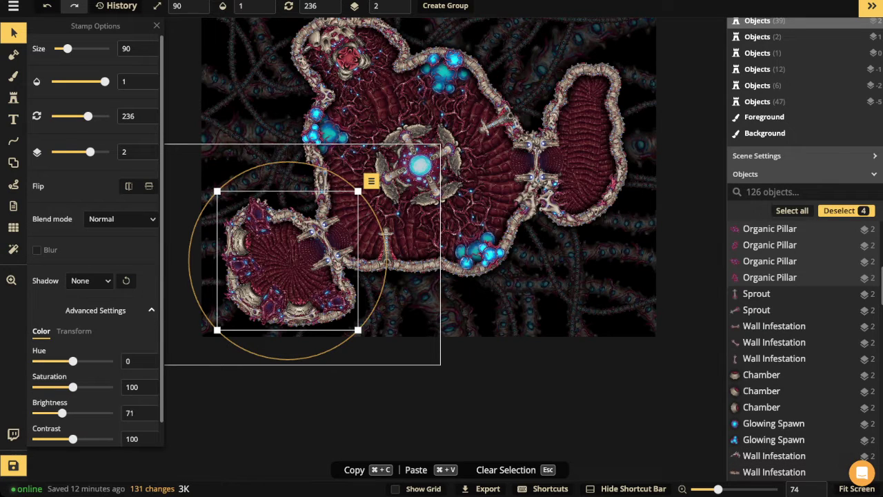
drag(62, 413, 60, 412)
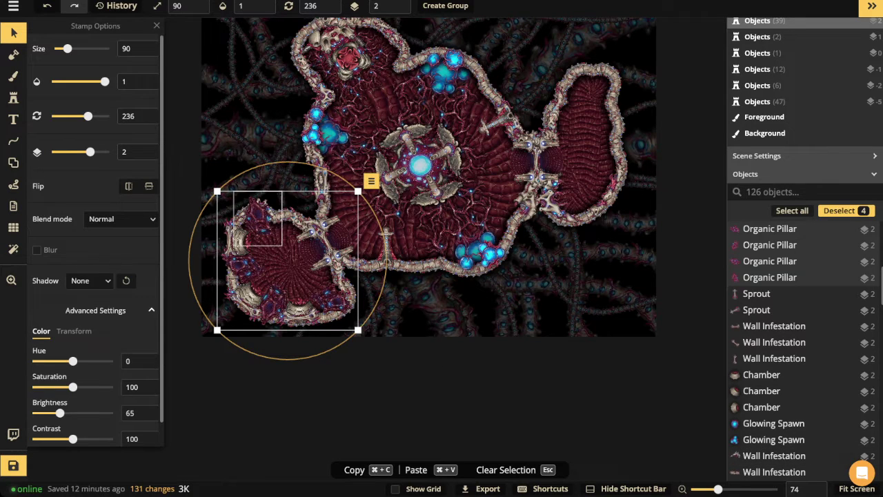
- Place the first Organic Pillar variant at size 90, rotated to 255, on the central chamber's left wall
click(258, 217)
click(13, 97)
scroll(469, 87, up, 5)
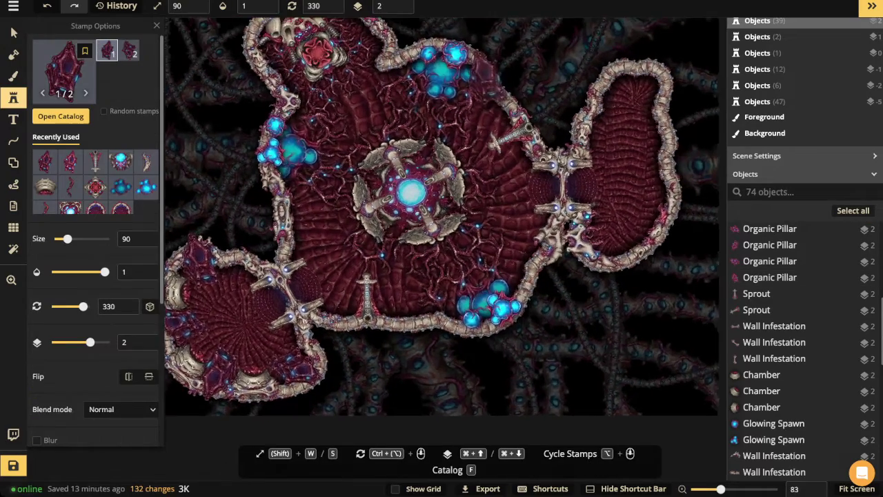
scroll(505, 100, down, 5)
scroll(516, 124, down, 1)
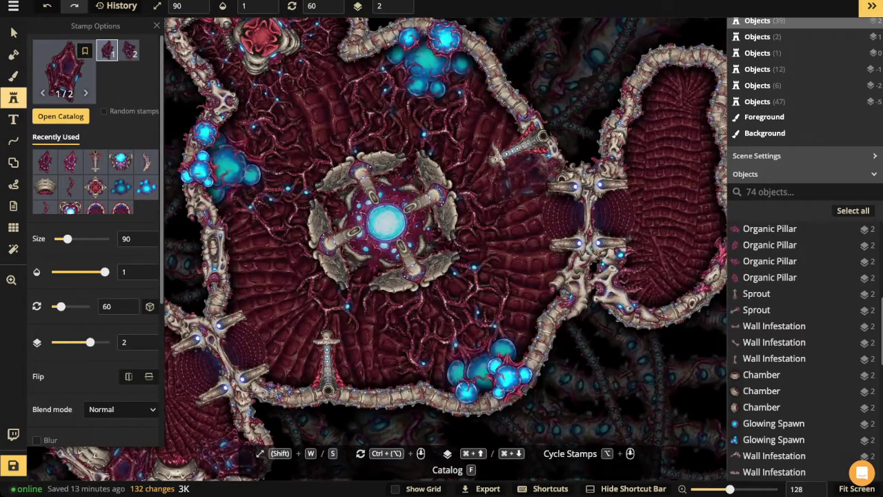
scroll(537, 176, down, 1)
ctrl+scroll(276, 221, up, 13)
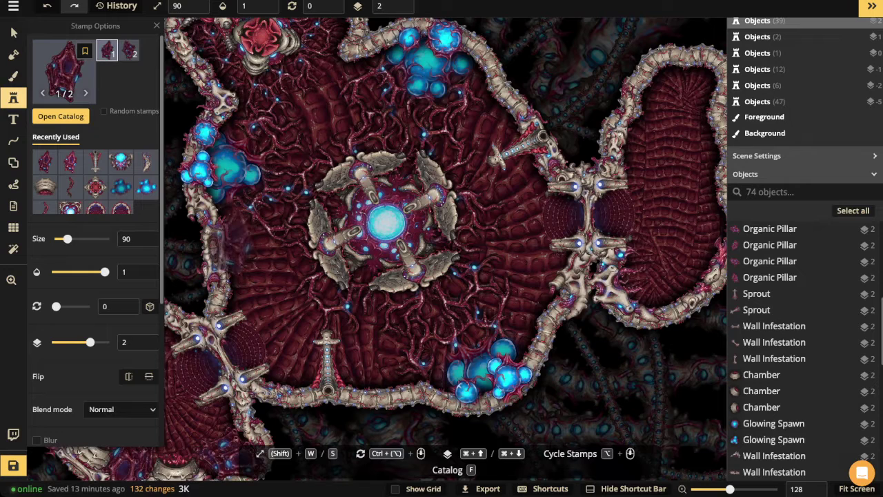
ctrl+scroll(235, 250, down, 1)
click(235, 250)
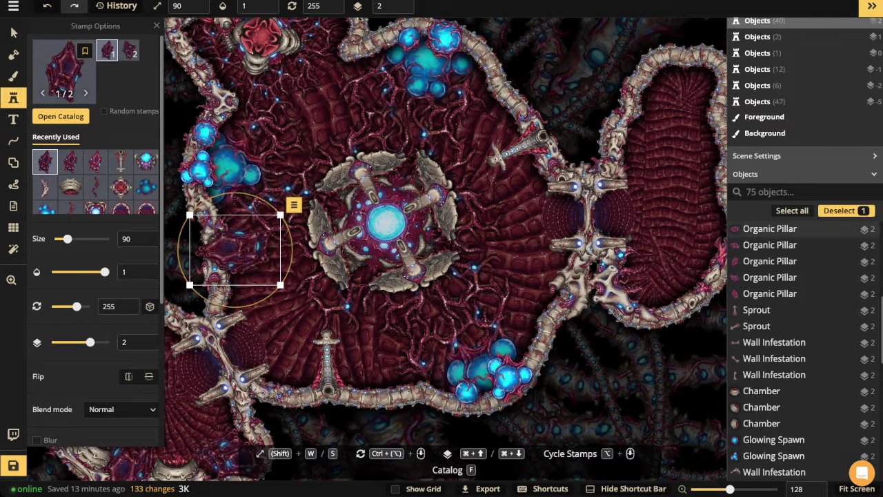
- Replace the Organic Pillar on the central chamber's left wall with an identical one whose shadow is None
scroll(97, 276, down, 3)
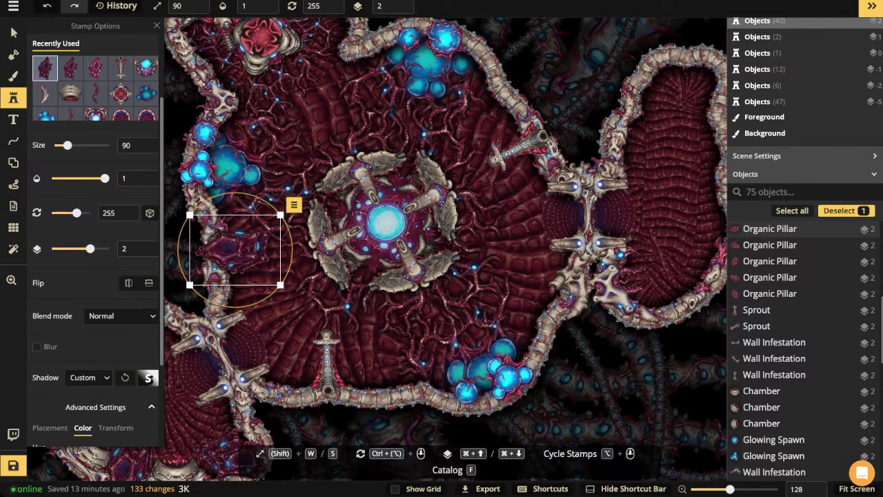
key(Delete)
click(89, 378)
click(90, 265)
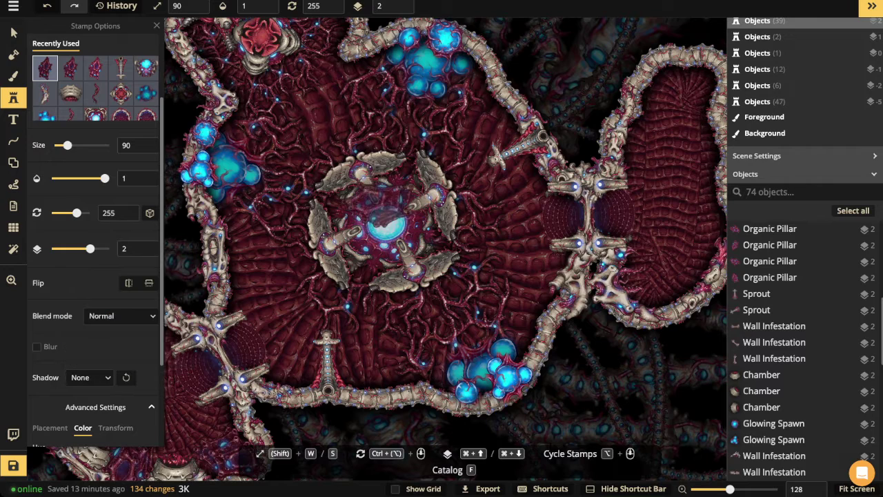
click(236, 253)
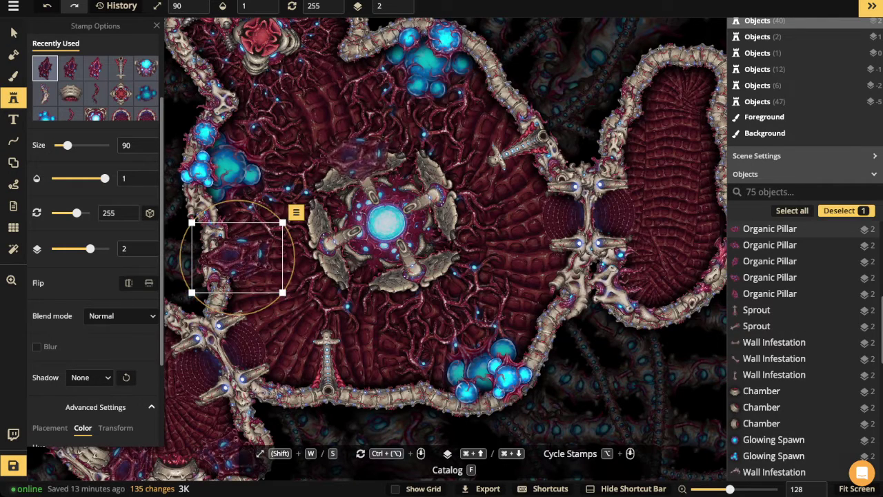
- Place an Organic Pillar at size 90, rotated to 30, on the central chamber's upper-right wall between the Glowing Spawn and the Sprout
scroll(236, 253, up, 2)
click(471, 174)
scroll(471, 174, down, 9)
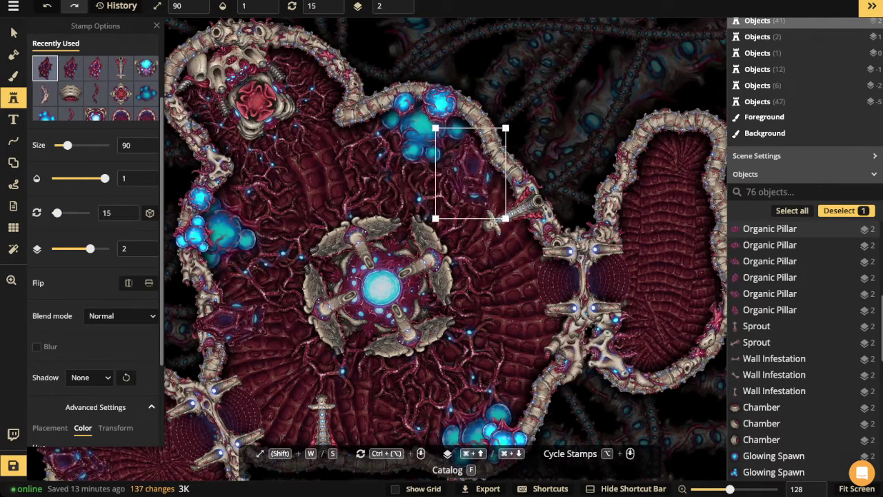
drag(471, 174, 484, 174)
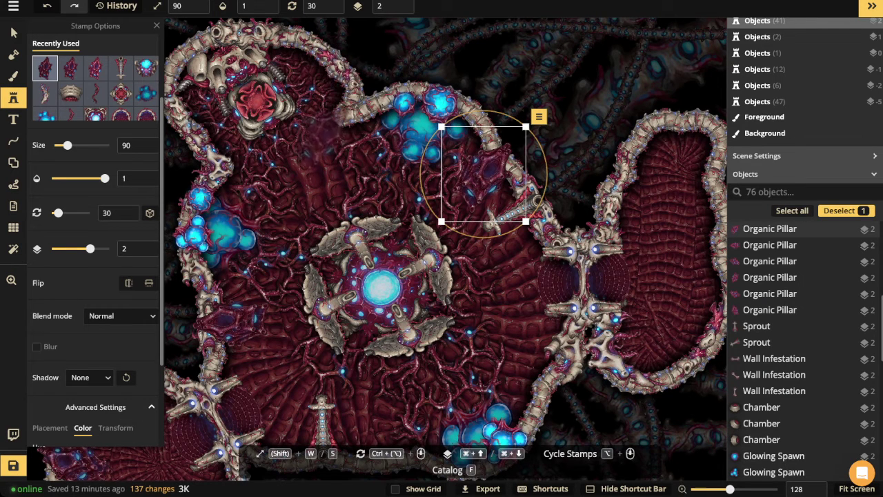
click(315, 137)
key(Delete)
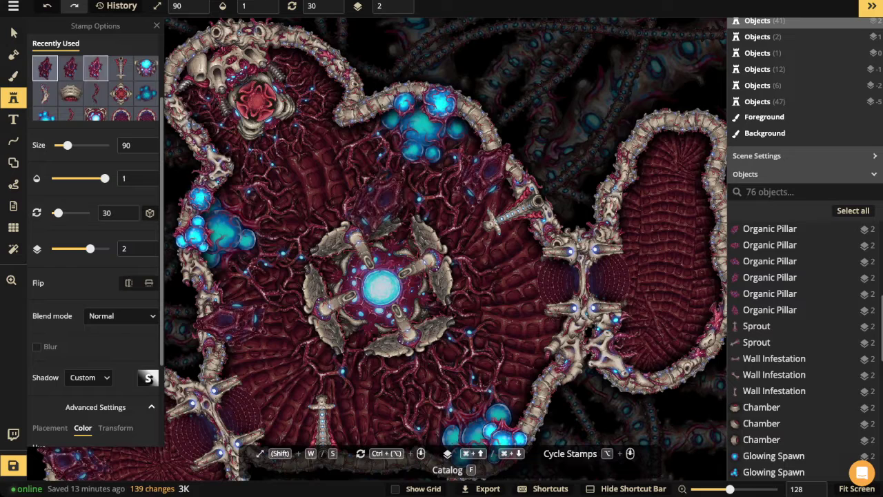
- Place the second Organic Pillar variant at size 90, rotated to 210, on the right side of the central chamber's upper-left alcove
scroll(146, 68, up, 2)
click(129, 51)
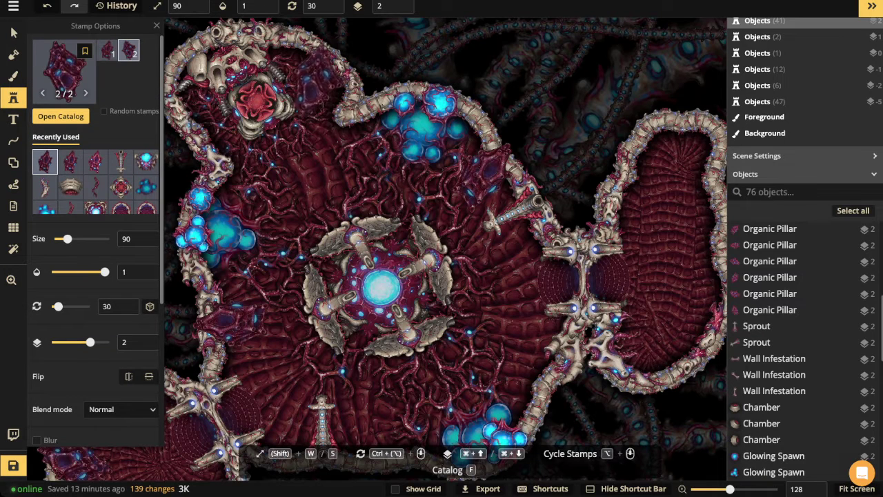
scroll(316, 73, down, 7)
ctrl+scroll(319, 69, up, 5)
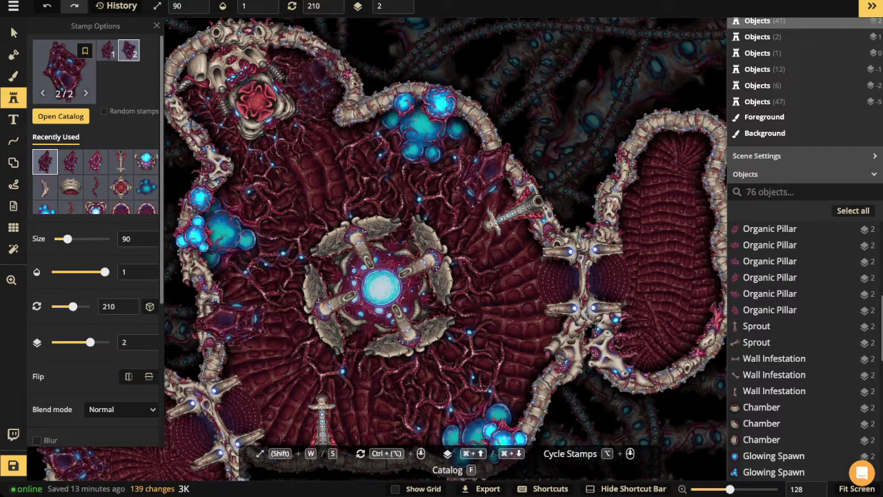
click(318, 79)
scroll(272, 51, down, 2)
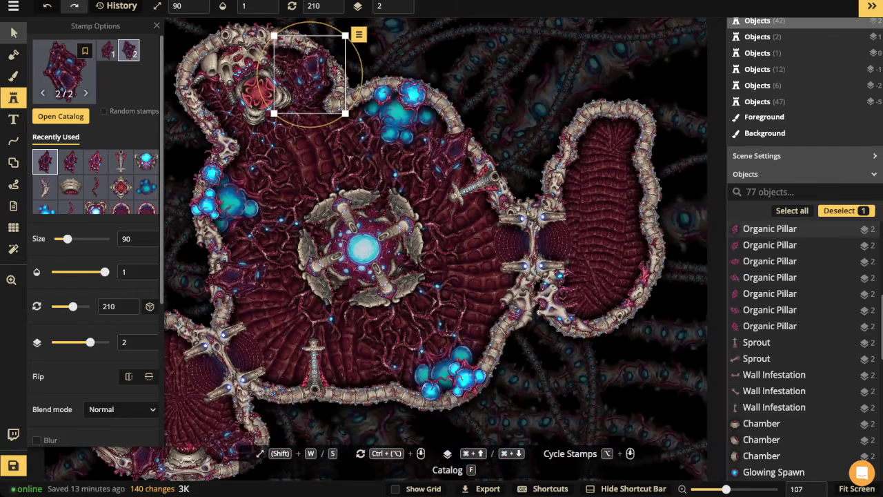
- Set the shadow of the Organic Pillar in the upper-left alcove to None and clear the selection
click(13, 33)
click(88, 281)
click(87, 298)
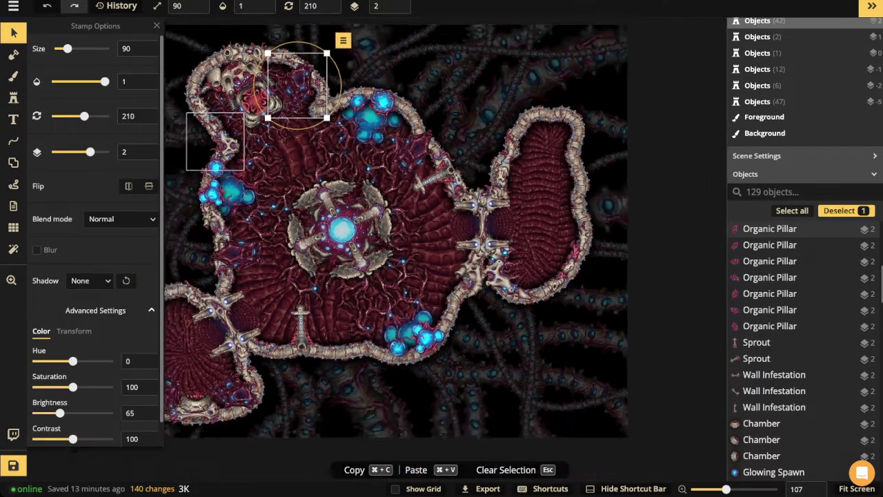
scroll(251, 154, down, 3)
click(89, 280)
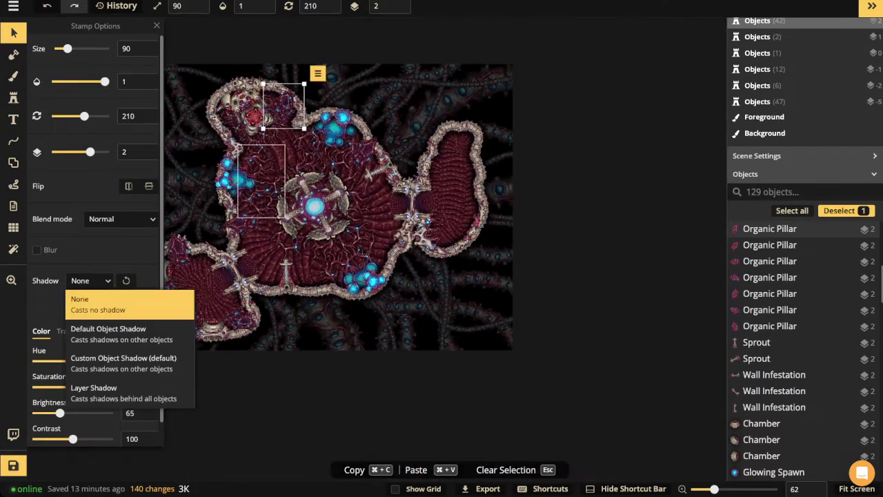
click(104, 303)
key(Escape)
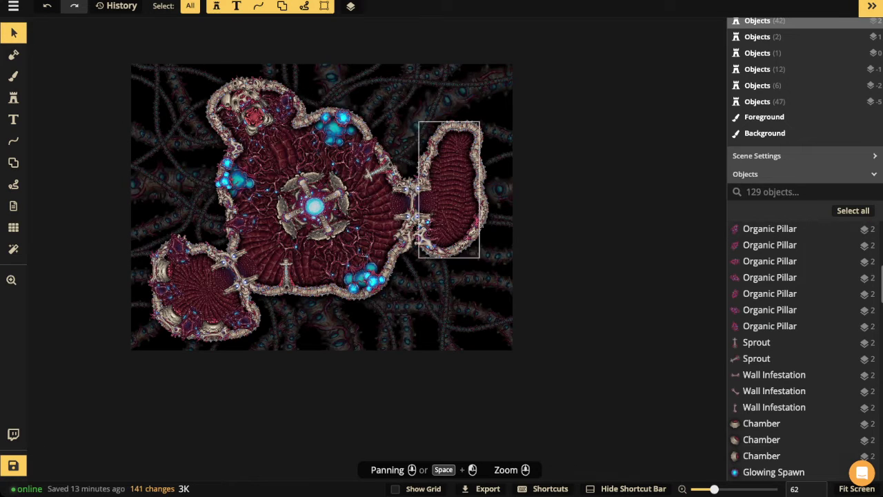
scroll(376, 164, down, 1)
drag(377, 165, 454, 160)
drag(331, 238, 339, 261)
scroll(380, 282, up, 3)
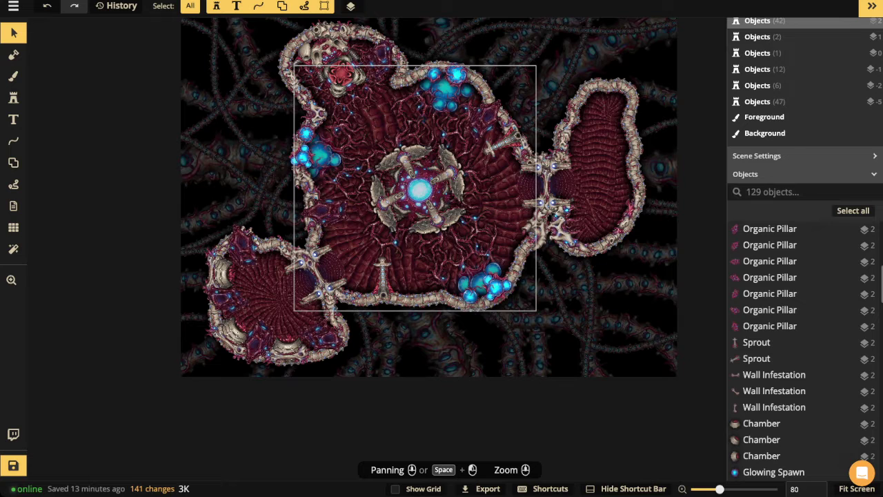
scroll(345, 157, down, 3)
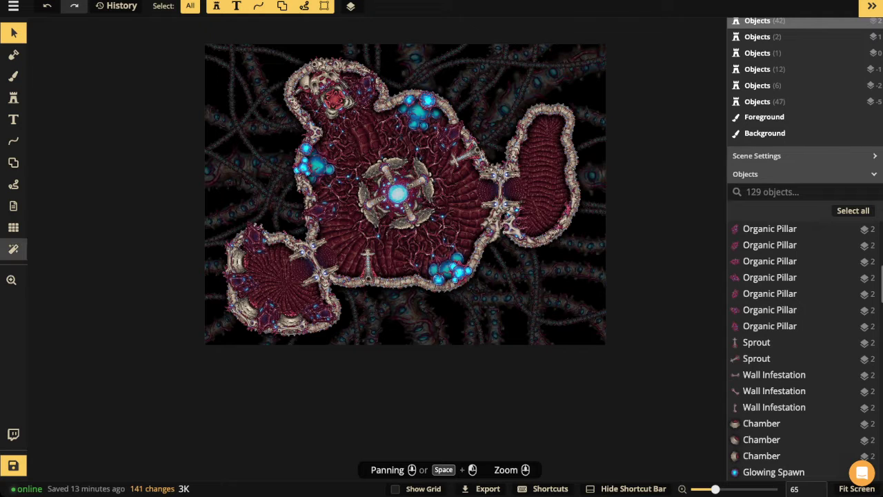
- Add a custom texture filter that uses the Vignette texture from the Fantasy Battlemaps 2.0 filters
click(13, 249)
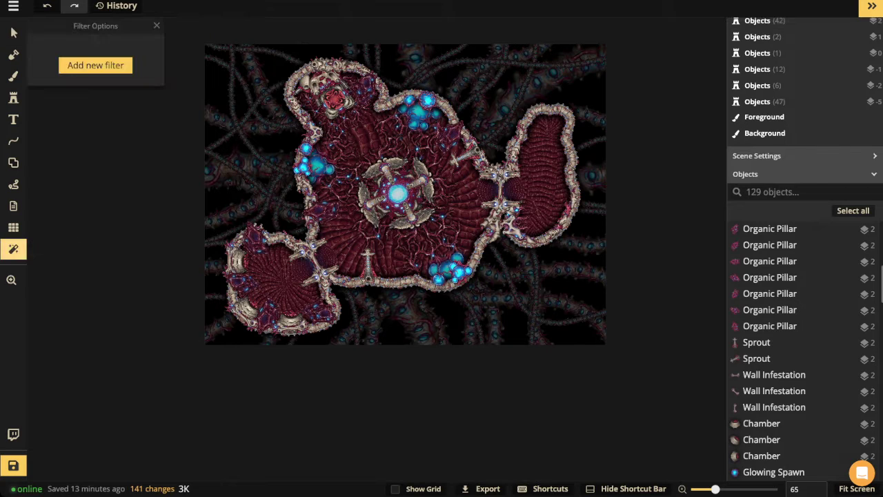
click(95, 65)
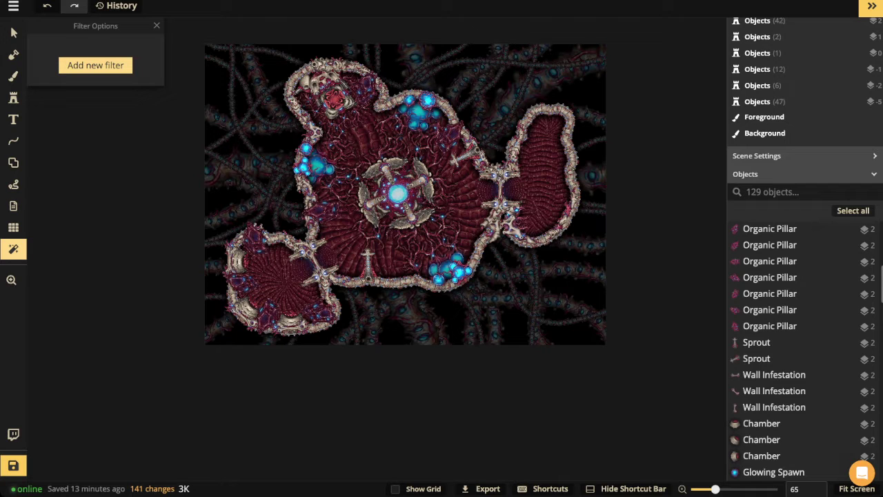
click(95, 65)
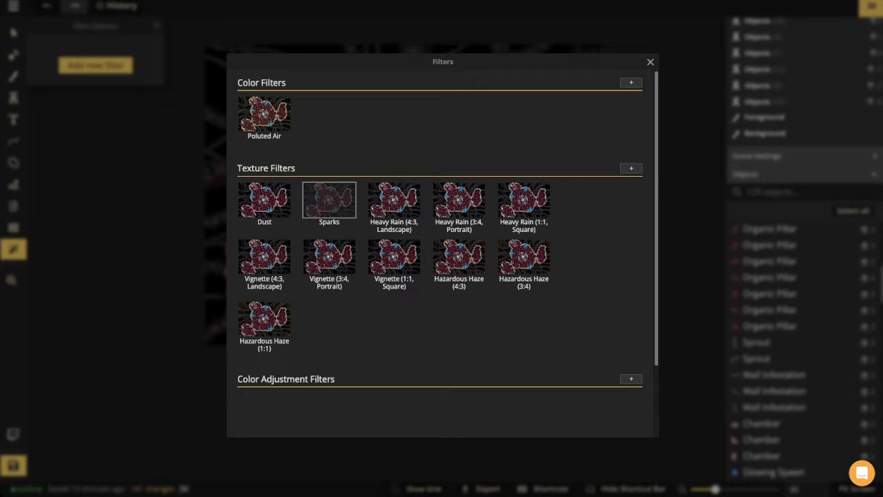
click(630, 168)
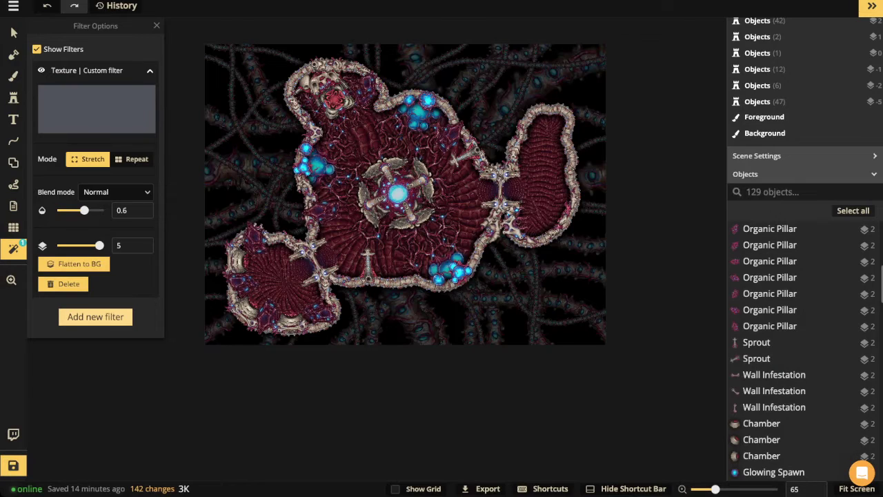
click(97, 109)
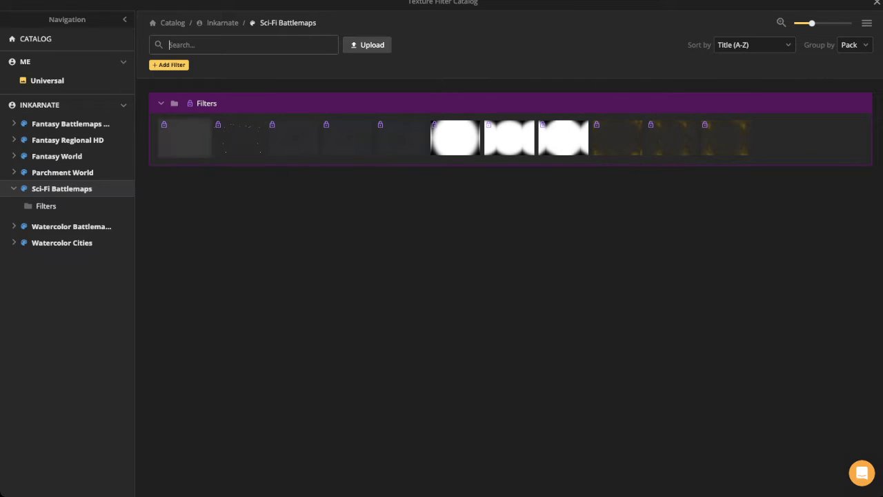
click(223, 22)
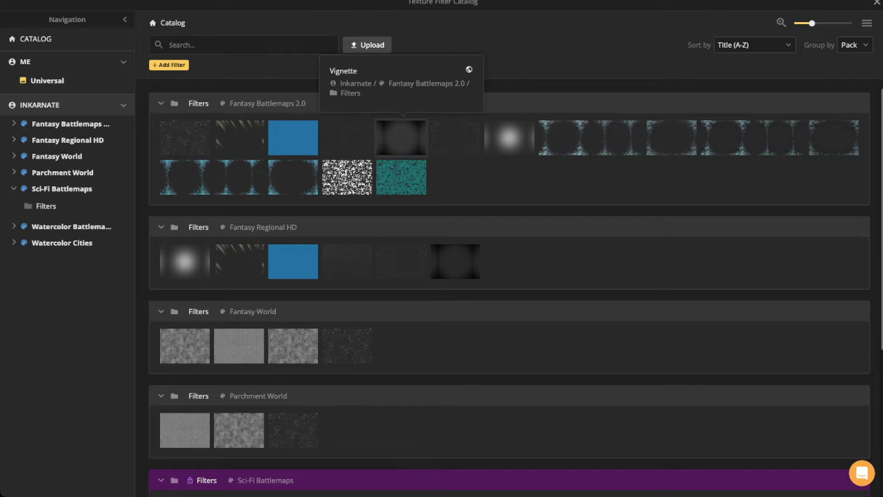
click(402, 138)
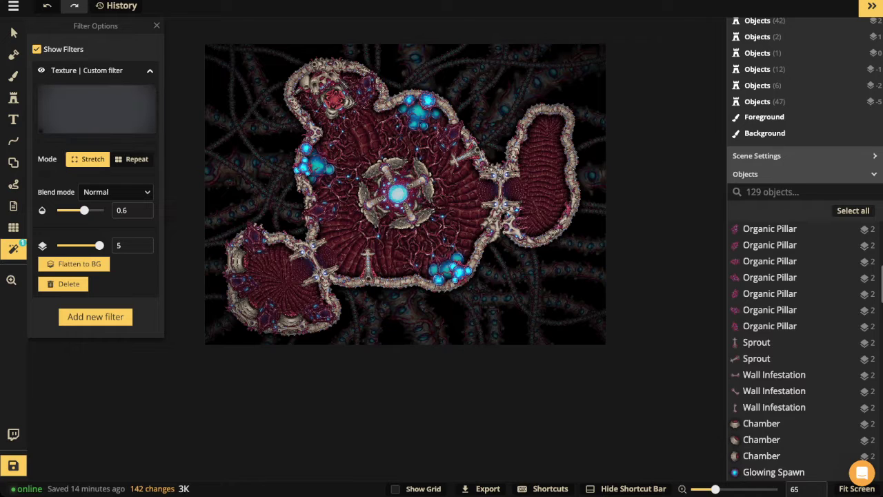
- Set the vignette filter's opacity to 1 and its layer to -4
drag(84, 209, 101, 210)
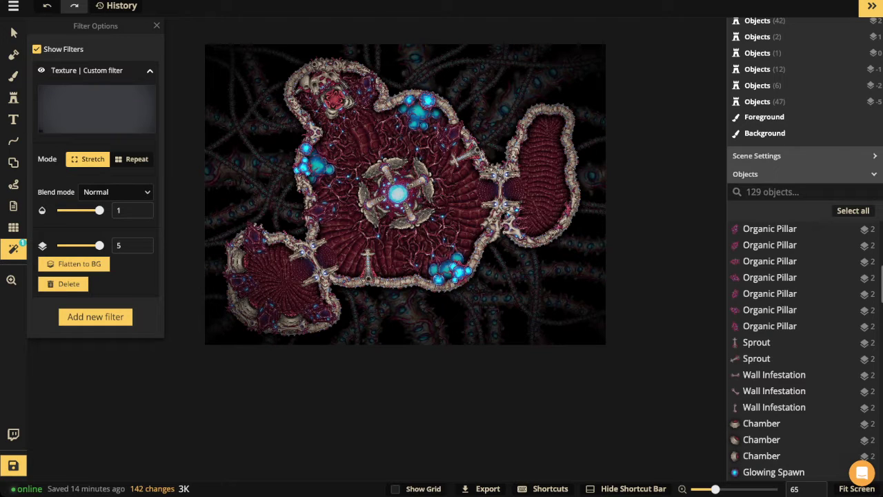
drag(99, 246, 61, 245)
click(141, 242)
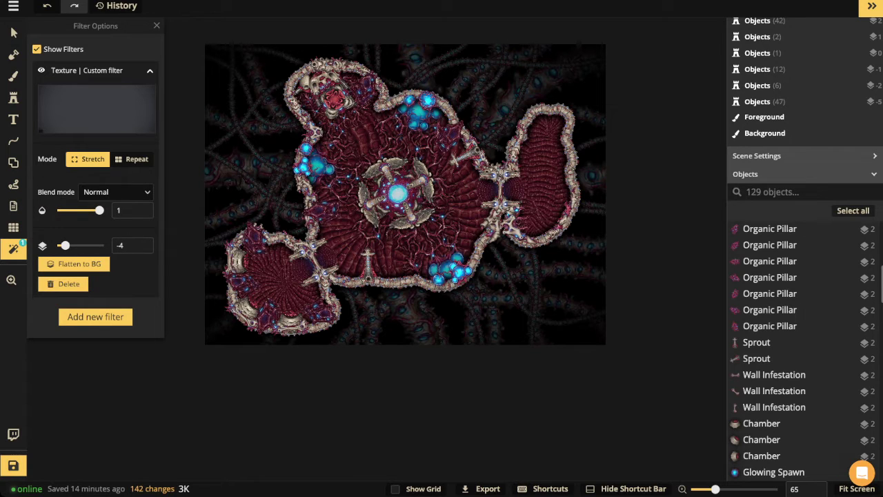
- Add a second custom texture filter with the Vignette texture from the Fantasy Battlemaps 2.0 filters and set its layer to -4
click(95, 317)
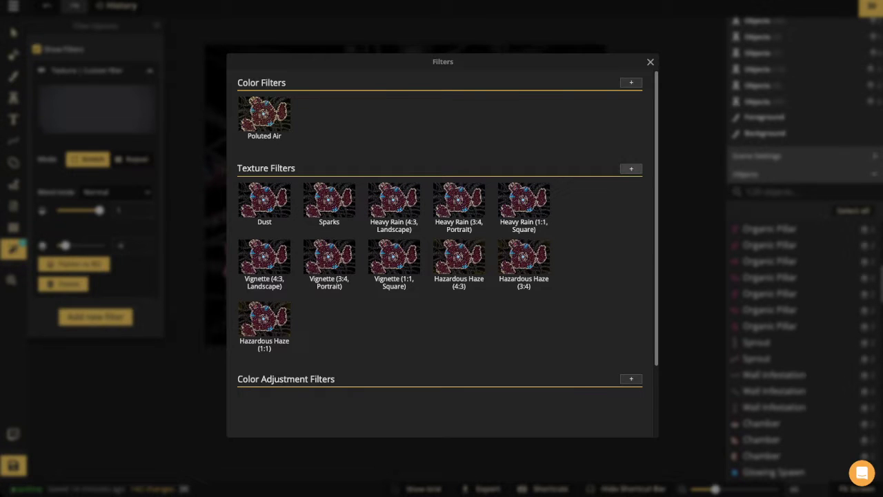
click(630, 168)
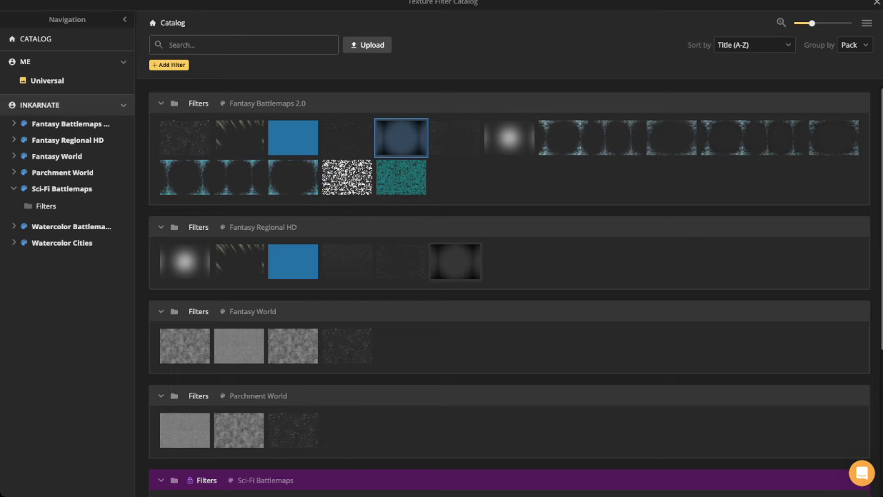
click(401, 138)
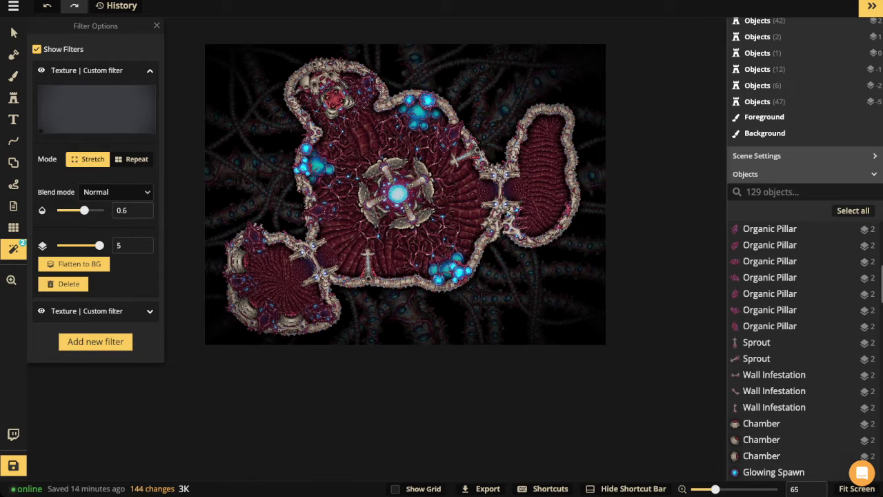
drag(100, 246, 65, 245)
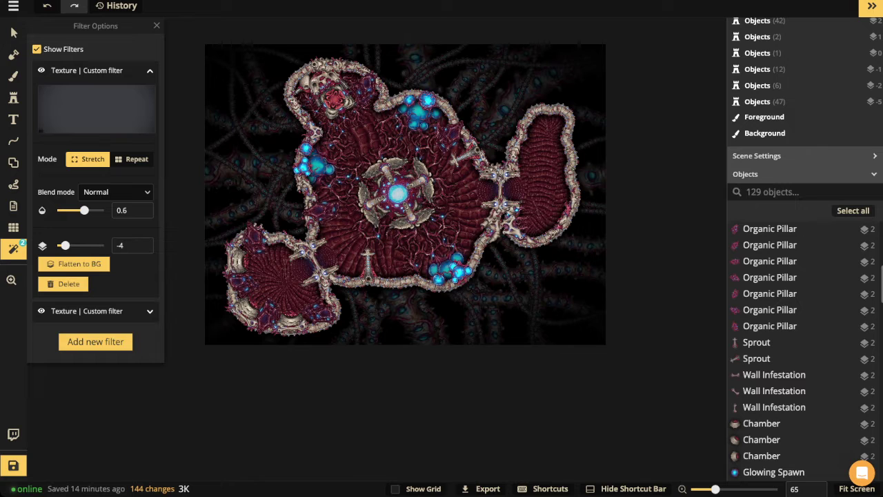
- Add a custom texture filter using the bright radial glow texture, with blend mode Overlay and opacity 0.81
click(95, 342)
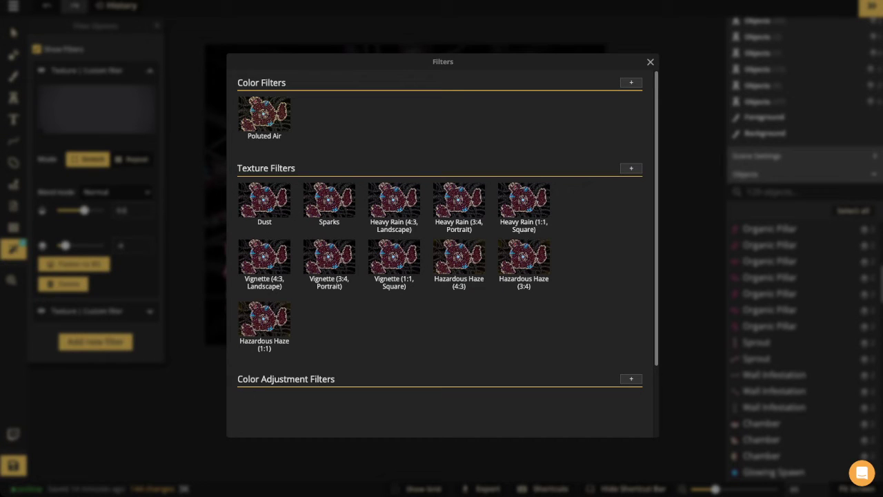
click(631, 168)
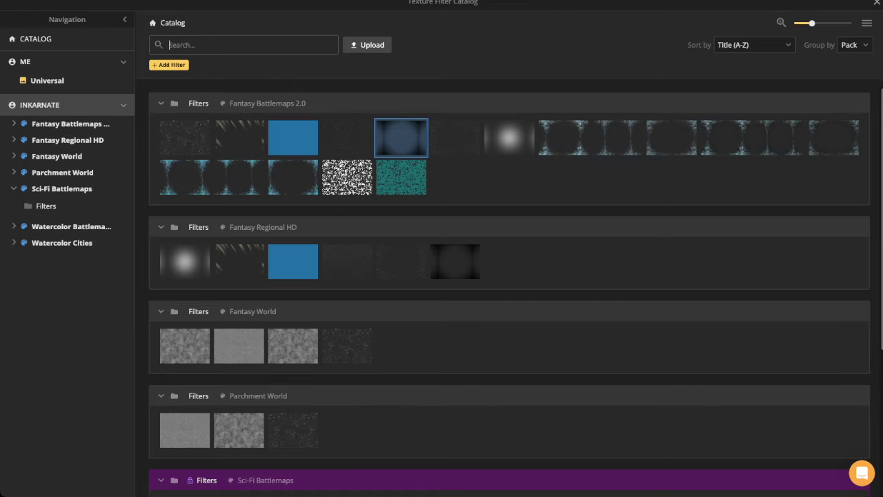
click(401, 137)
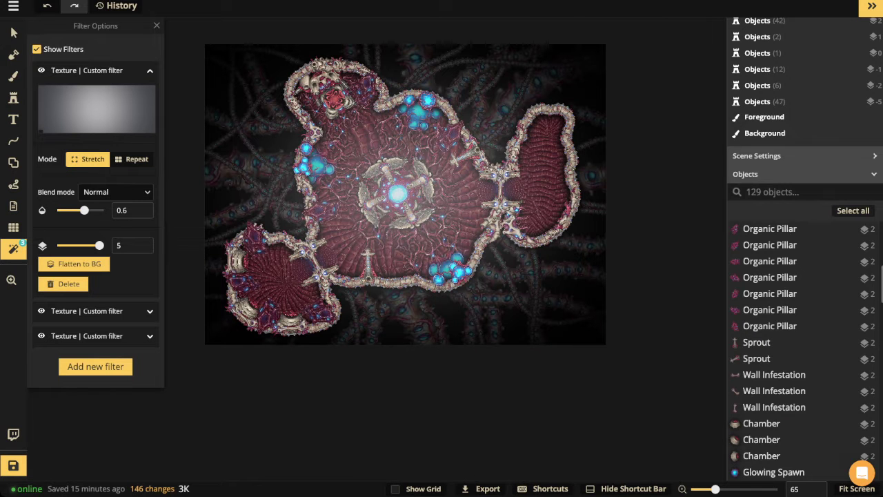
click(116, 192)
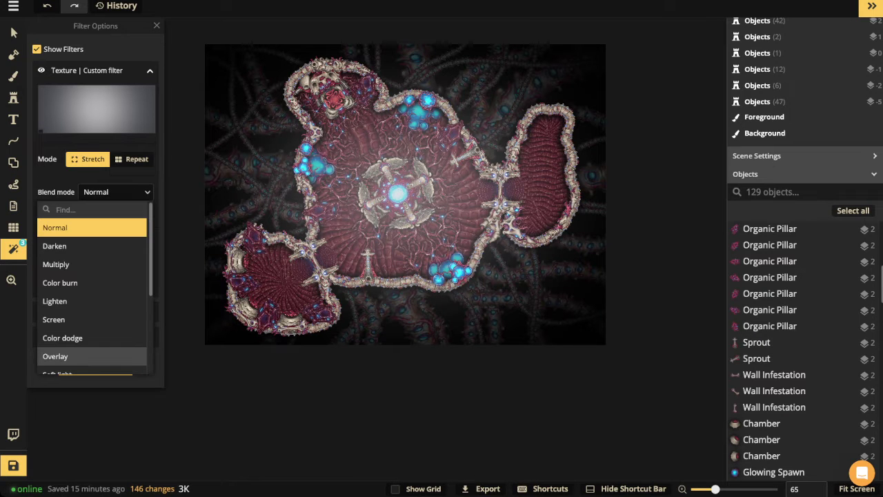
click(55, 356)
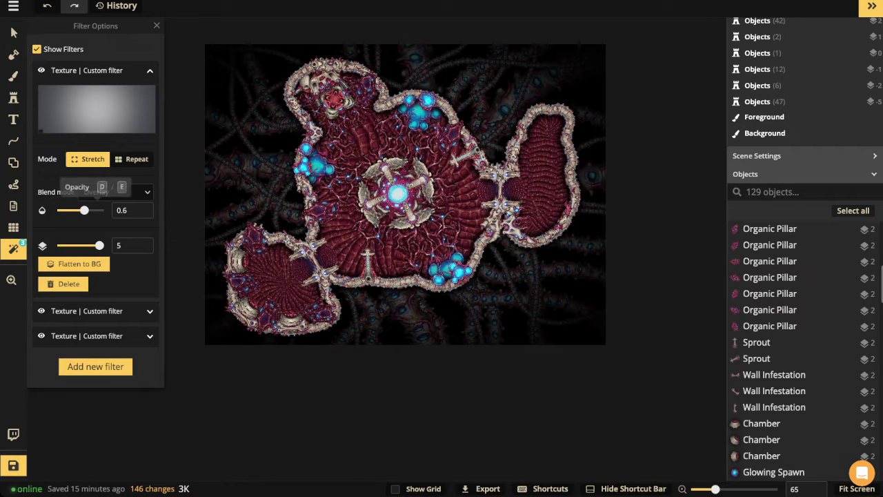
drag(84, 209, 93, 210)
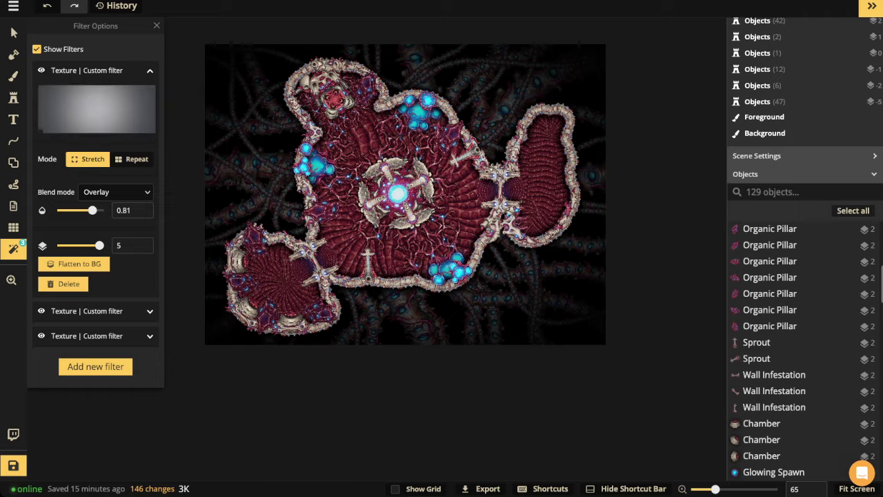
- Add a custom color filter of type Cold & Warm and reduce its opacity to about 0.85
click(95, 367)
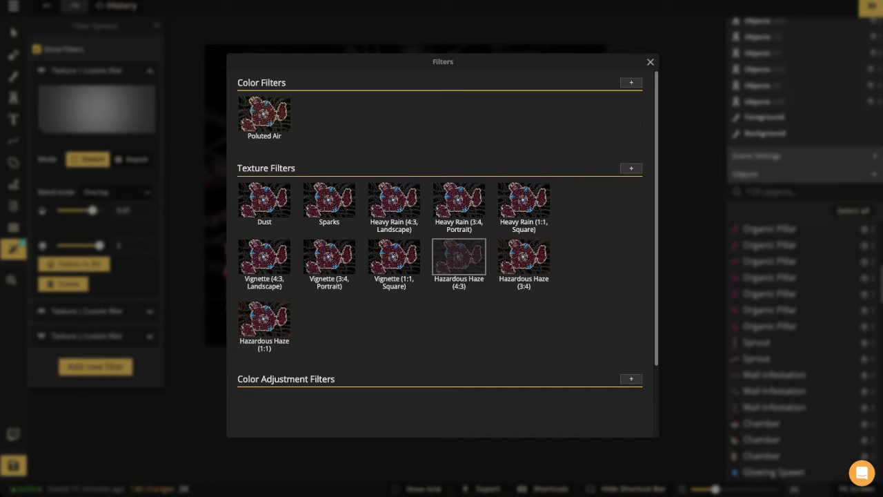
click(630, 83)
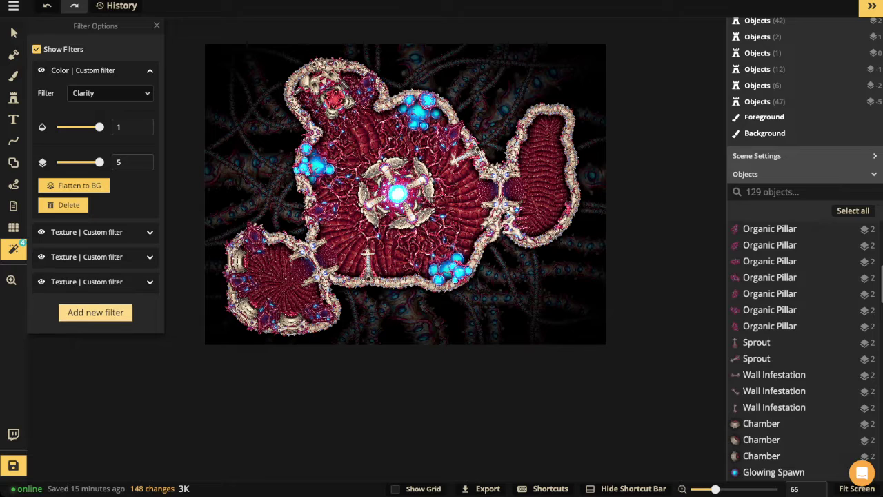
click(110, 93)
scroll(94, 220, down, 1)
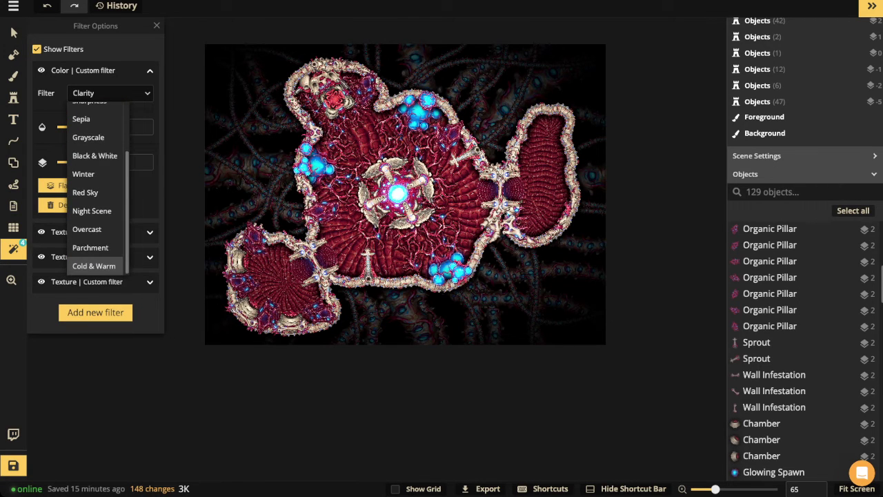
click(94, 266)
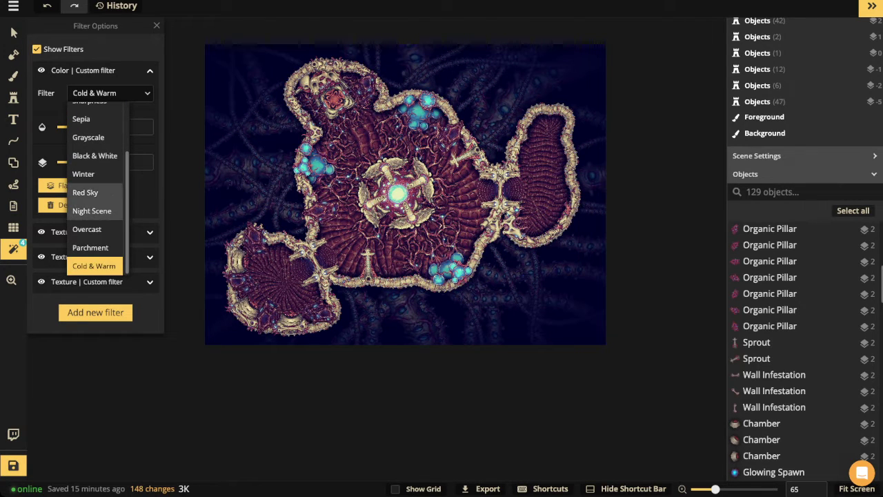
key(Escape)
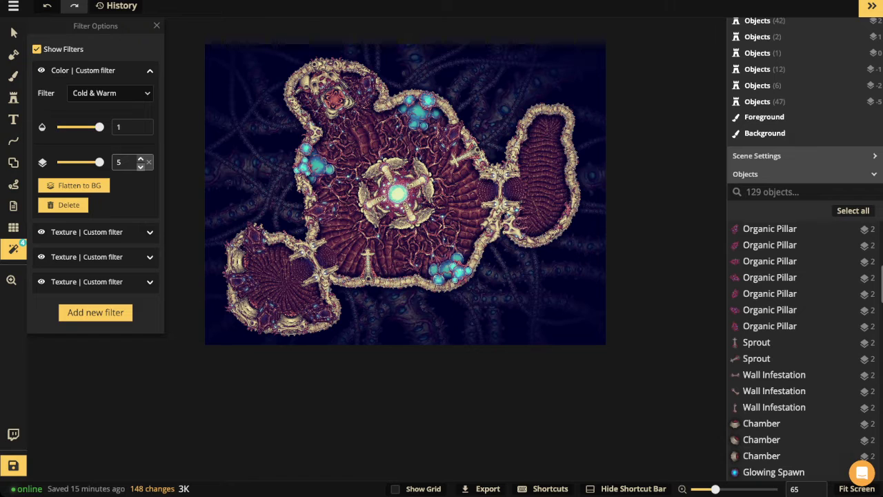
key(Down)
key(Up)
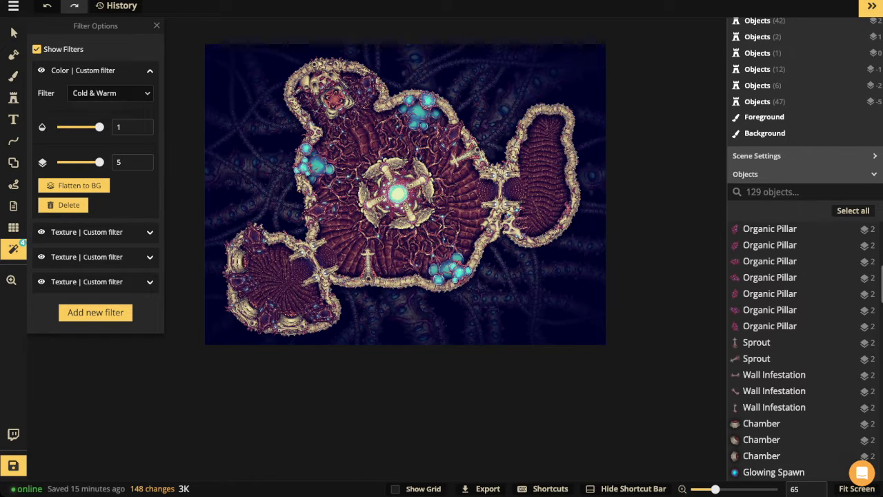
drag(99, 127, 91, 127)
- Add another custom color filter of type Clarity and set its opacity to 0.59
click(95, 312)
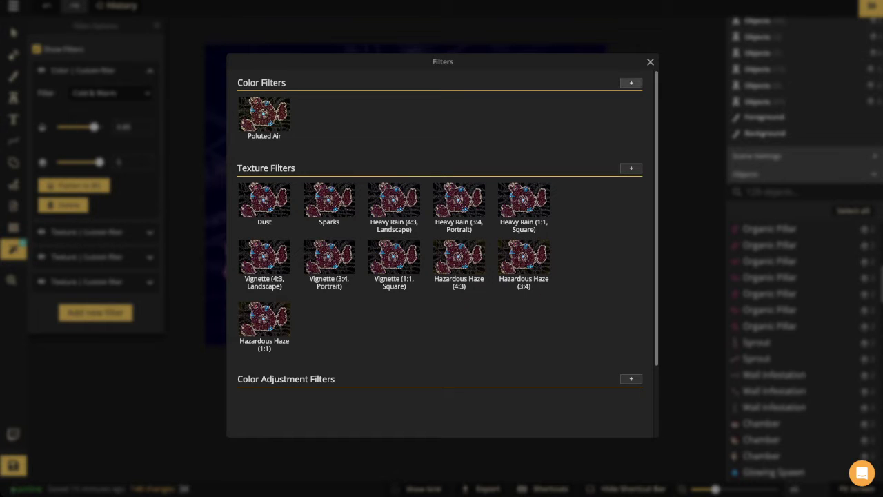
click(631, 82)
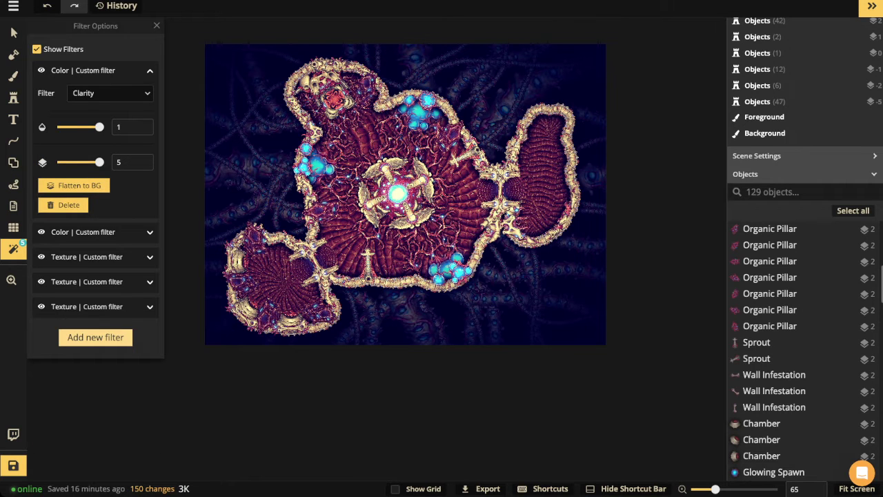
mouse_move(99, 127)
mouse_down()
mouse_move(75, 127)
mouse_move(84, 127)
mouse_up()
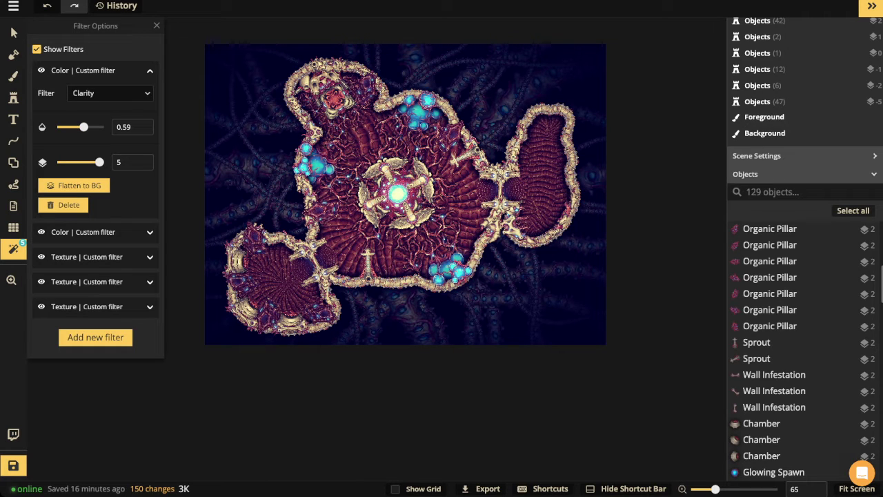
- Compare the map with and without the Clarity filter, leave the filter on, and inspect the filtered map up close
click(37, 49)
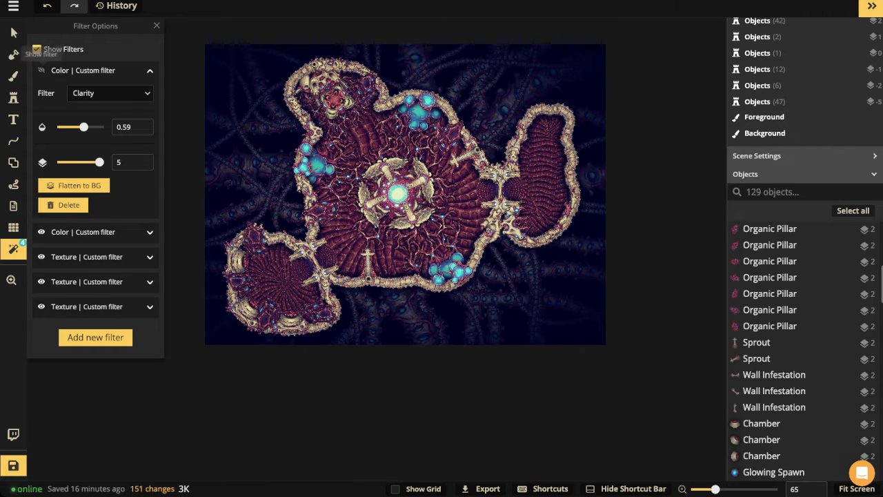
click(36, 49)
click(40, 70)
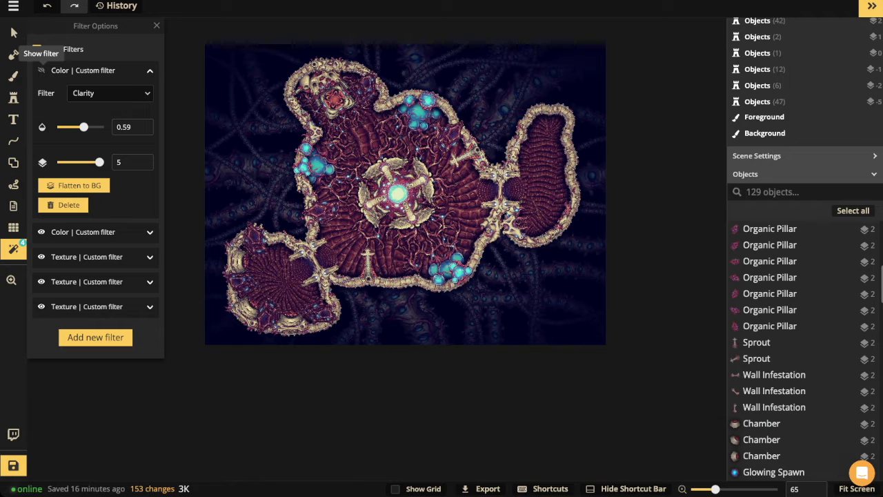
click(41, 69)
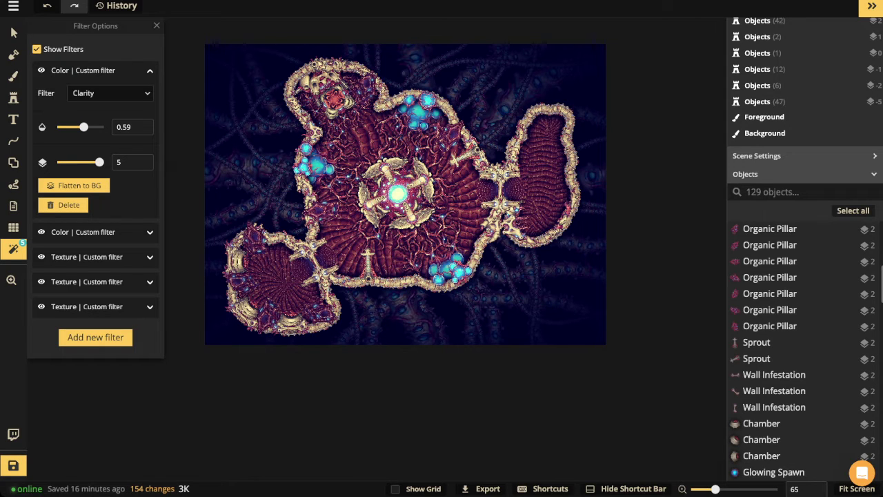
click(14, 33)
scroll(389, 196, up, 3)
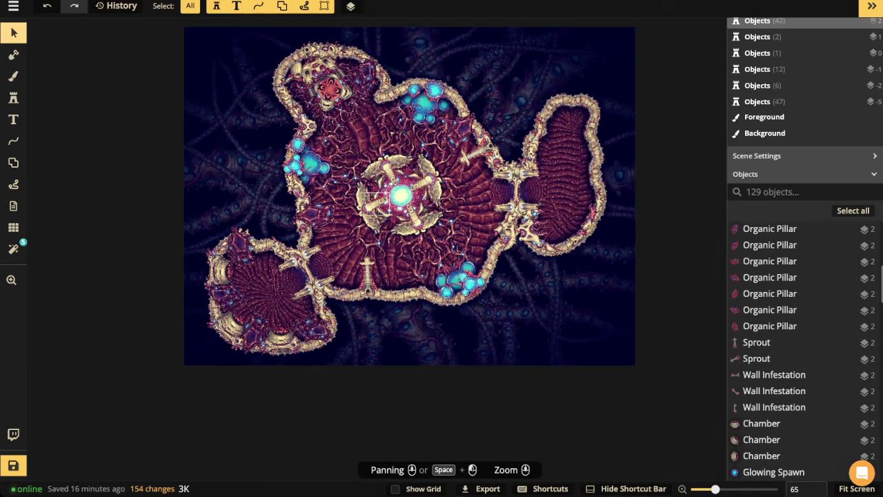
drag(389, 196, 380, 260)
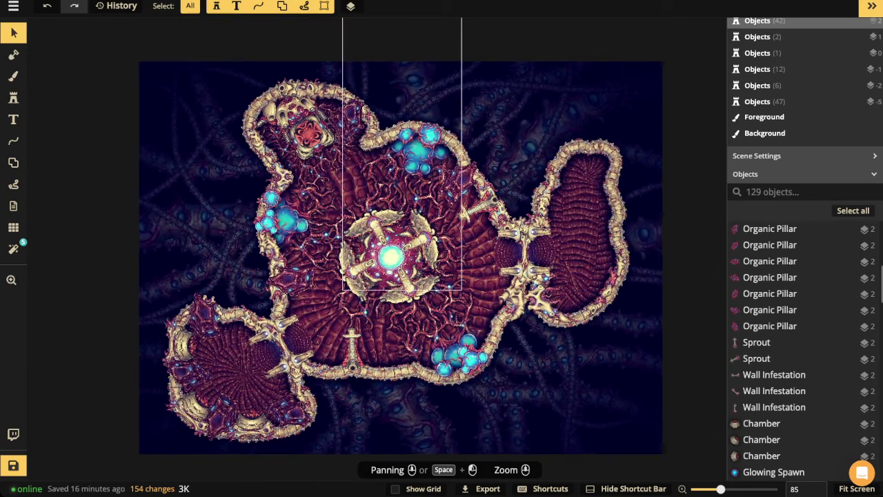